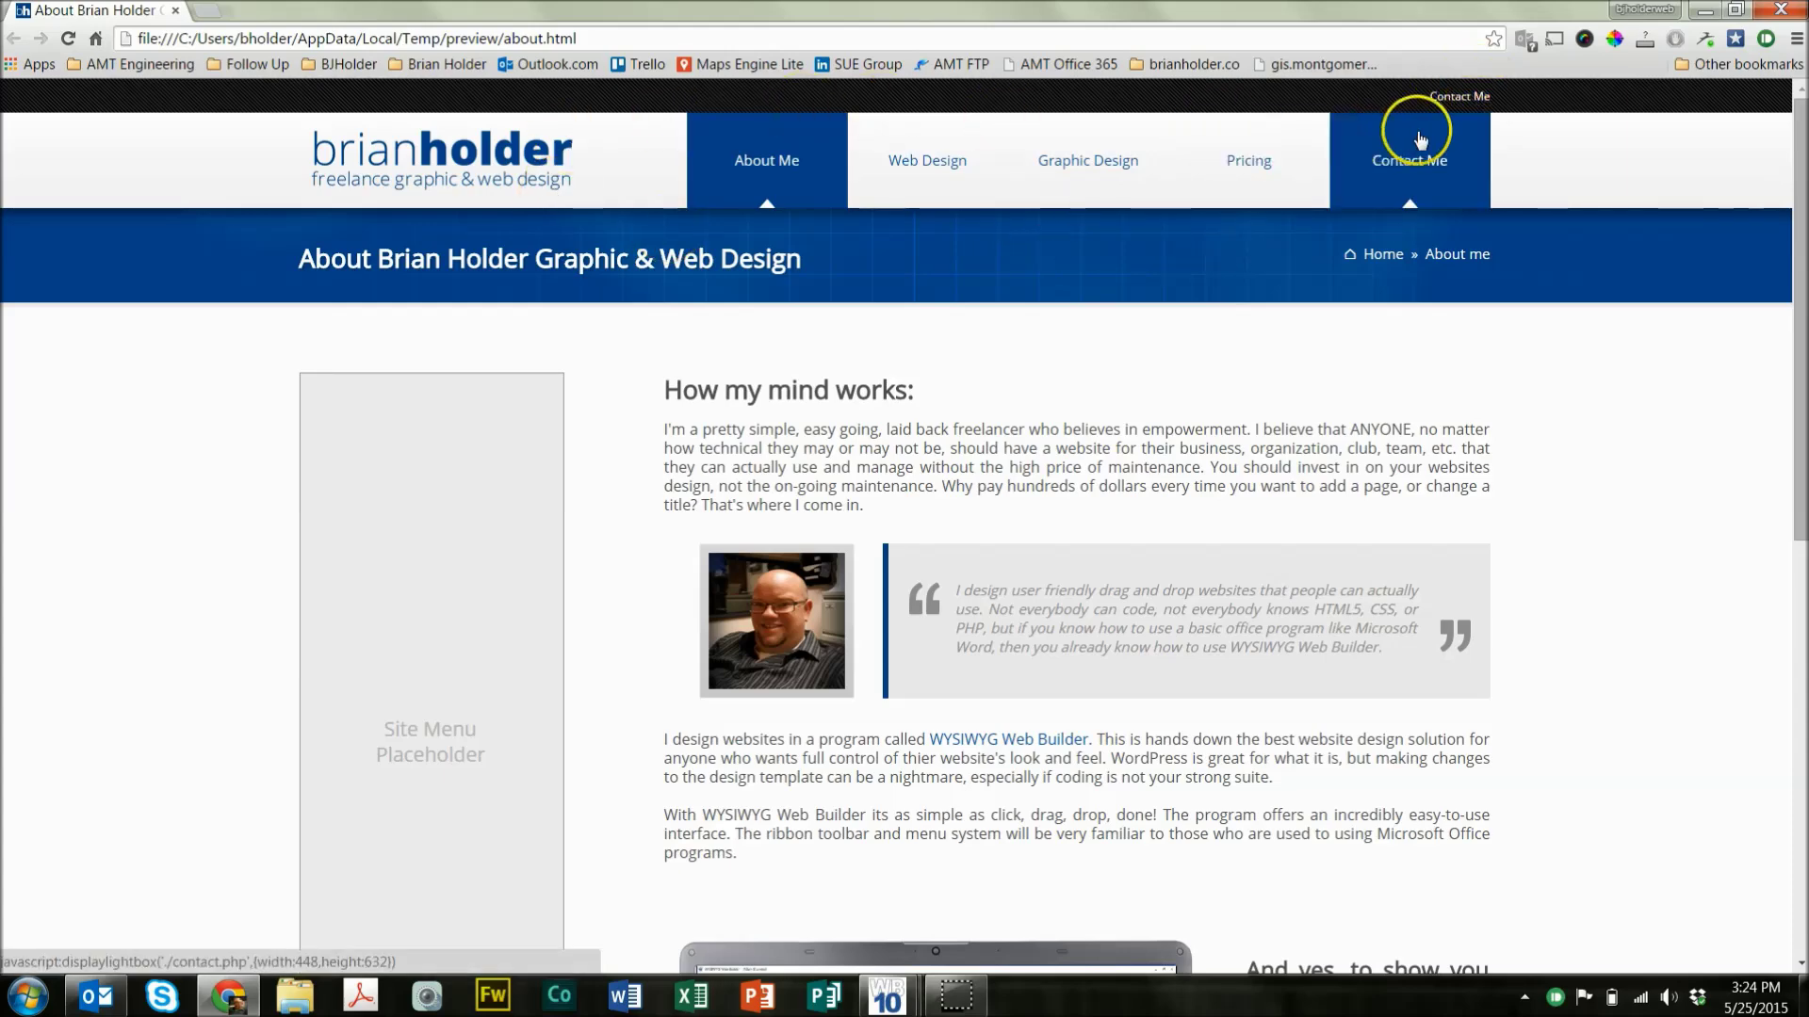
Open and close the sample page's contact form lightbox, including the error state.
click(1452, 98)
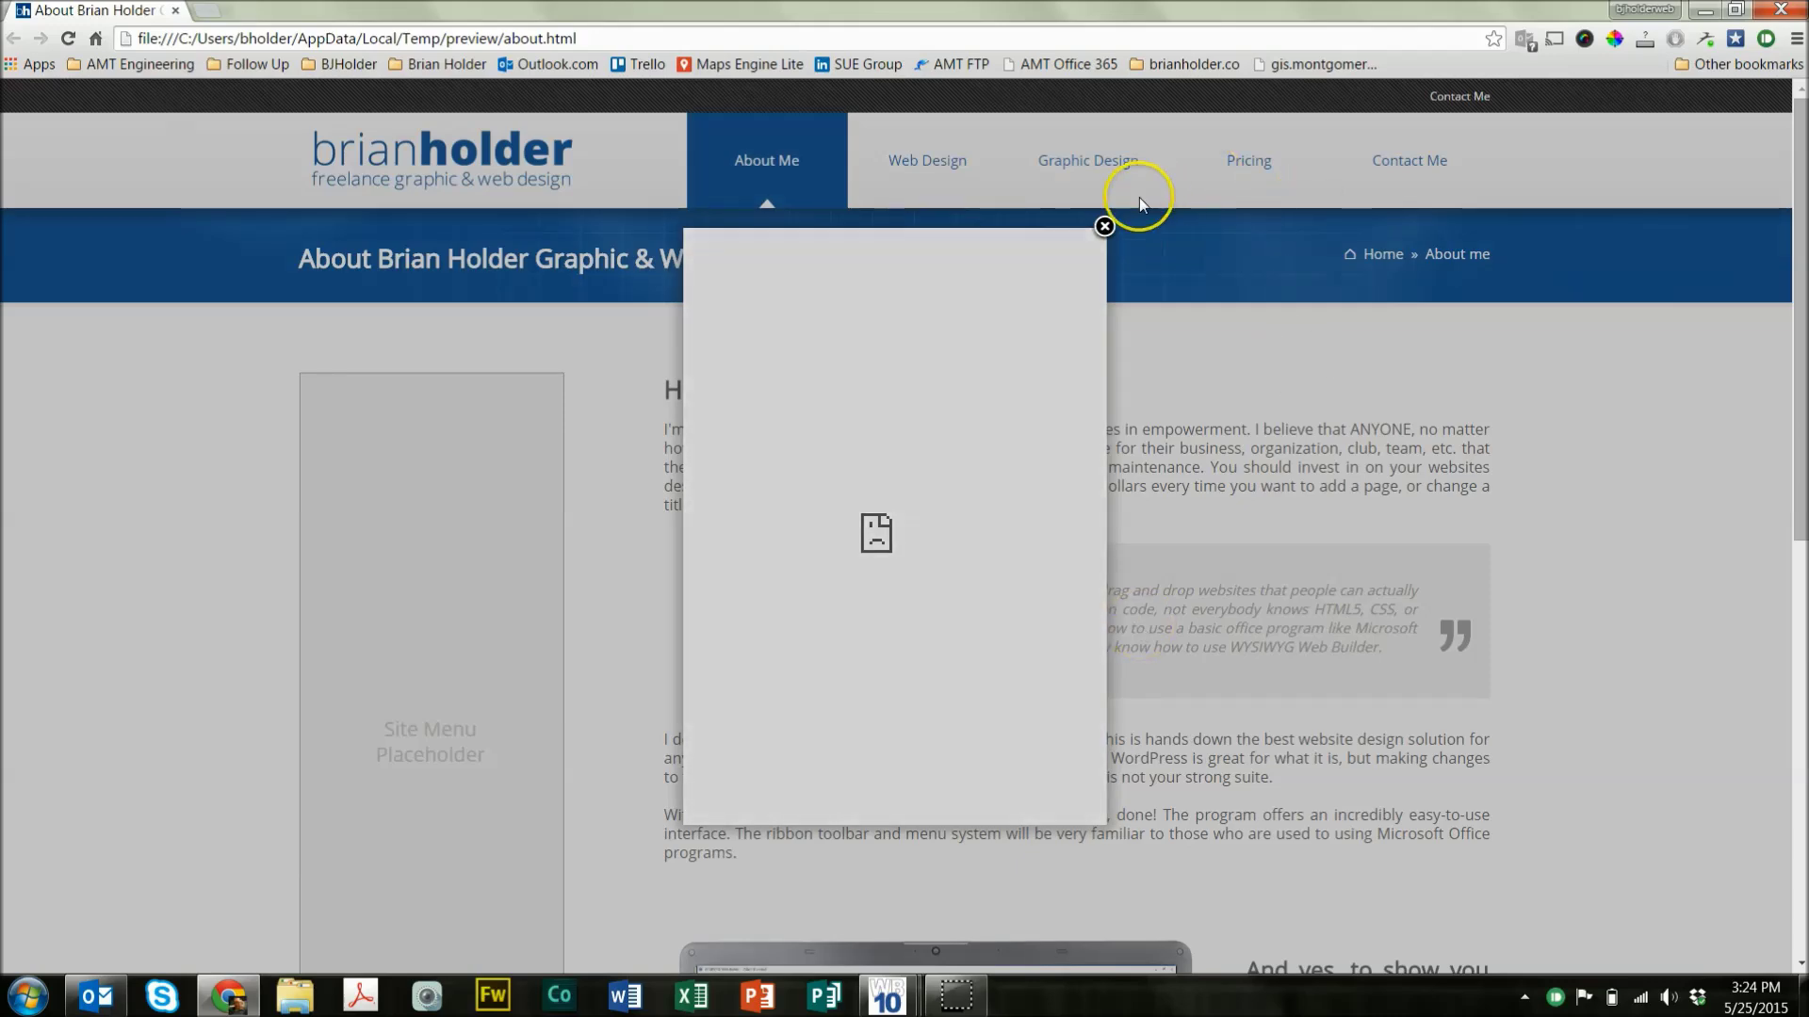
click(1104, 227)
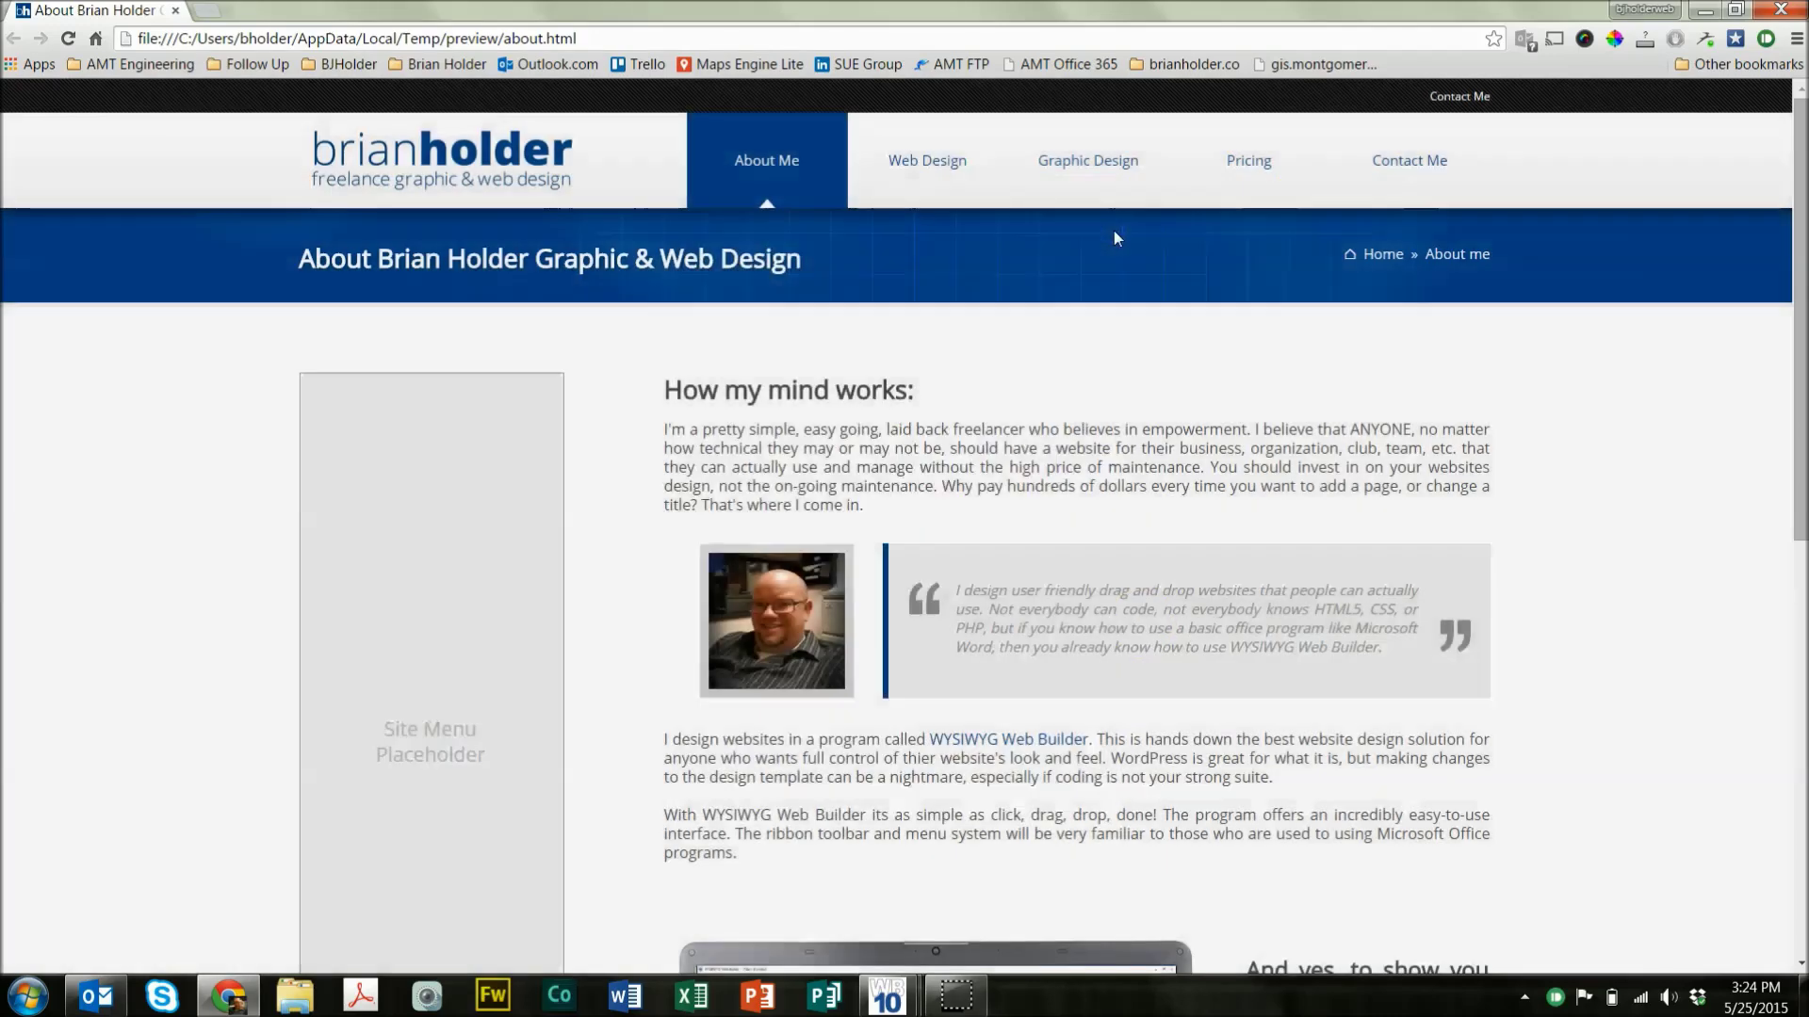
click(1413, 98)
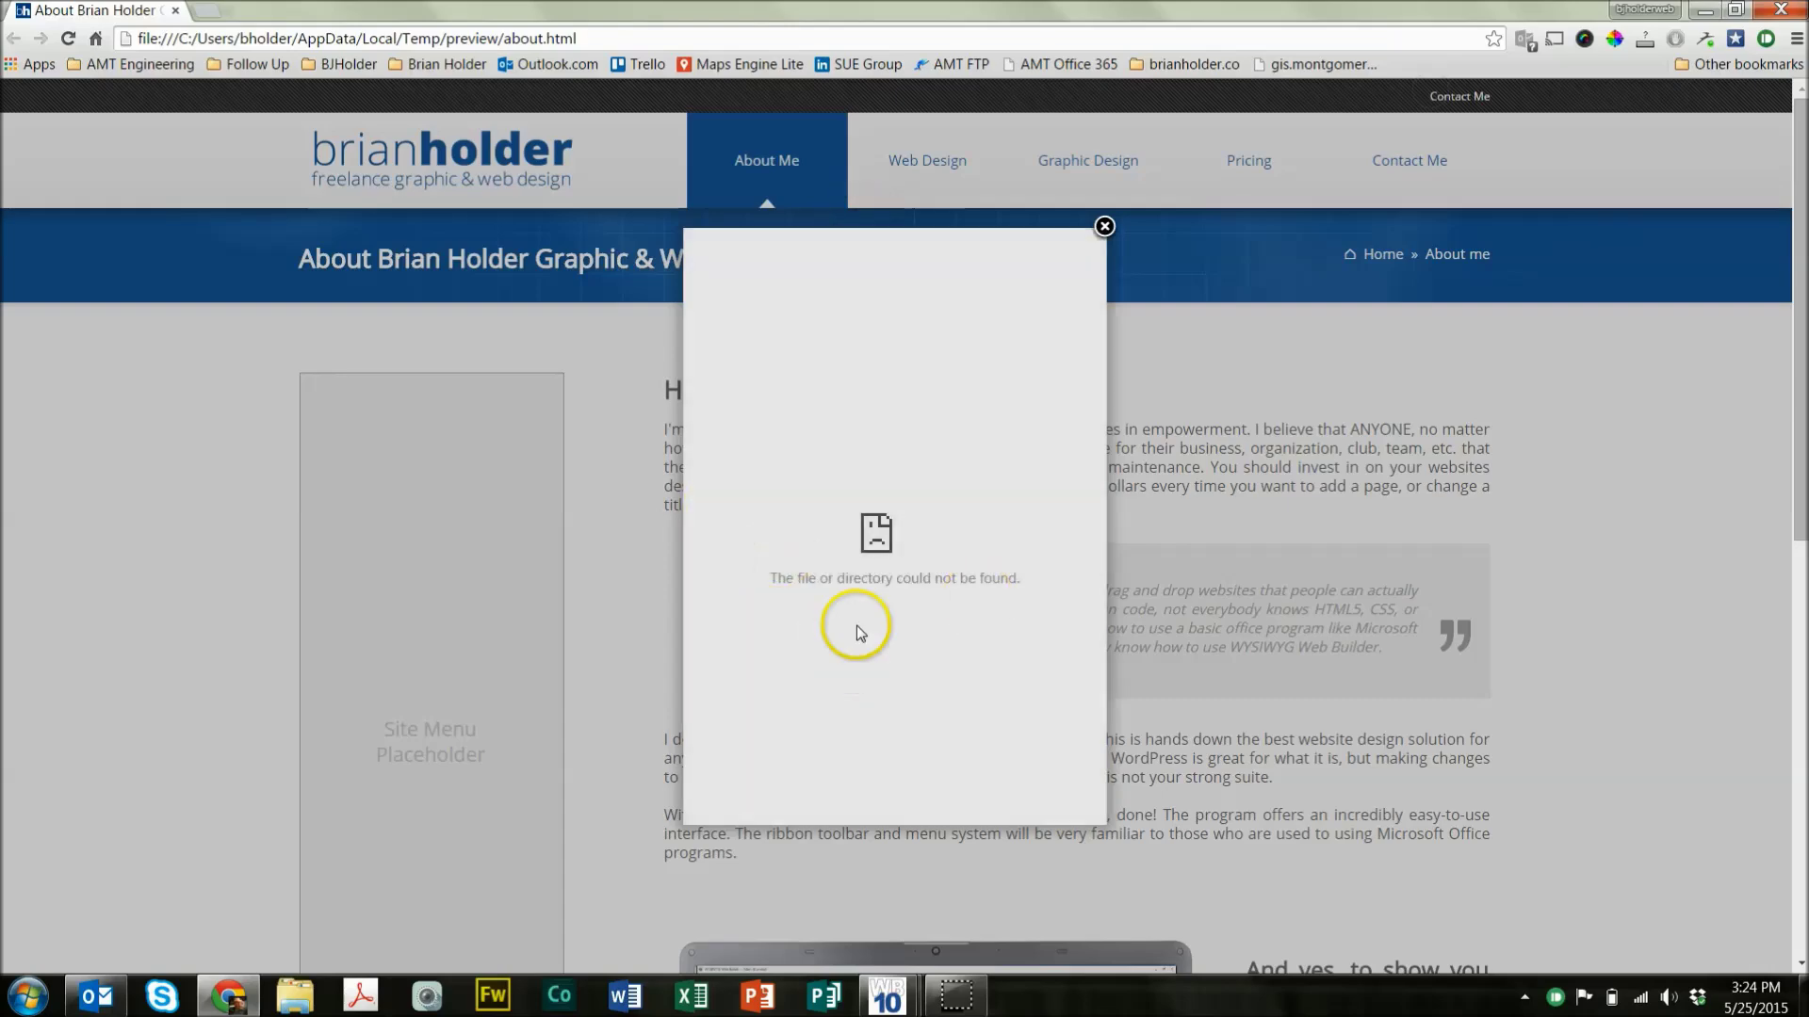
click(1104, 229)
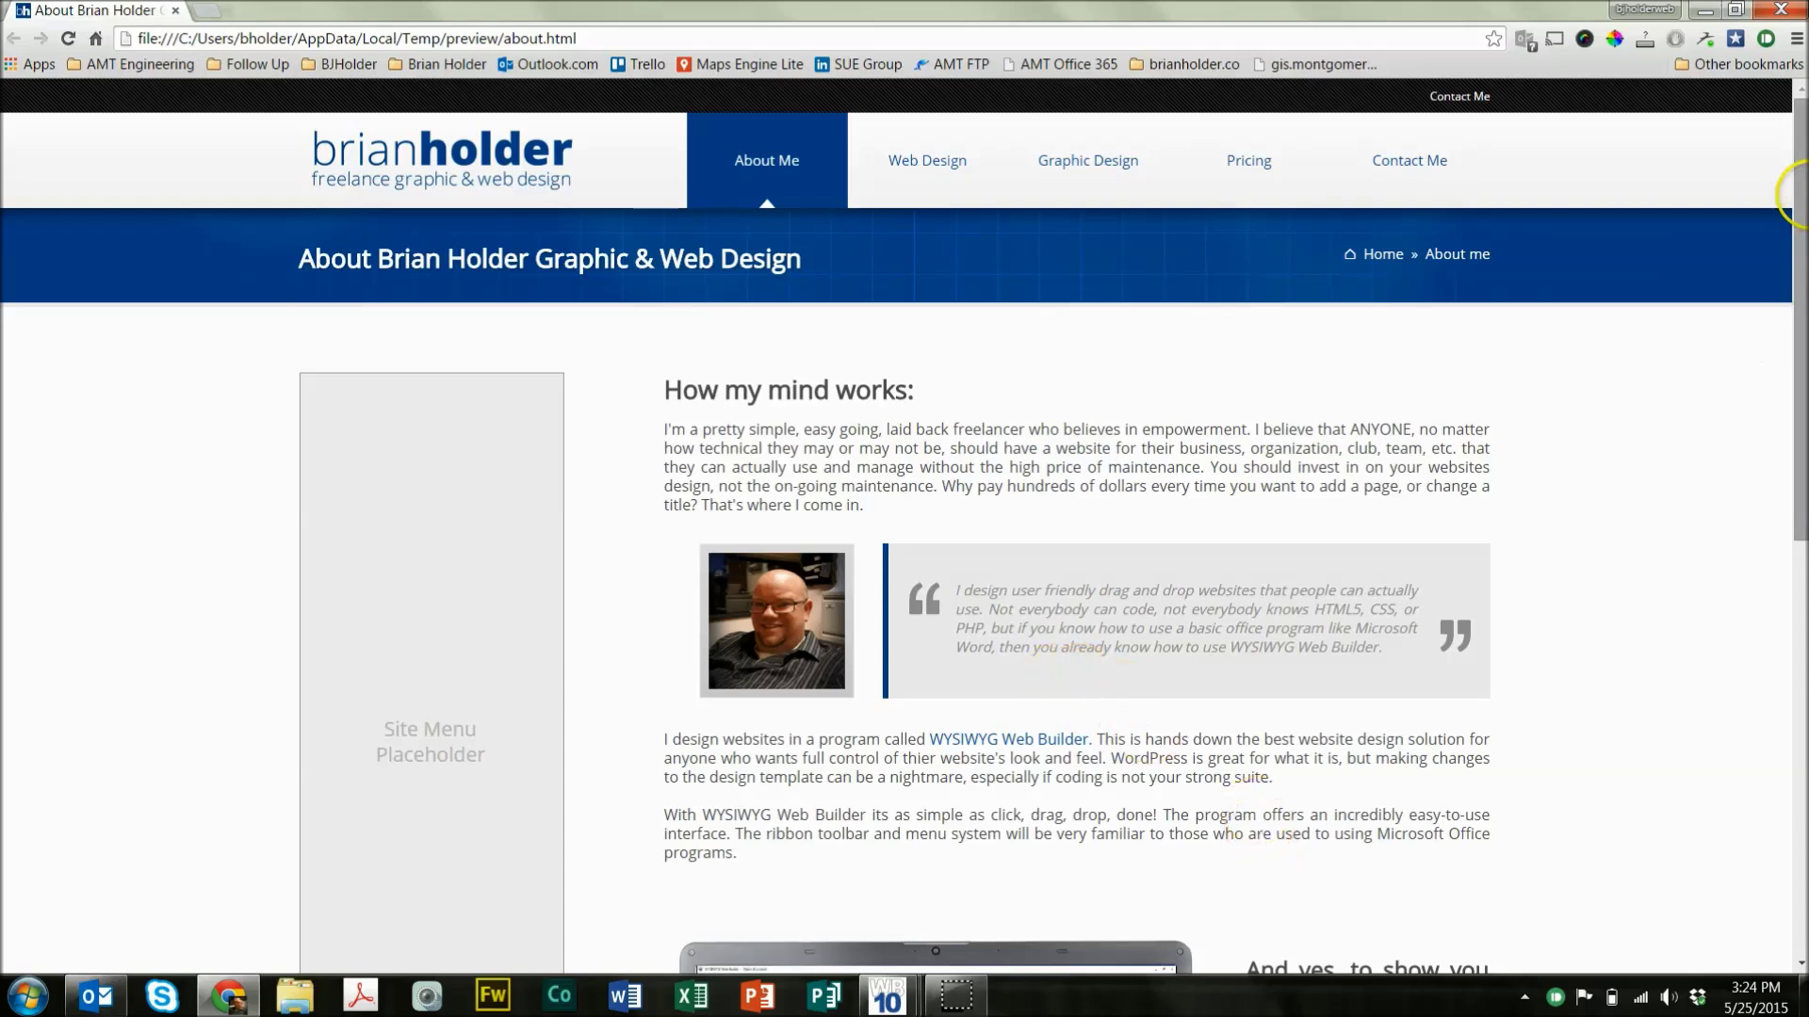
Scroll the sample page to review its sticky header, then switch to the blank Untitled1 project.
drag(1801, 121, 1801, 314)
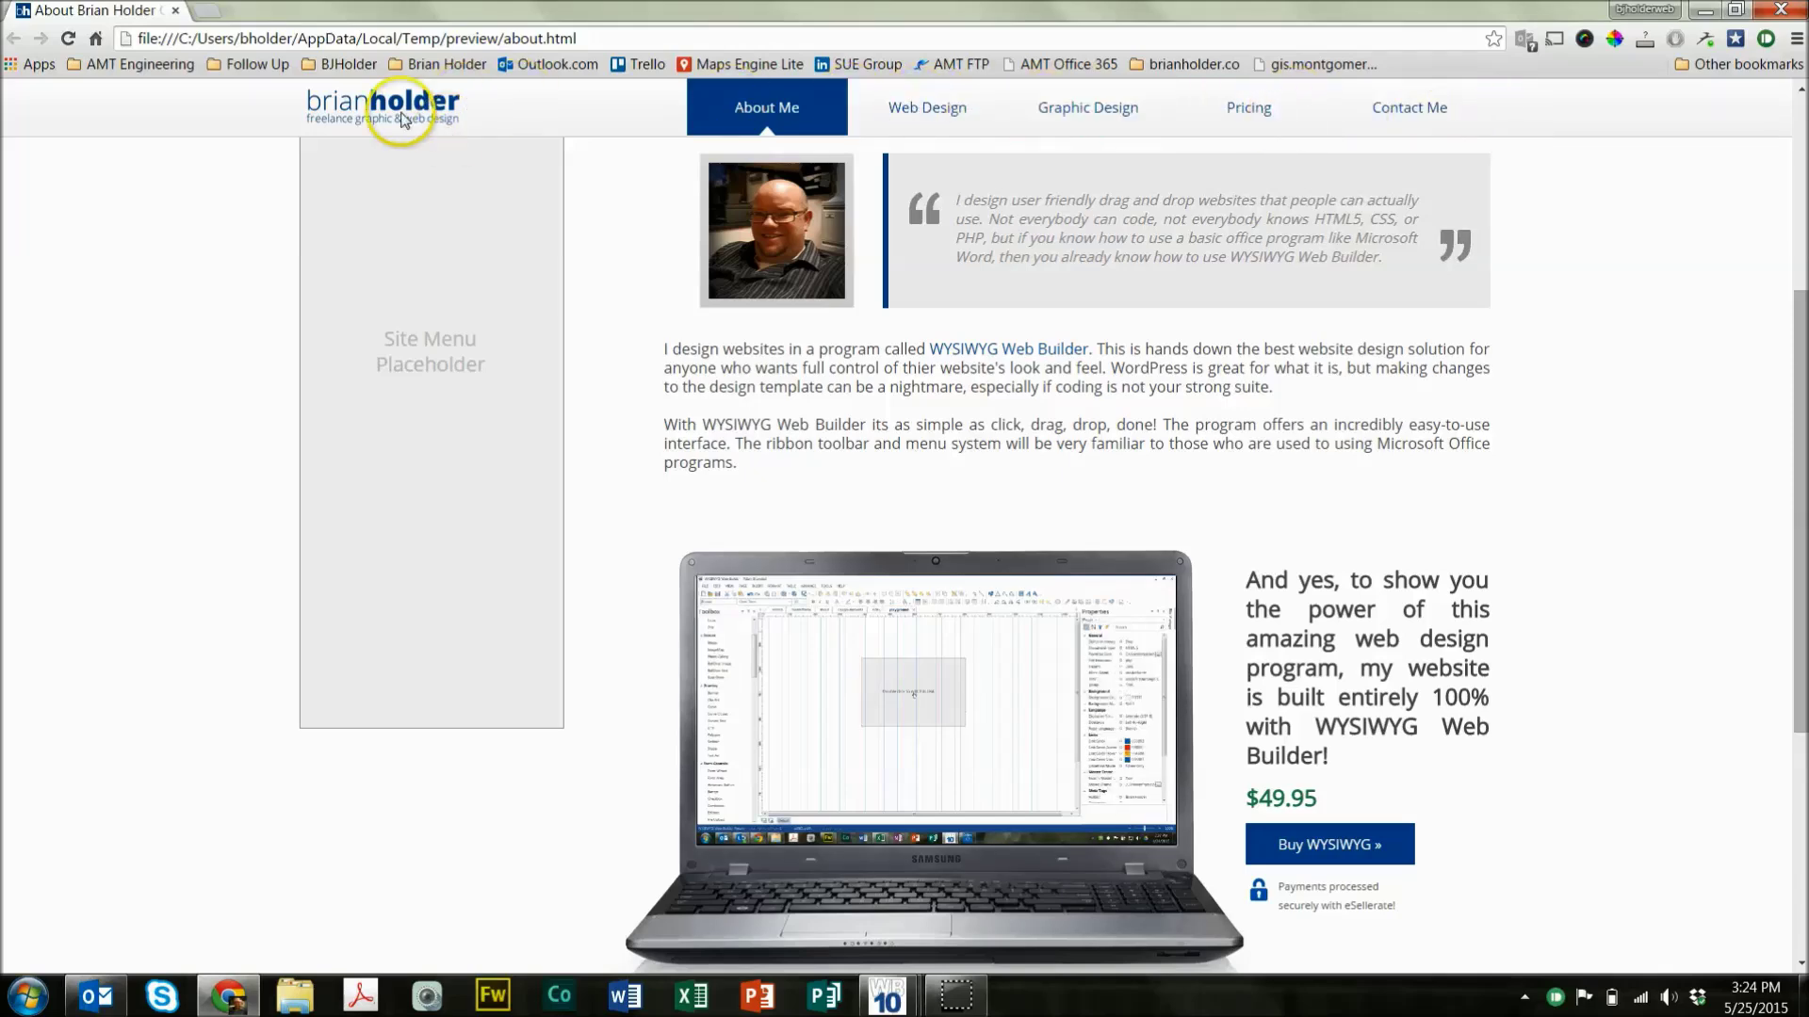
scroll(1178, 519, down, 5)
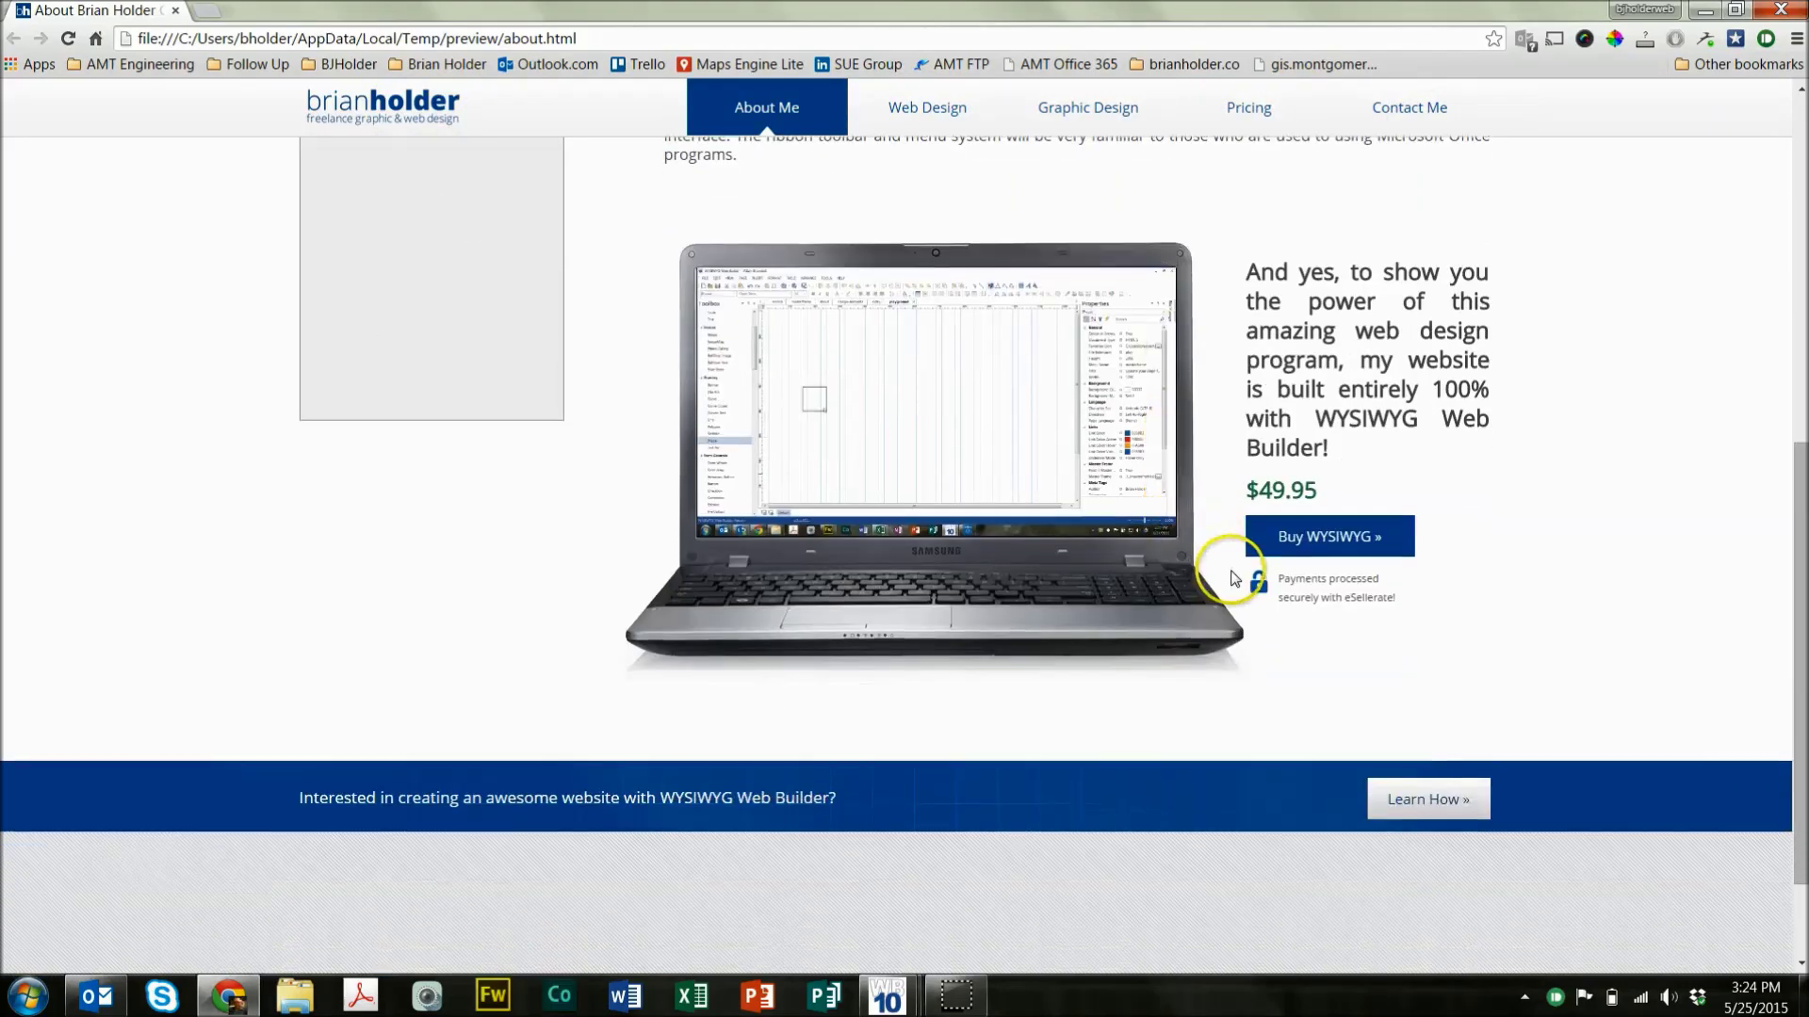
scroll(1231, 577, up, 3)
scroll(1231, 578, up, 5)
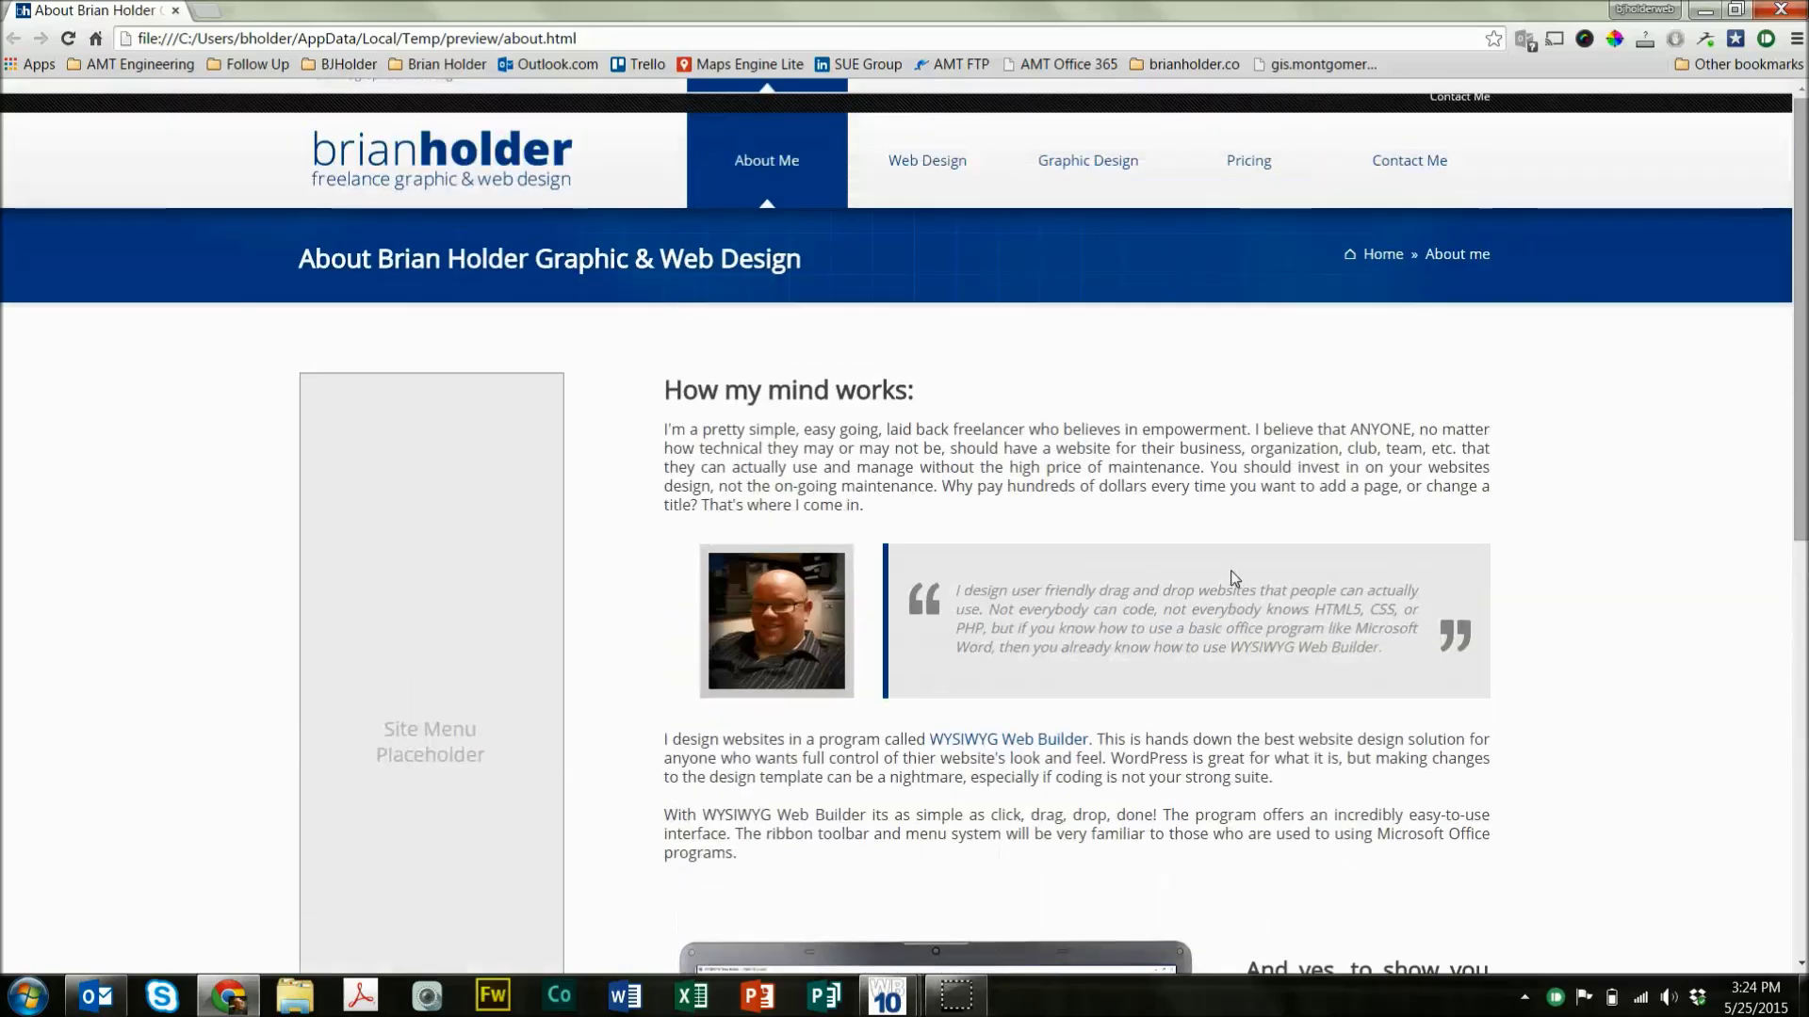
scroll(1231, 577, down, 2)
scroll(1231, 578, down, 2)
scroll(1232, 578, up, 4)
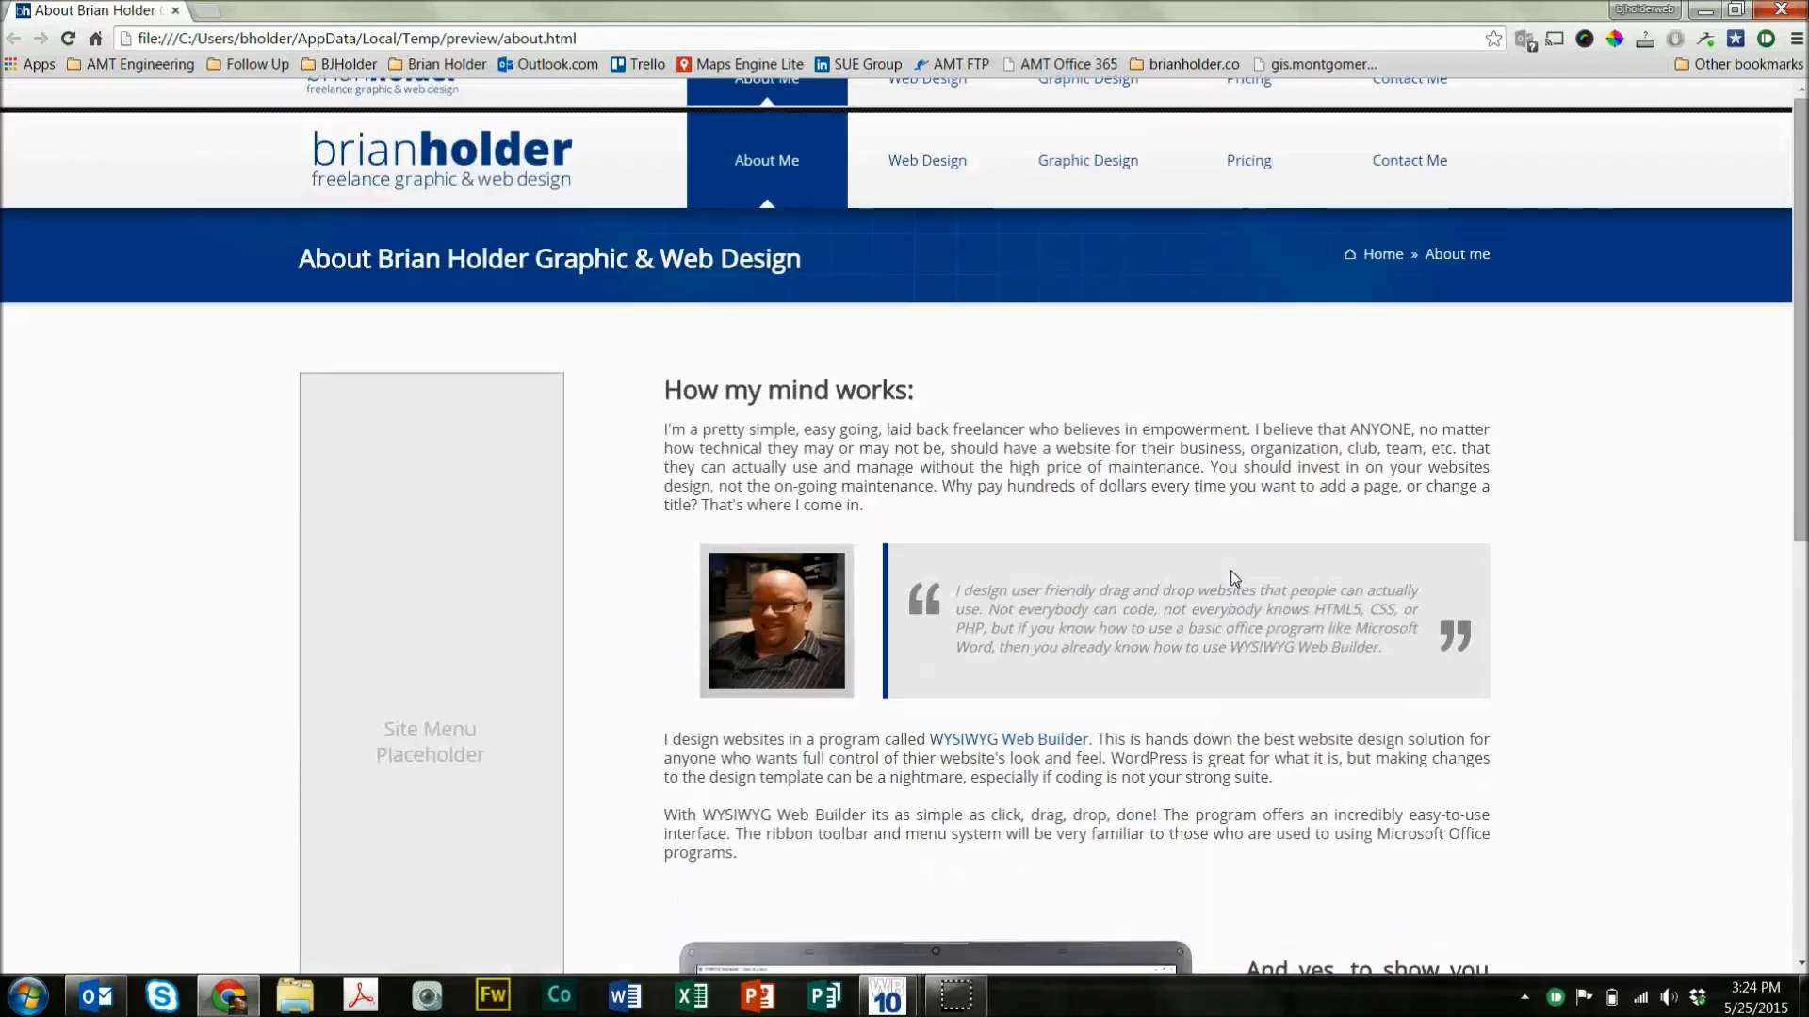
scroll(1232, 578, down, 4)
scroll(1231, 575, up, 4)
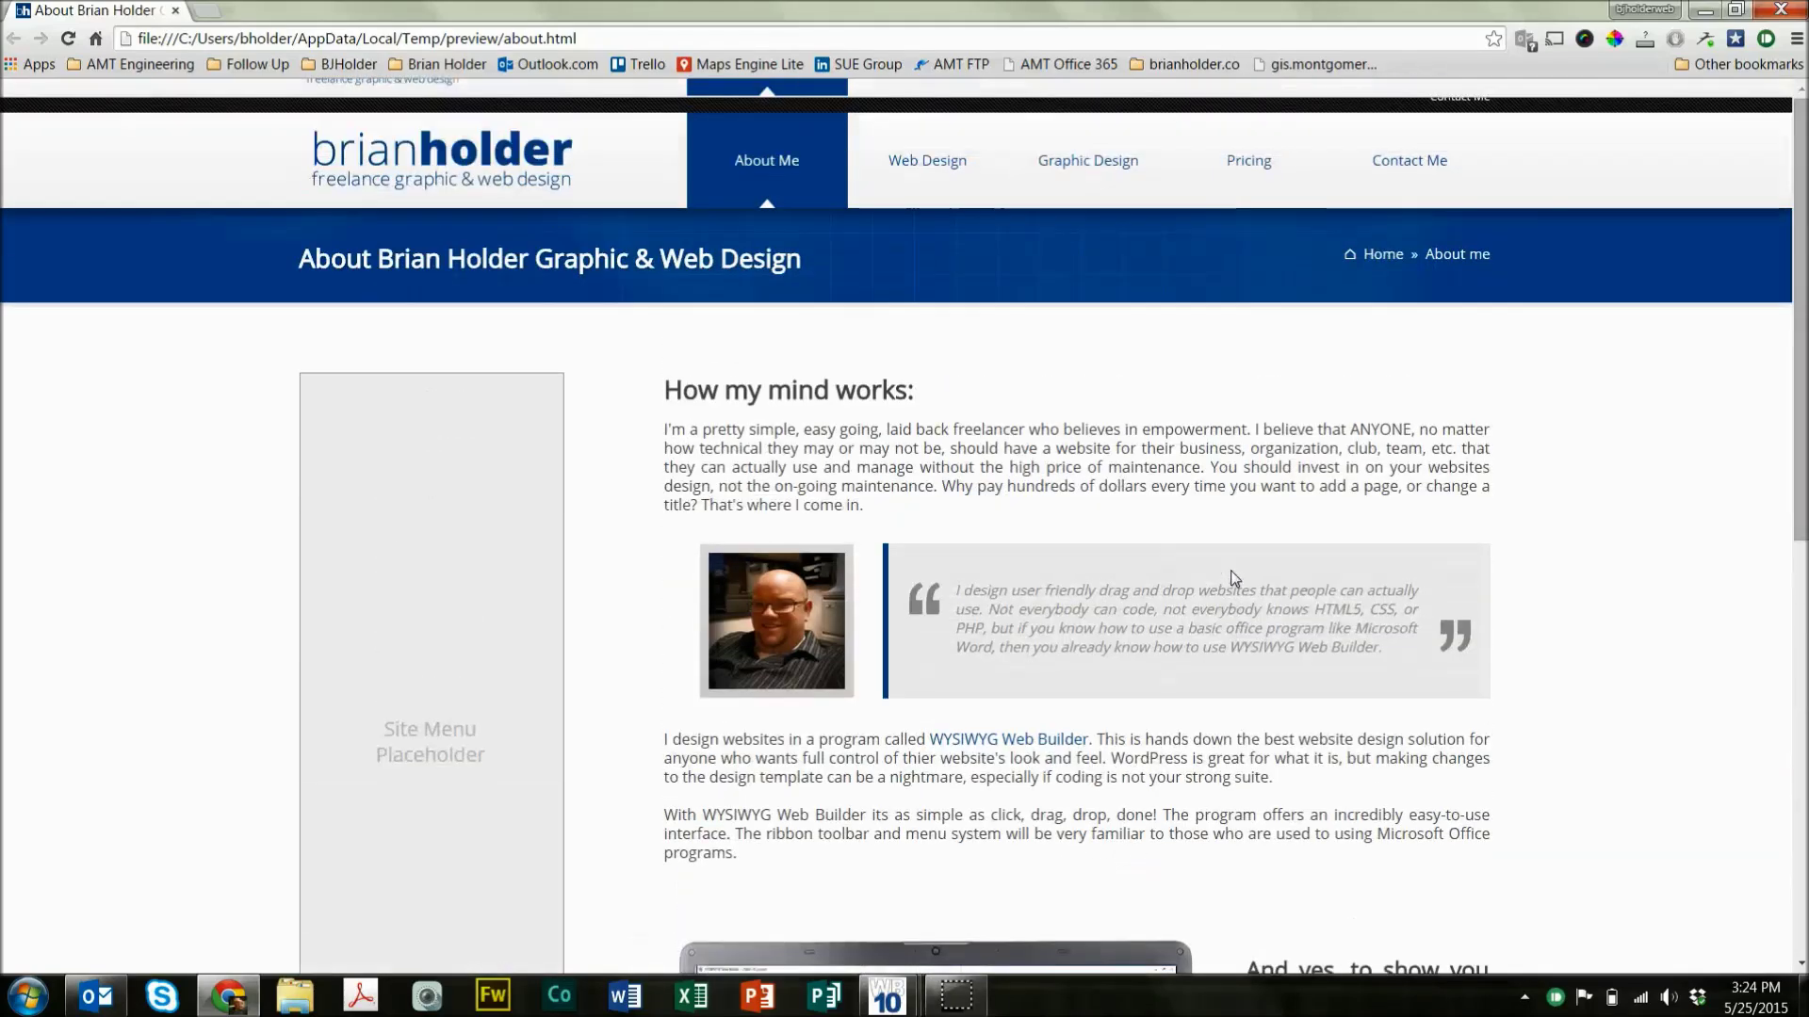
click(1224, 569)
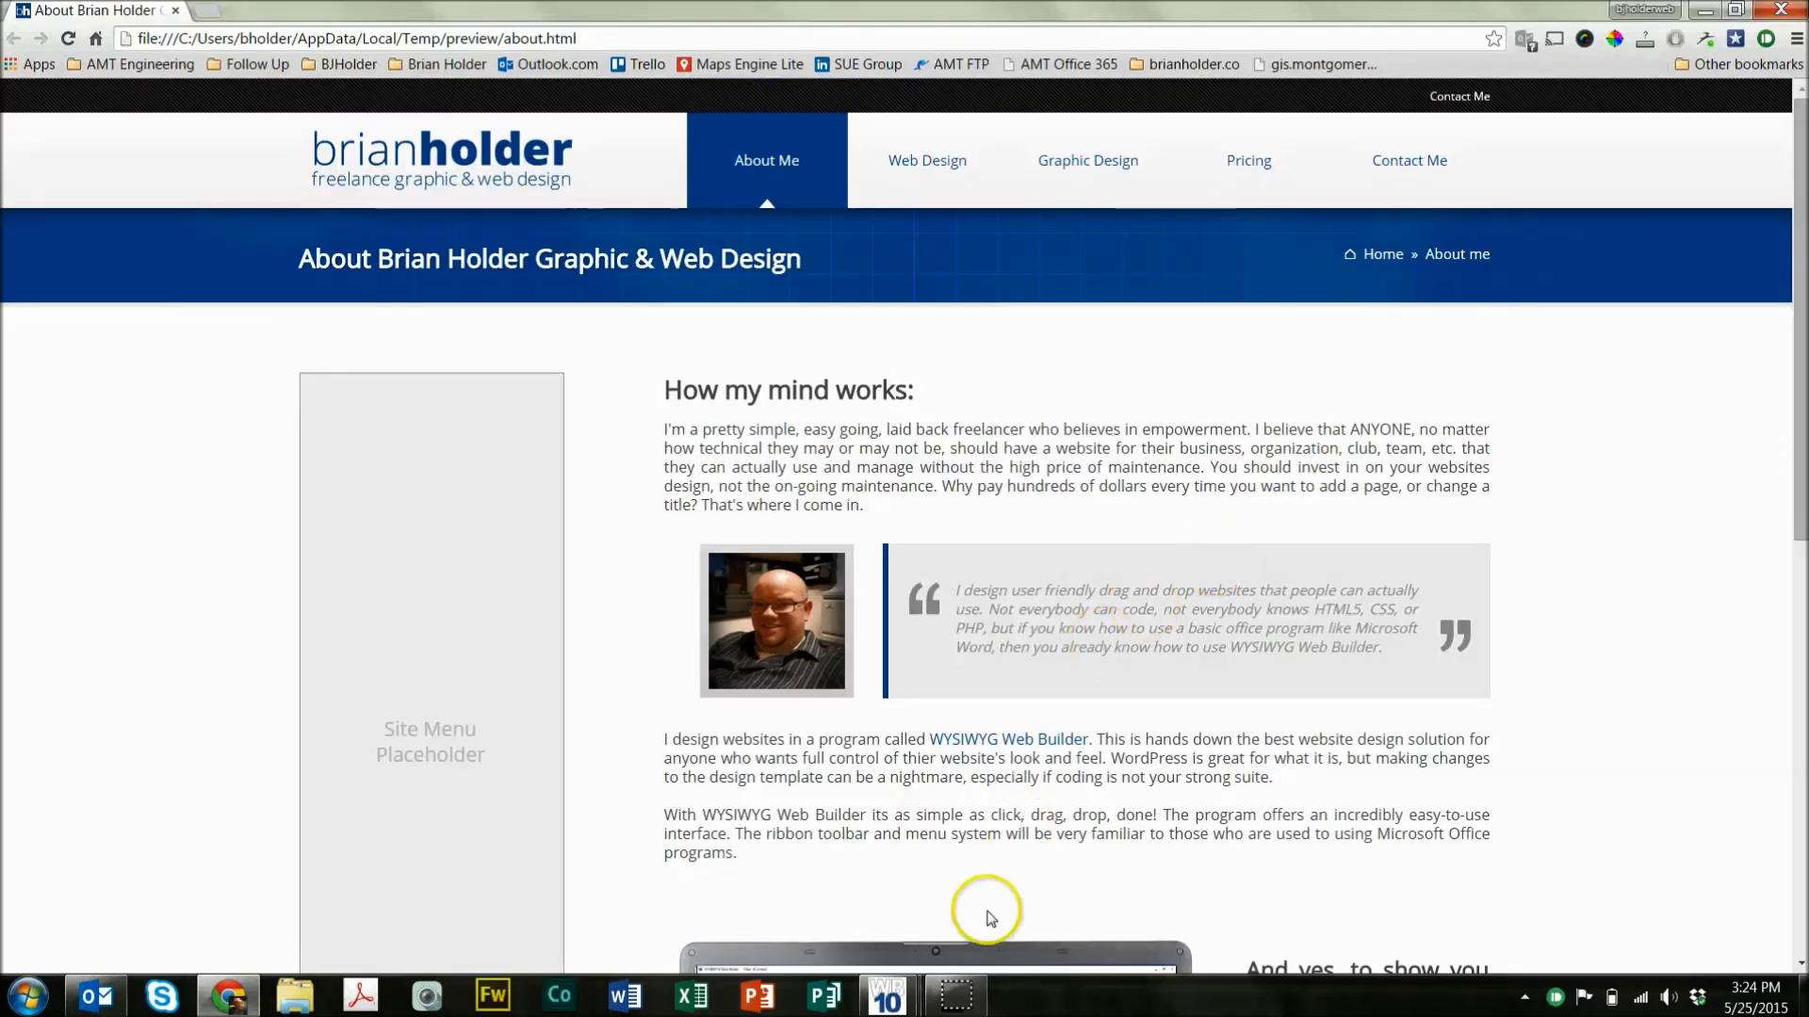
mouse_move(887, 996)
click(958, 915)
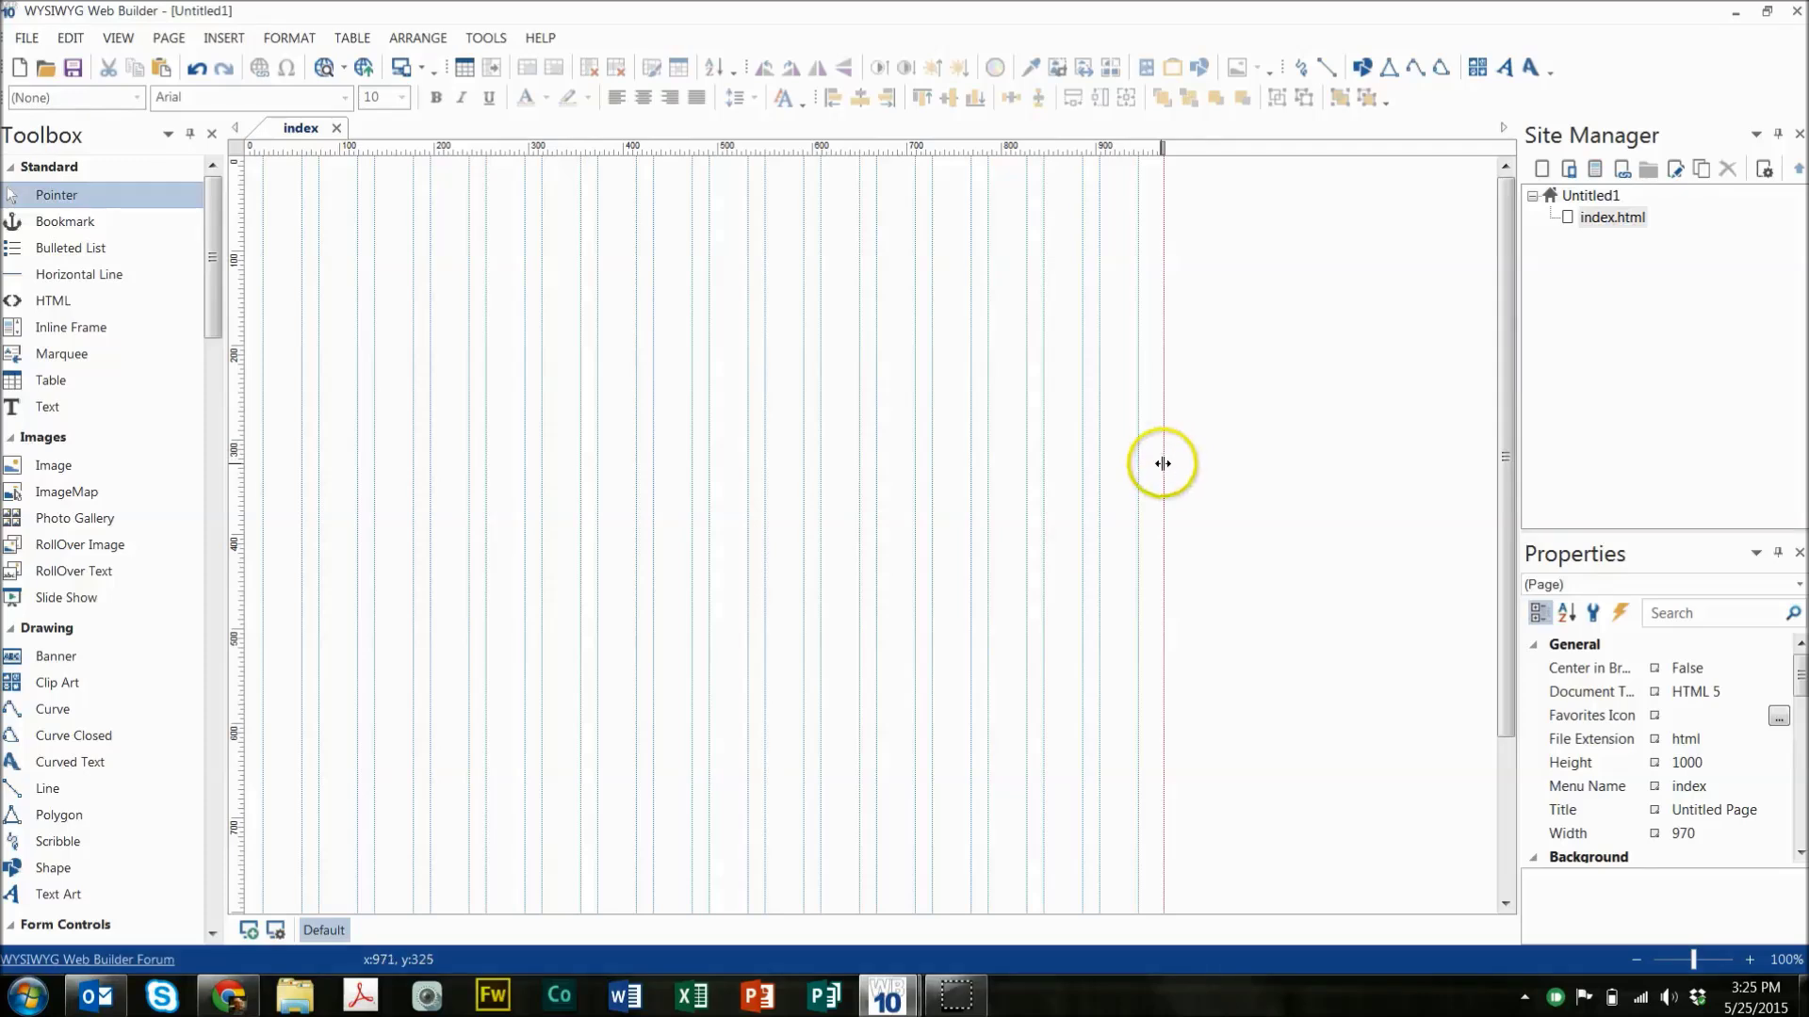
drag(1163, 464, 1163, 468)
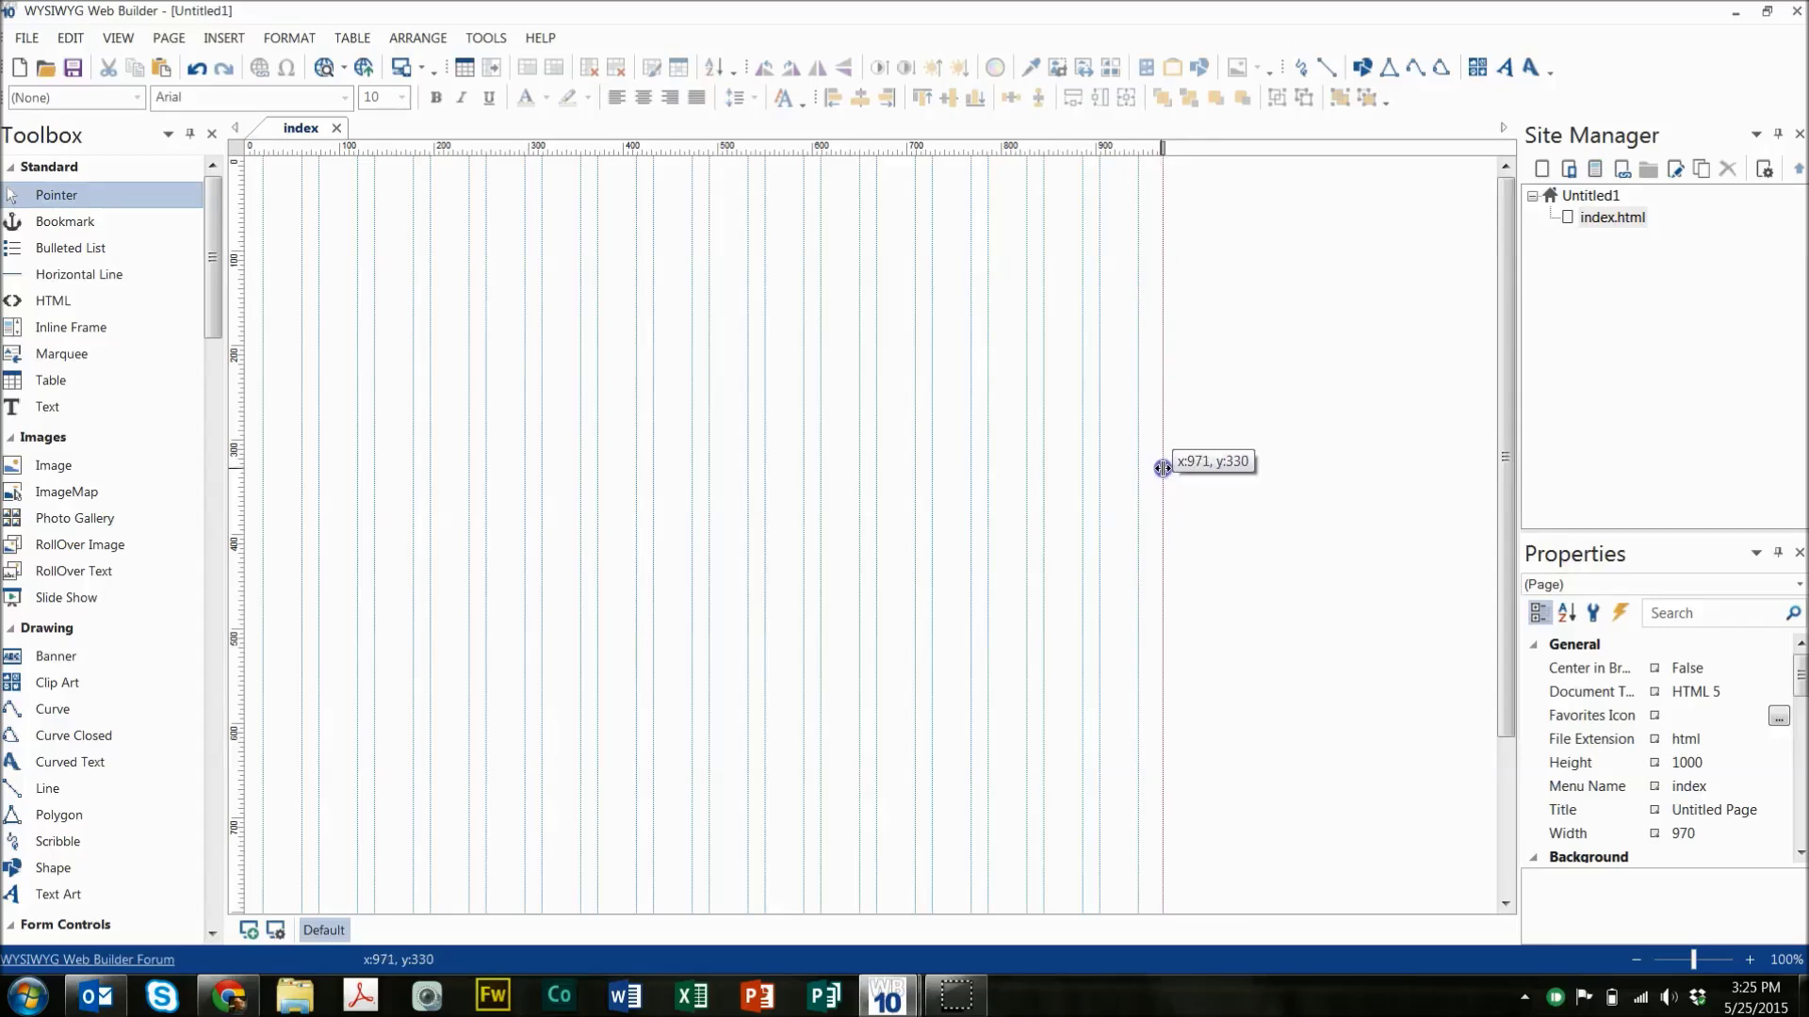
right_click(1162, 469)
click(1261, 652)
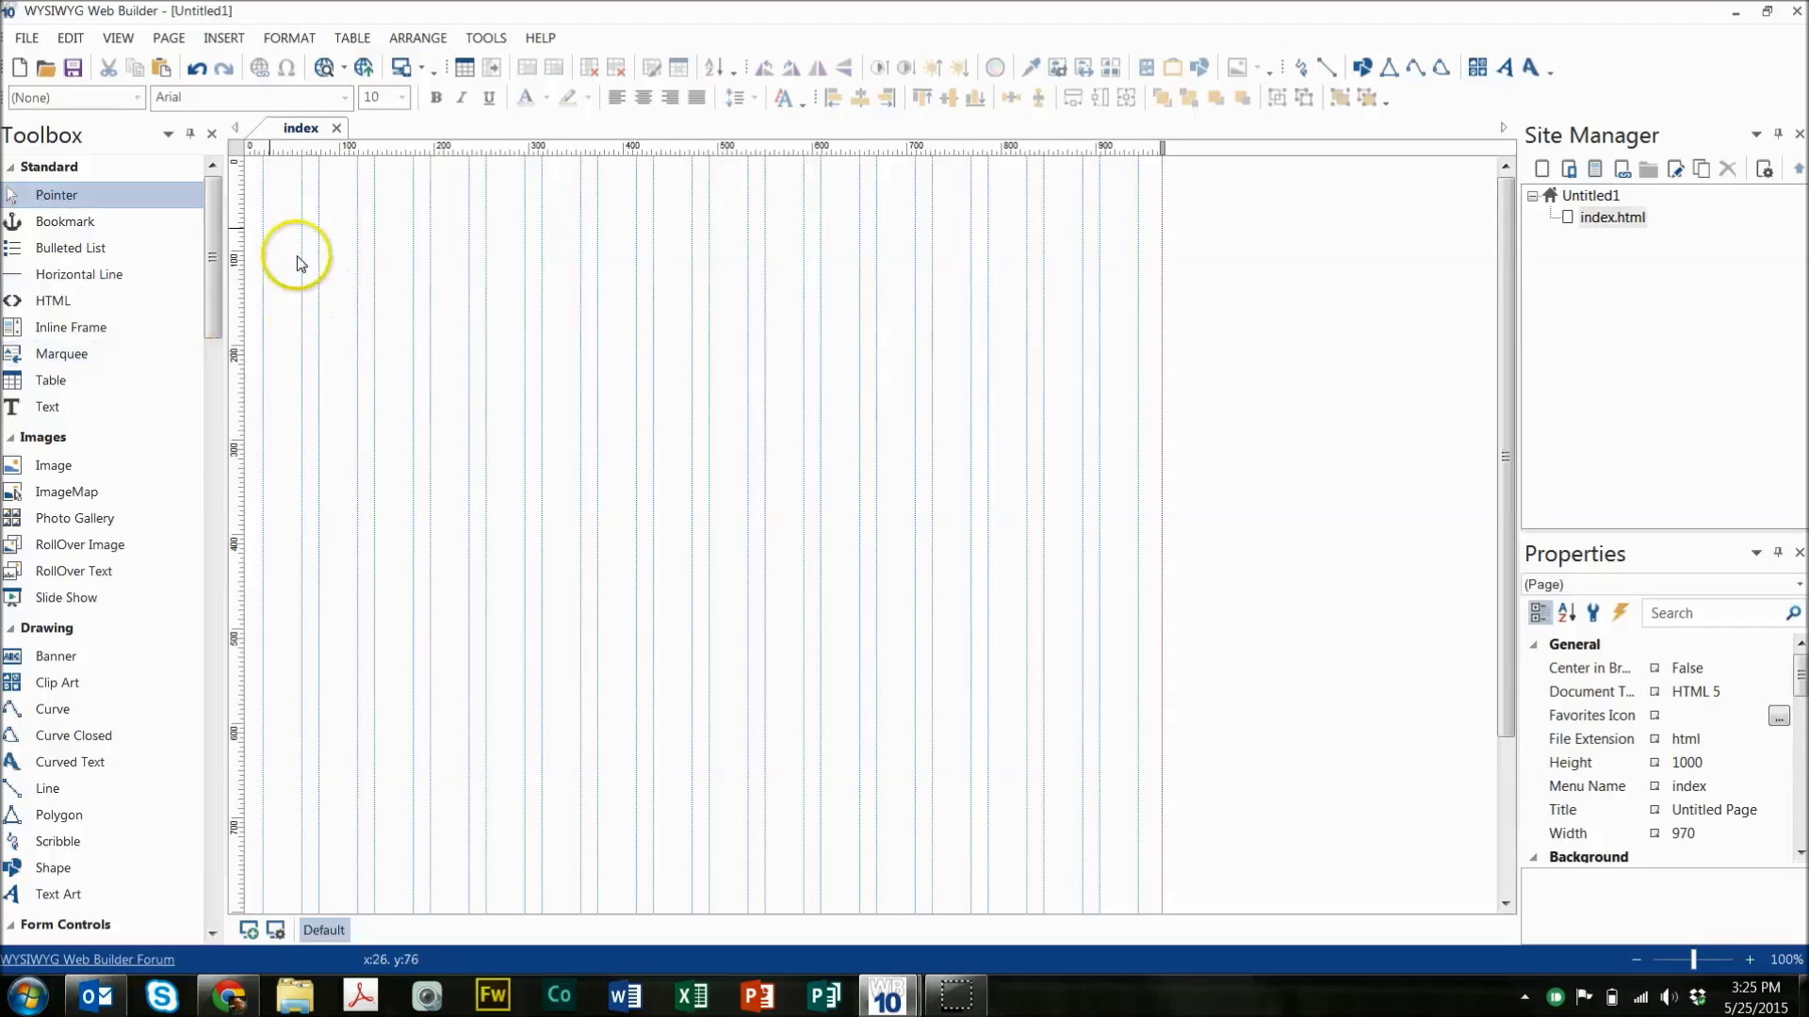
mouse_move(246, 212)
mouse_down()
mouse_move(492, 295)
mouse_move(920, 396)
mouse_move(1147, 381)
mouse_up()
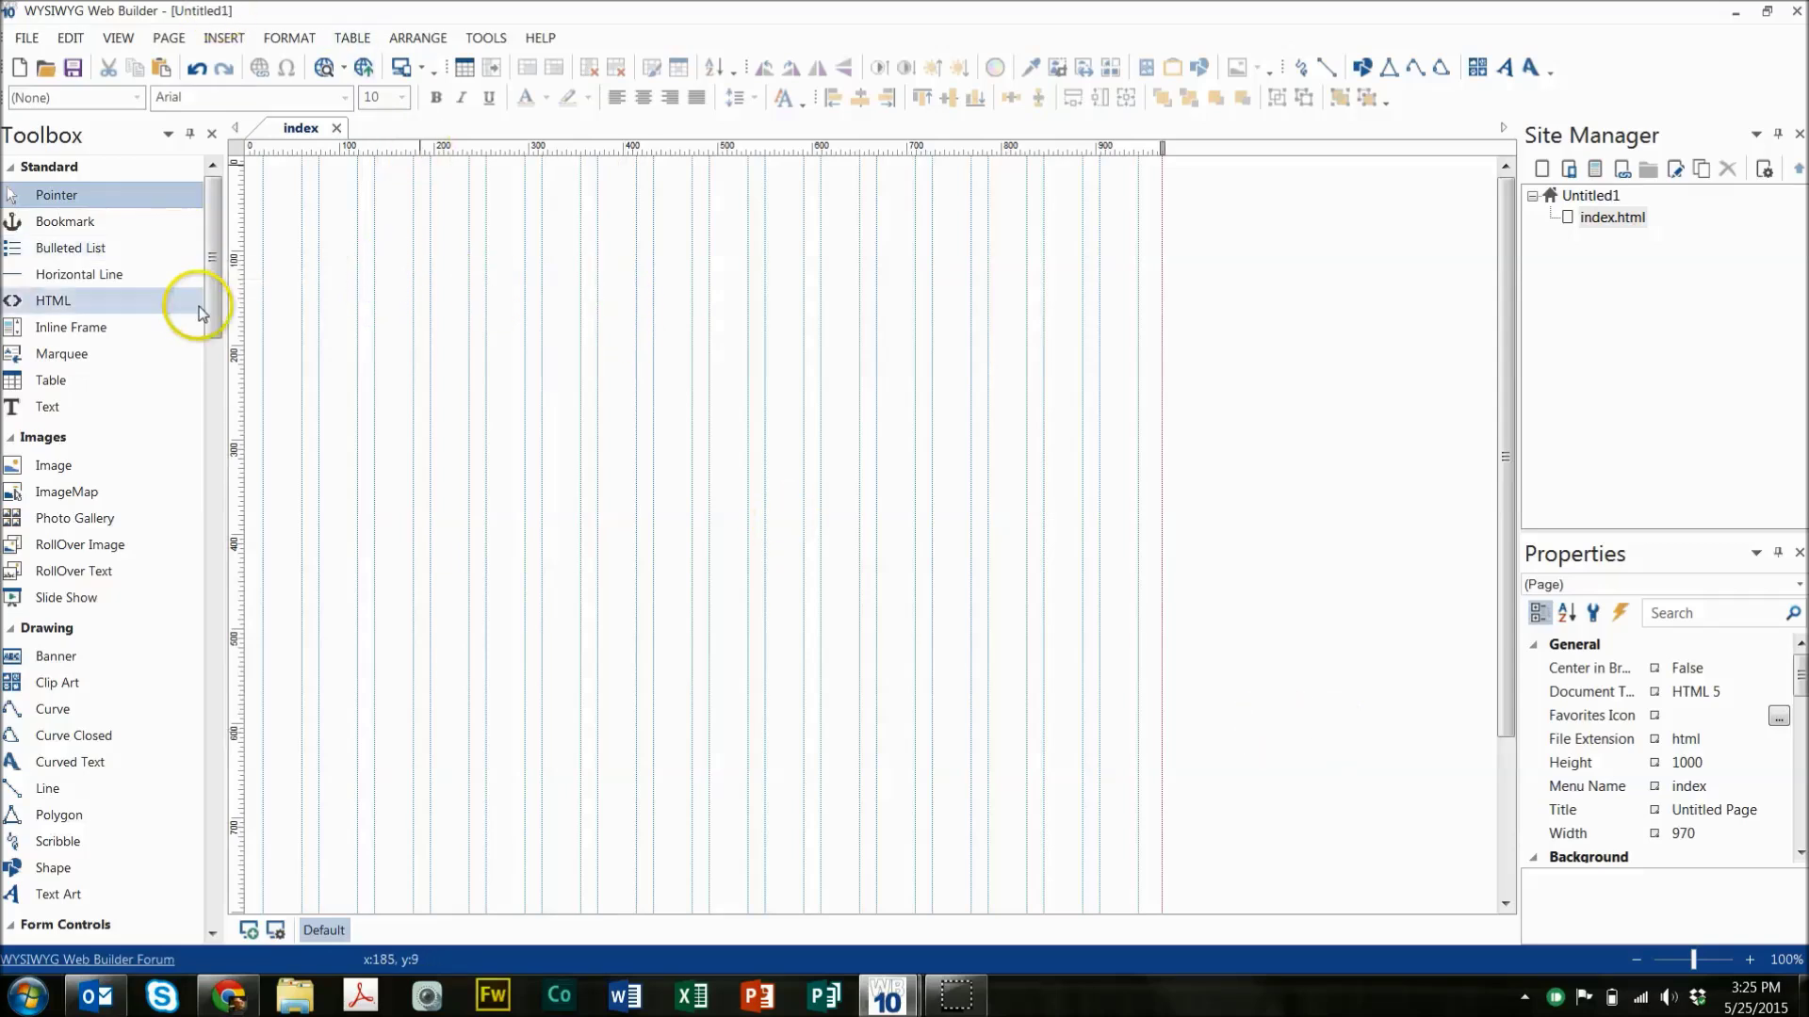
Add a layer stretched to 970 px wide, with relative sizing and centre alignment.
drag(213, 300, 214, 659)
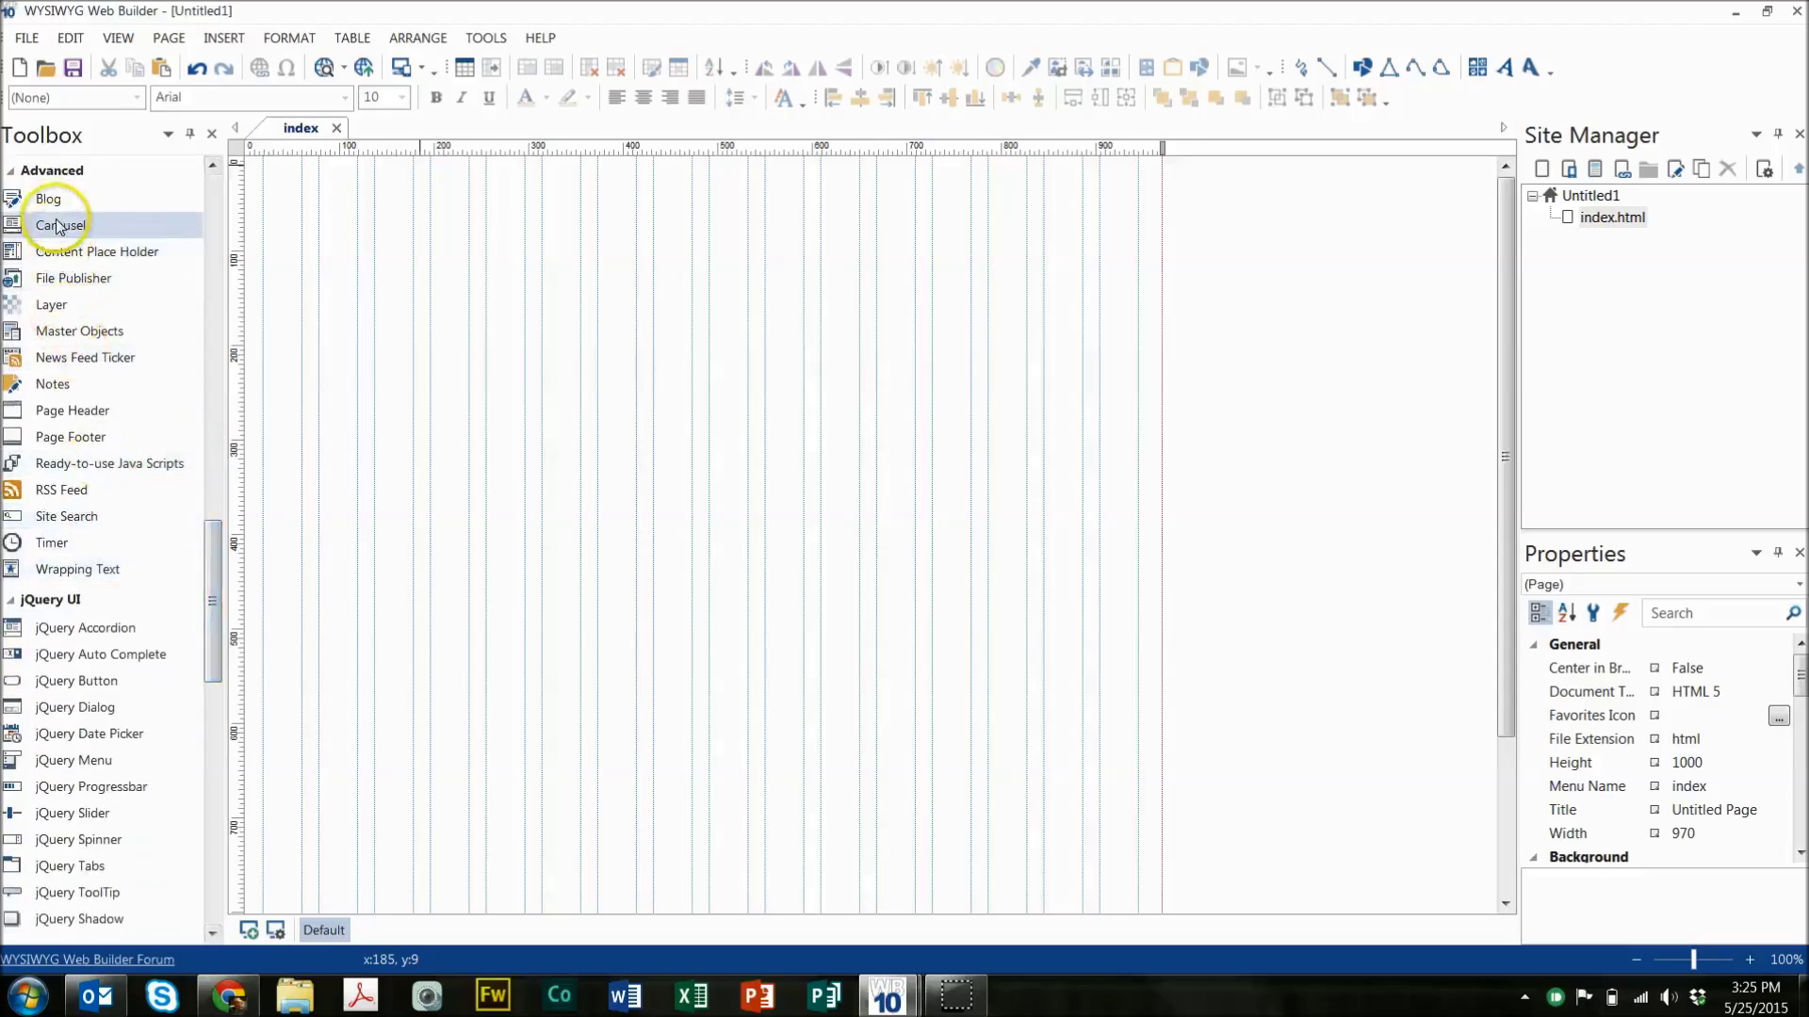
drag(68, 303, 281, 228)
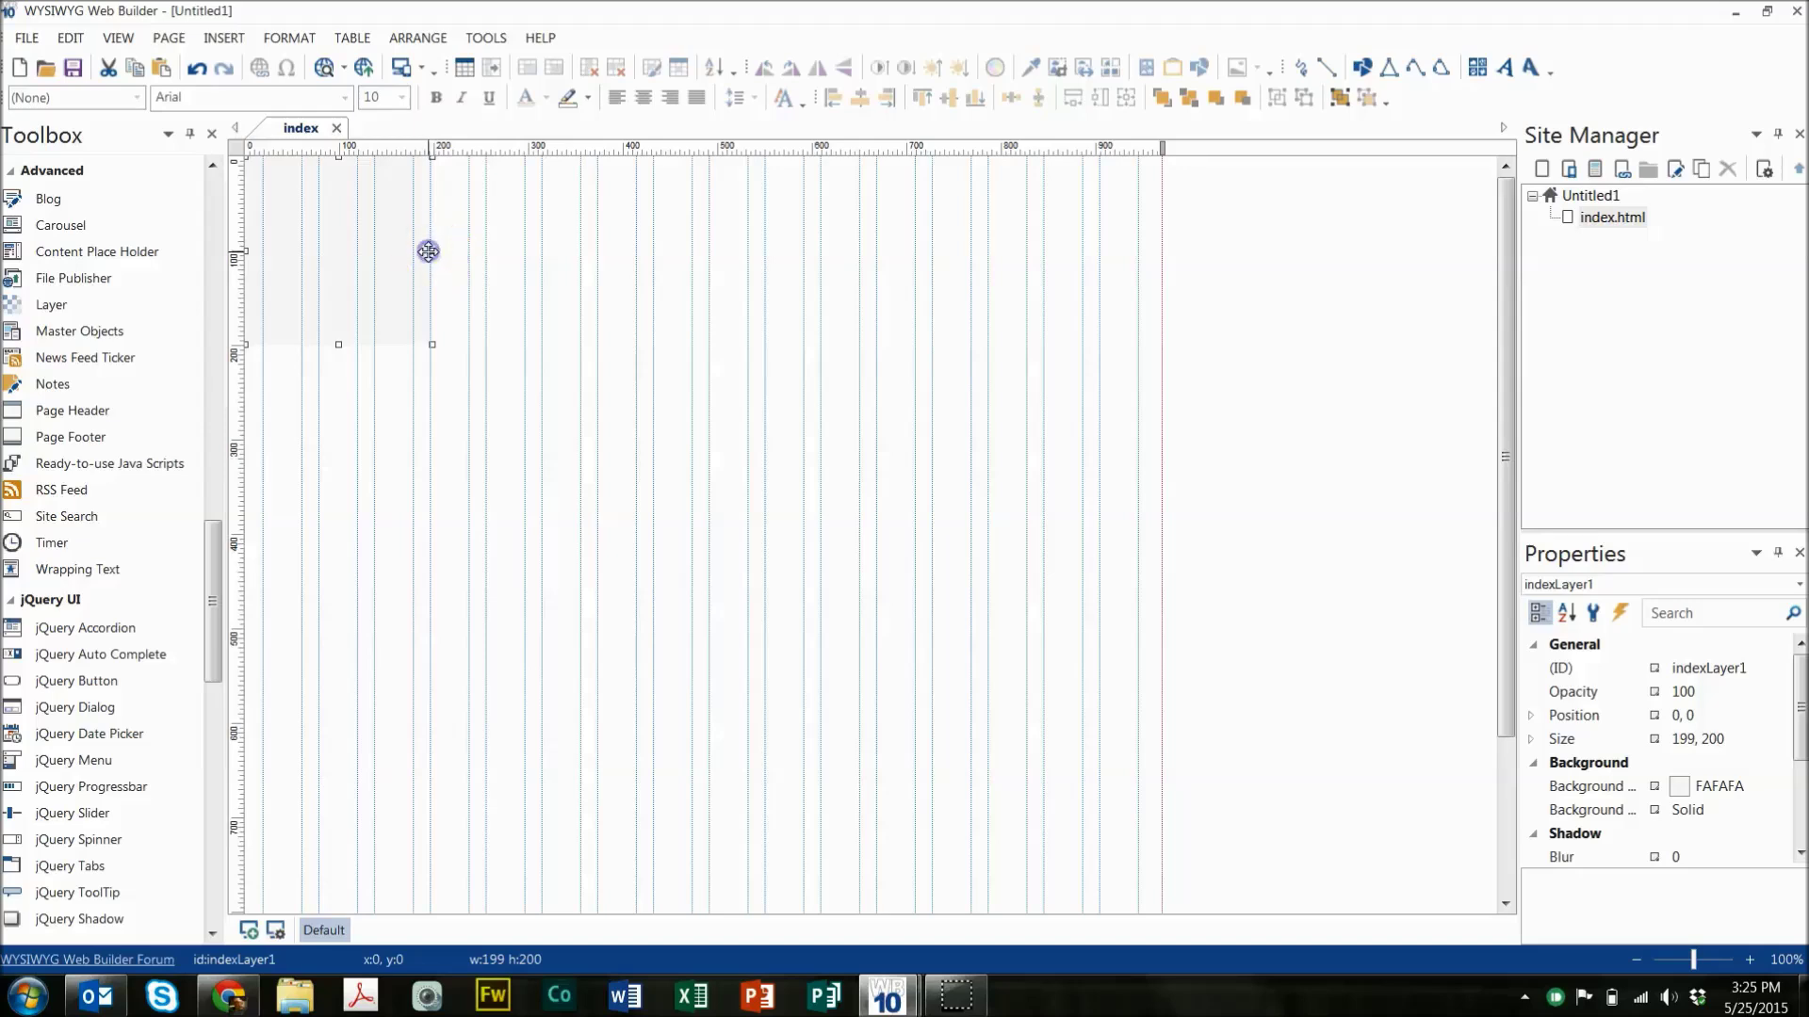
drag(432, 252, 1166, 290)
double_click(1061, 273)
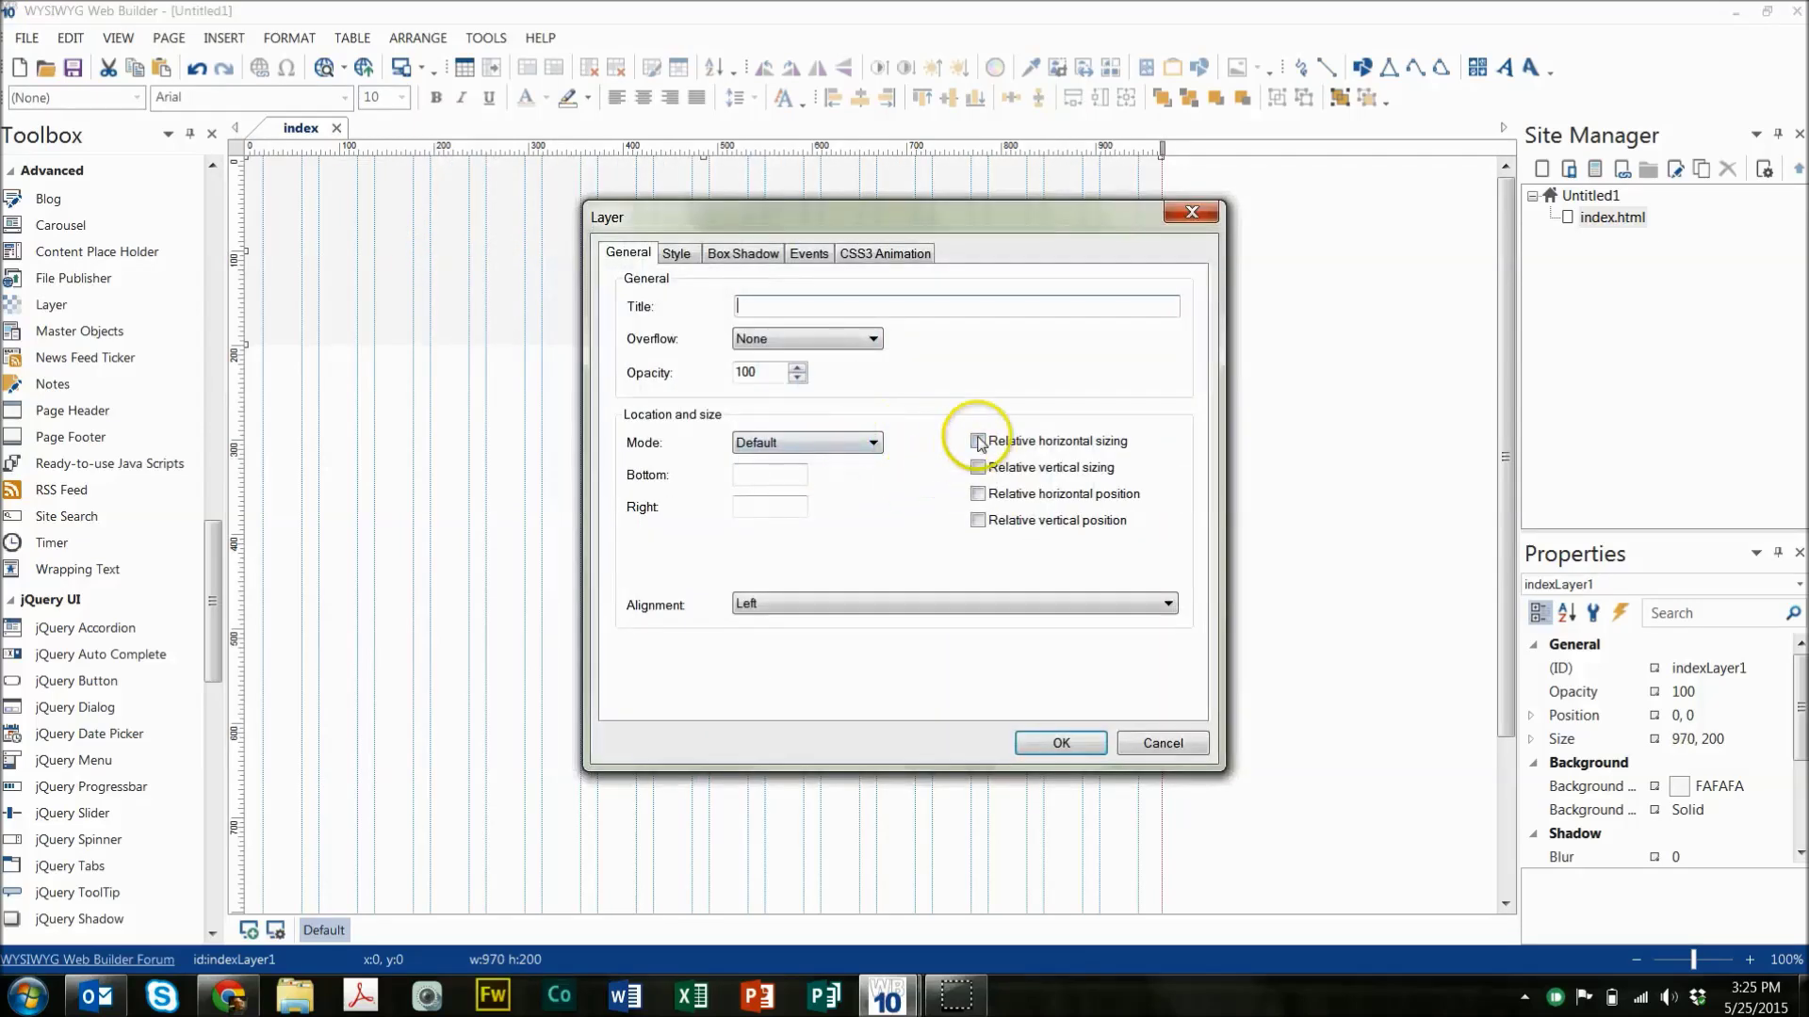
click(980, 440)
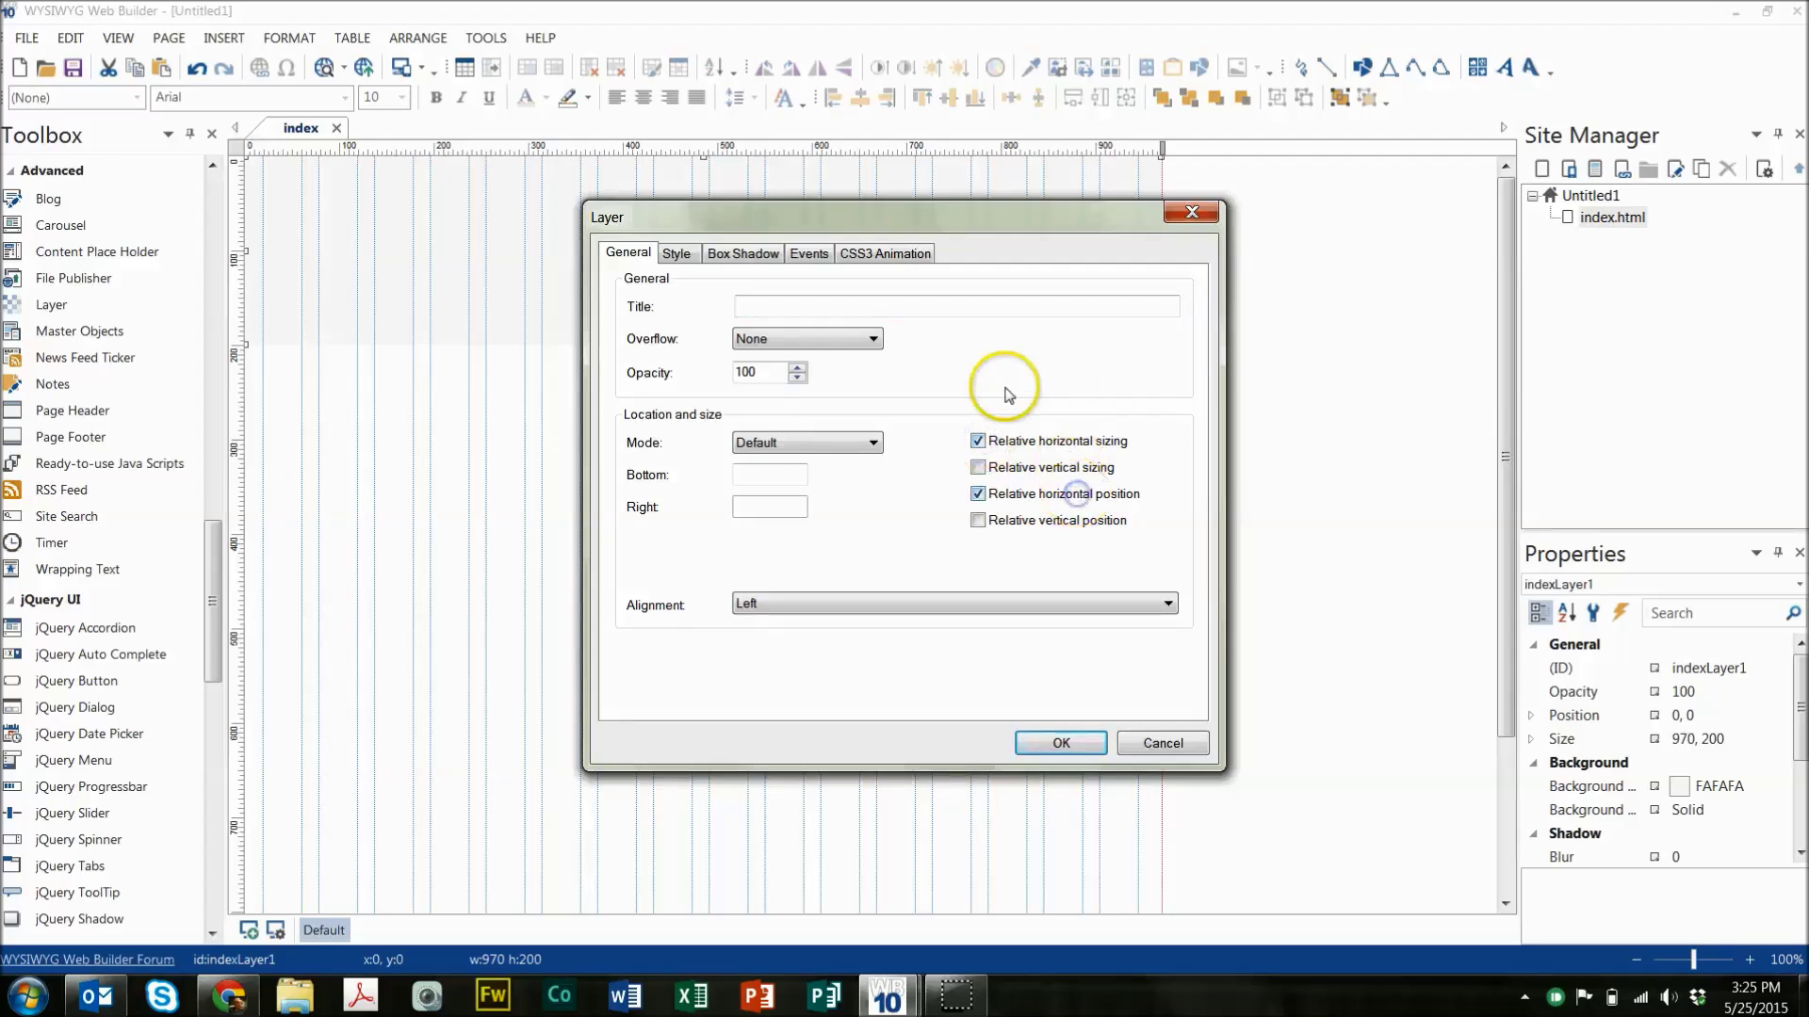
click(1015, 607)
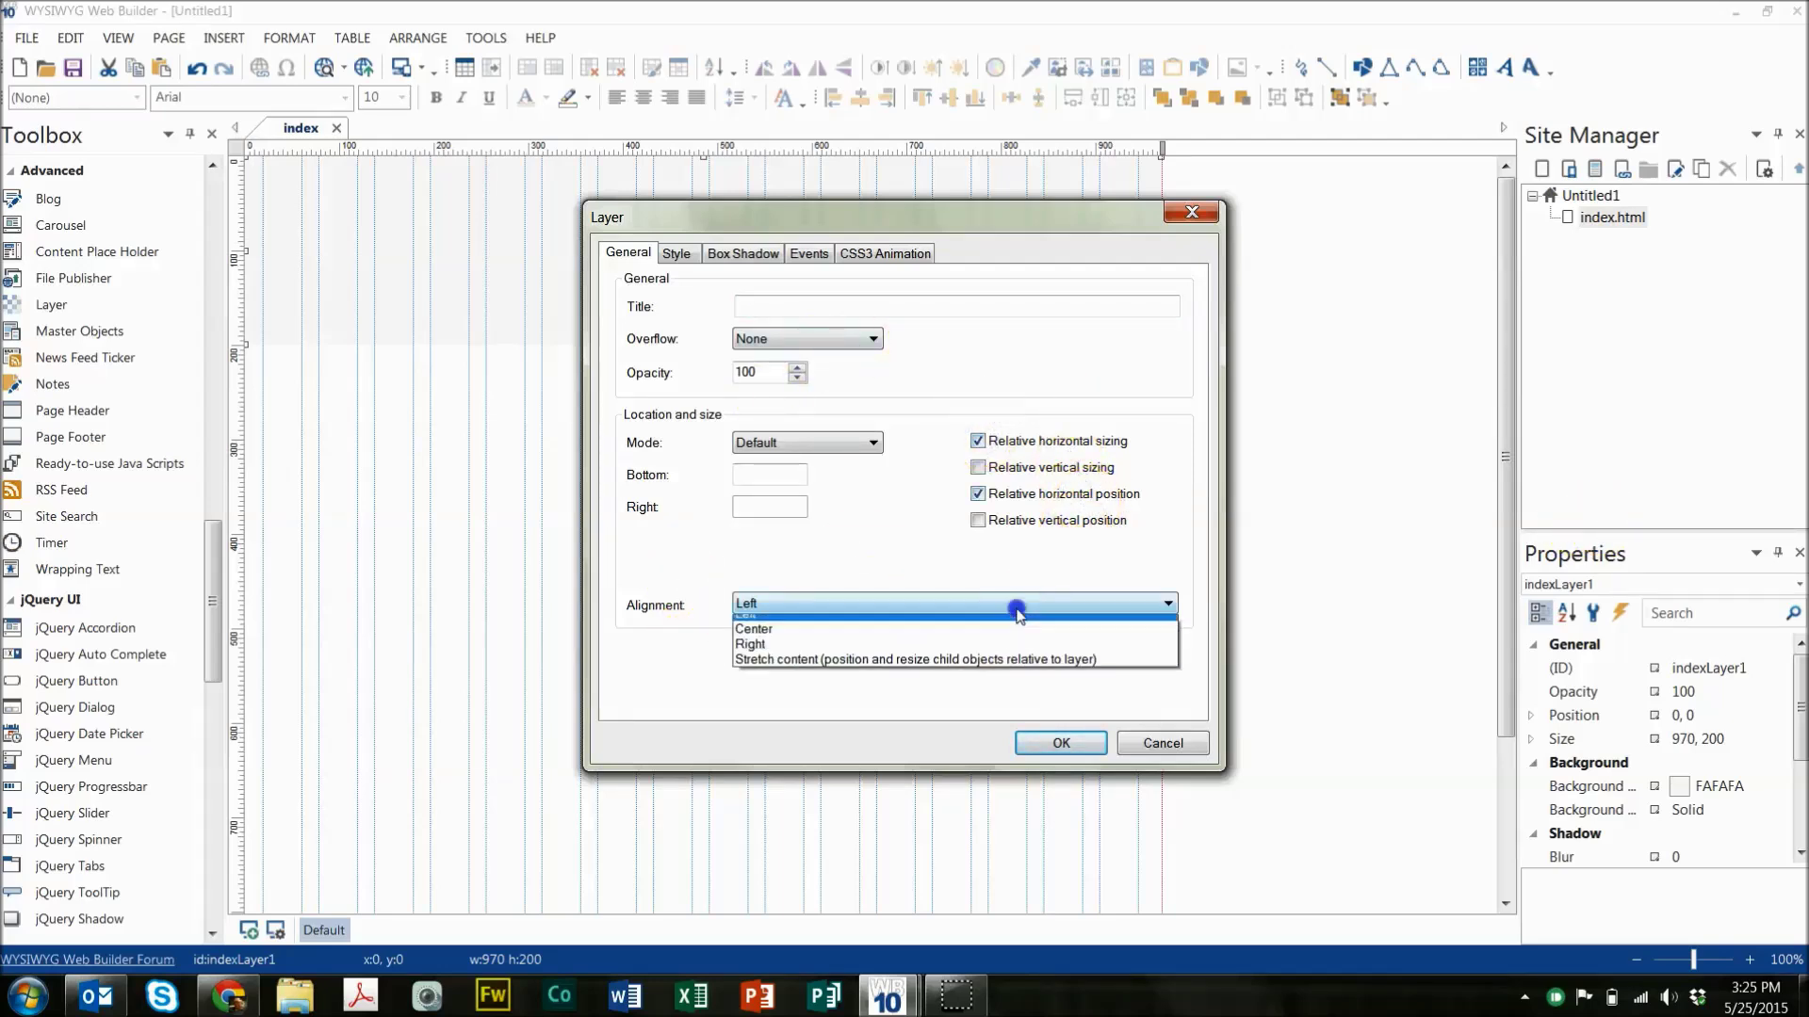
click(981, 629)
Give the layer a solid orange-red FF6347 background and apply the settings.
click(677, 253)
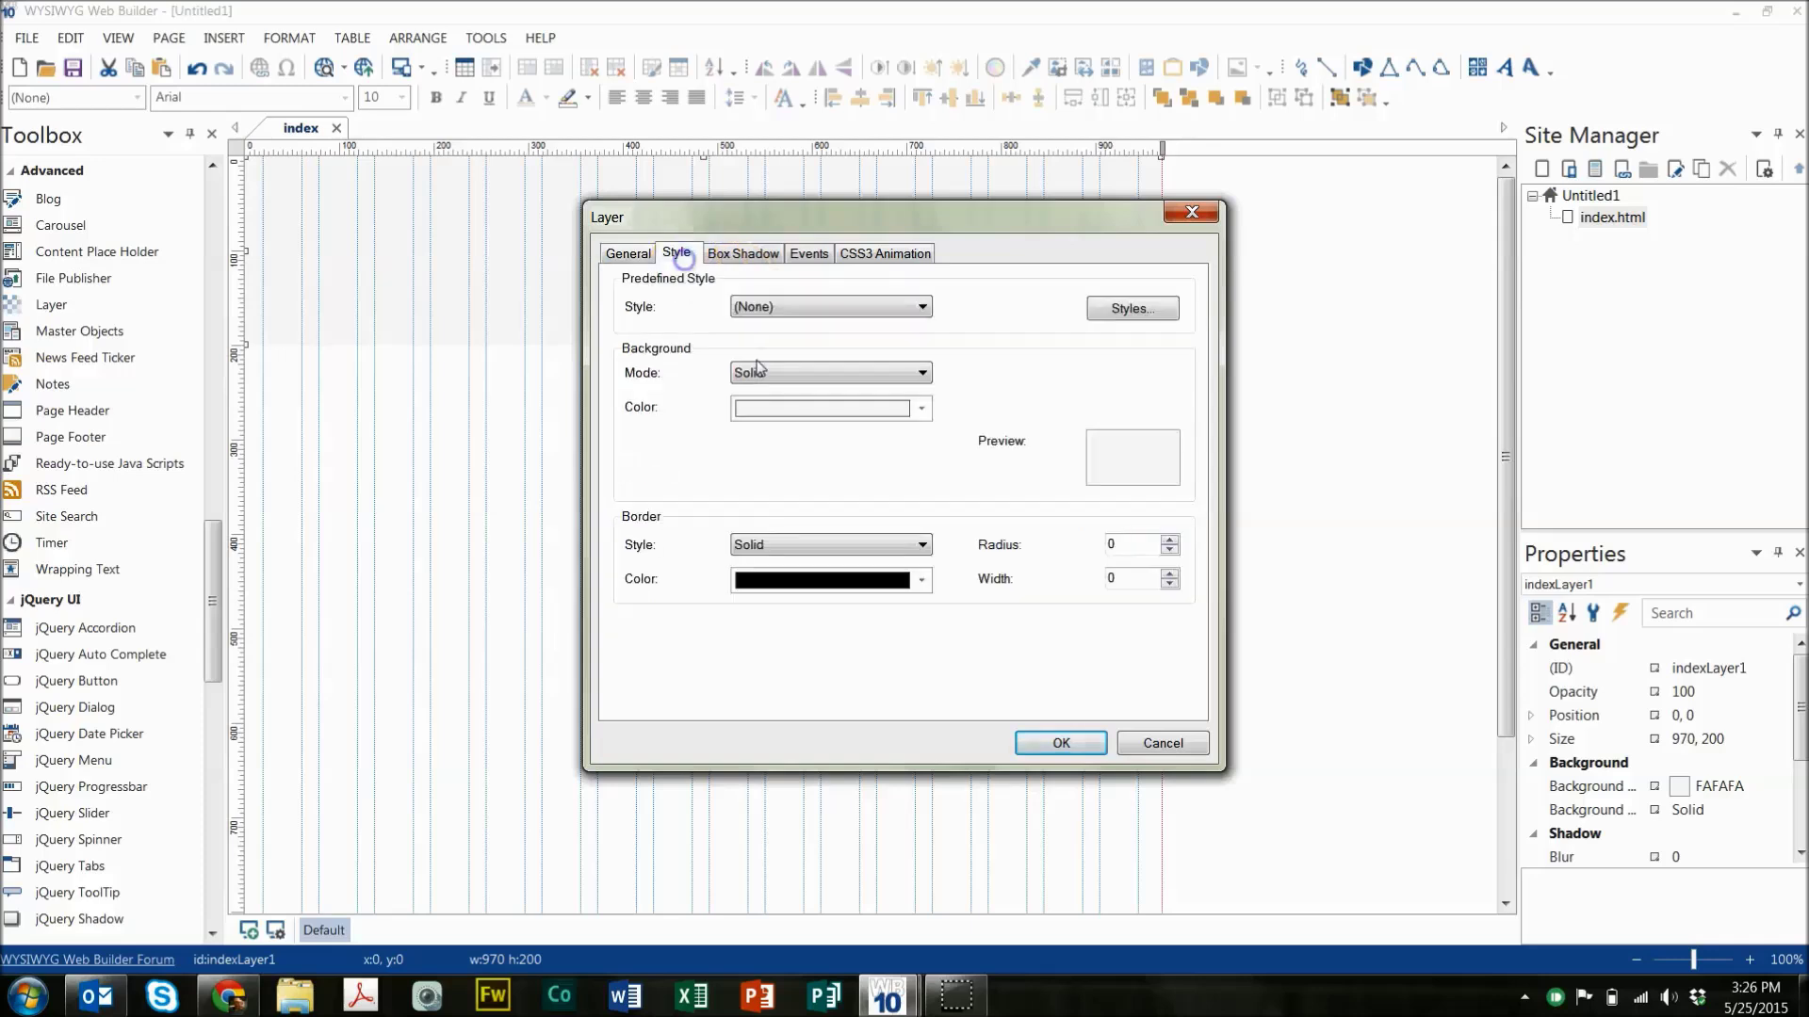
click(767, 374)
click(795, 372)
click(794, 407)
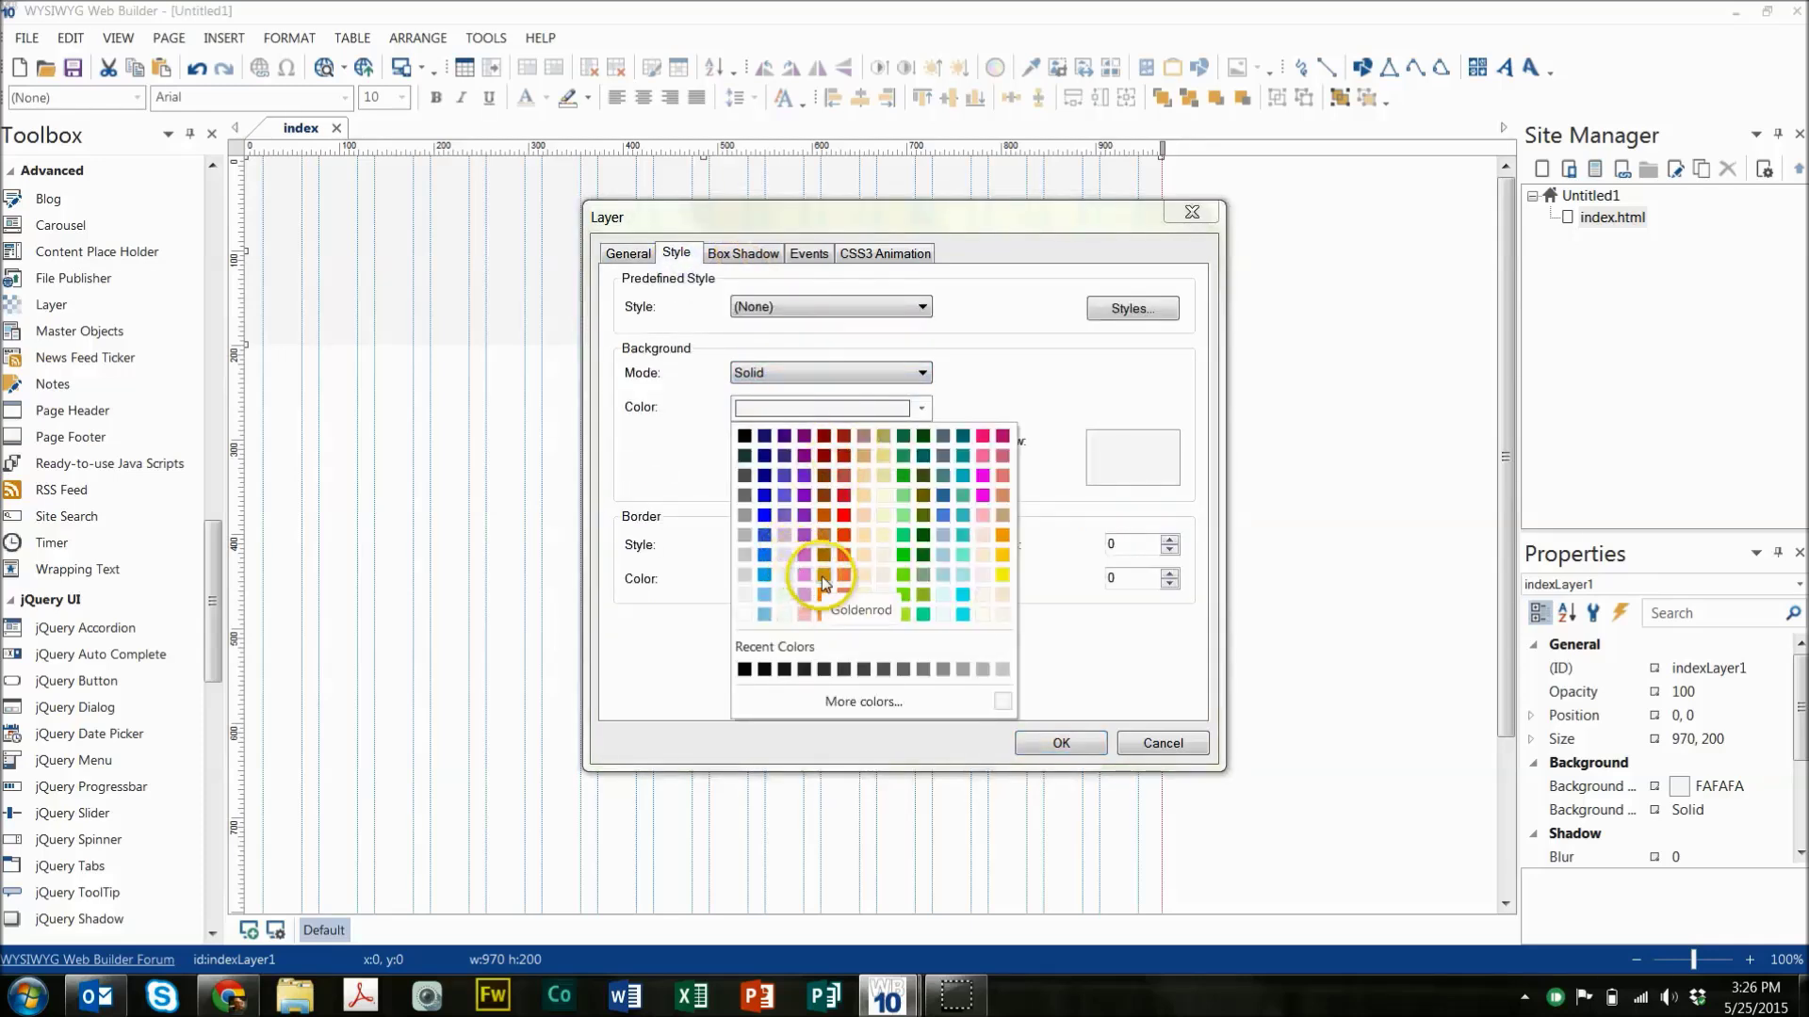
click(840, 551)
click(1061, 744)
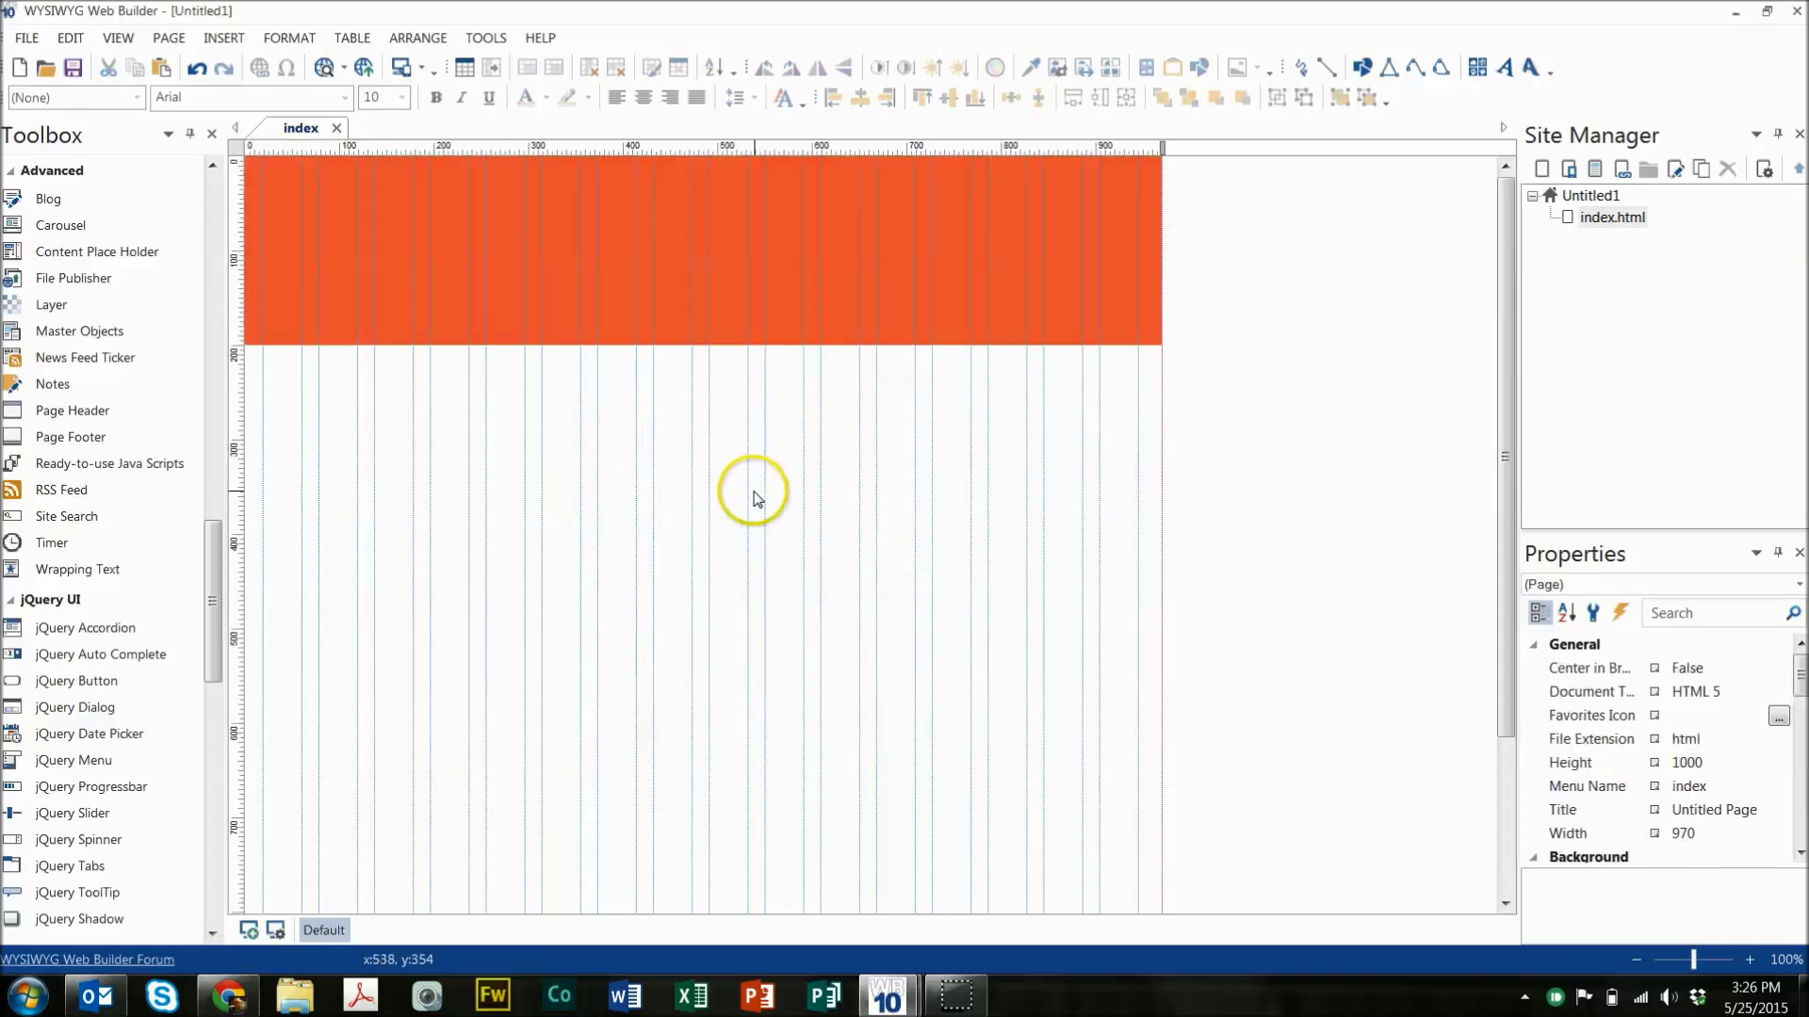
right_click(489, 477)
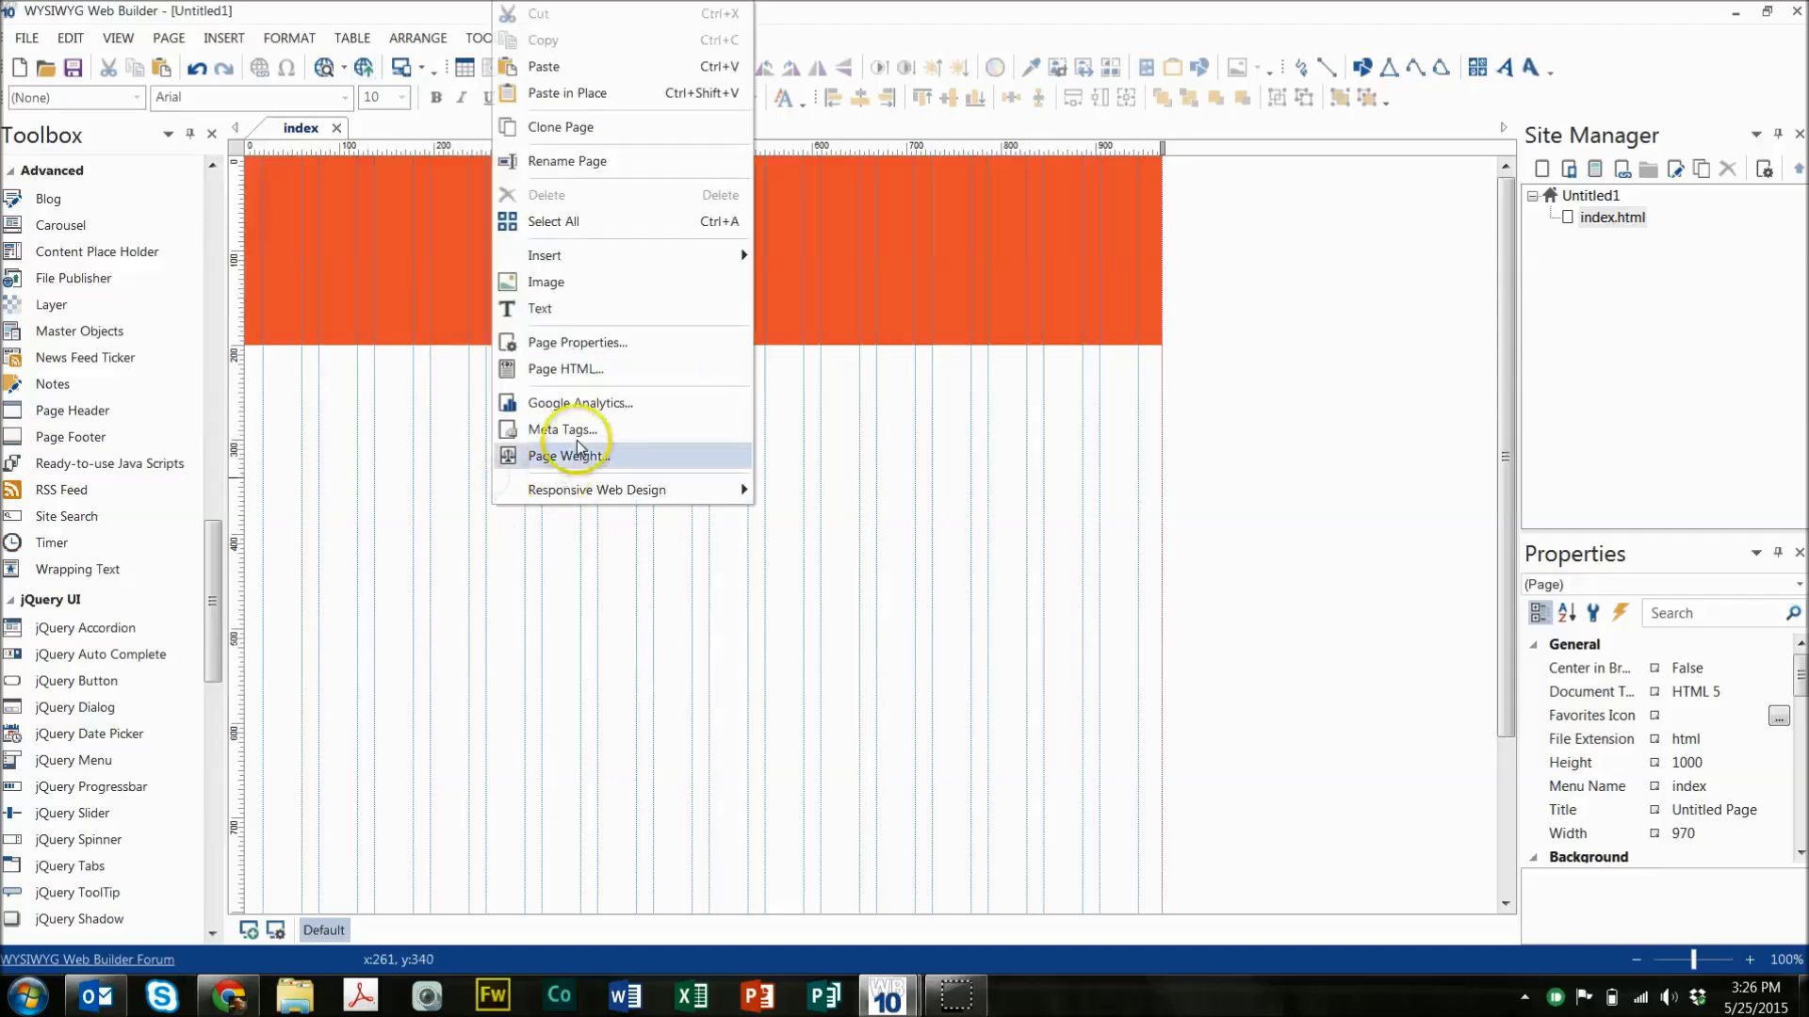
Centre the page horizontally in the browser through Page Properties.
click(596, 342)
click(820, 474)
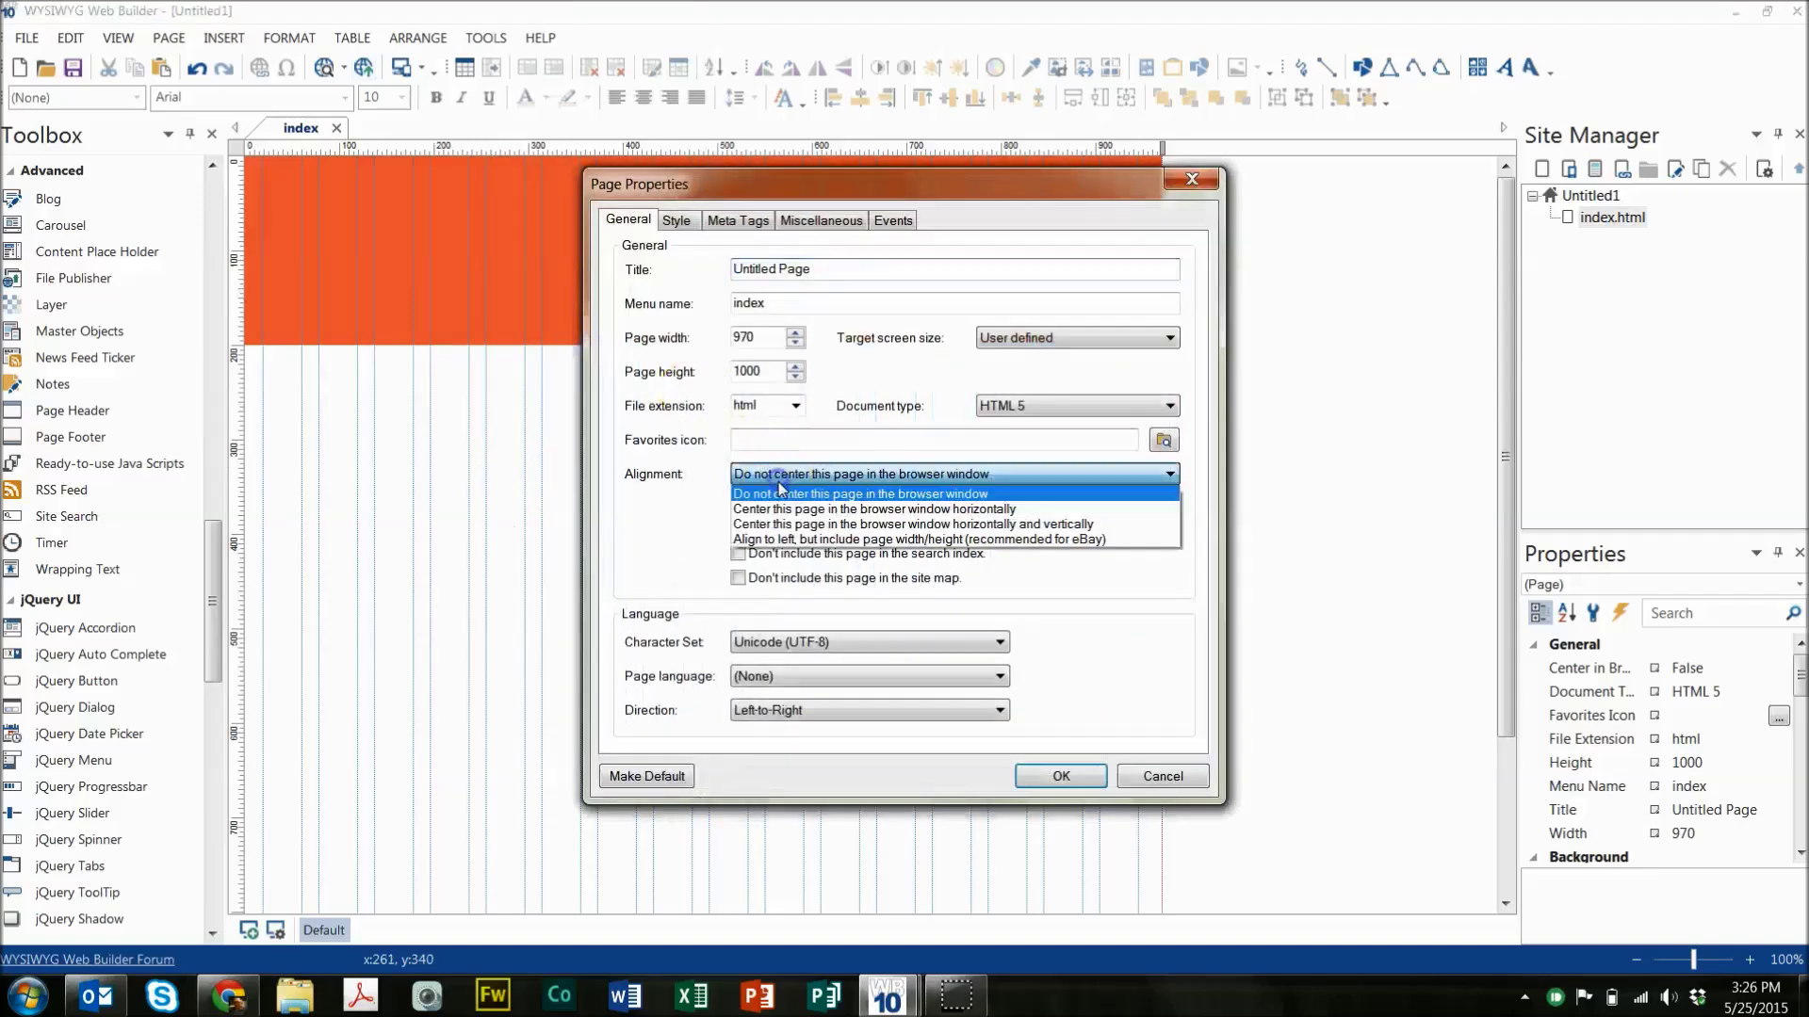
click(829, 503)
click(1059, 776)
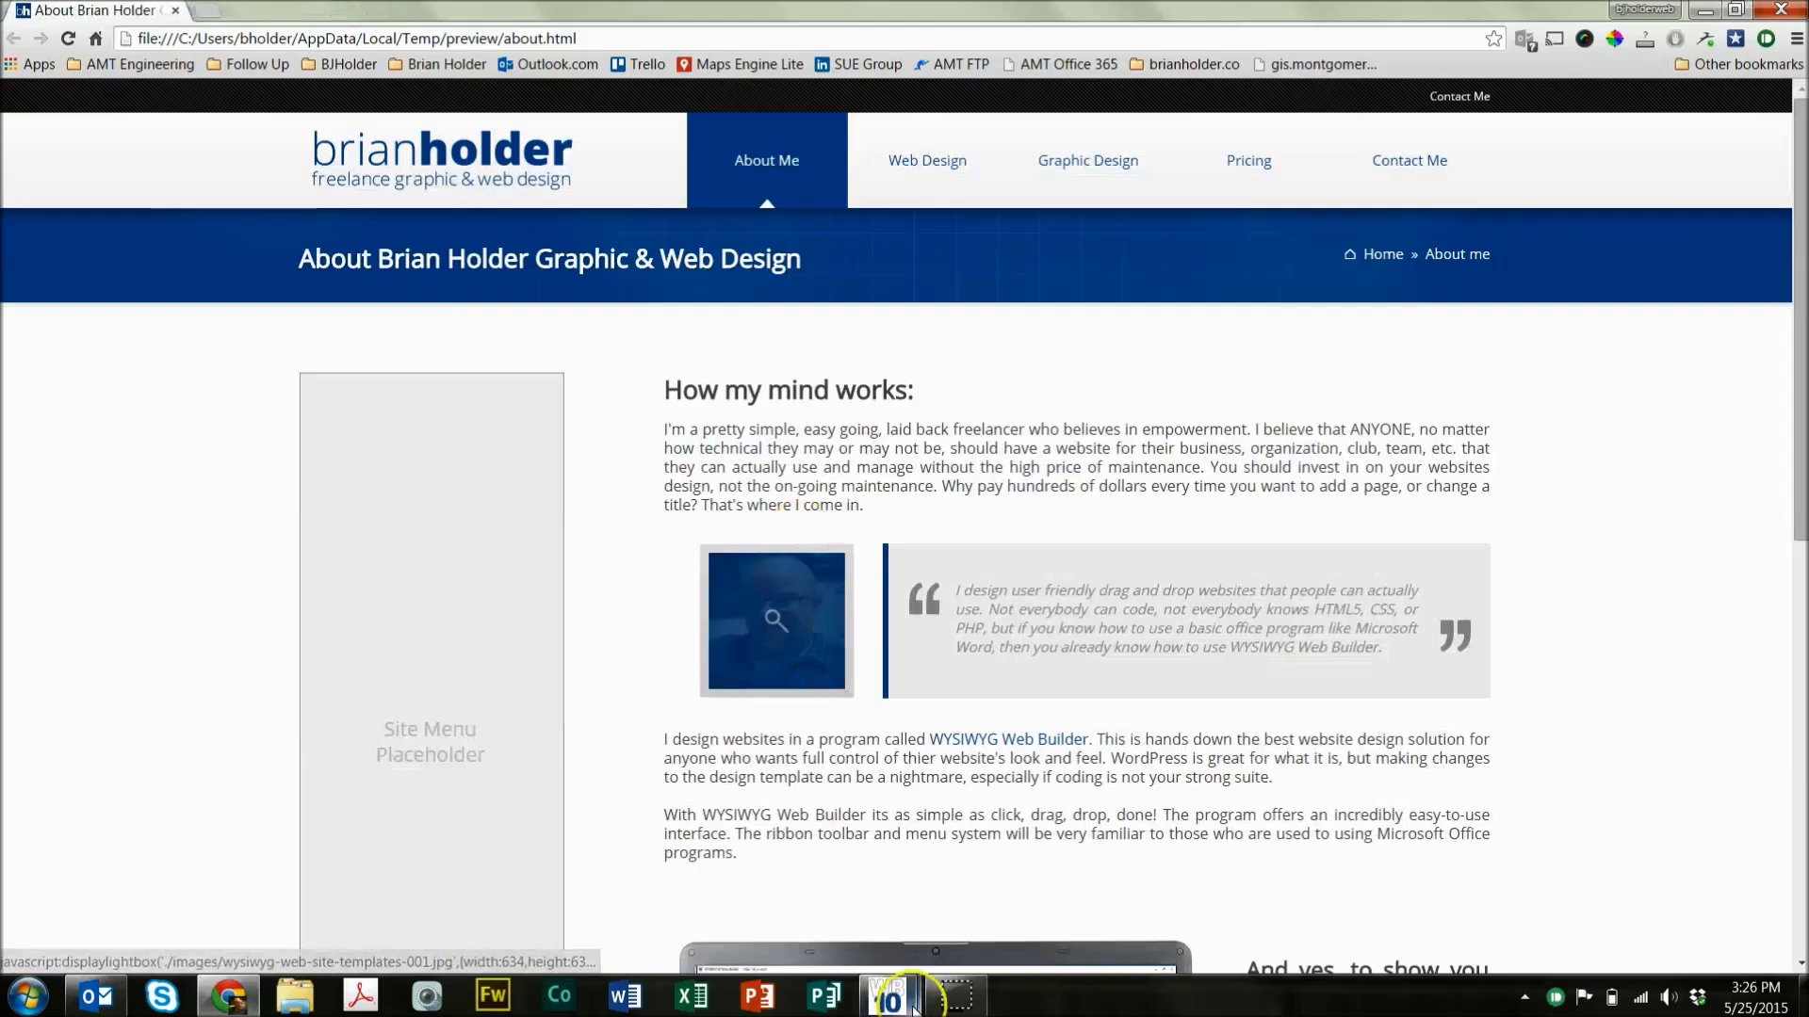
Back in the Untitled1 project, place a new text object below the orange header.
mouse_move(954, 999)
mouse_move(886, 997)
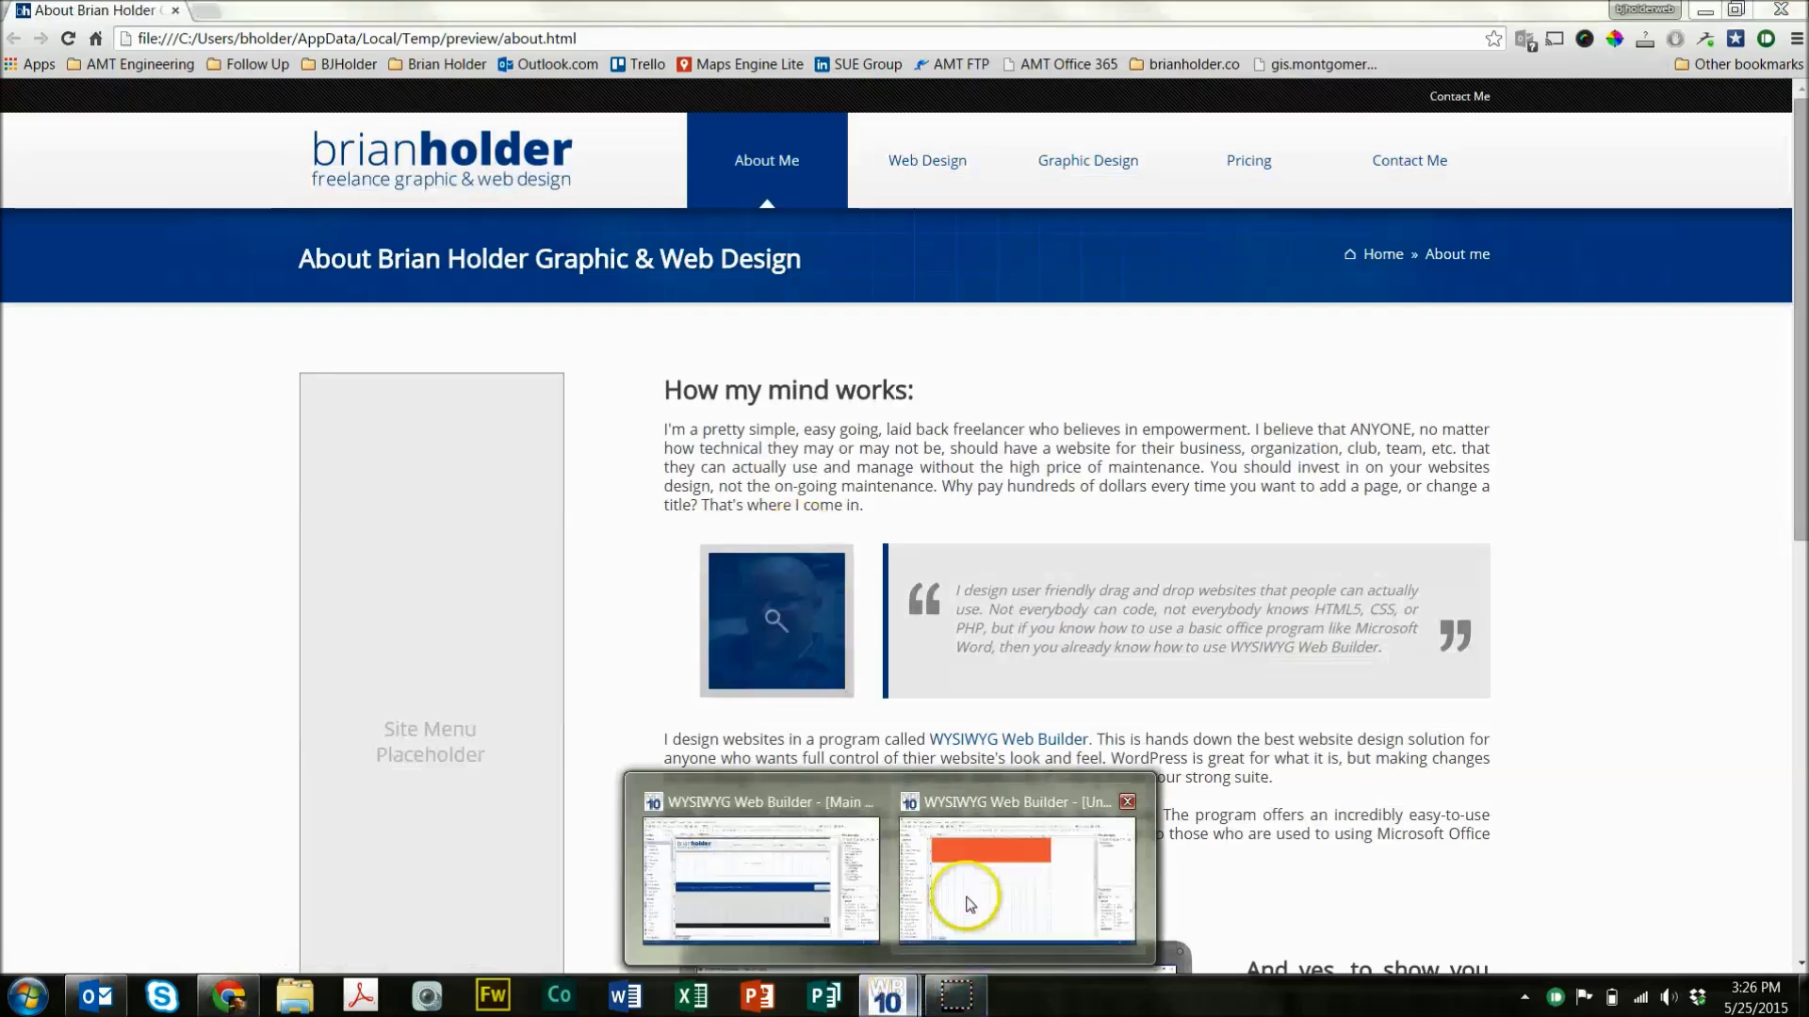
click(942, 781)
drag(214, 579, 219, 221)
drag(94, 346, 402, 460)
click(503, 458)
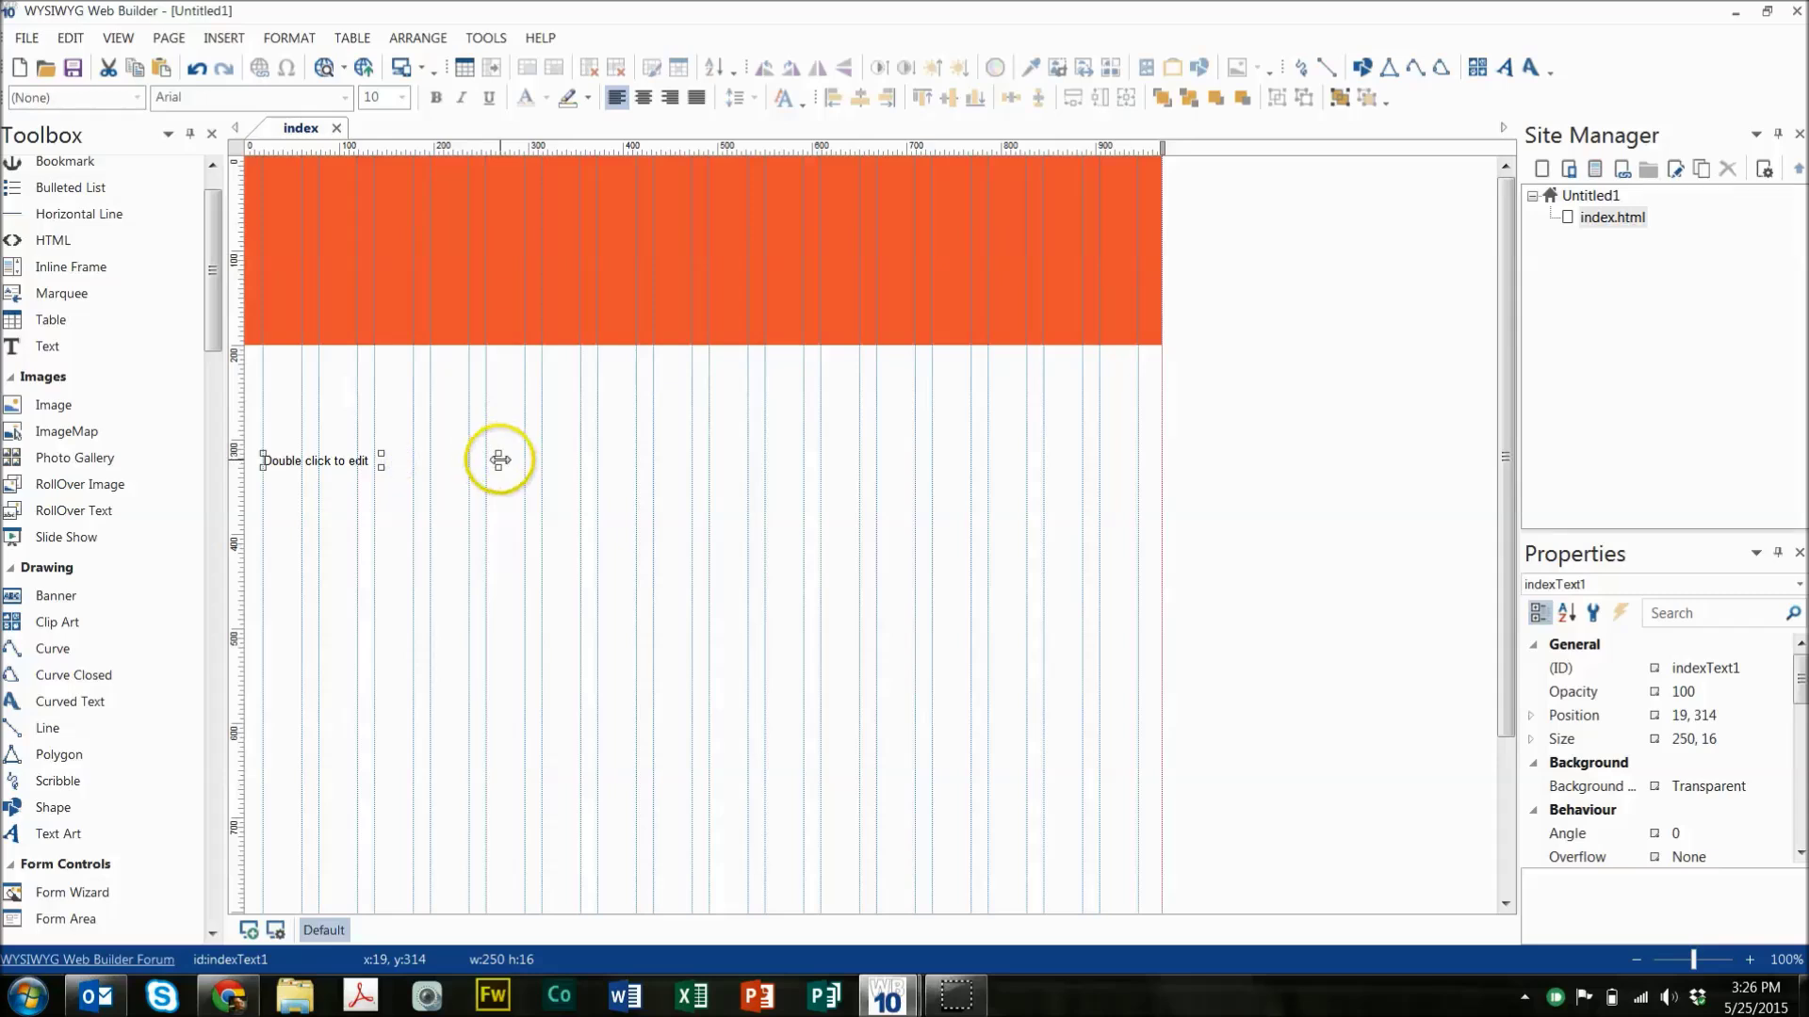
Widen the text box to 472 px and replace its placeholder with ten lorem ipsum paragraphs.
drag(610, 476, 709, 485)
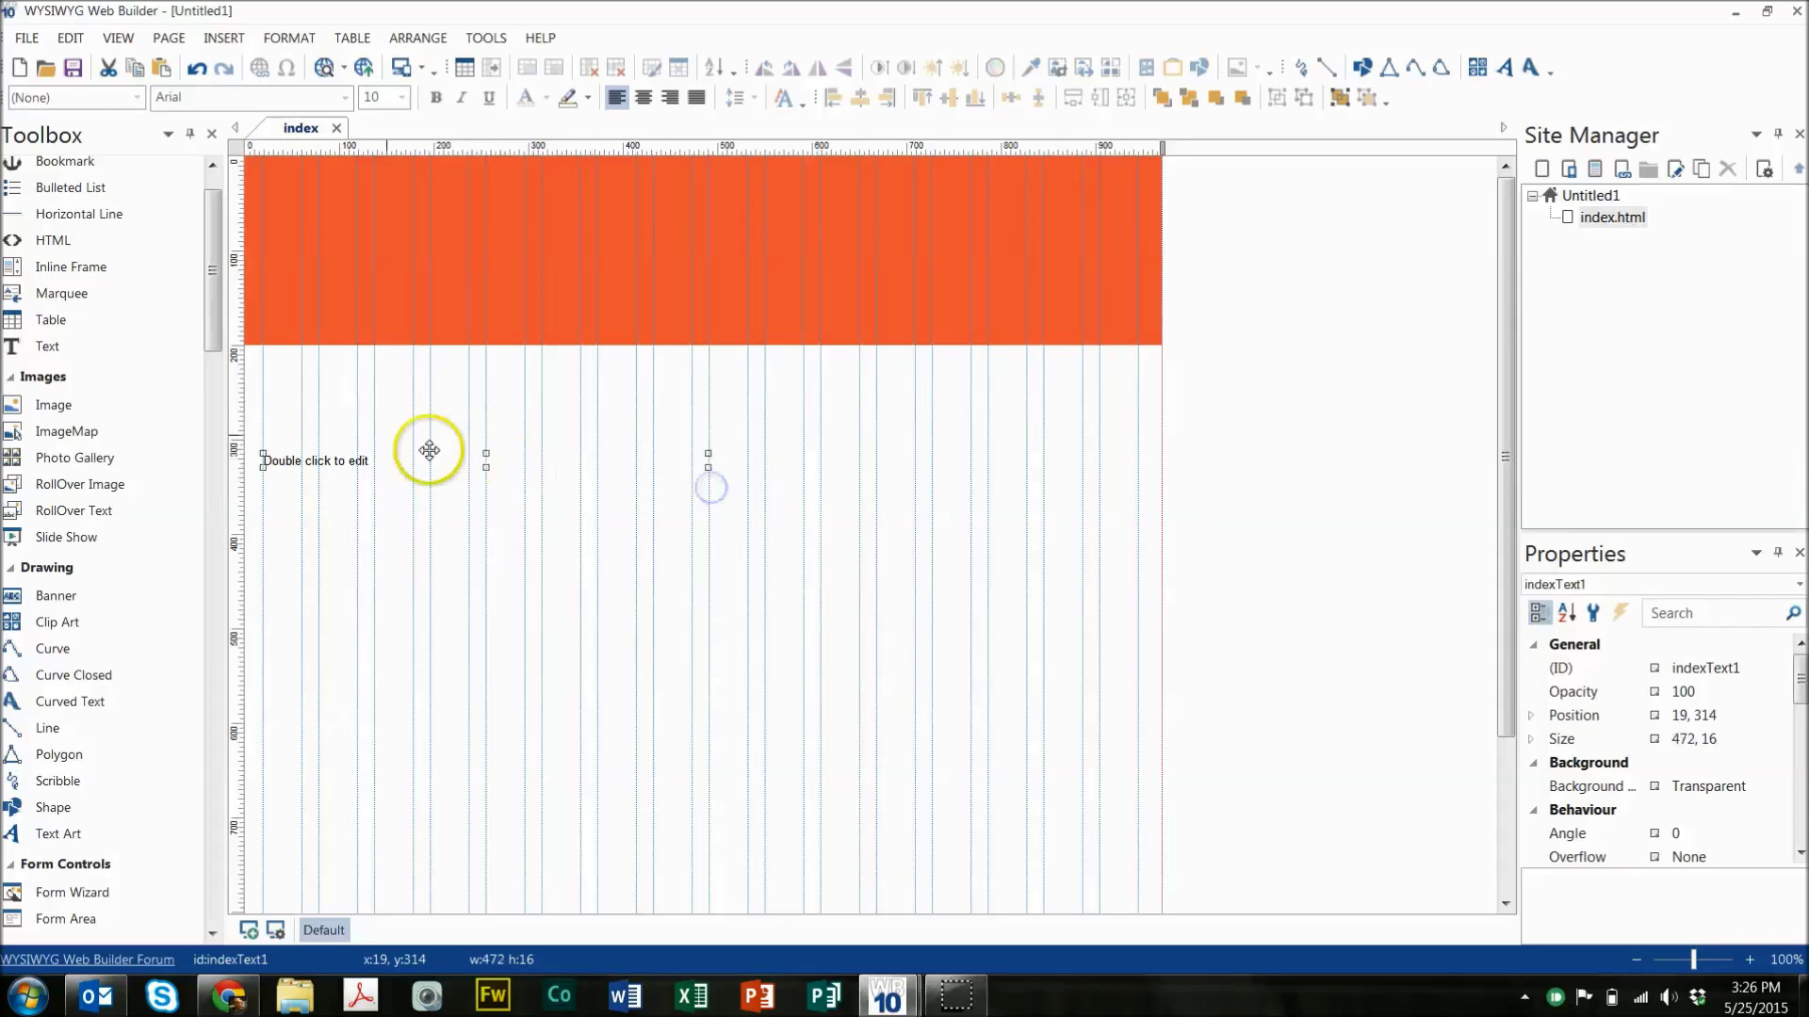
double_click(367, 459)
key(ctrl+a)
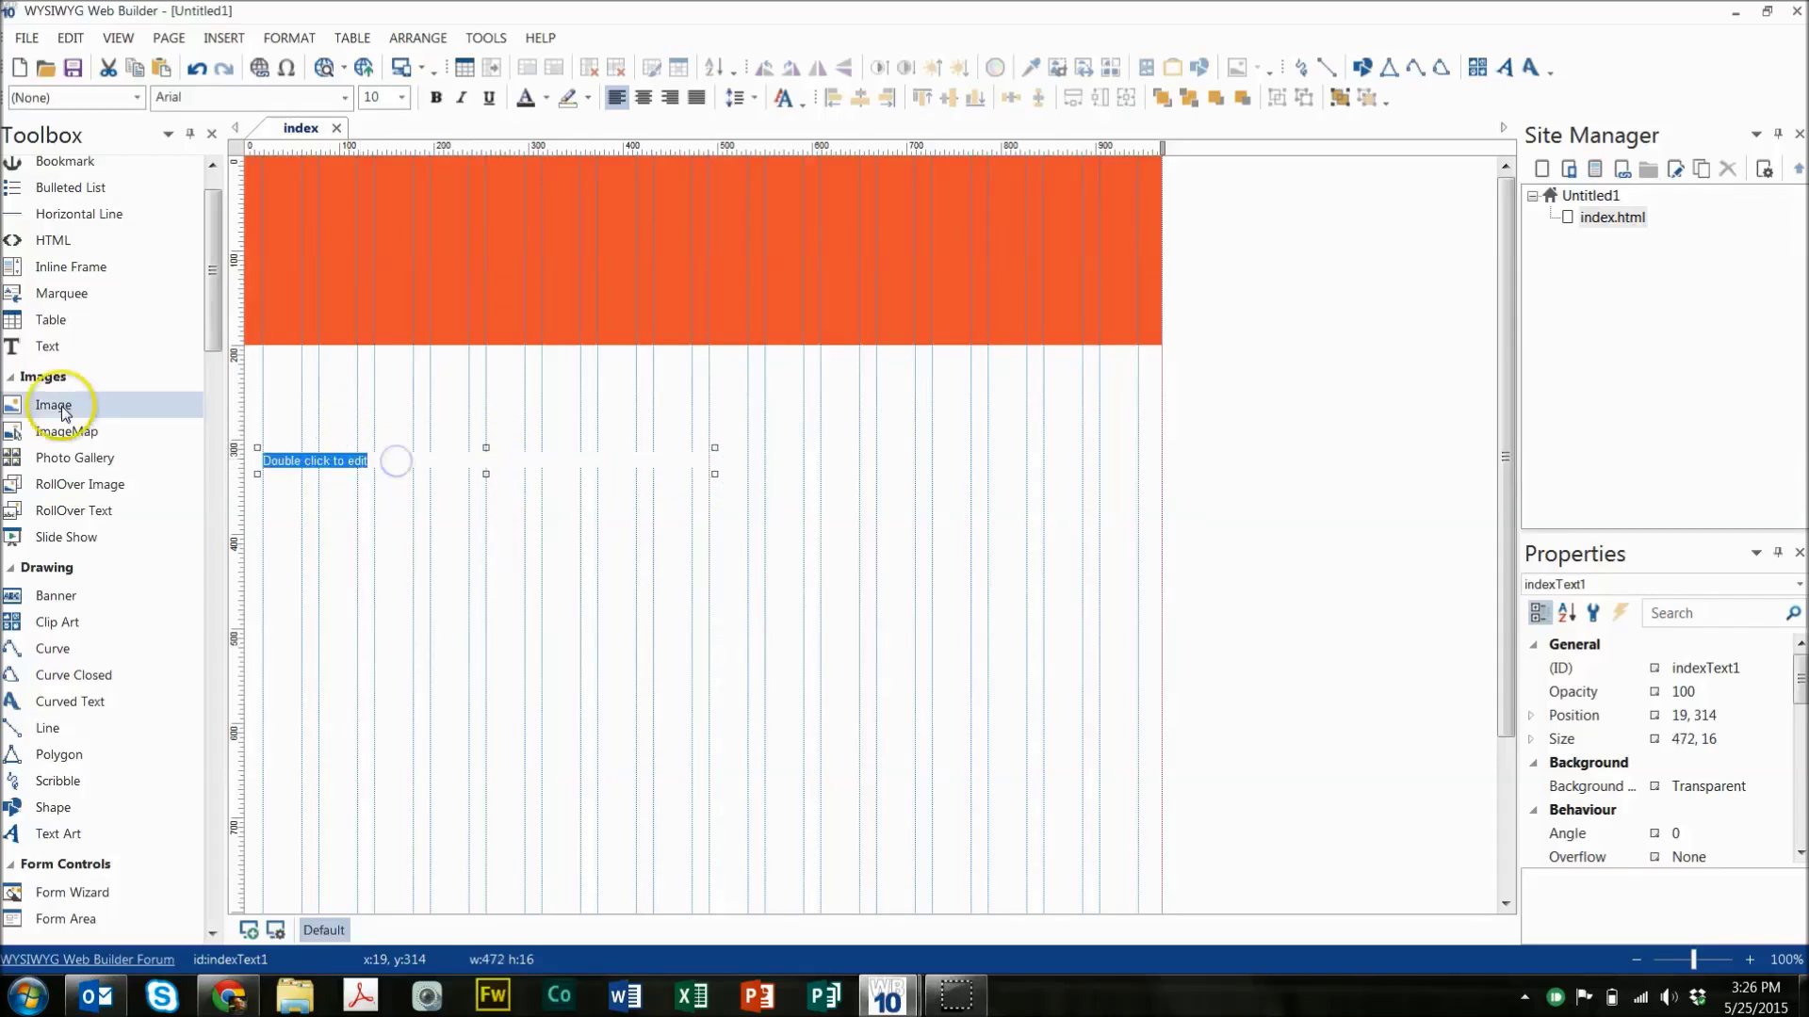
key(Delete)
click(71, 37)
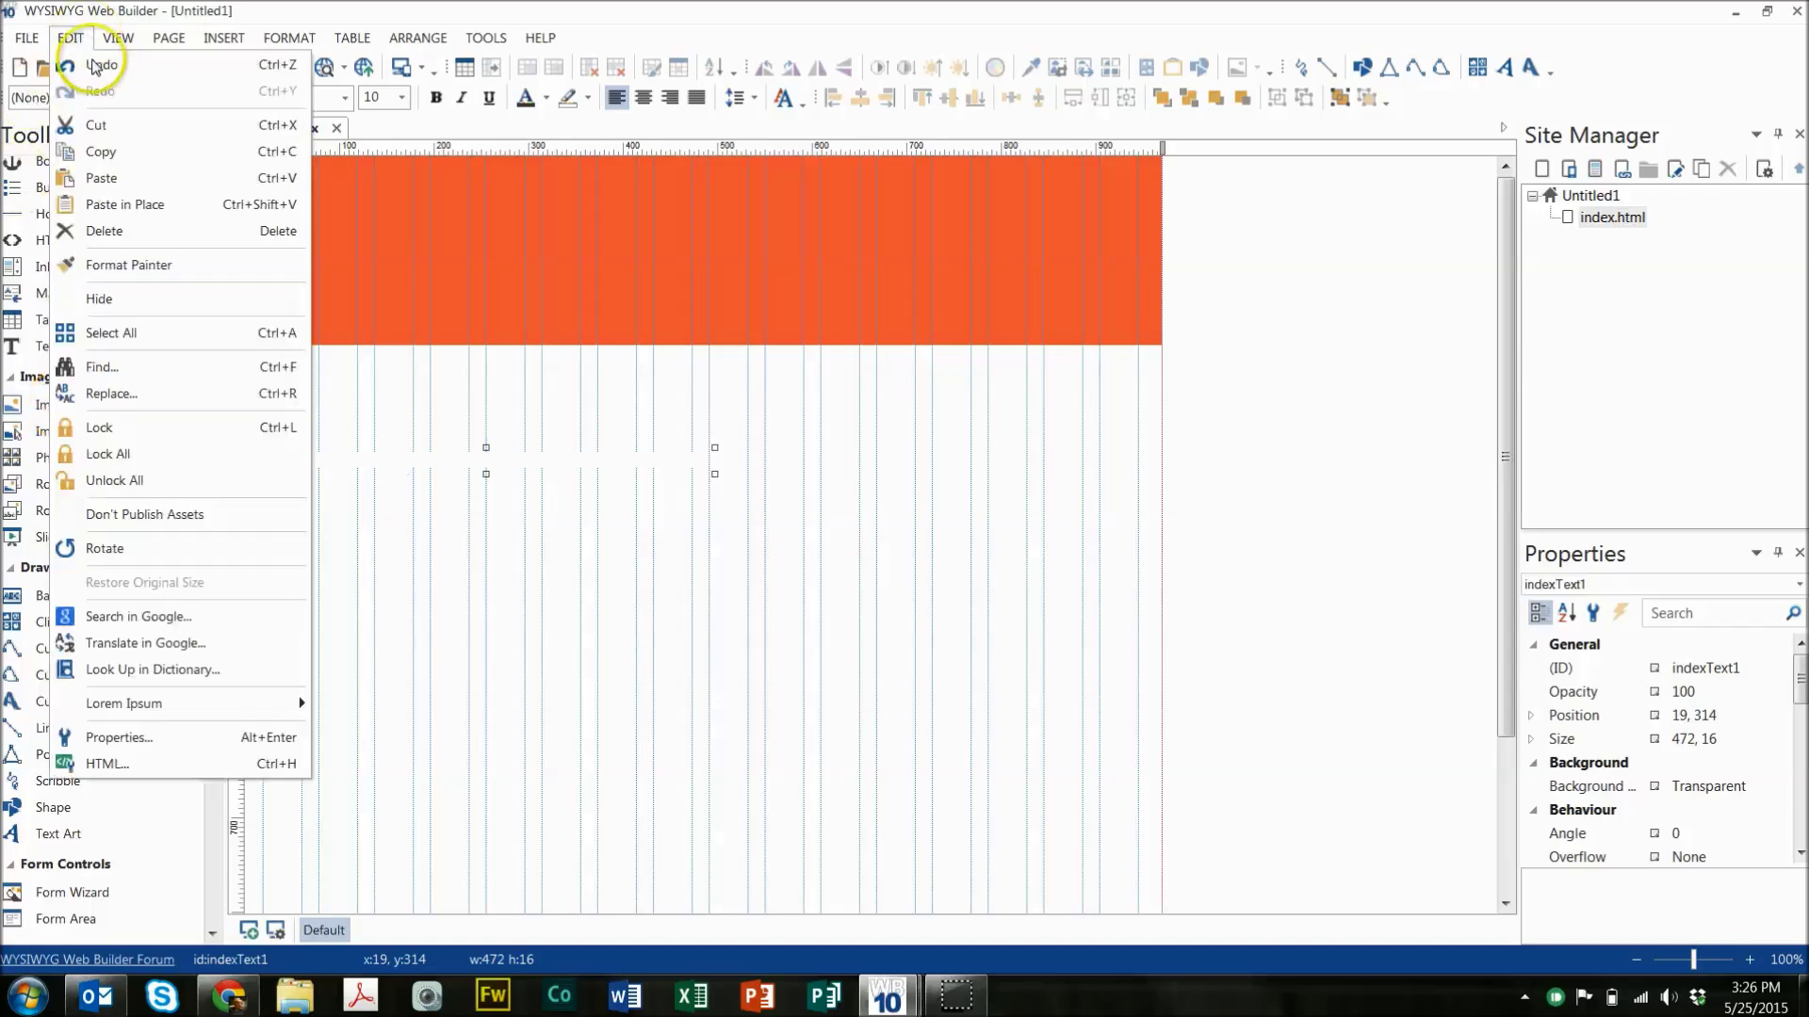
mouse_move(151, 714)
mouse_move(432, 707)
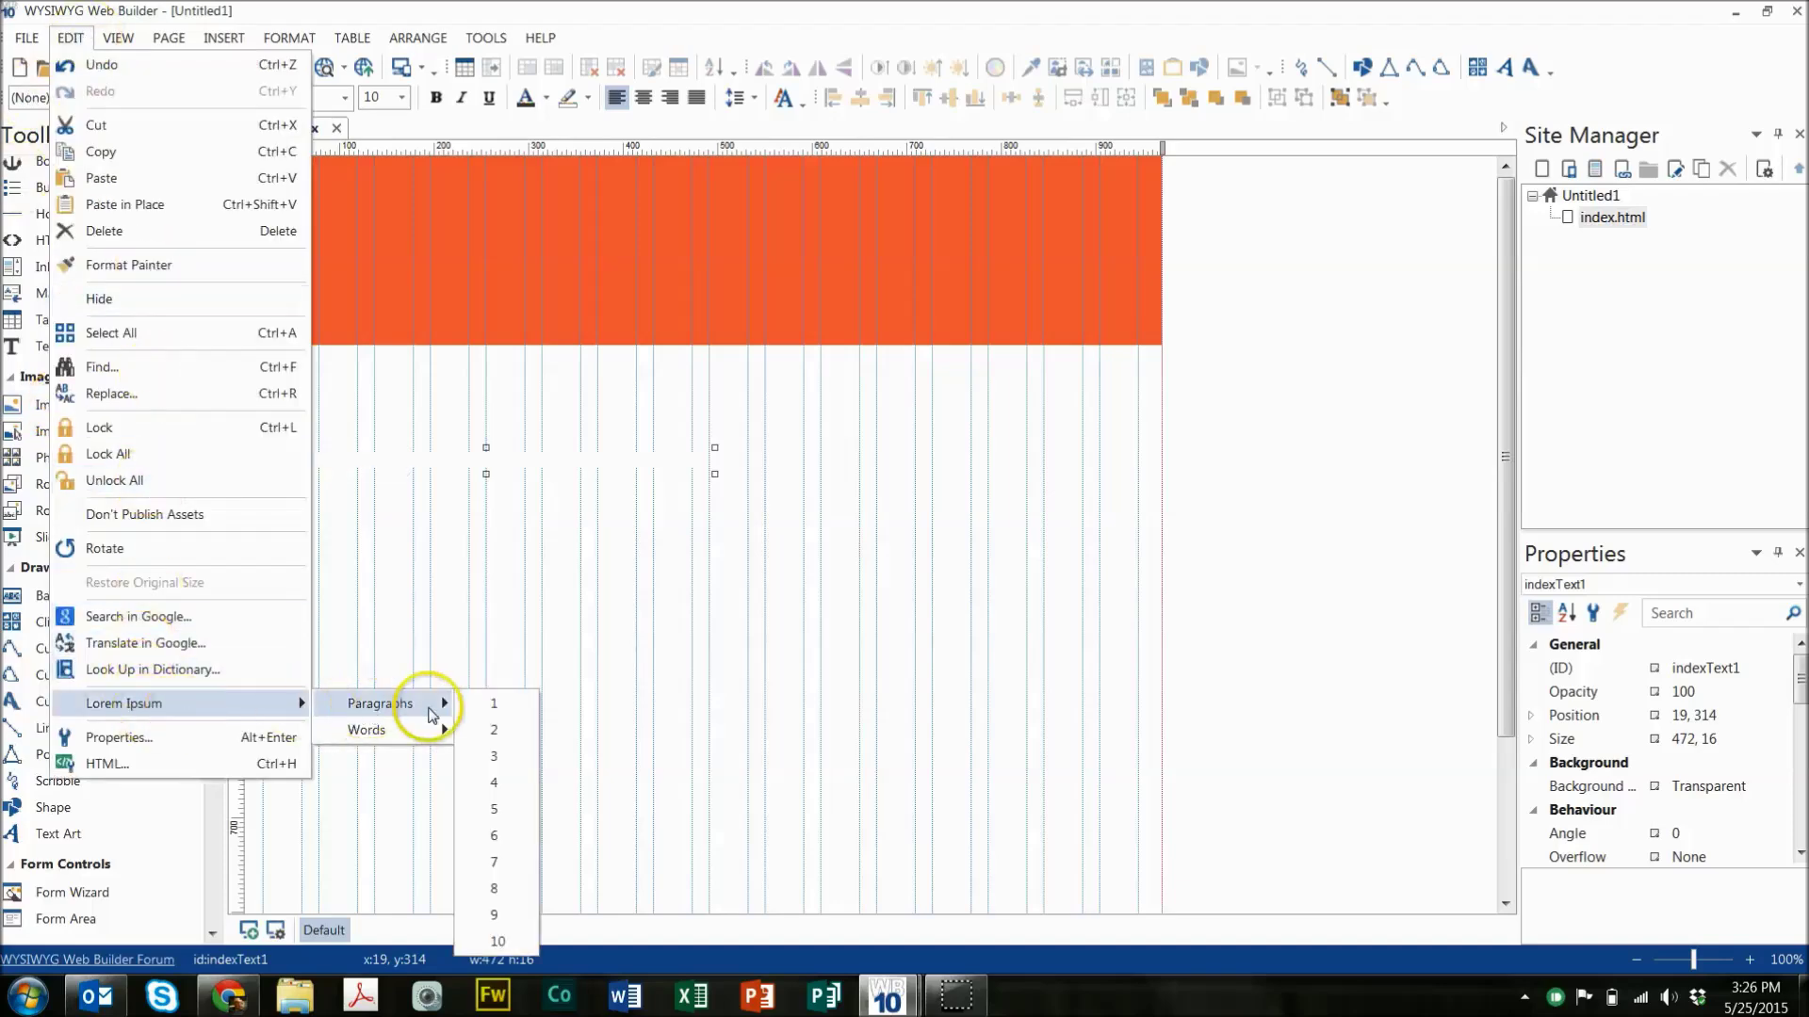
click(498, 941)
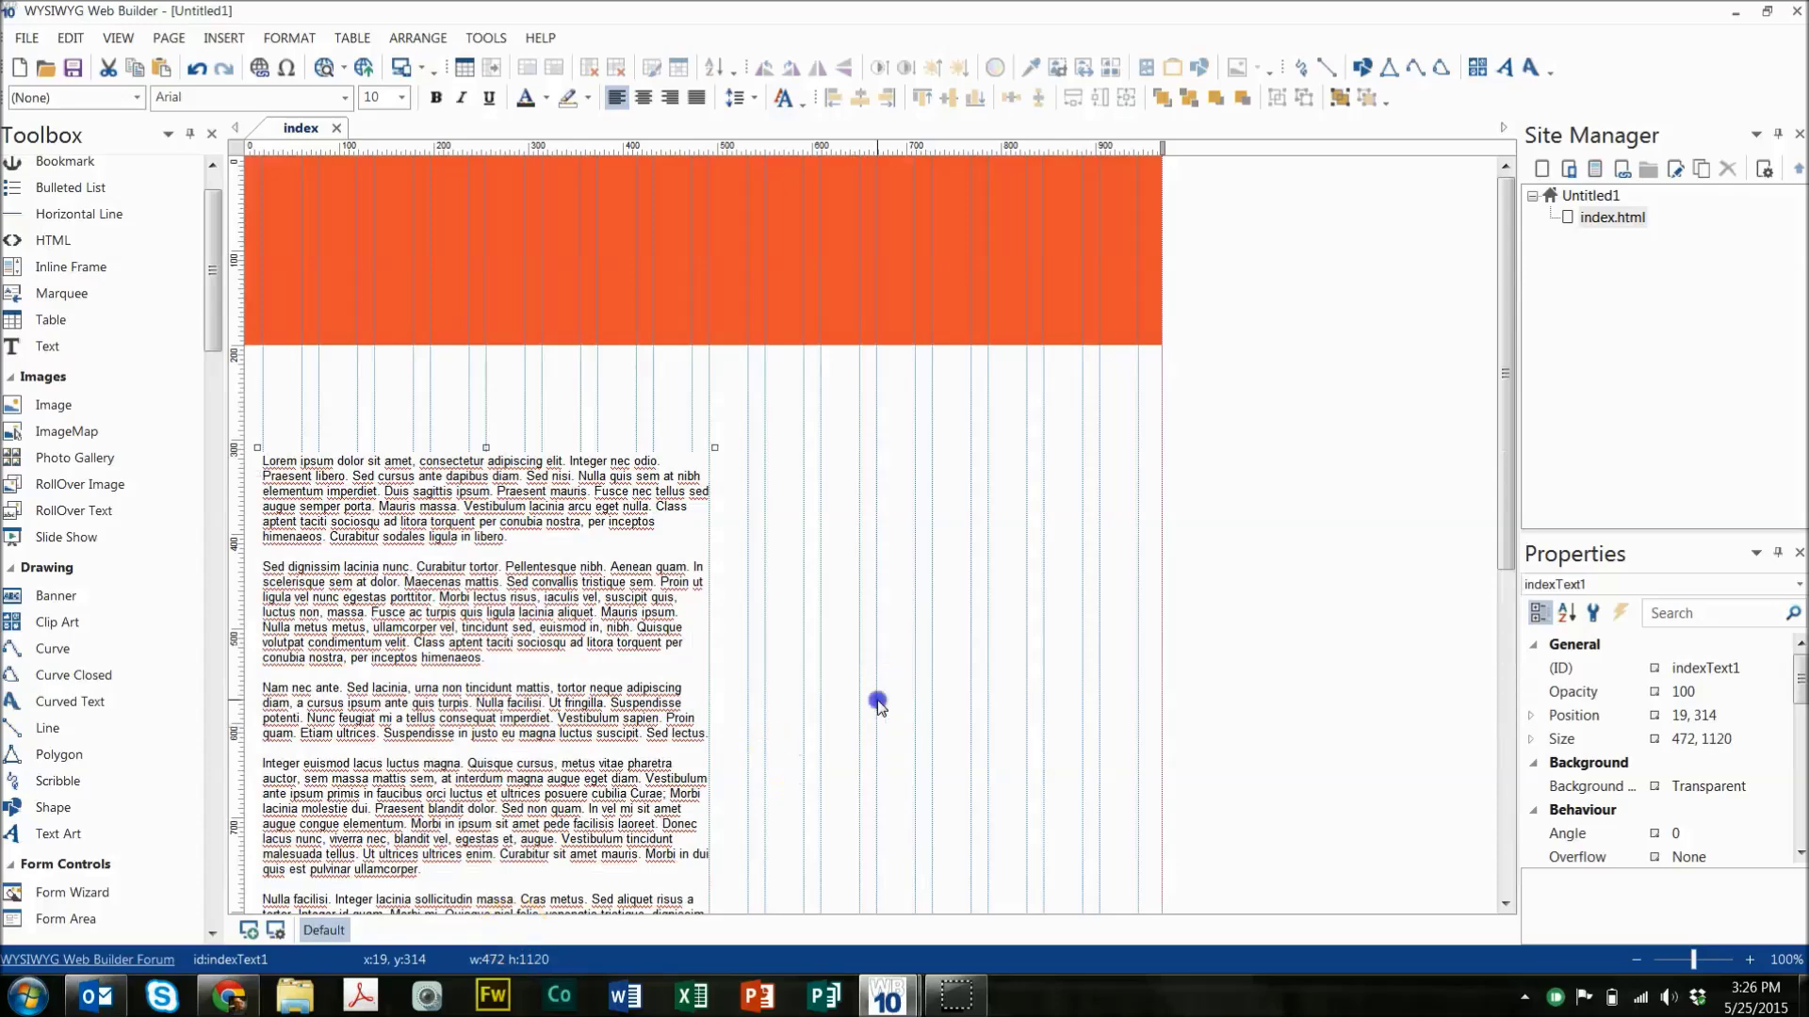
Format the lorem ipsum text with 1.5 line spacing, 12-point size and a grey colour.
click(877, 703)
drag(1510, 234, 565, 641)
click(562, 650)
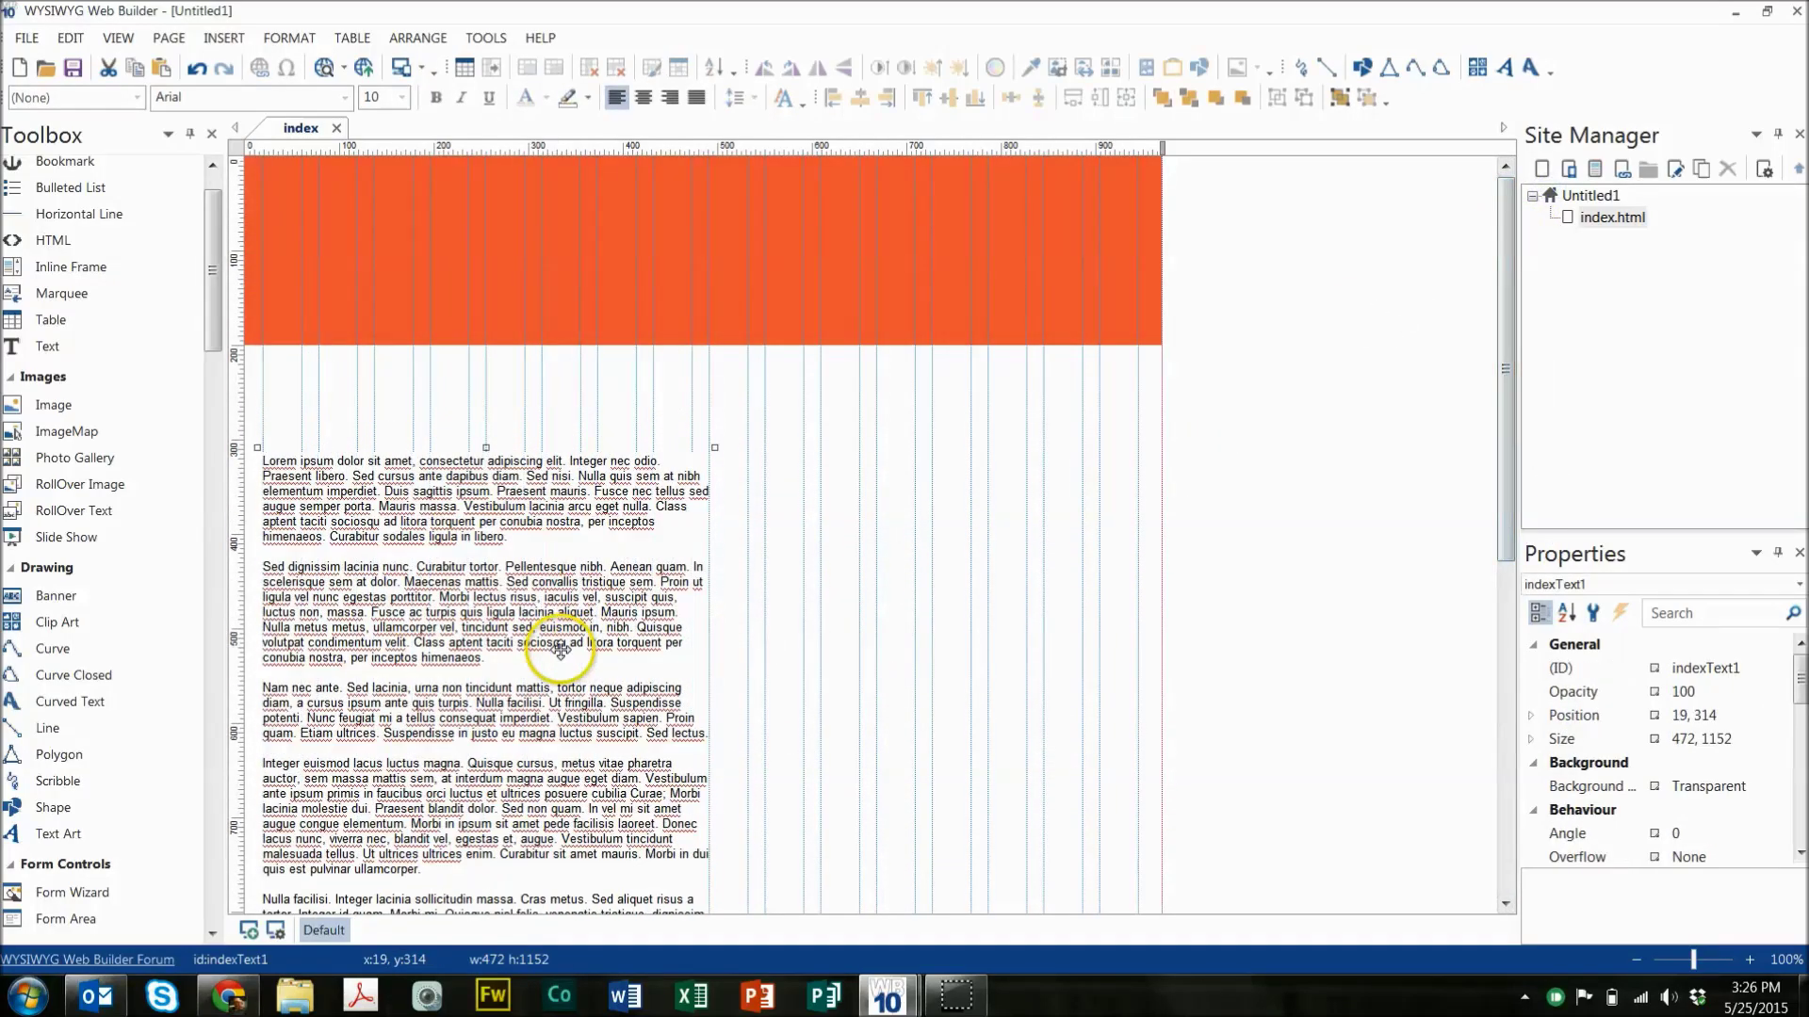
double_click(562, 650)
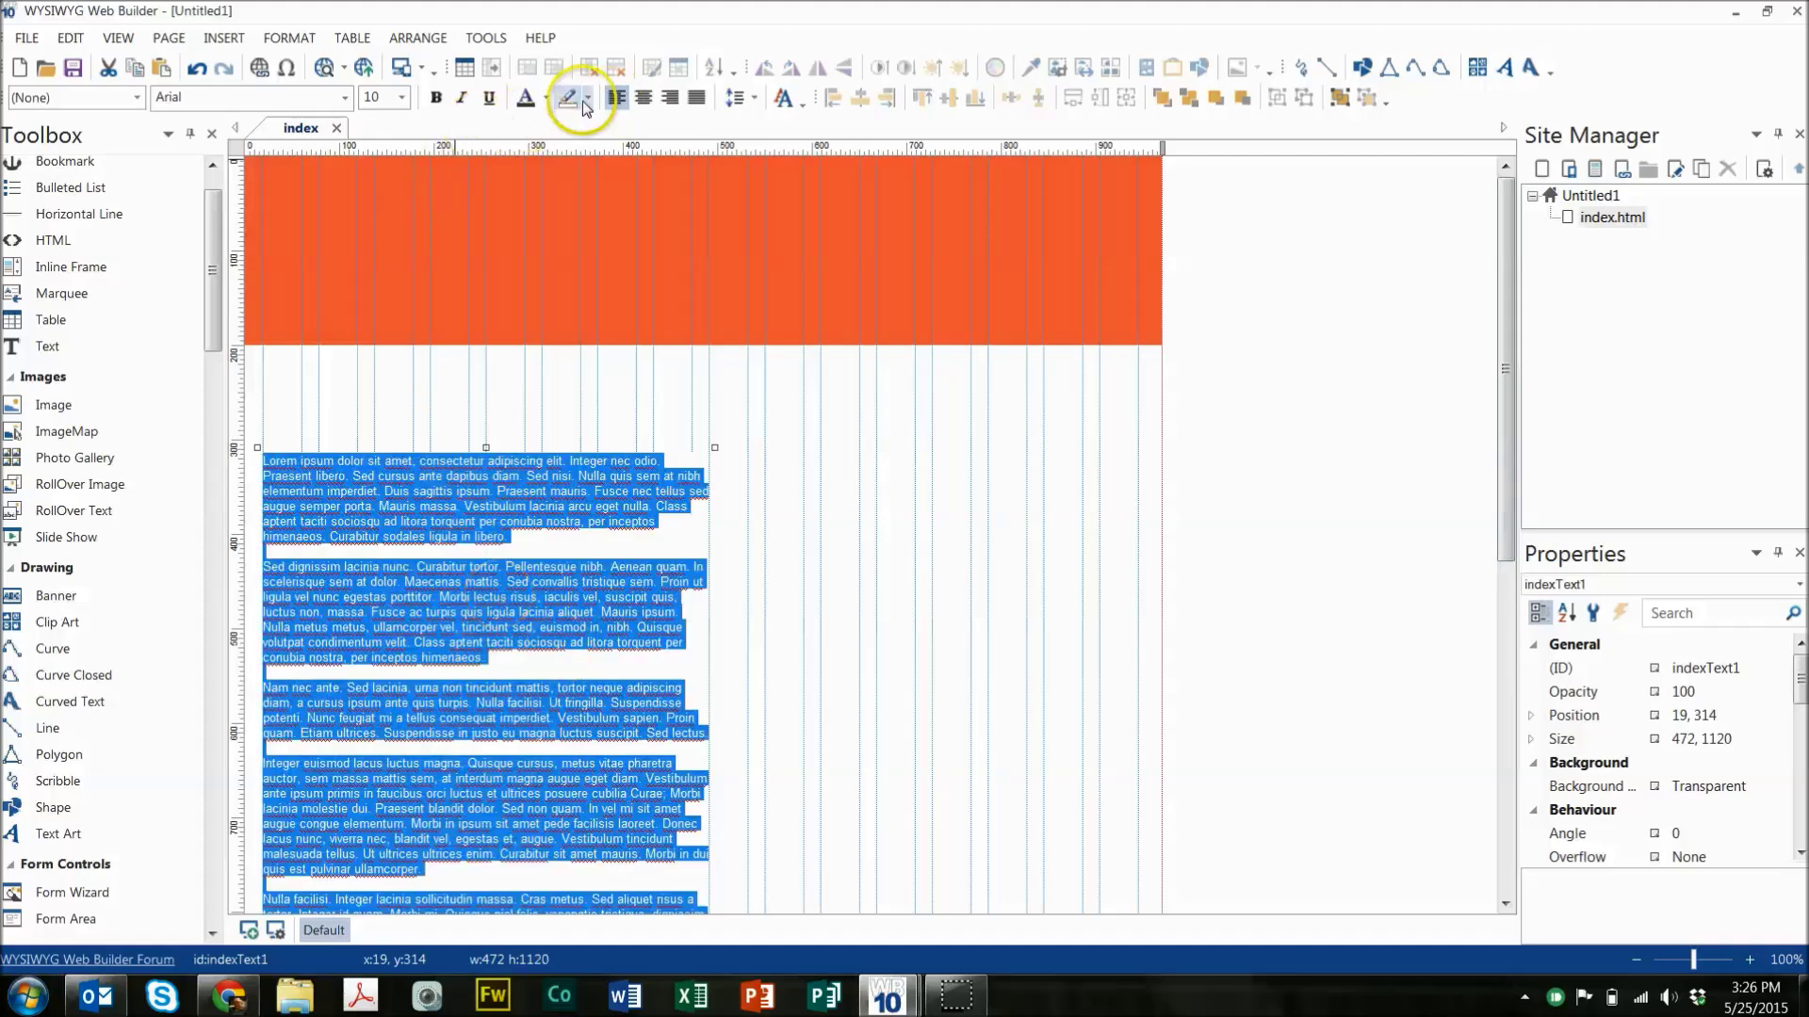
click(738, 98)
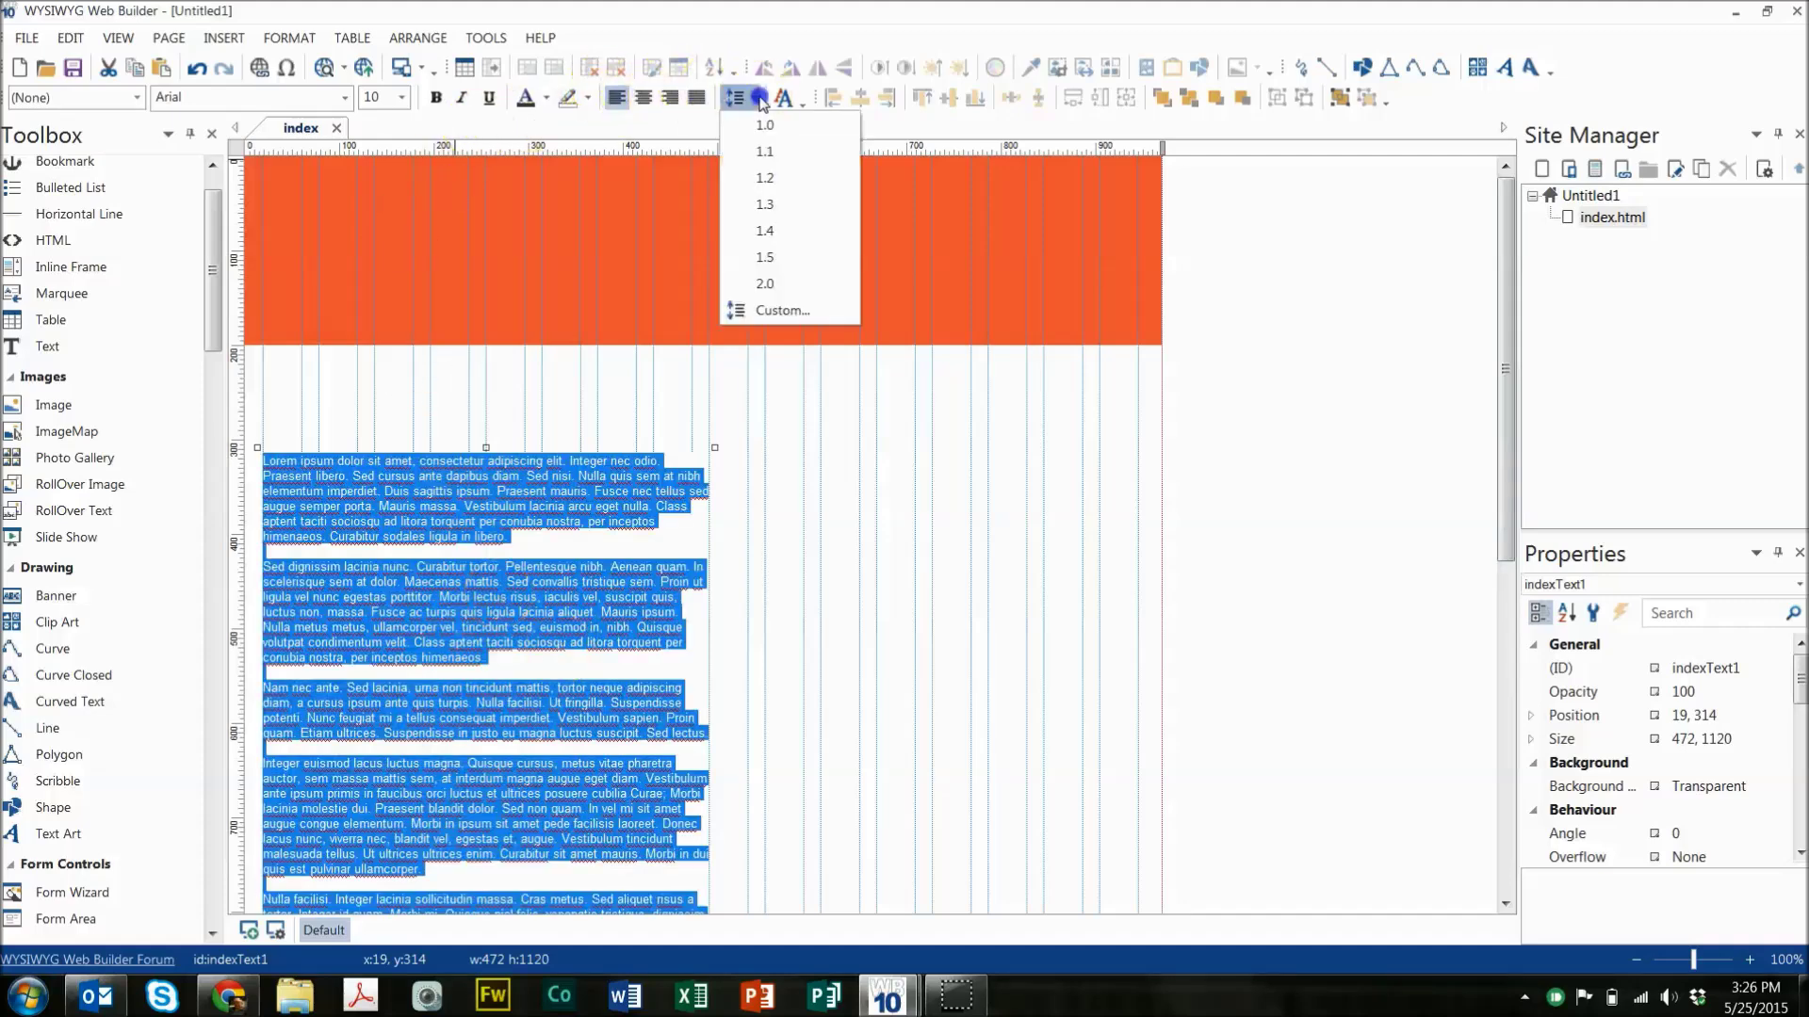
click(792, 254)
click(401, 98)
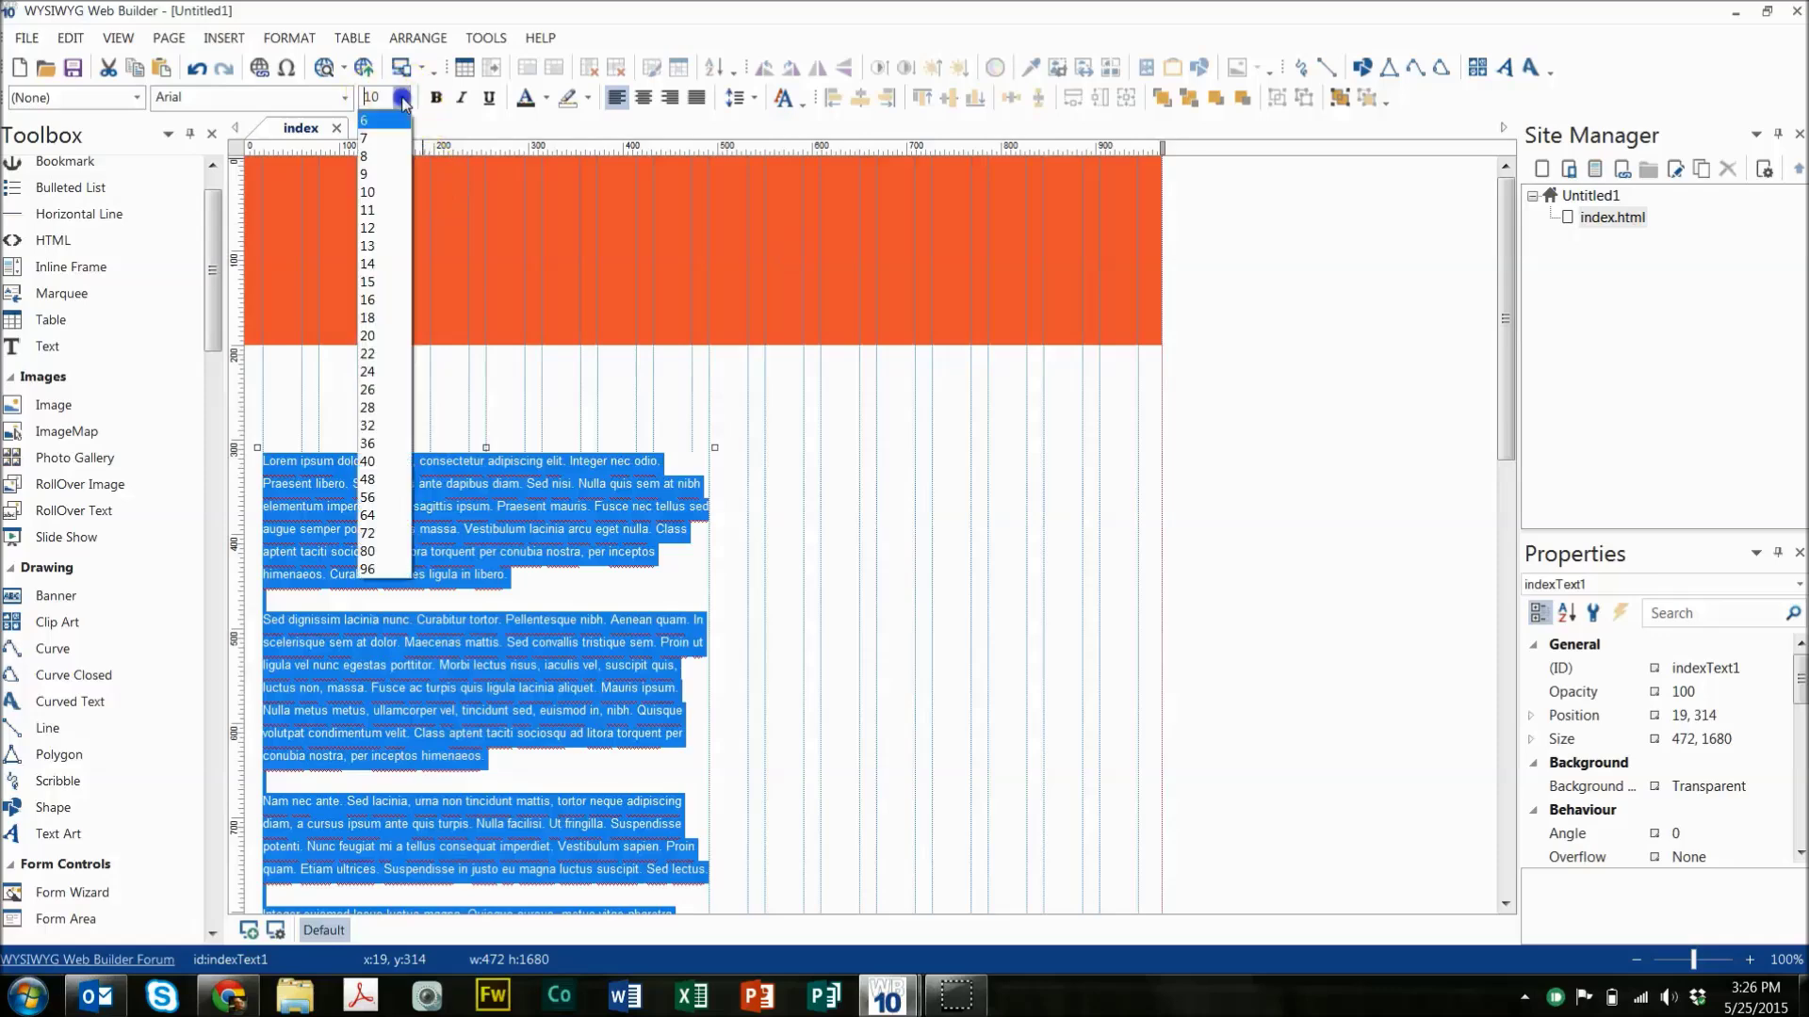
click(384, 224)
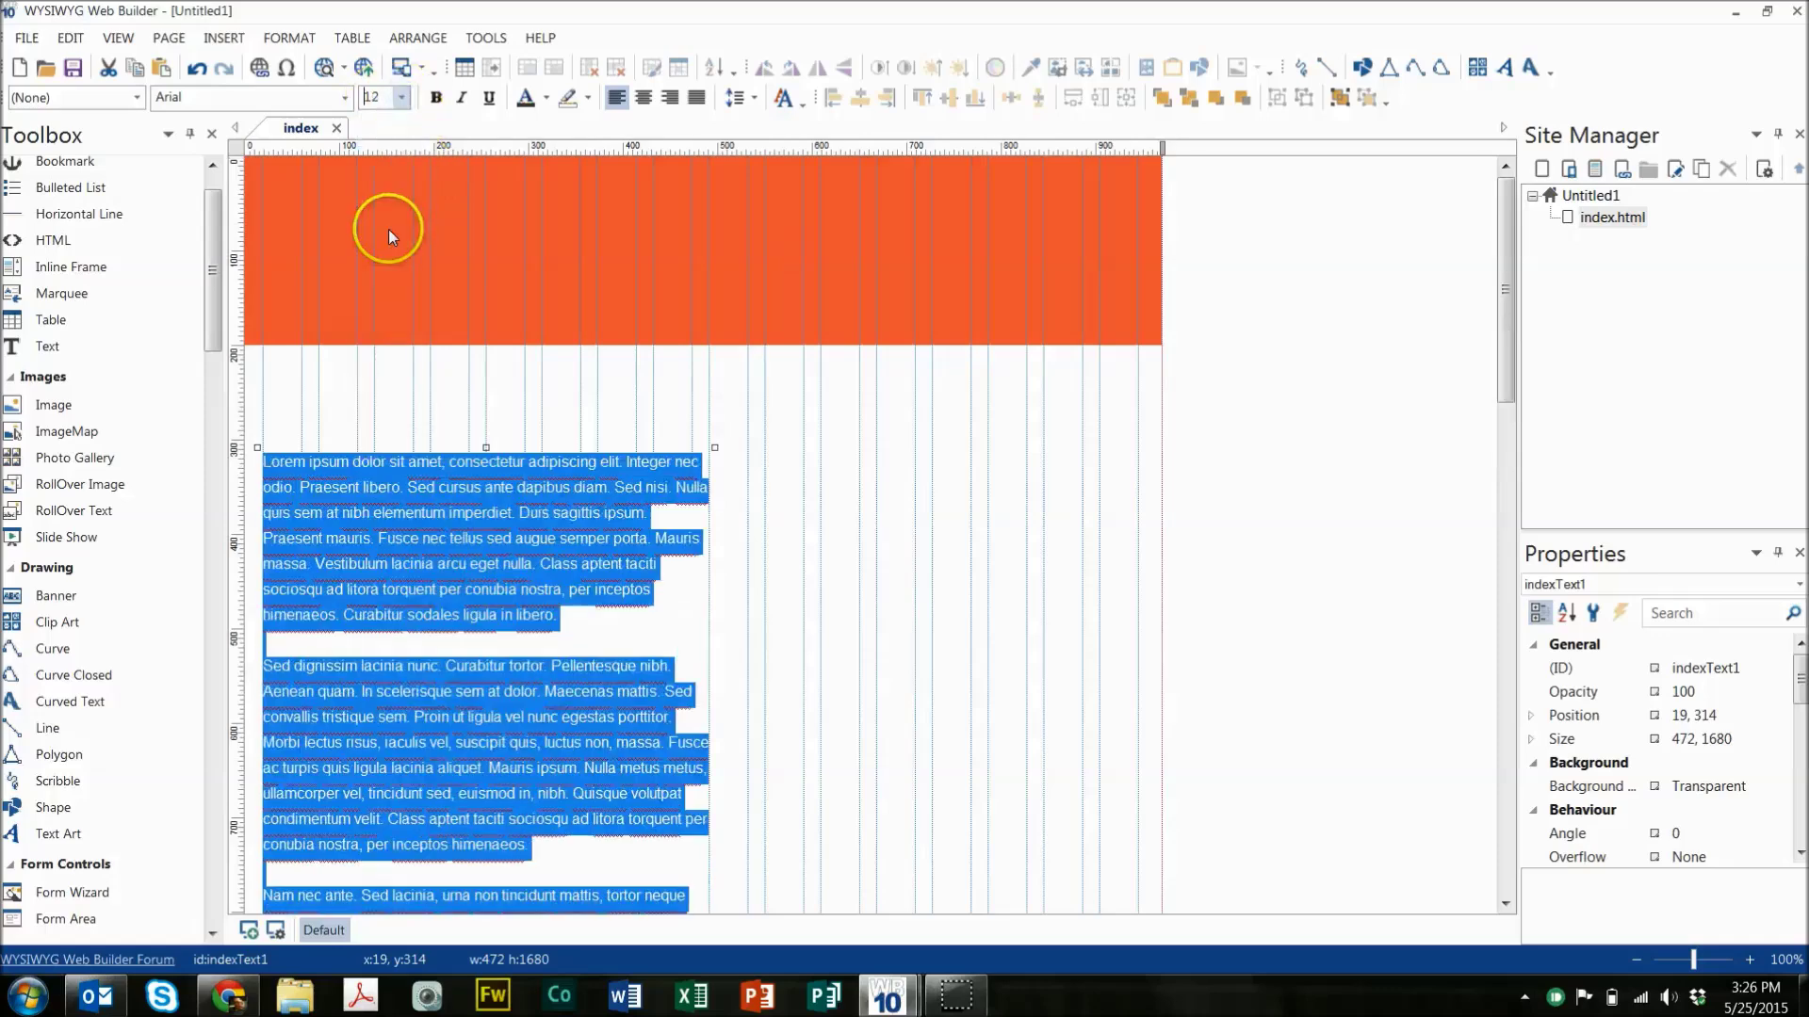
click(545, 98)
Check the formatted text on the page and preview it in the browser.
click(774, 614)
scroll(686, 597, down, 15)
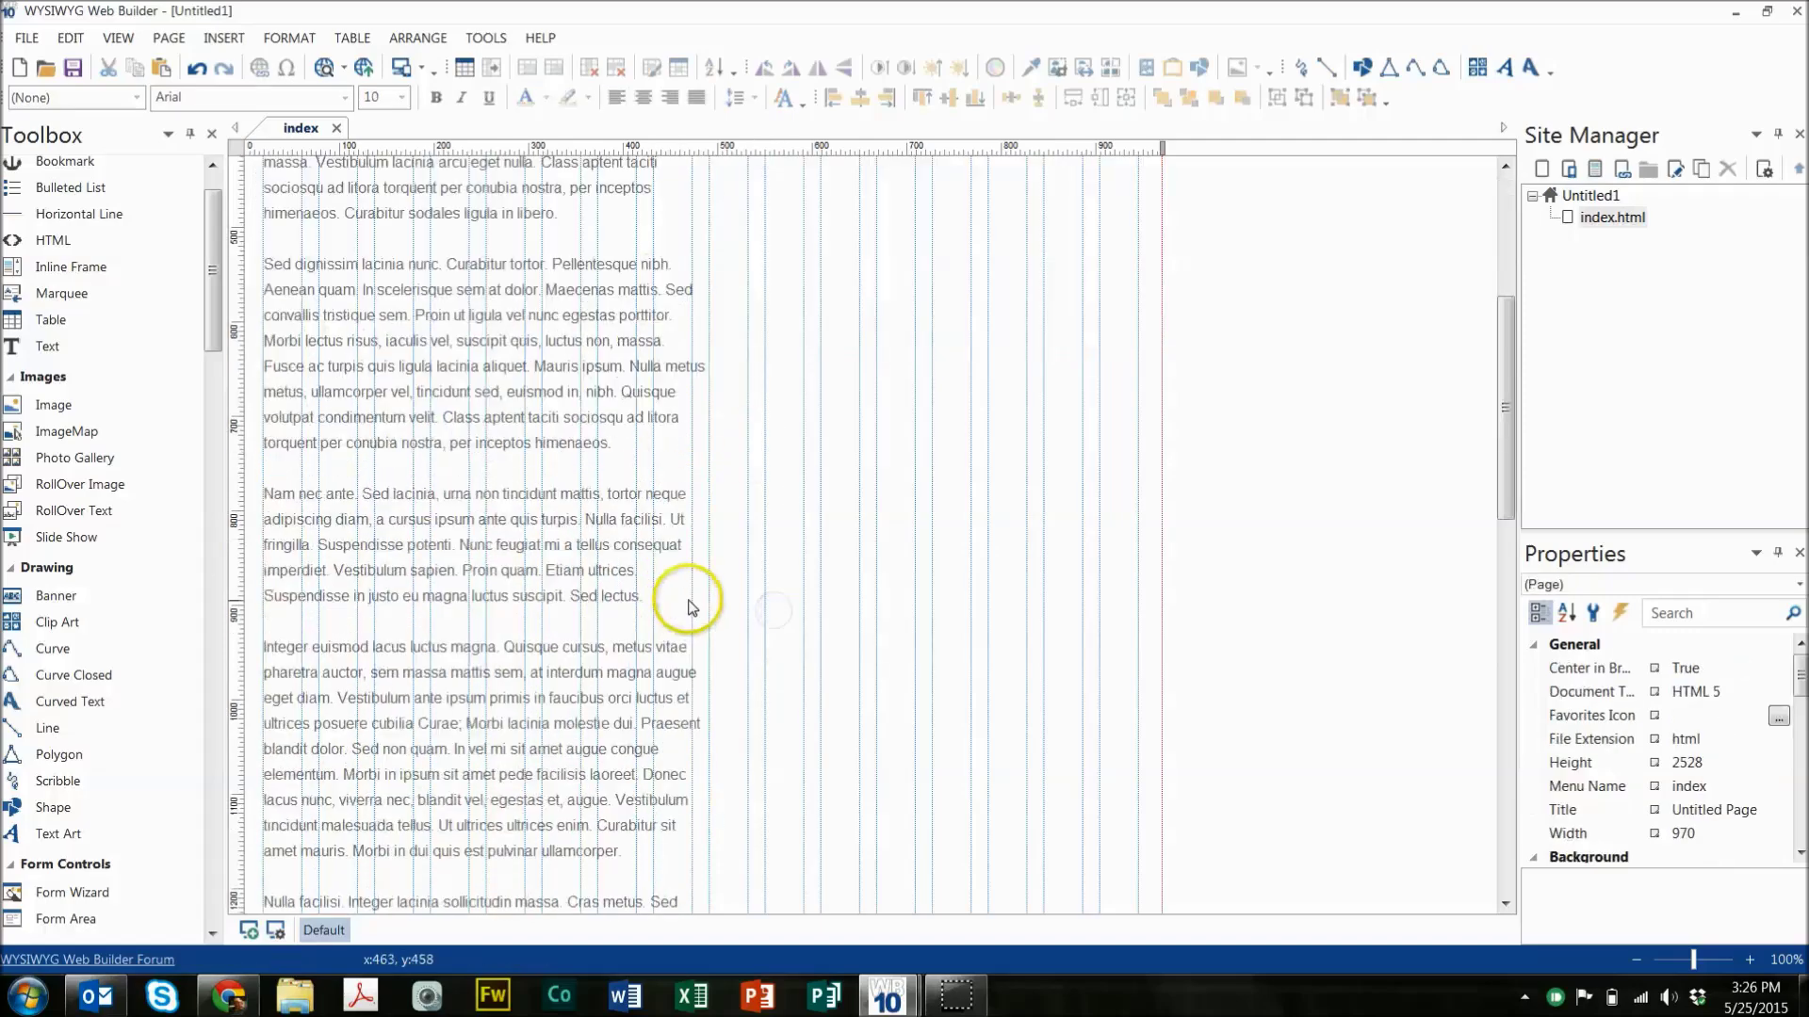
scroll(690, 607, up, 17)
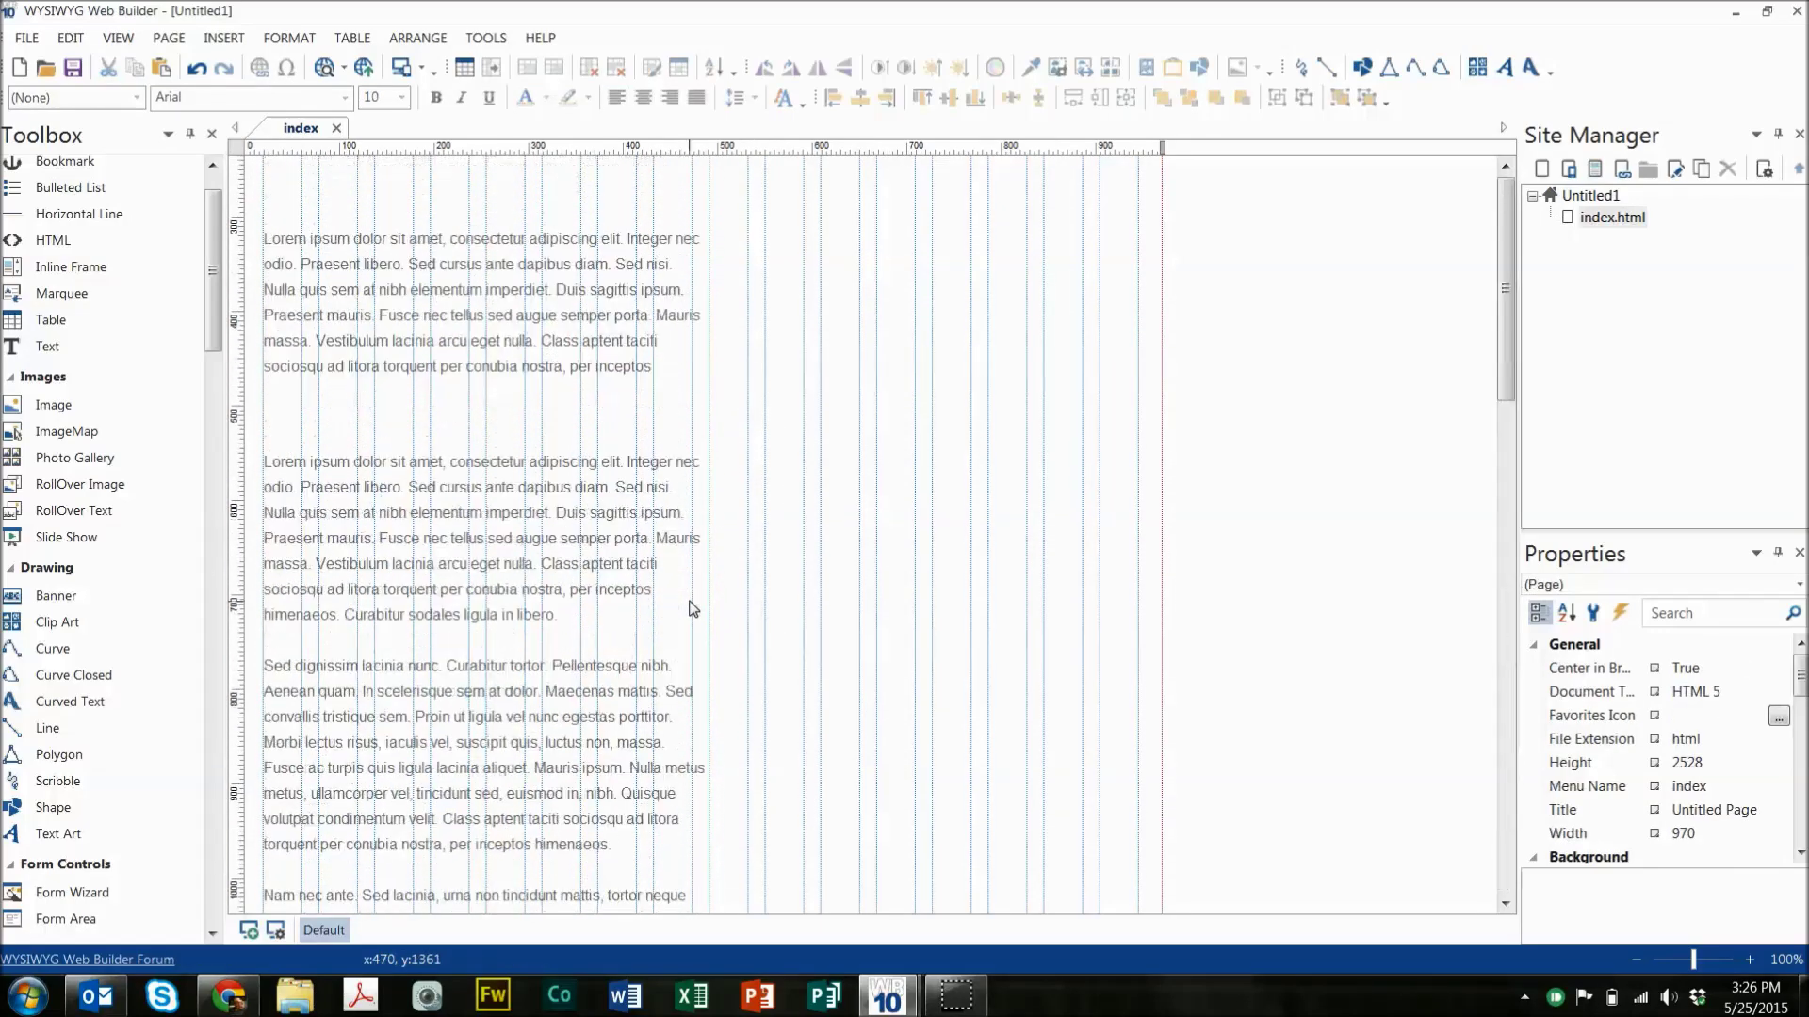
click(324, 68)
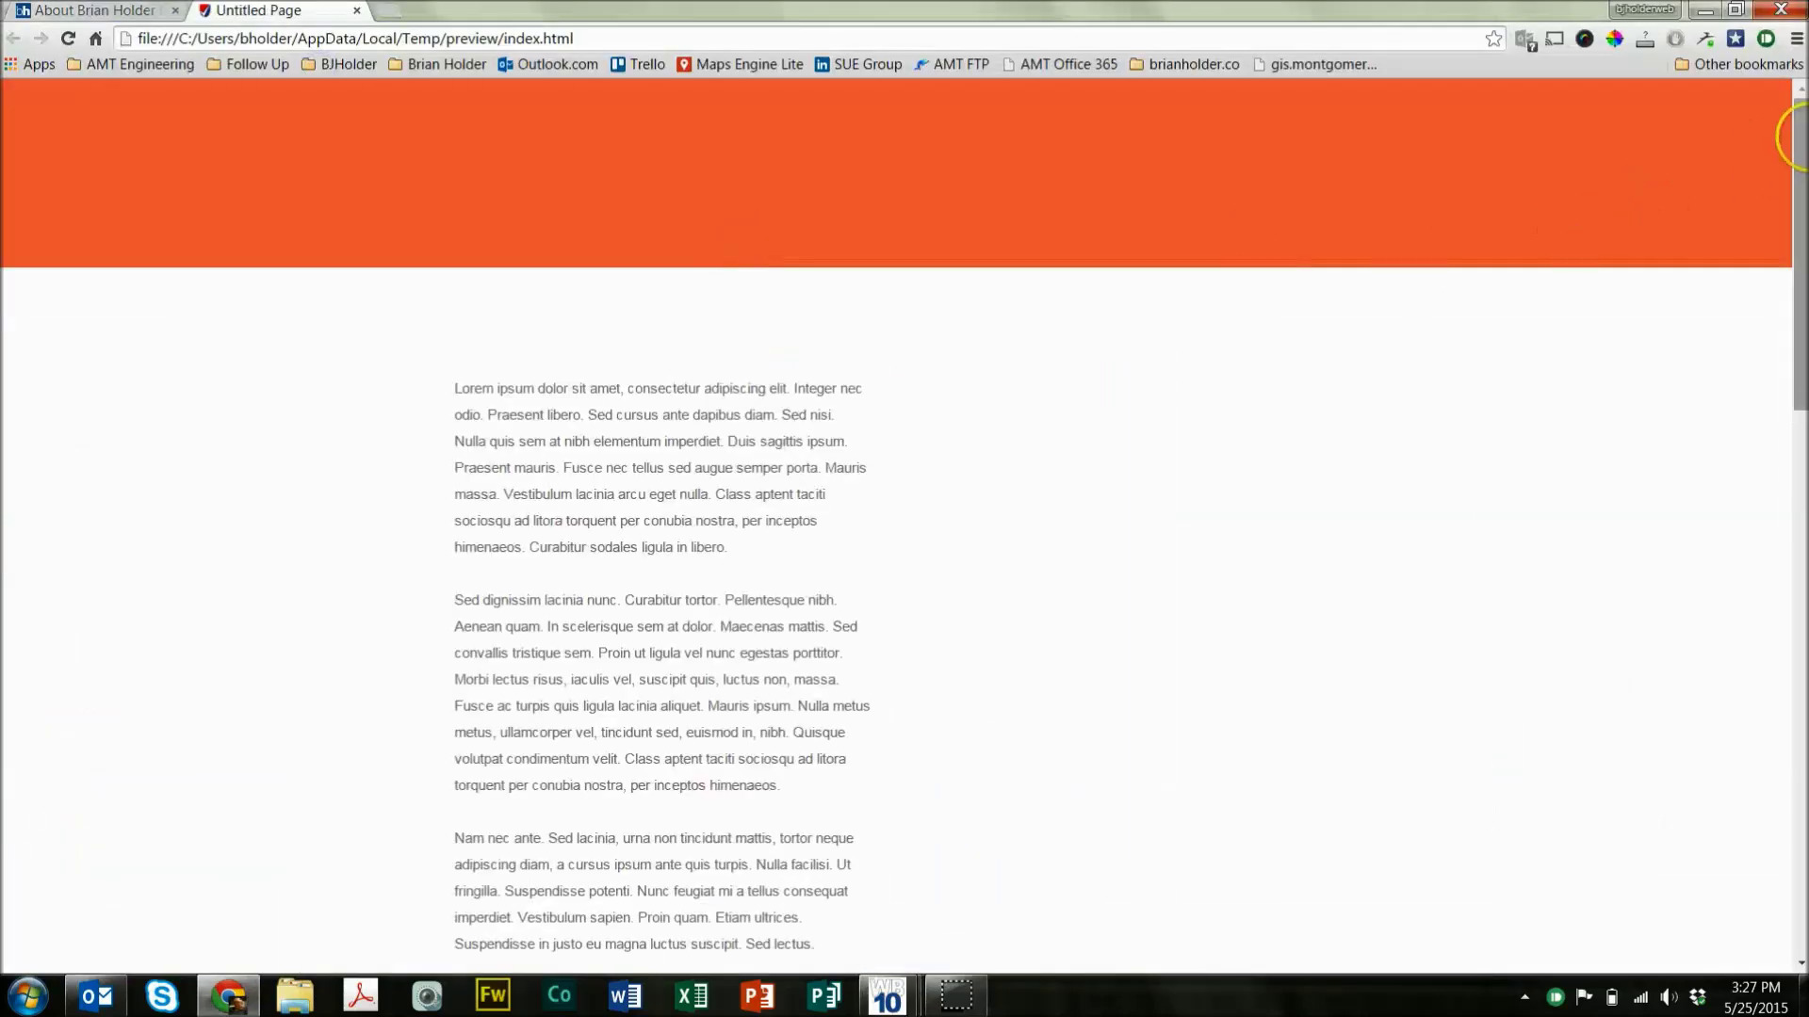
Scroll the preview, close it, and nudge the lorem text block up beneath the header.
drag(1801, 132, 1803, 188)
click(357, 10)
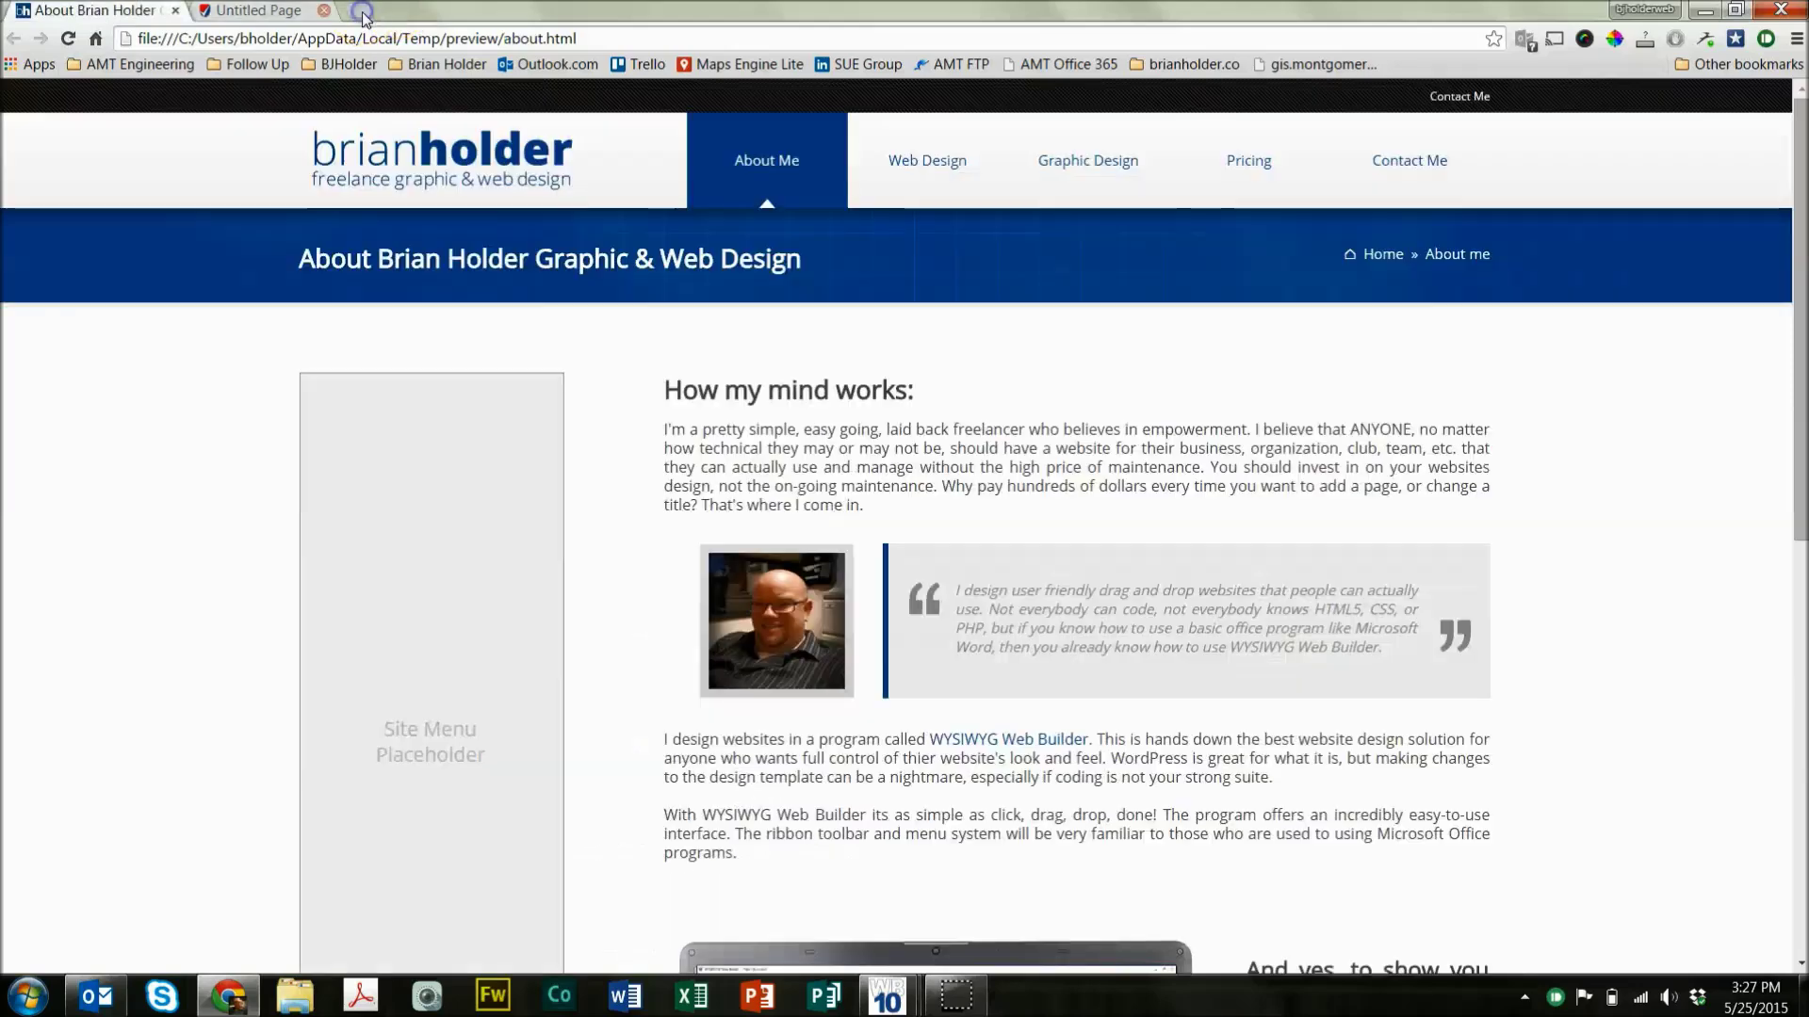
mouse_move(886, 996)
click(943, 926)
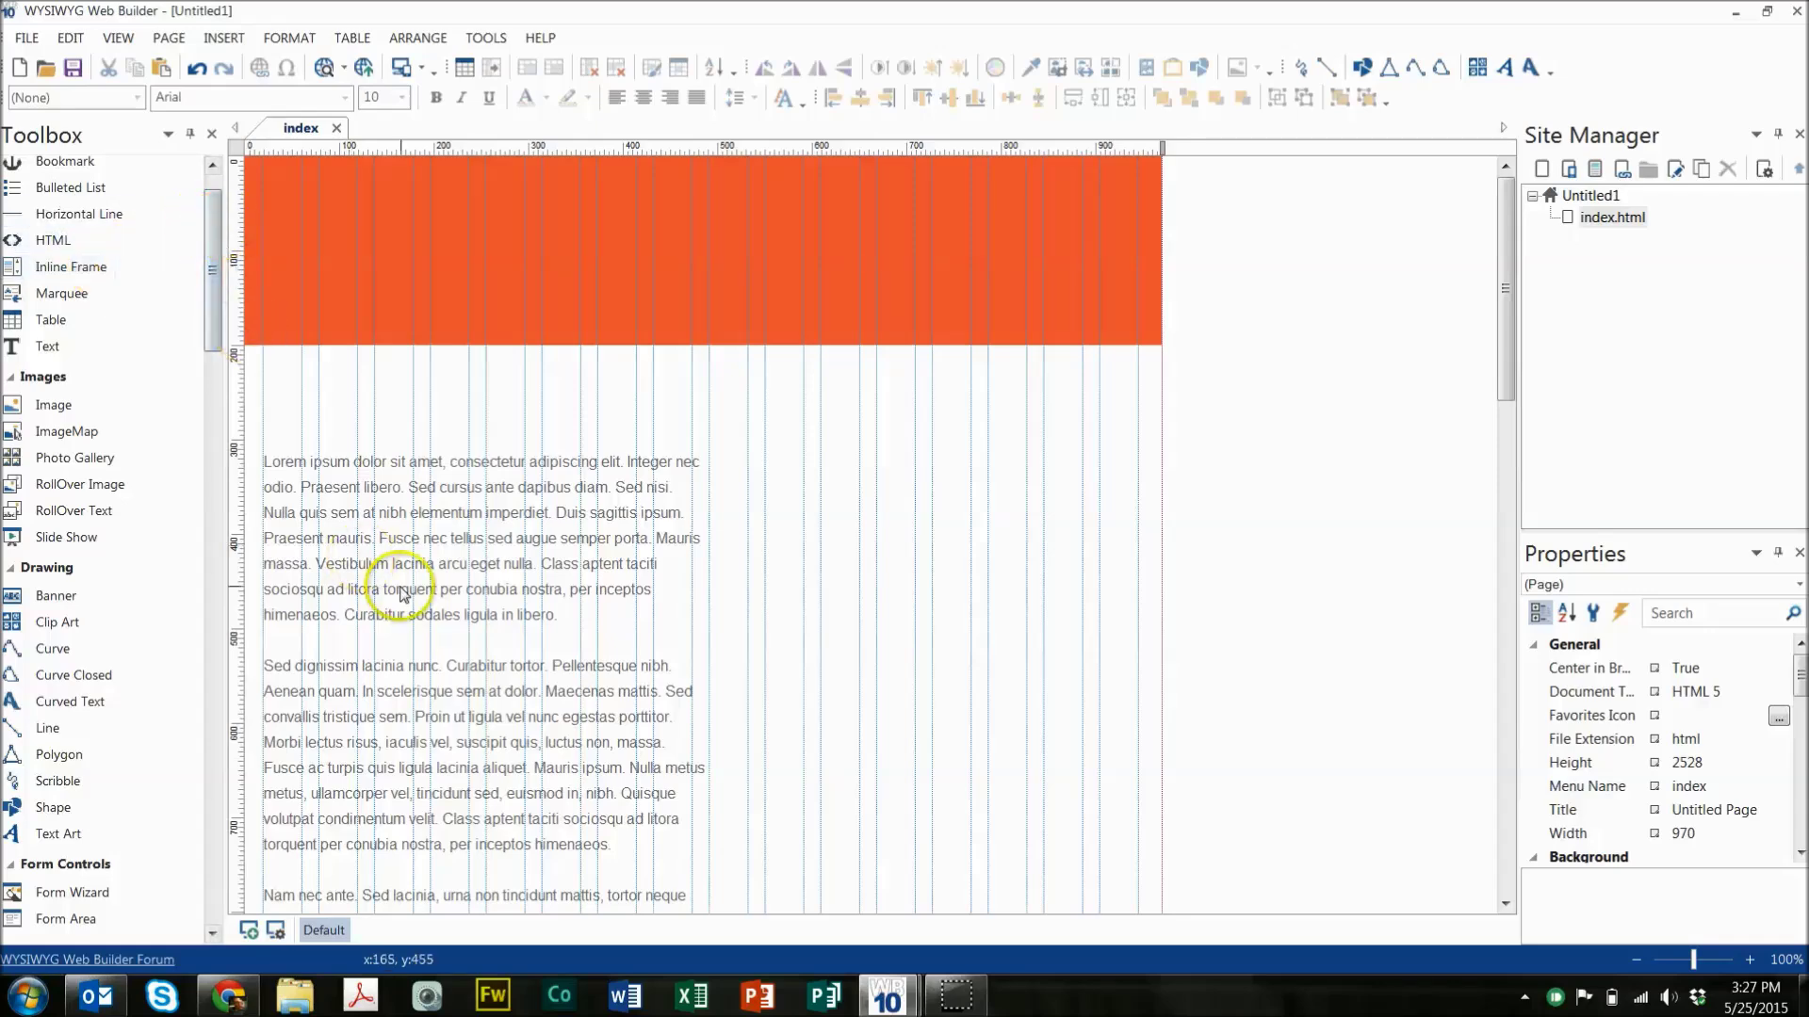
drag(394, 585, 401, 527)
Place a new layer on the page and move the lorem text block further down.
click(822, 527)
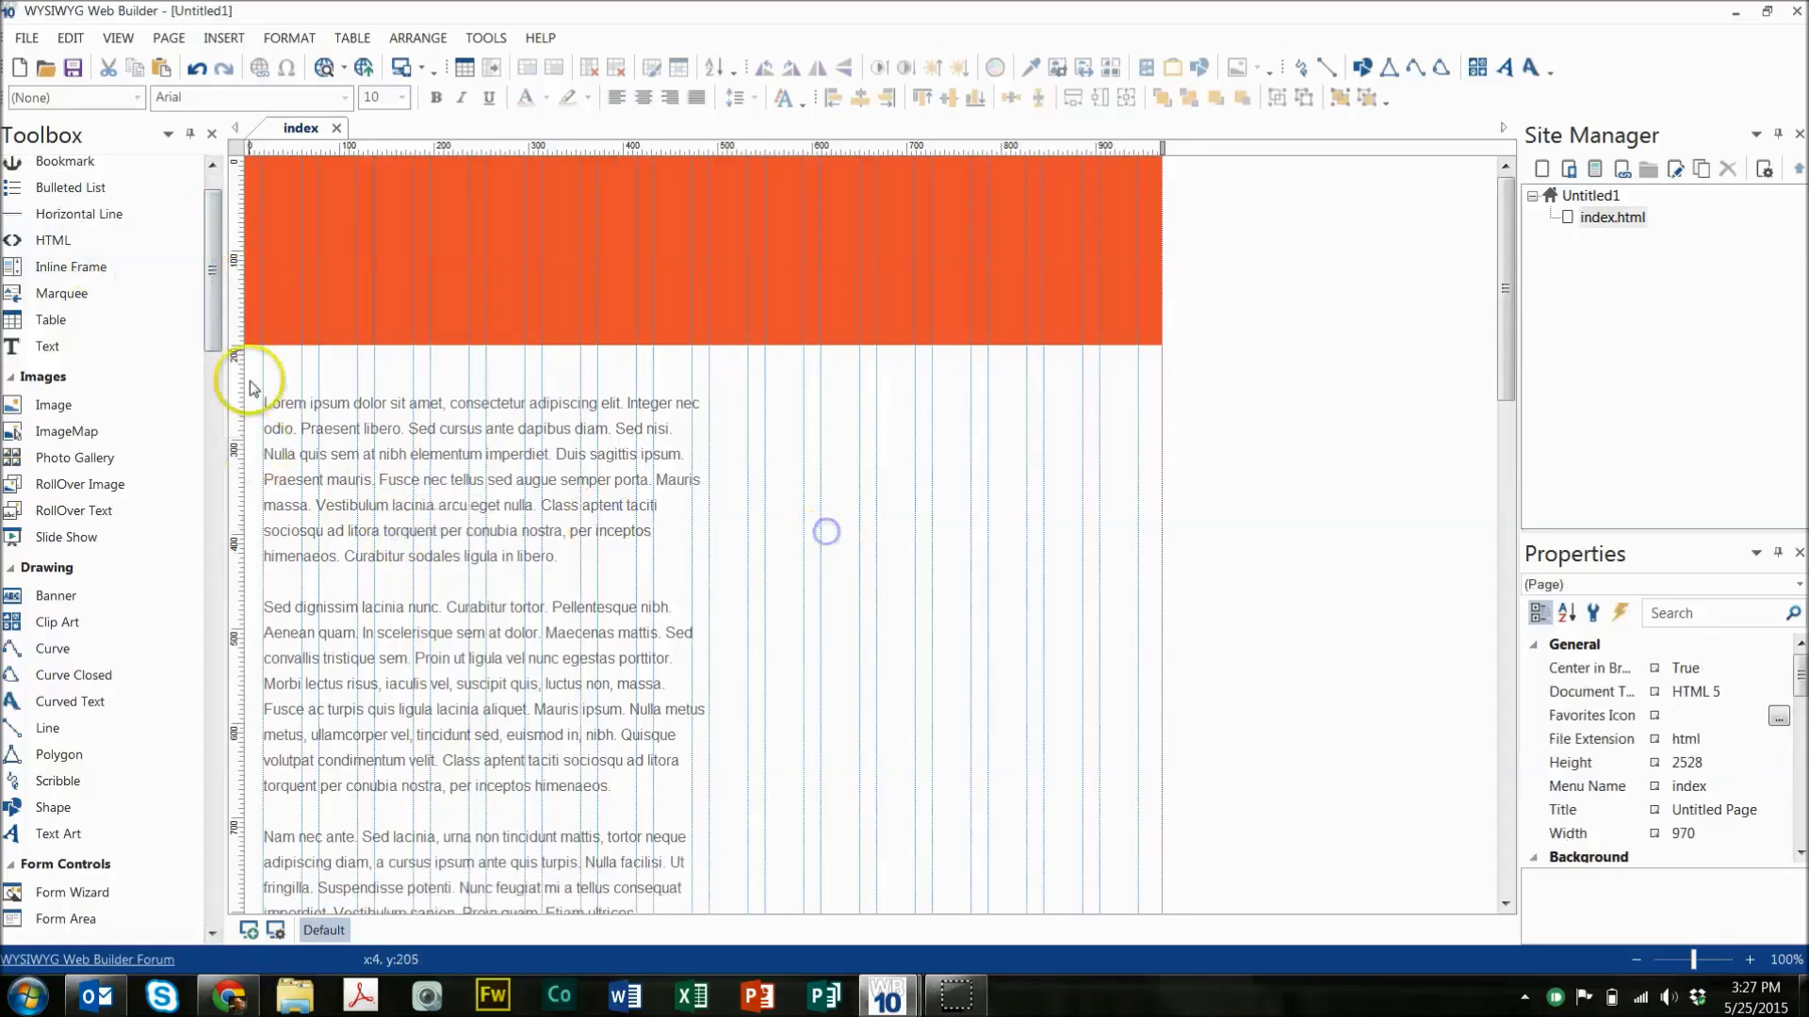
drag(218, 294, 193, 540)
drag(52, 697, 812, 559)
scroll(970, 638, down, 5)
drag(880, 263, 838, 690)
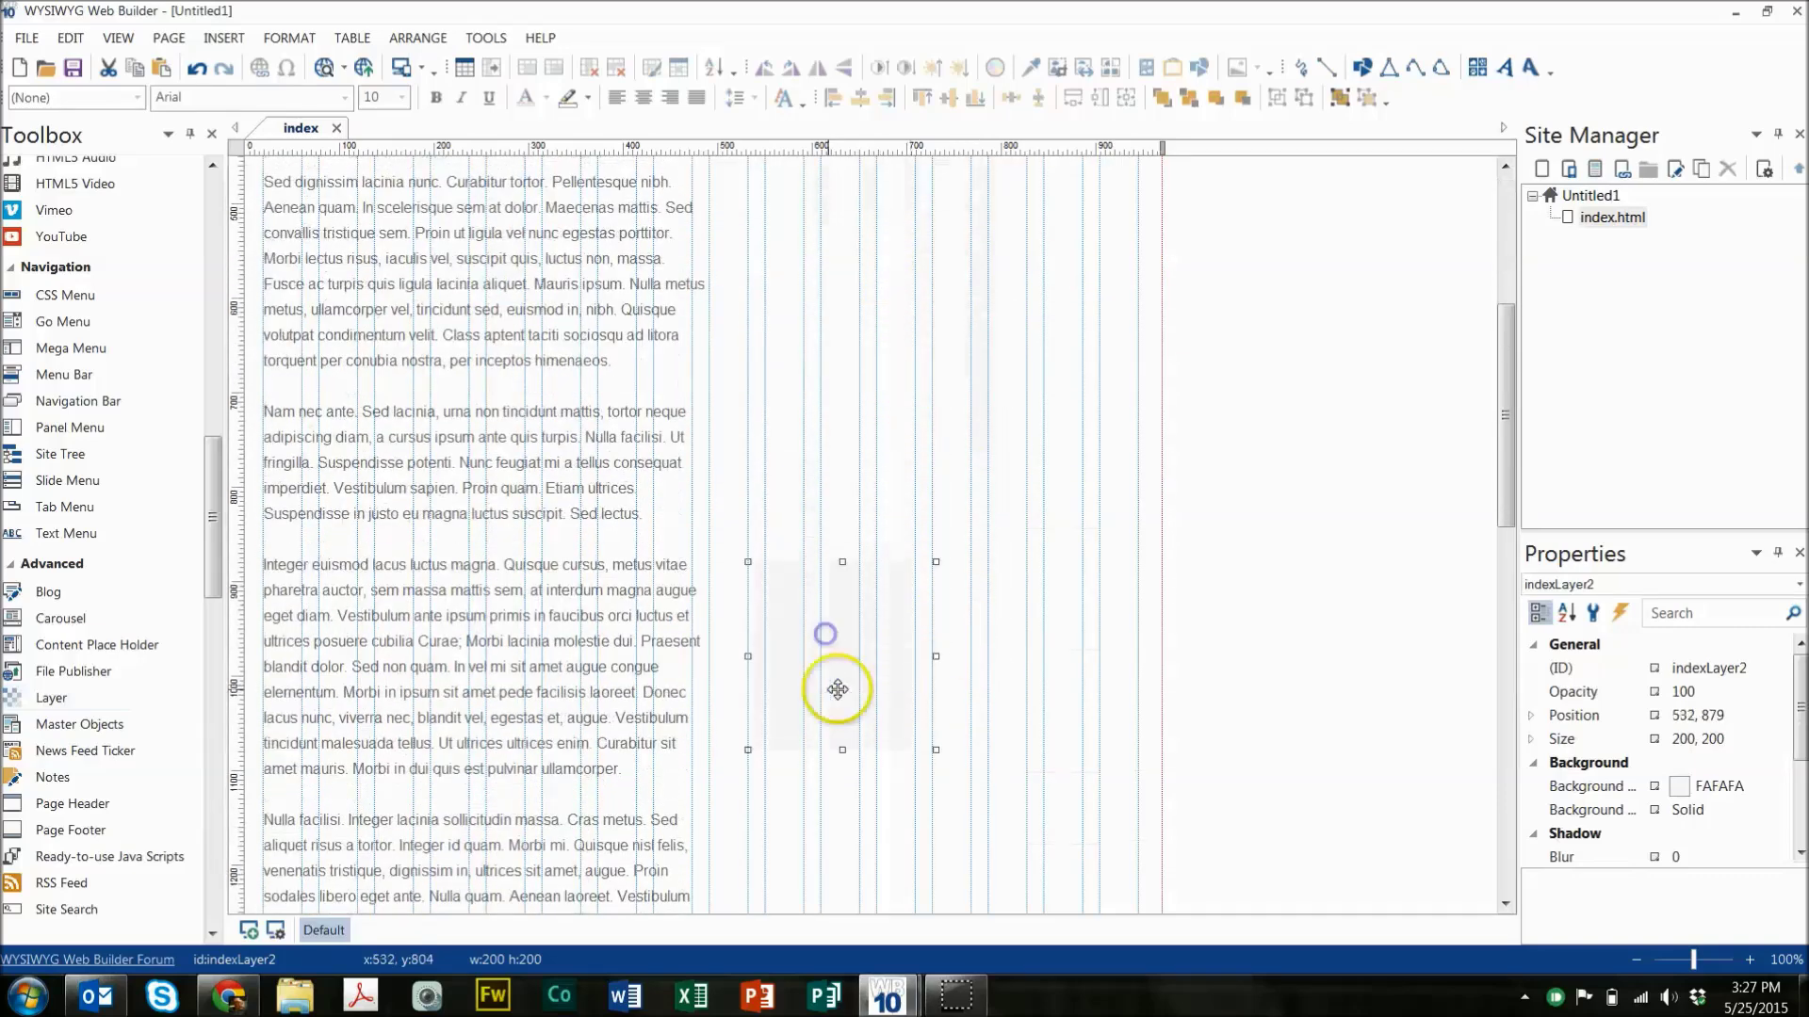
scroll(838, 689, up, 5)
drag(471, 505, 510, 629)
Position the layer at 0,222 just under the orange header and resize it to 90 high.
scroll(823, 694, down, 3)
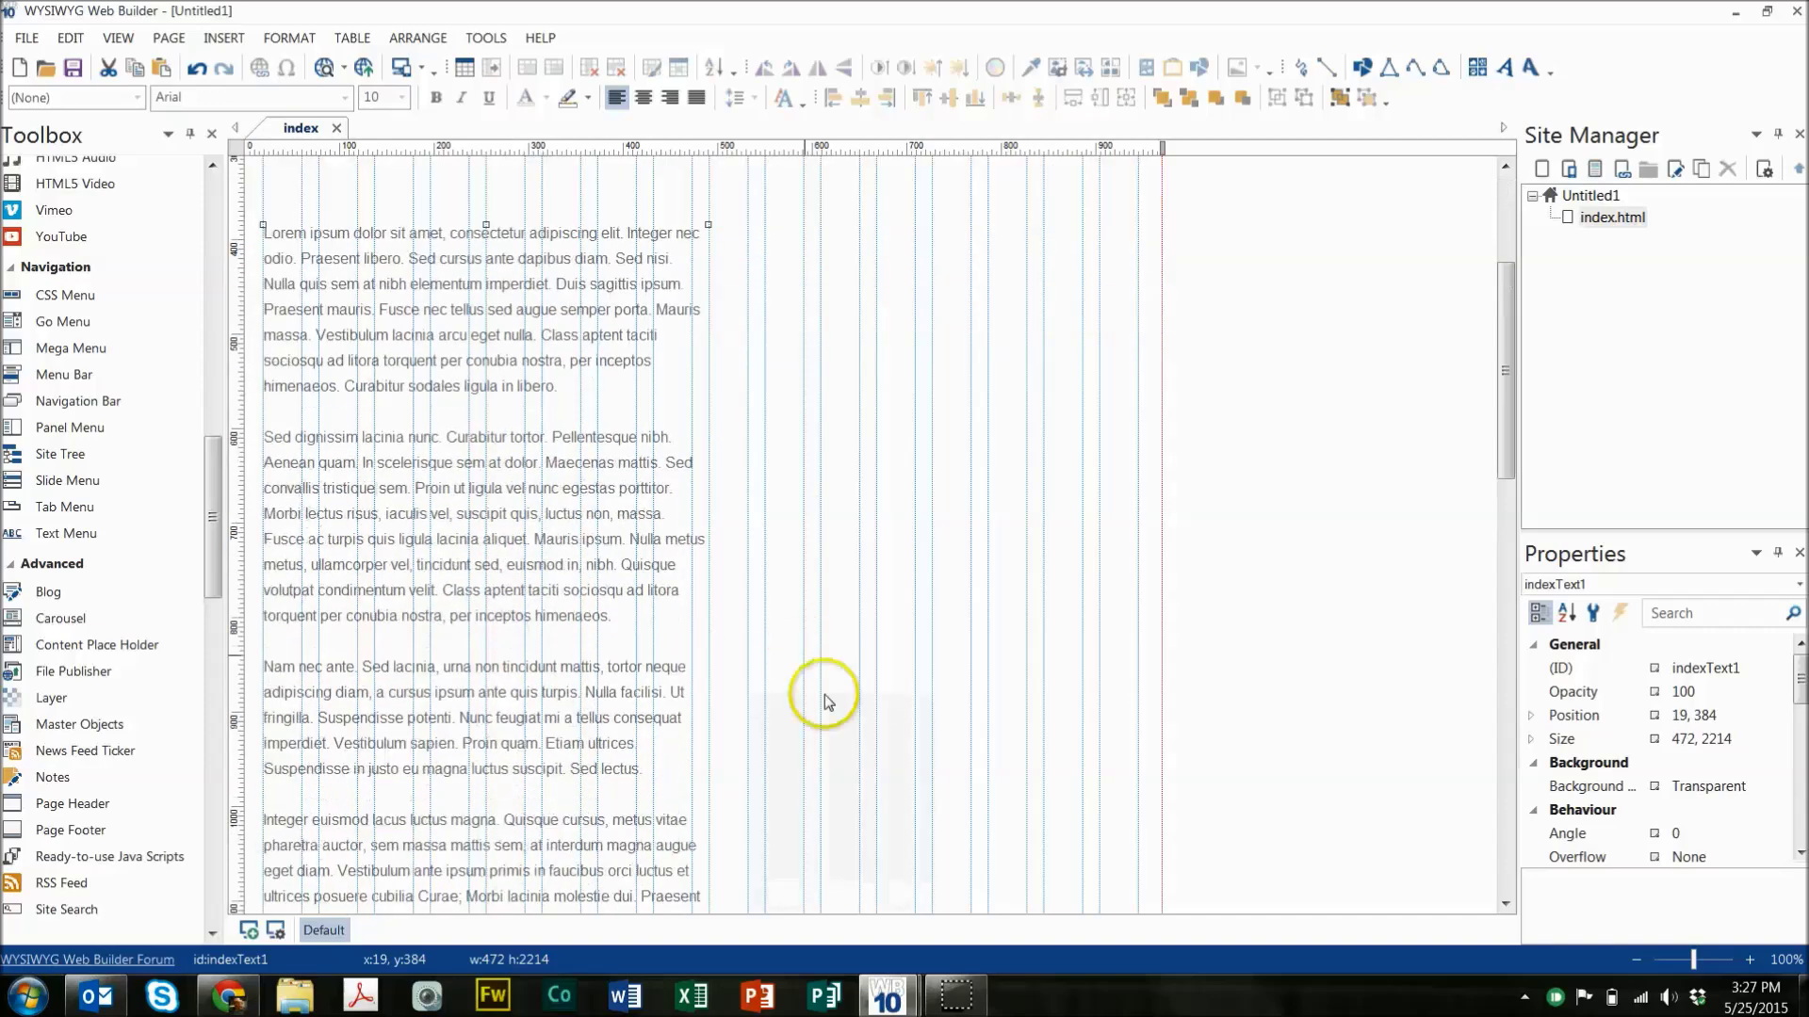
drag(823, 693, 807, 505)
scroll(1009, 443, up, 3)
drag(871, 677, 1158, 466)
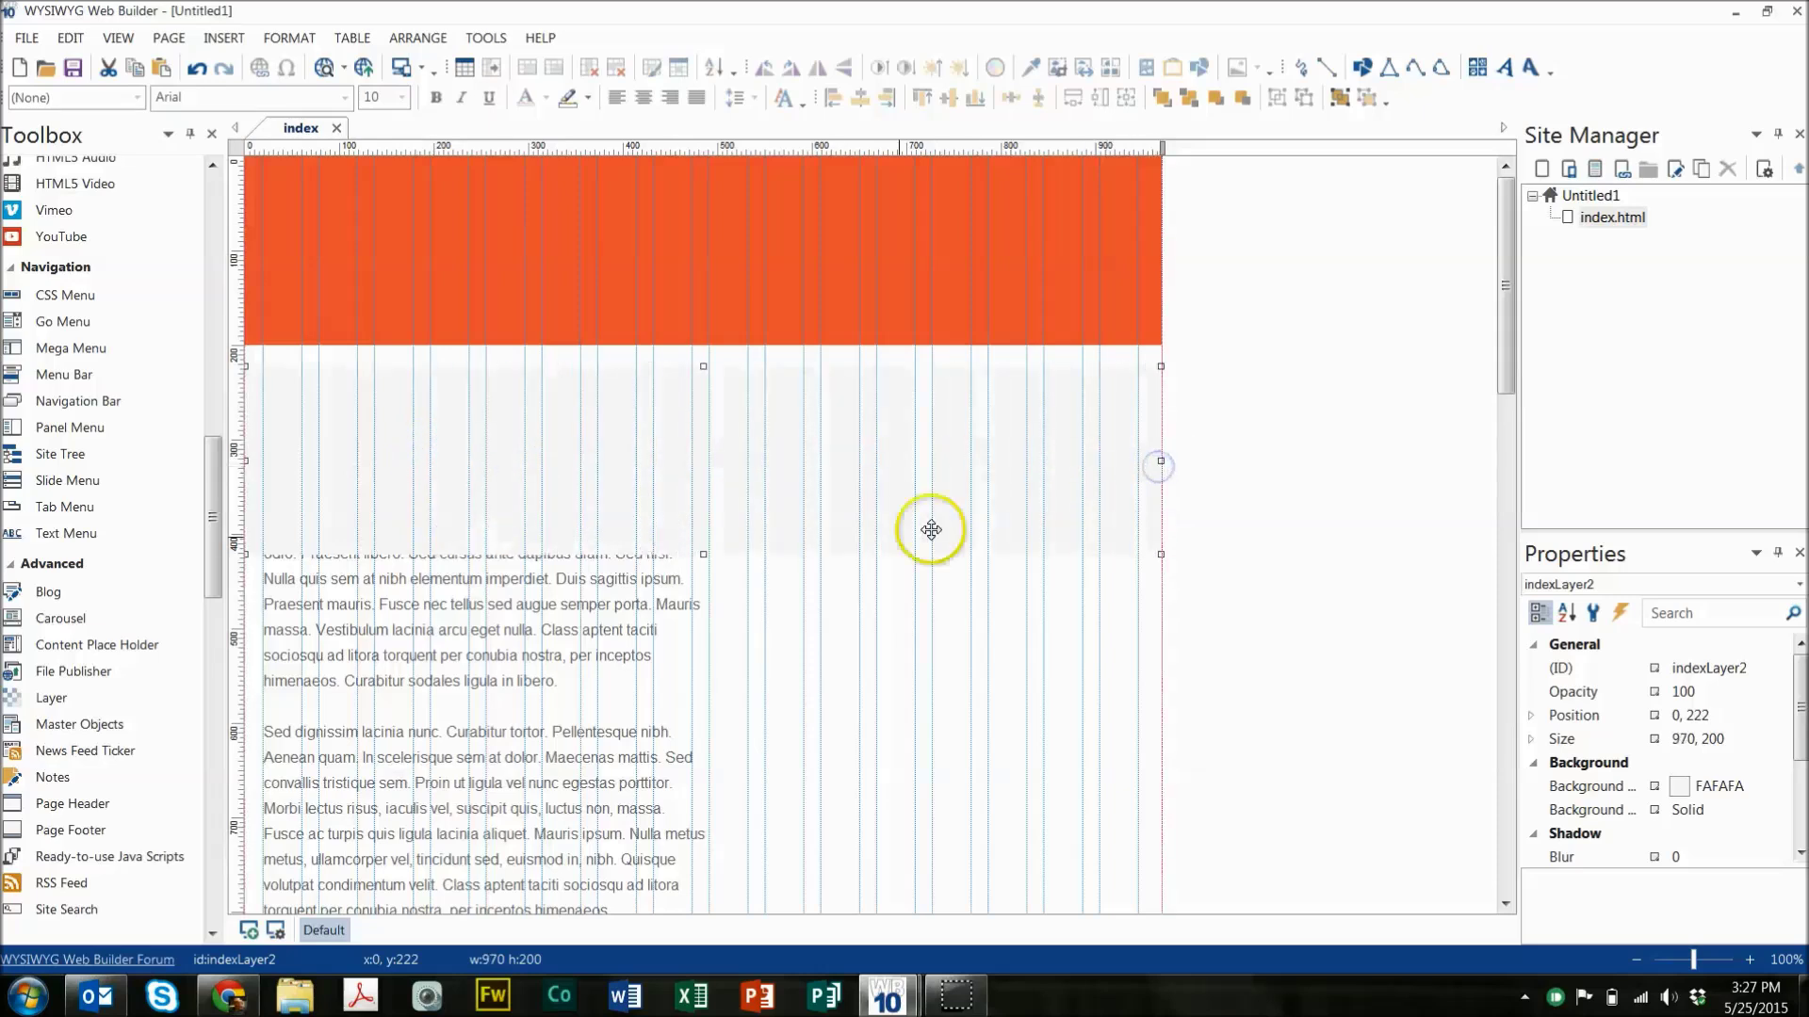
drag(705, 554, 722, 456)
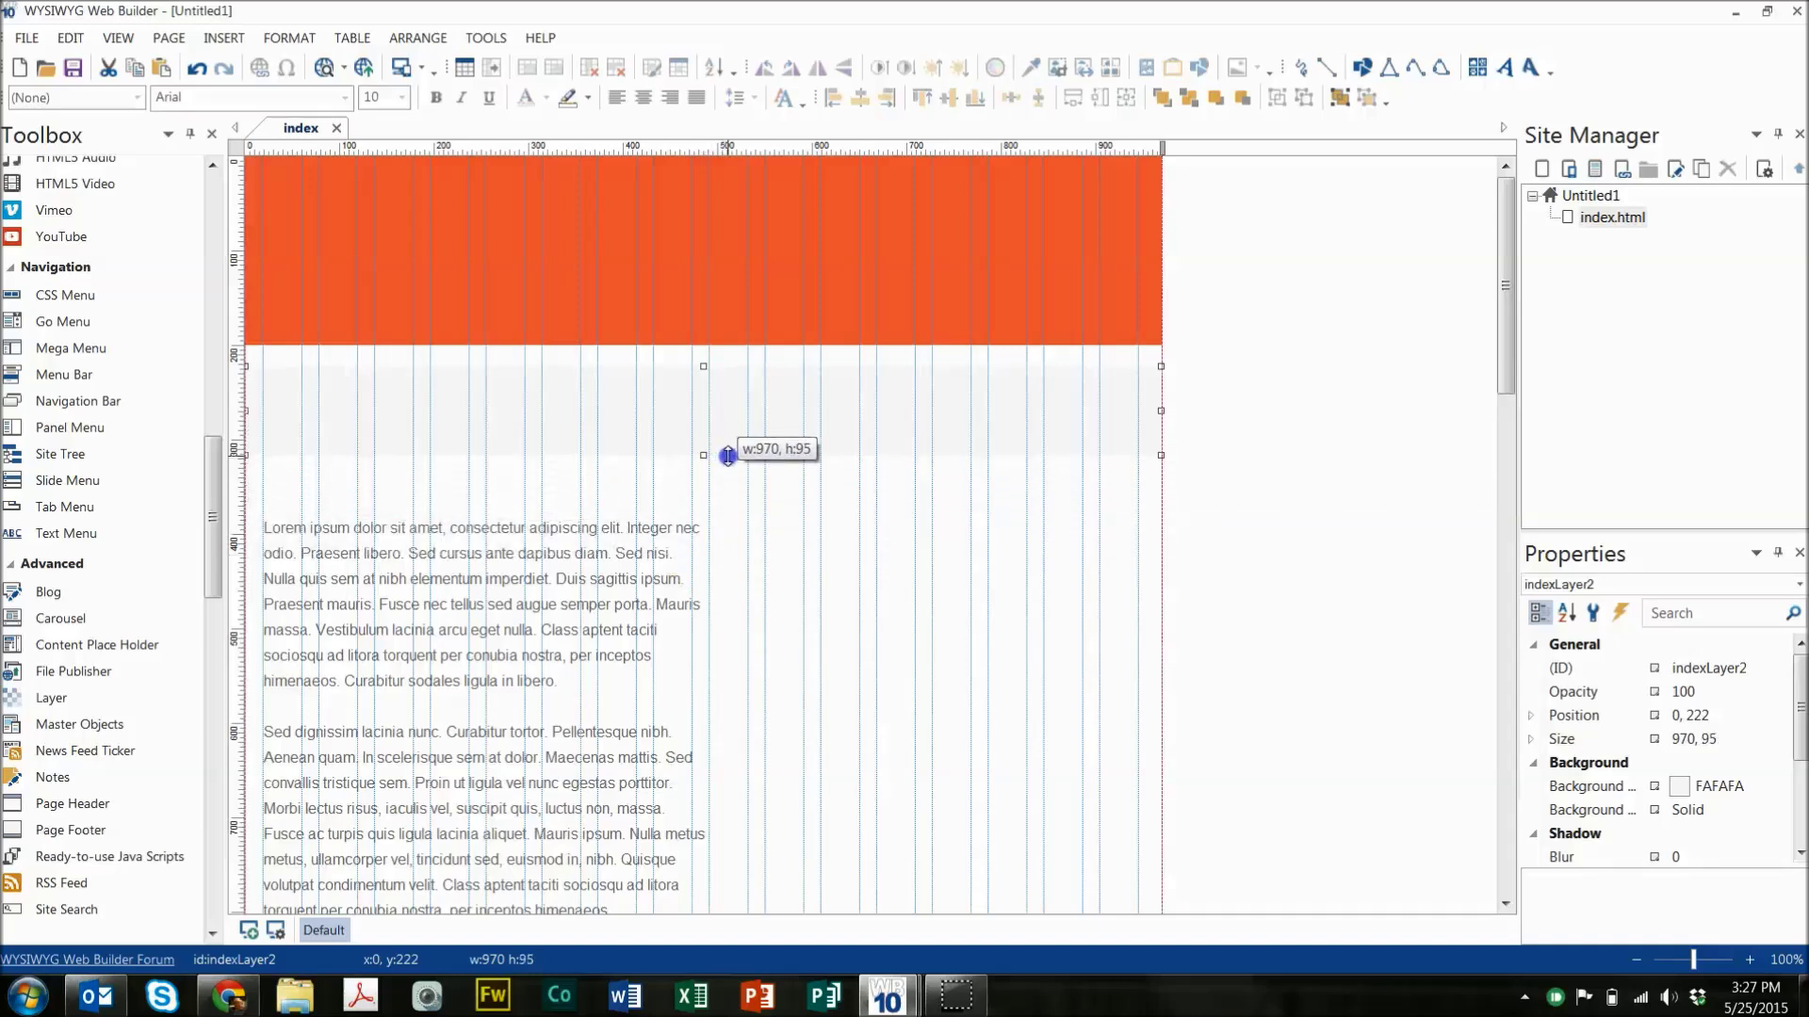
drag(737, 452, 740, 452)
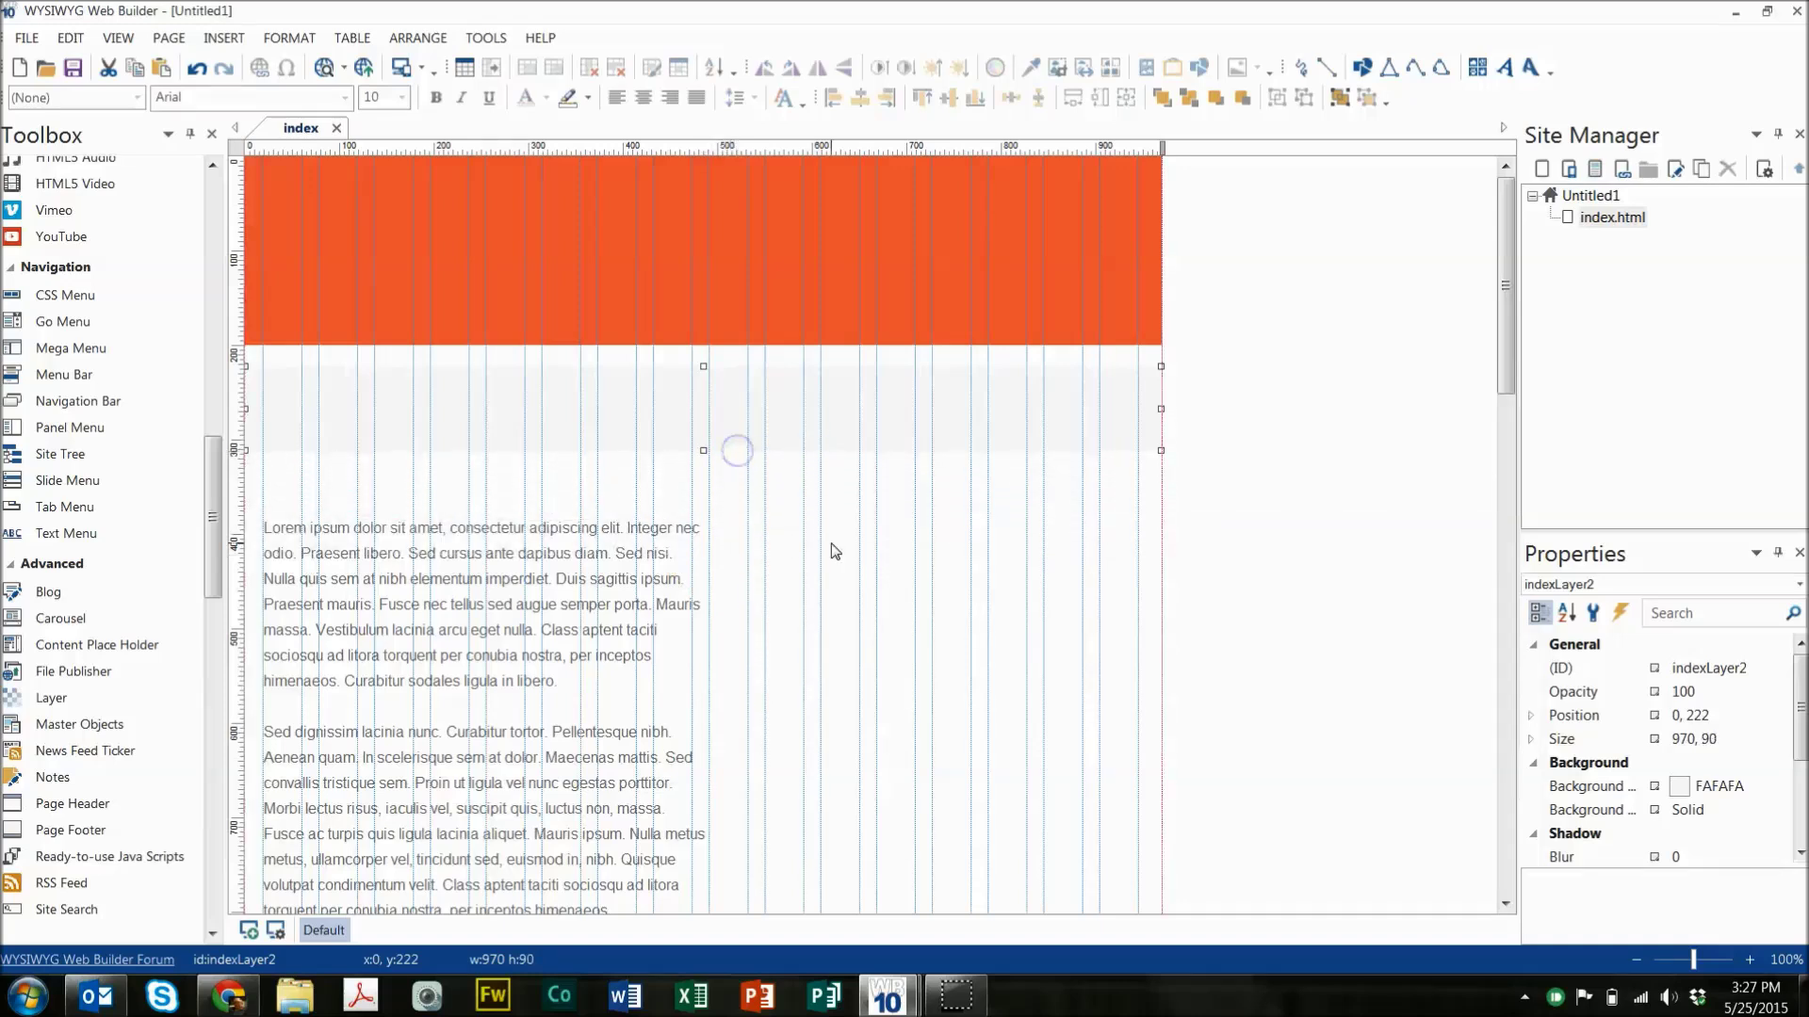
click(832, 549)
click(699, 428)
Turn the band into a centre-aligned sticky layer and adjust its vertical offset.
double_click(699, 429)
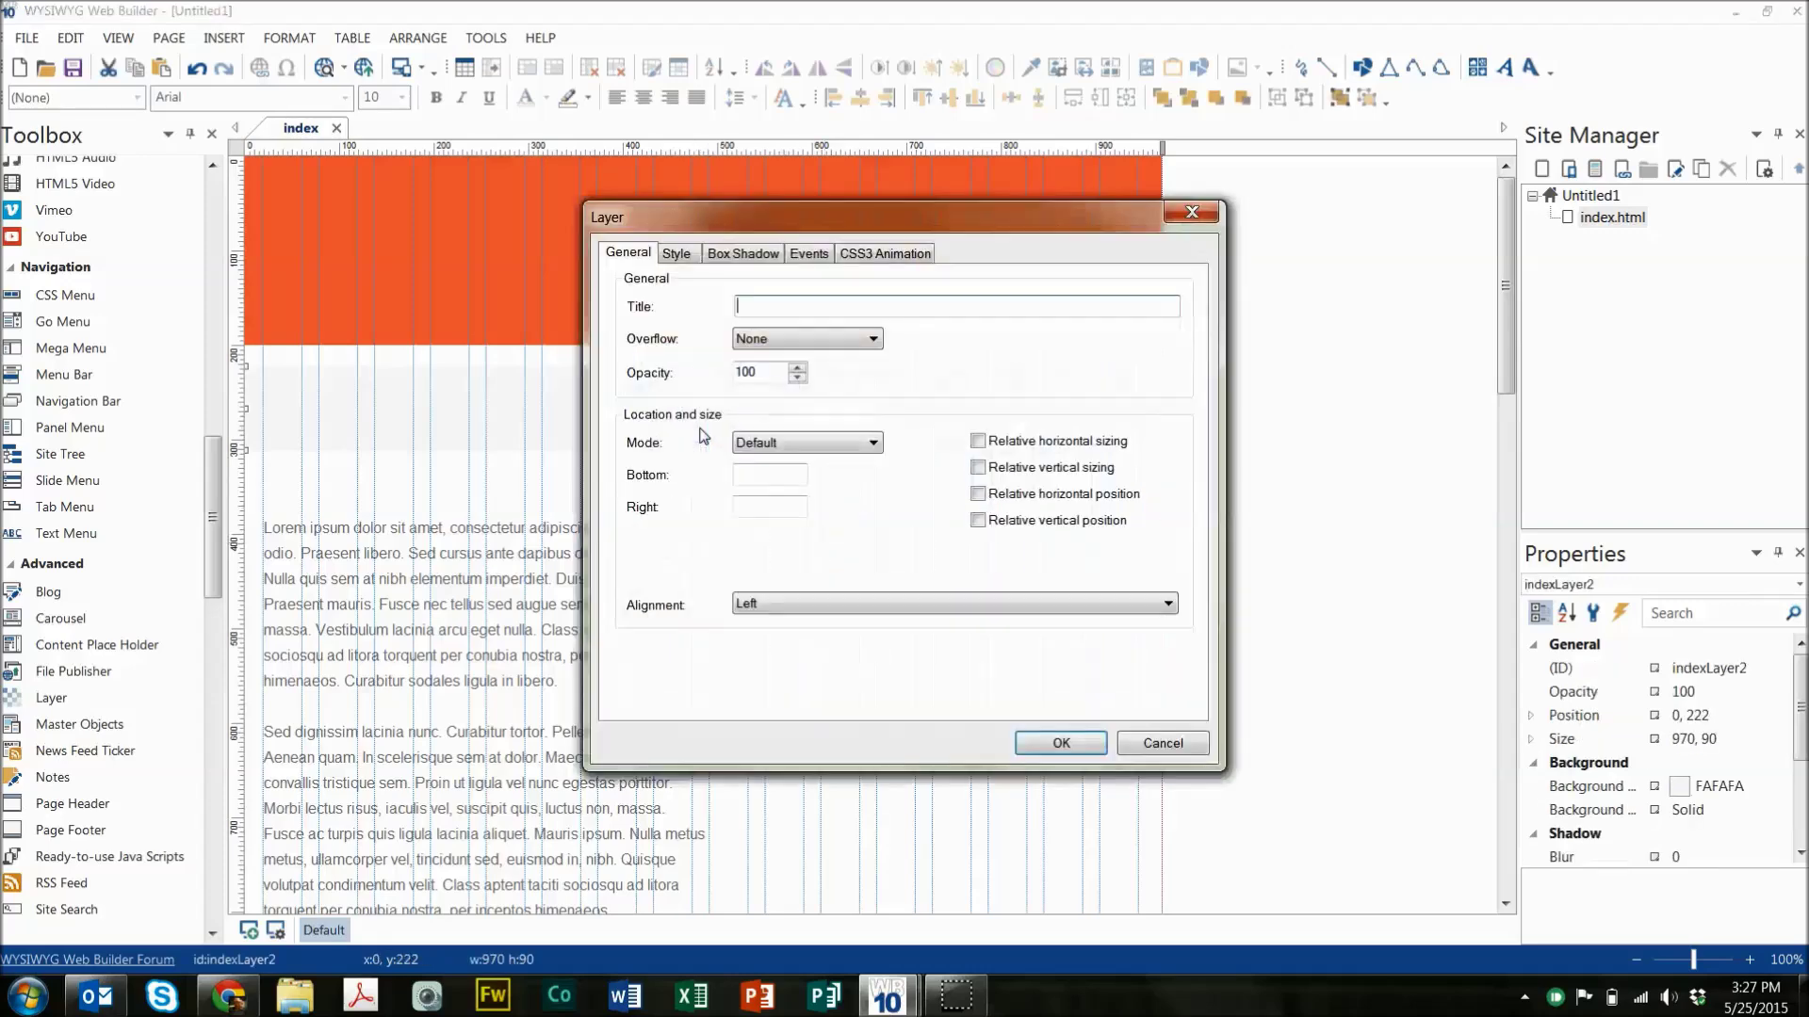
click(835, 443)
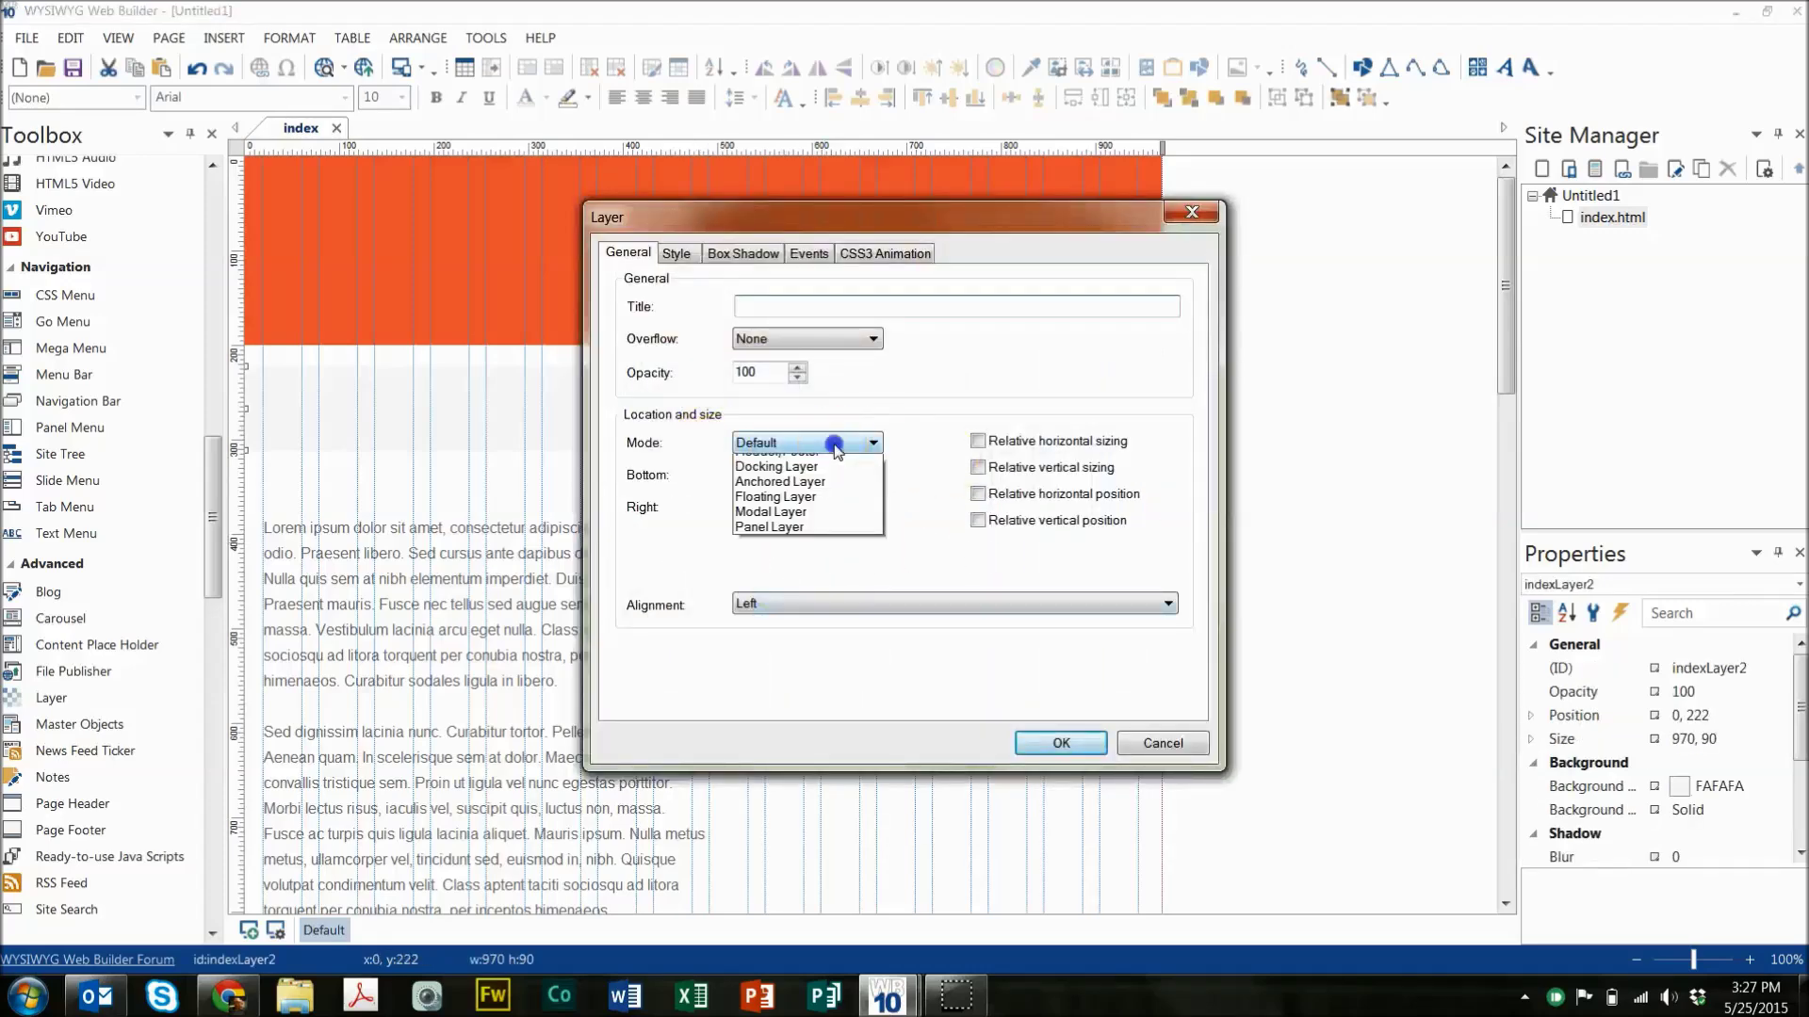
click(834, 478)
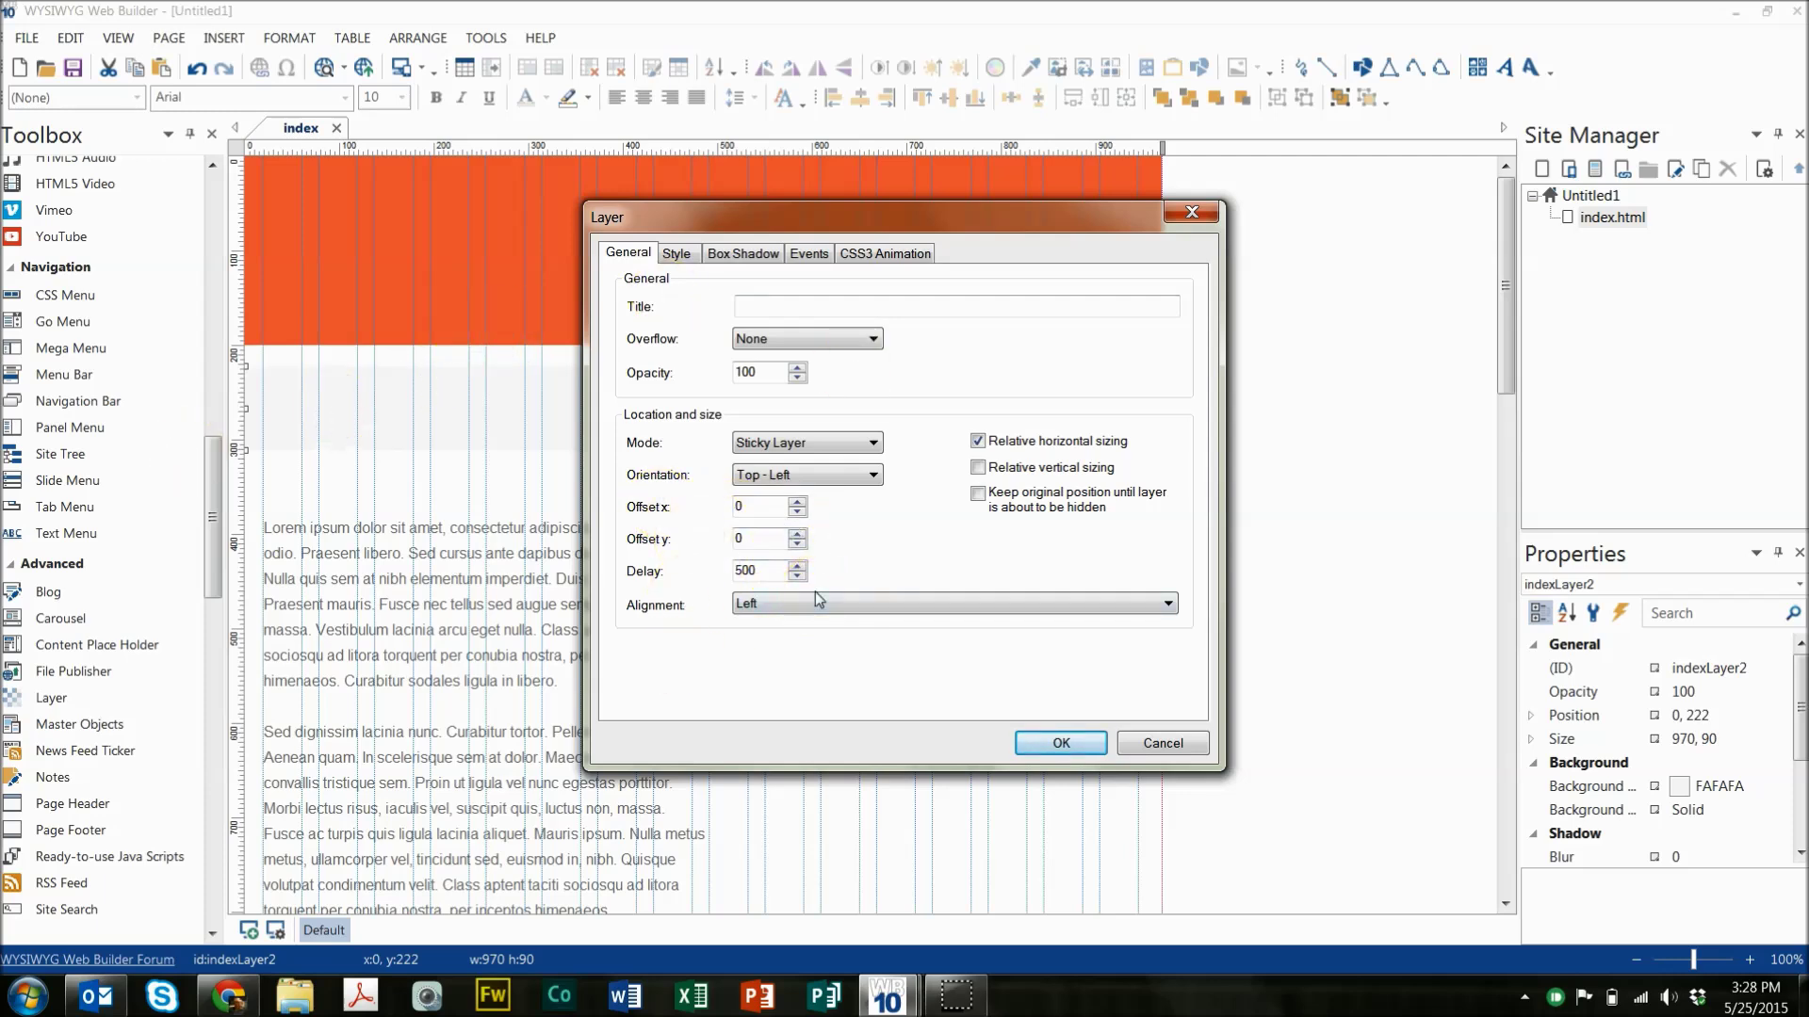
click(749, 539)
click(772, 602)
click(895, 634)
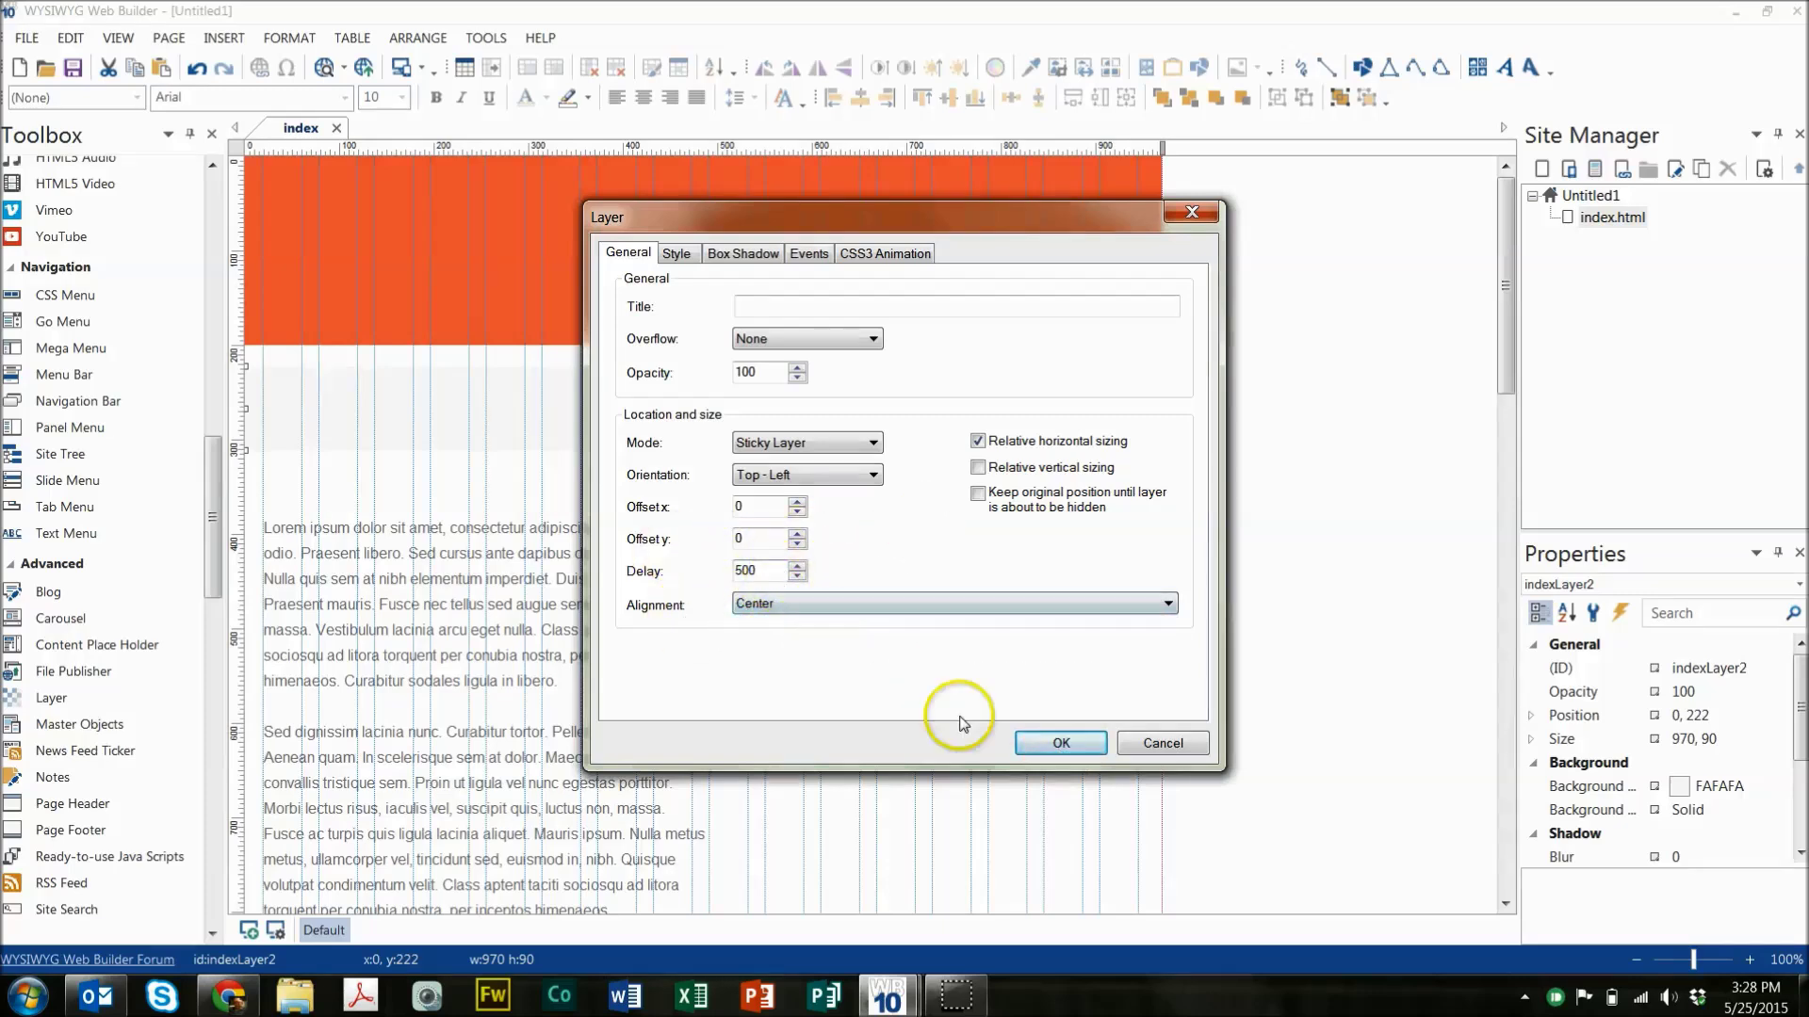
click(1031, 744)
Preview the page with F5 in Chrome, then close the preview and return to Web Builder.
click(816, 424)
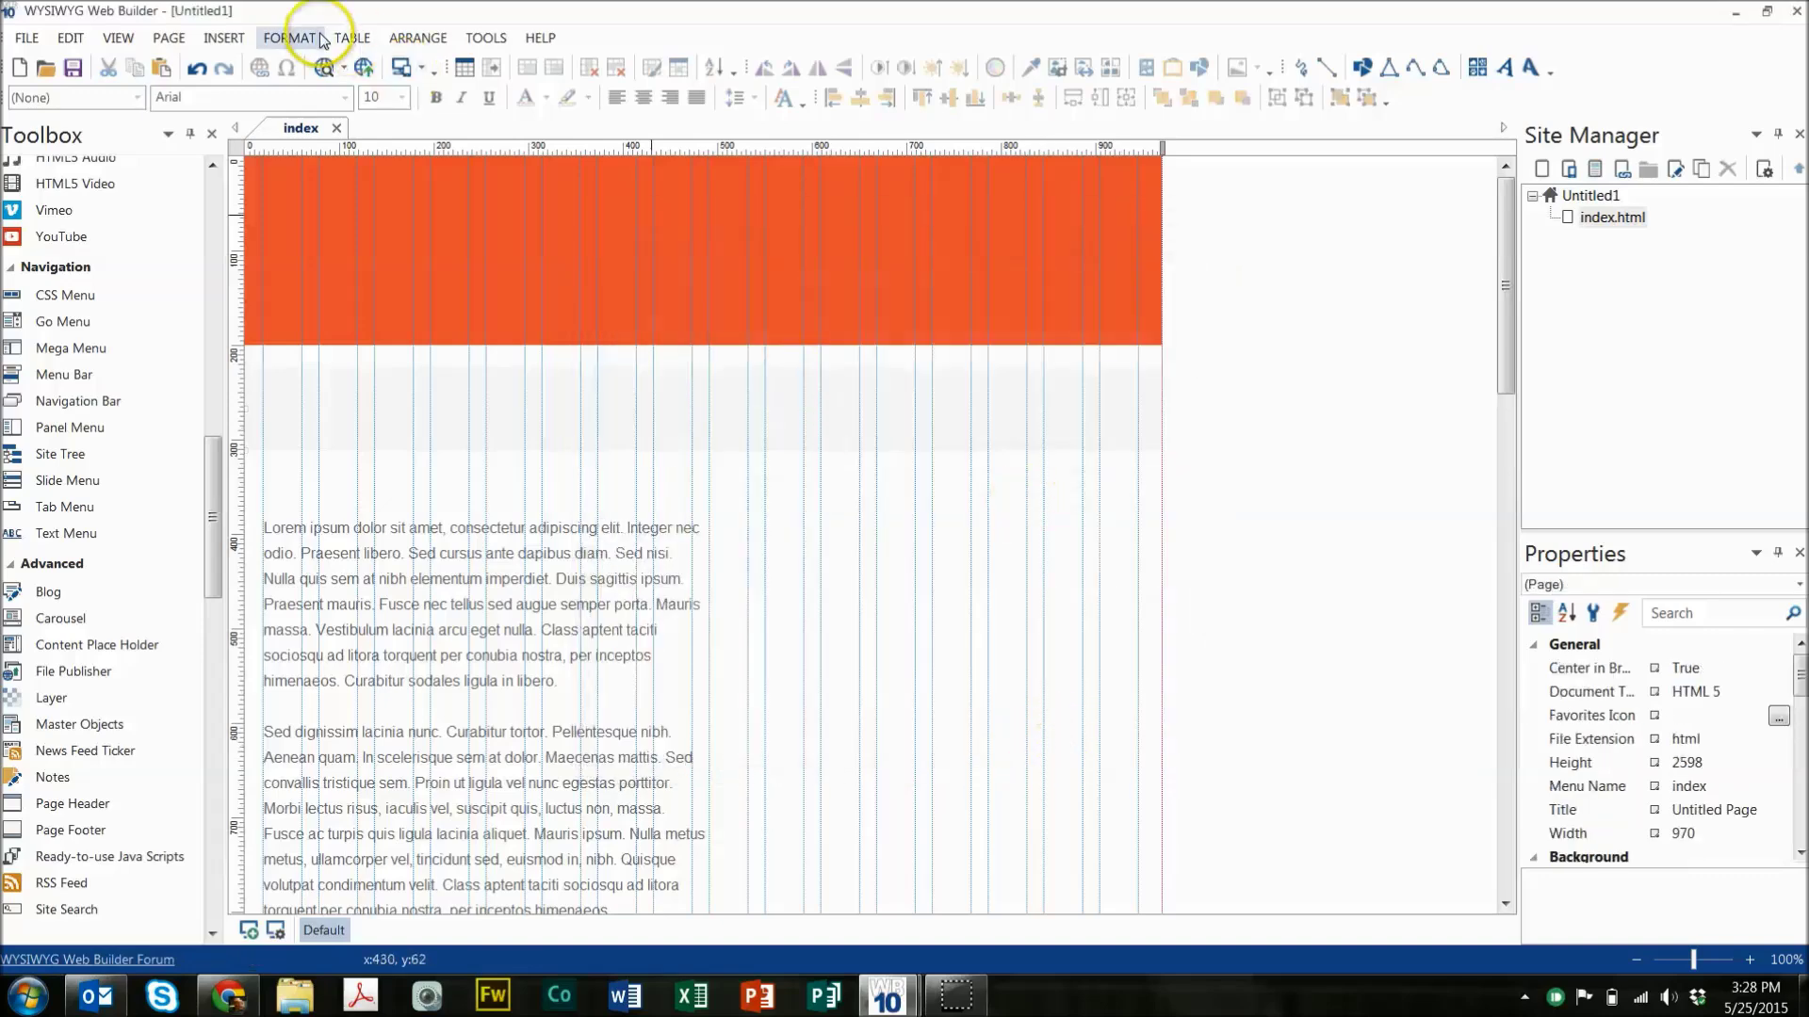
key(F5)
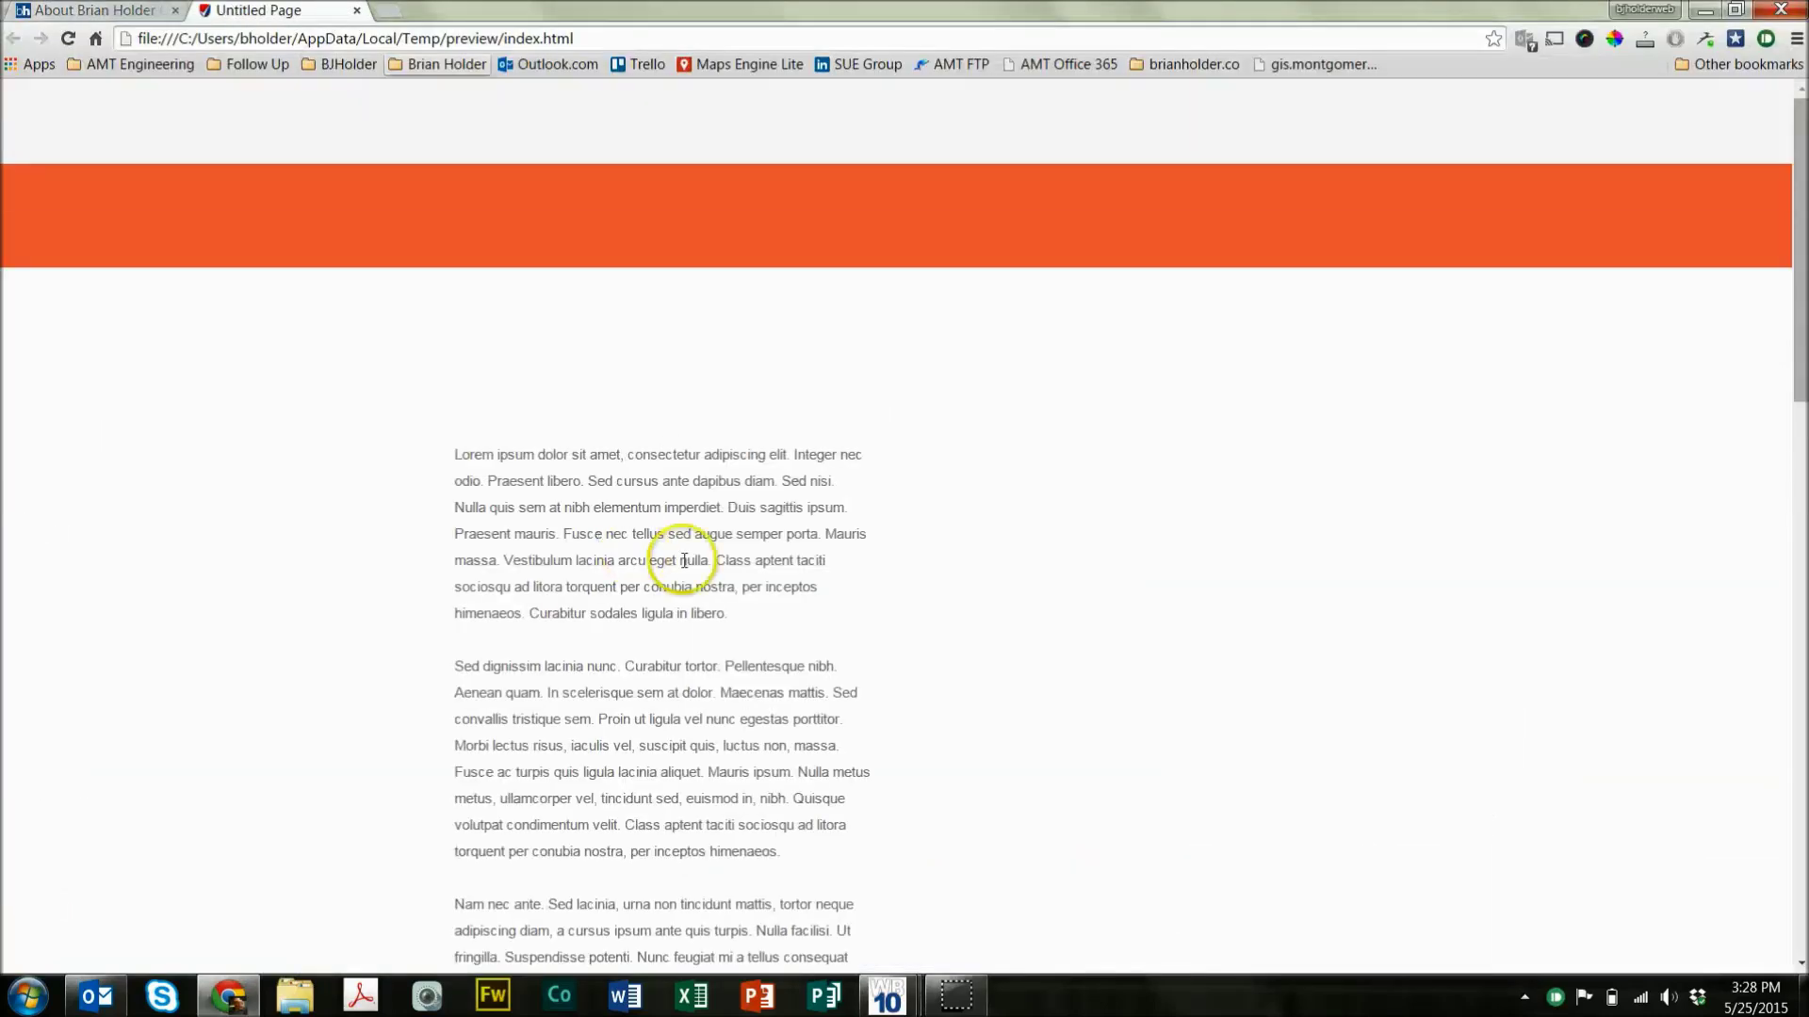
click(358, 13)
mouse_move(890, 989)
click(961, 895)
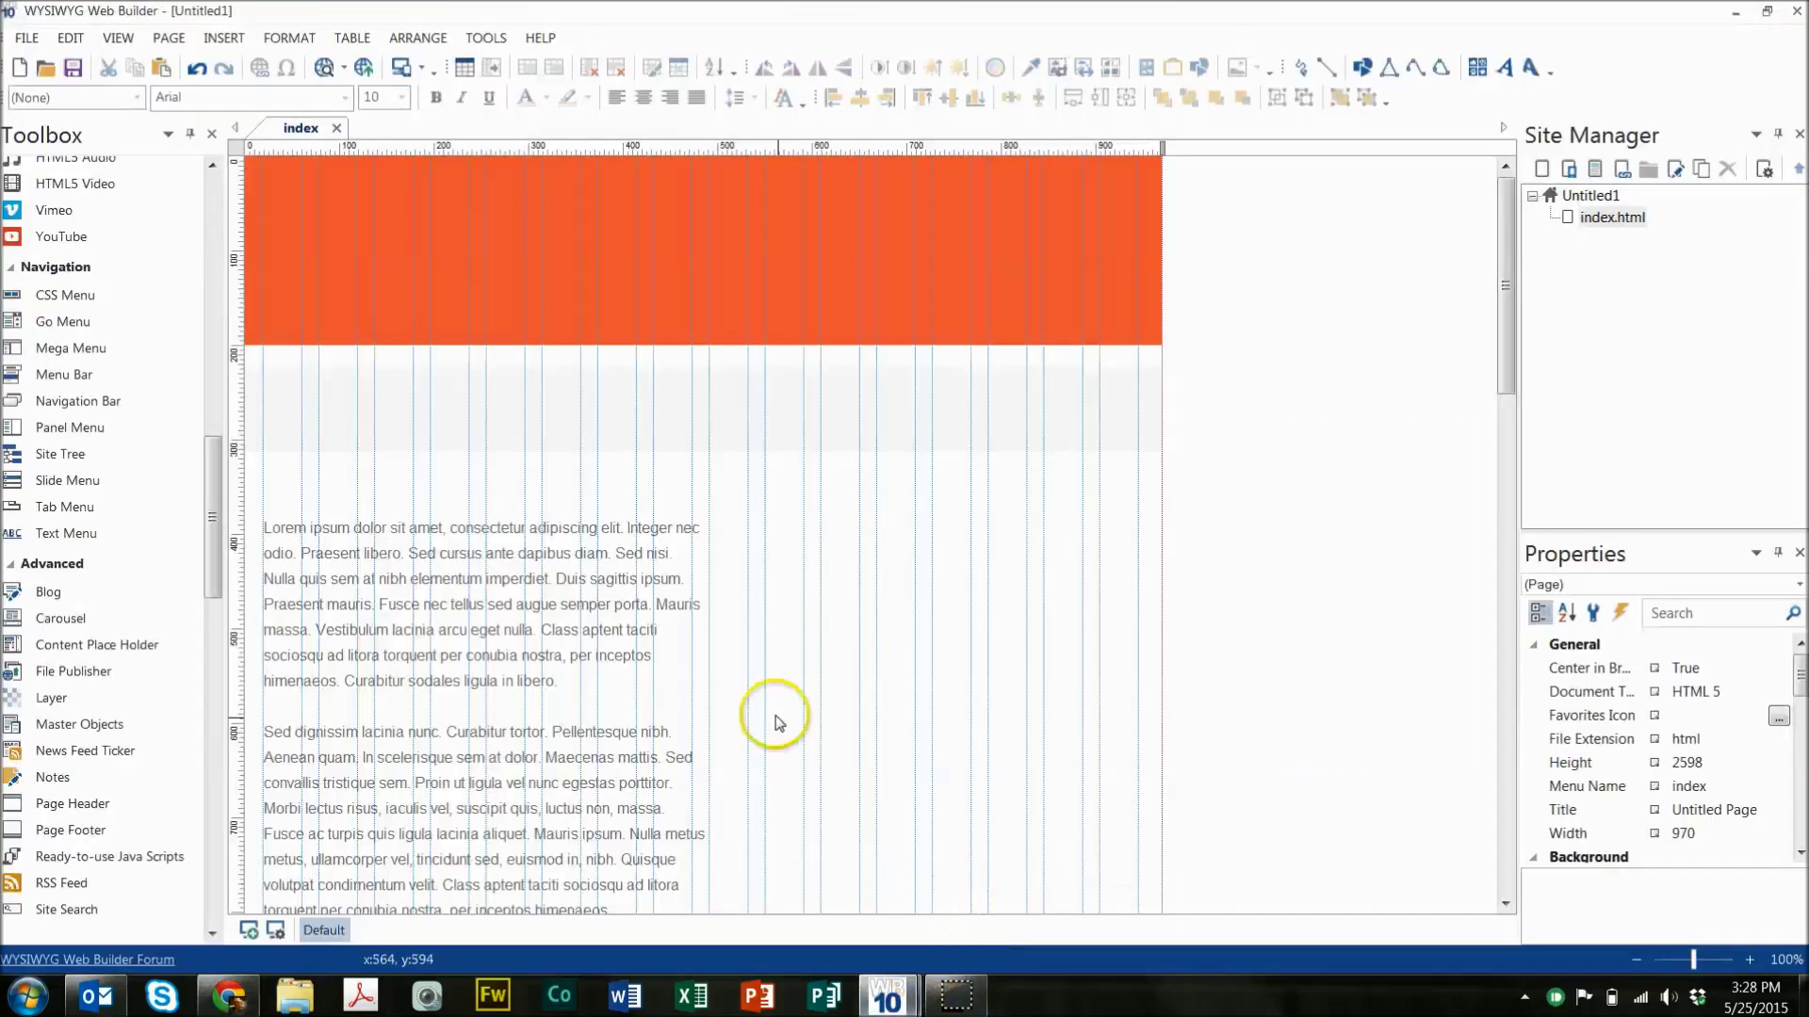
Set the band's background colour to blue and apply the settings.
double_click(699, 440)
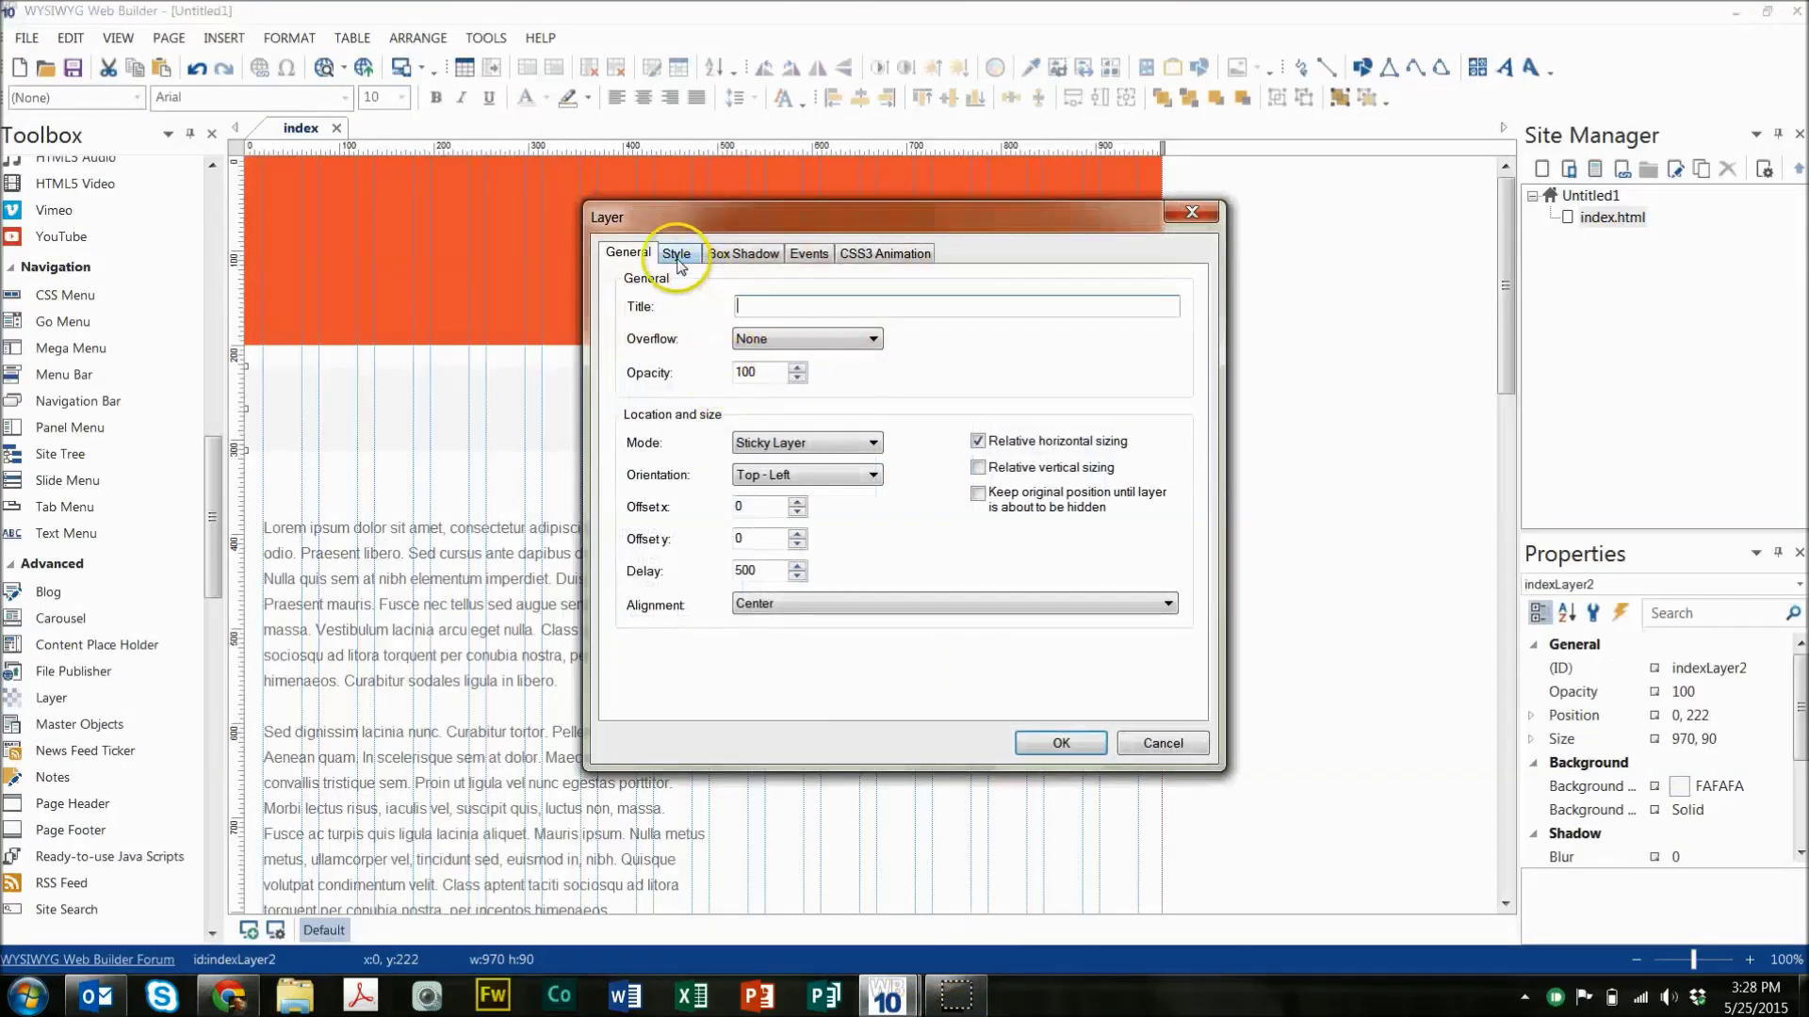
click(676, 254)
click(754, 409)
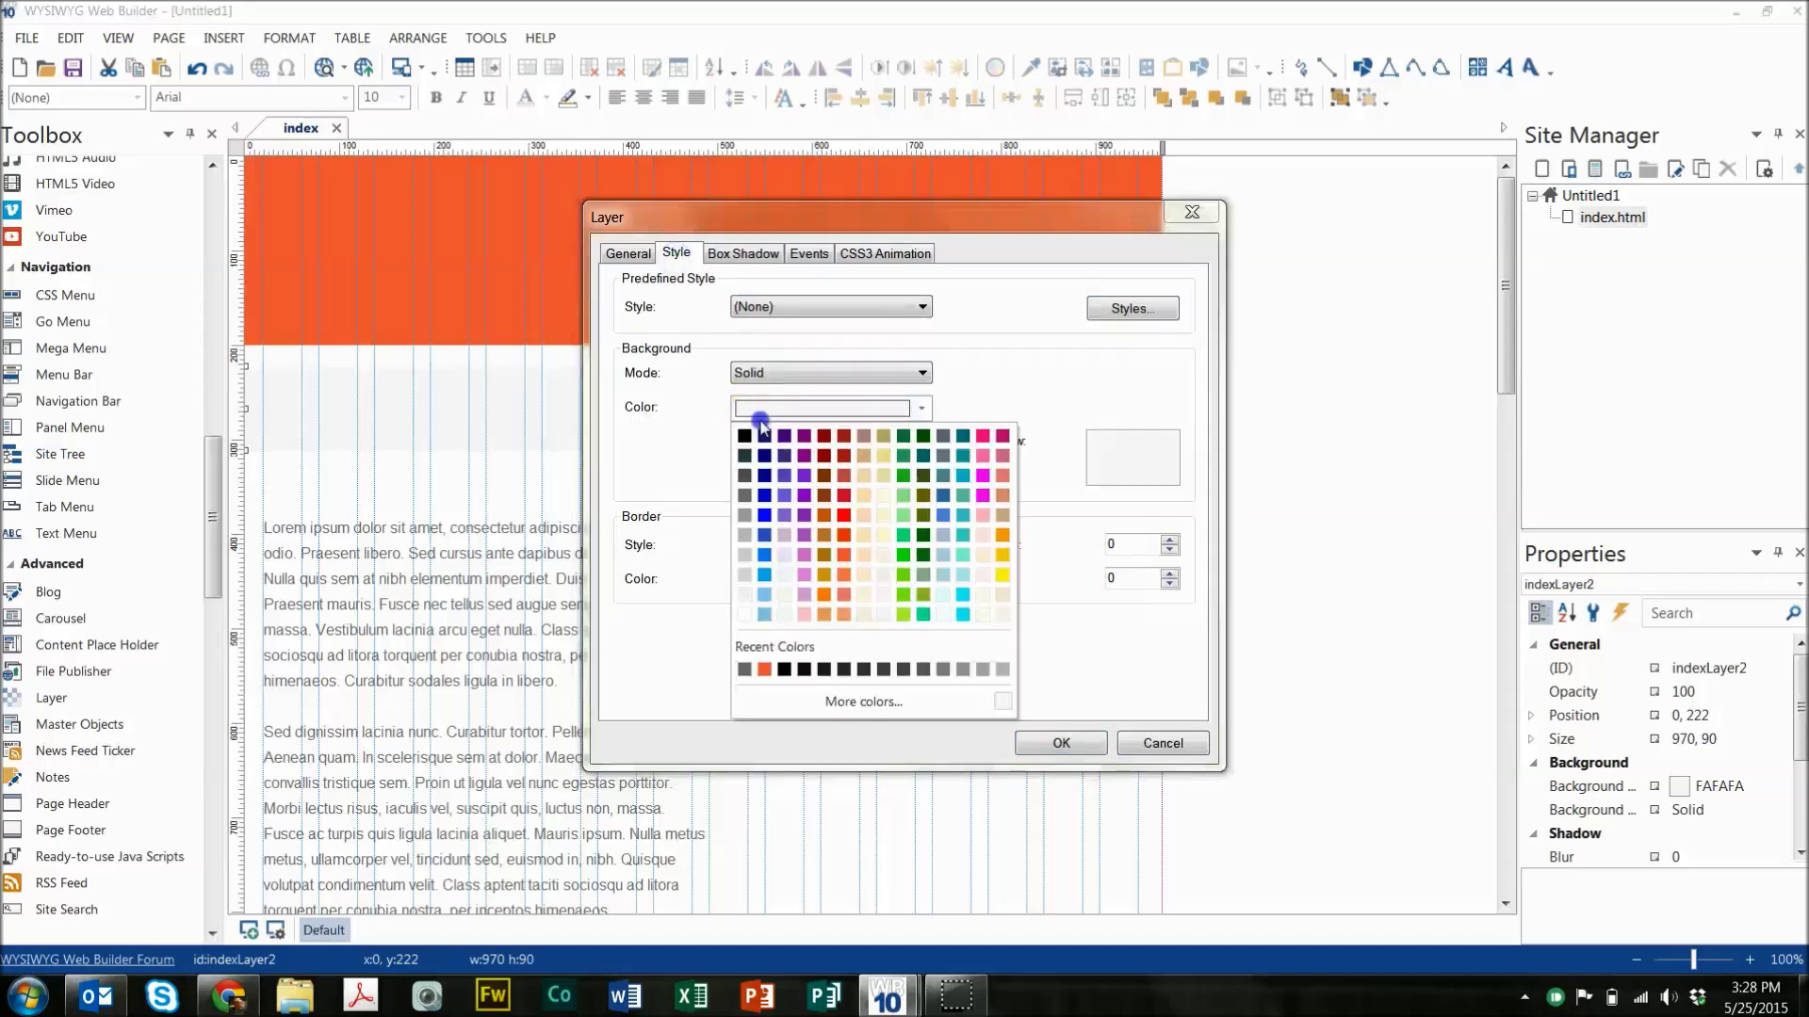
click(765, 573)
click(1053, 742)
click(827, 484)
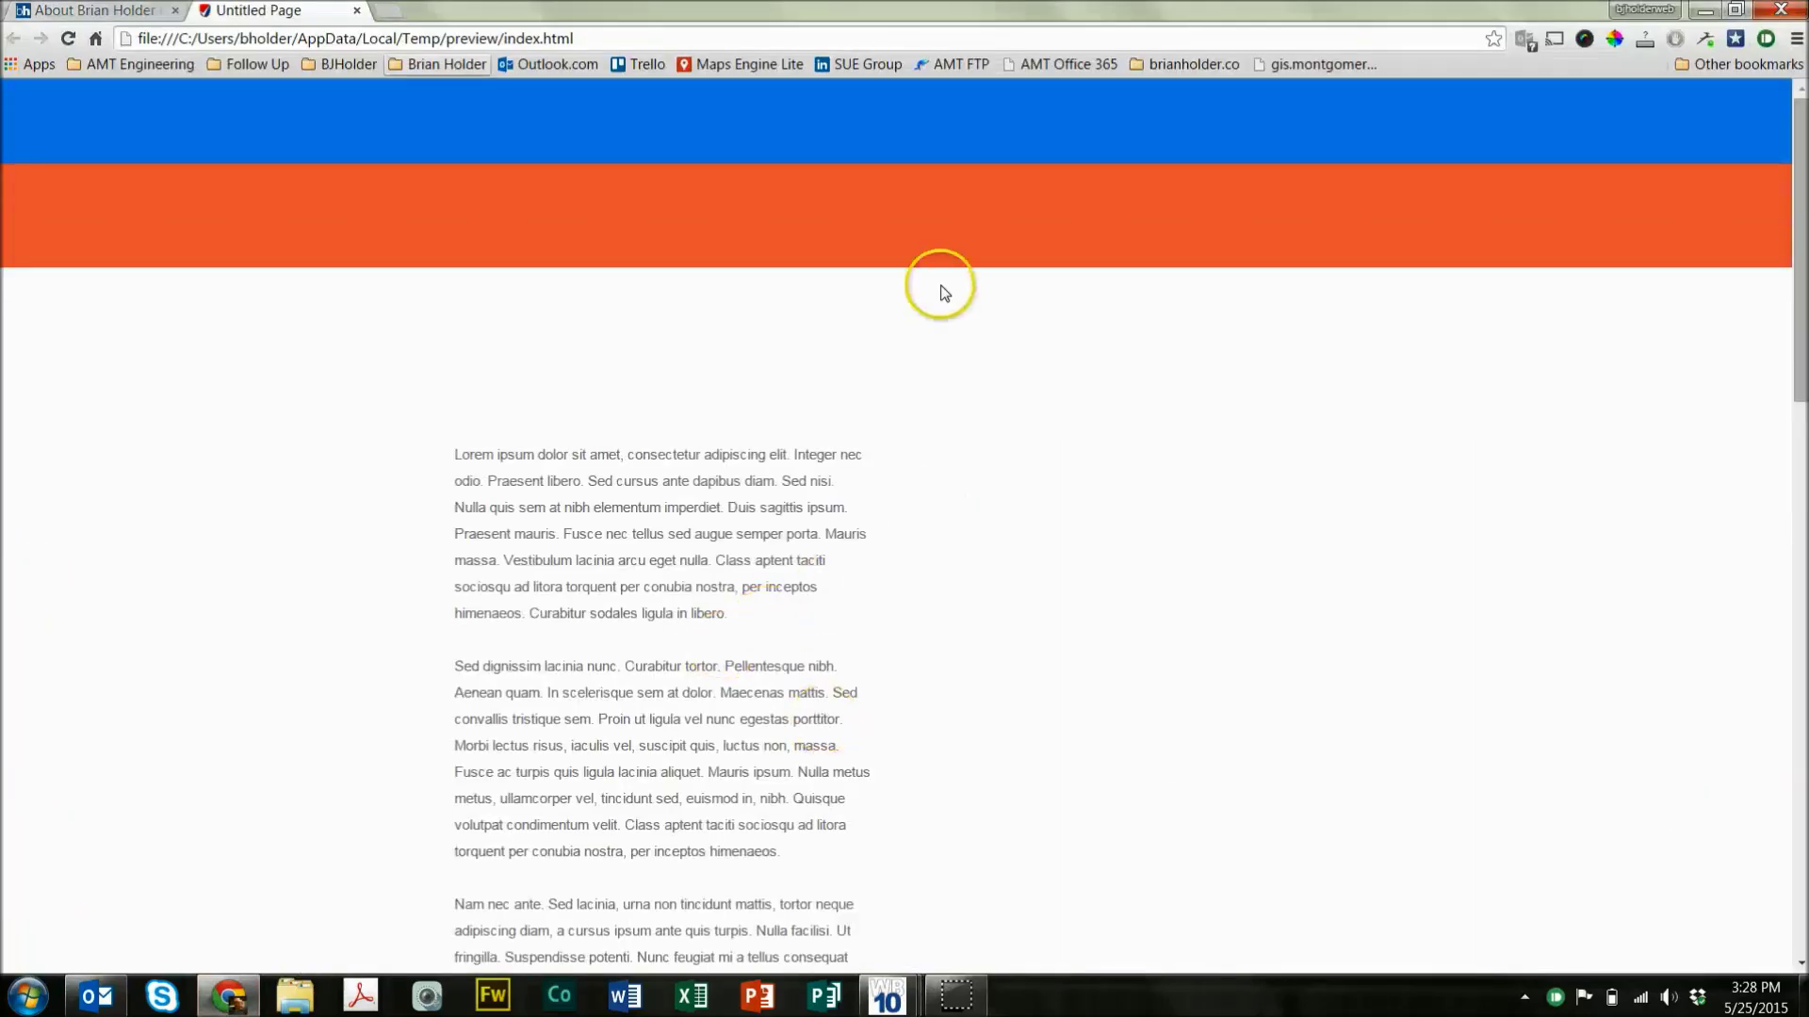
Scroll the preview down and back up to verify the blue band stays pinned, then close it.
drag(1799, 111, 1800, 685)
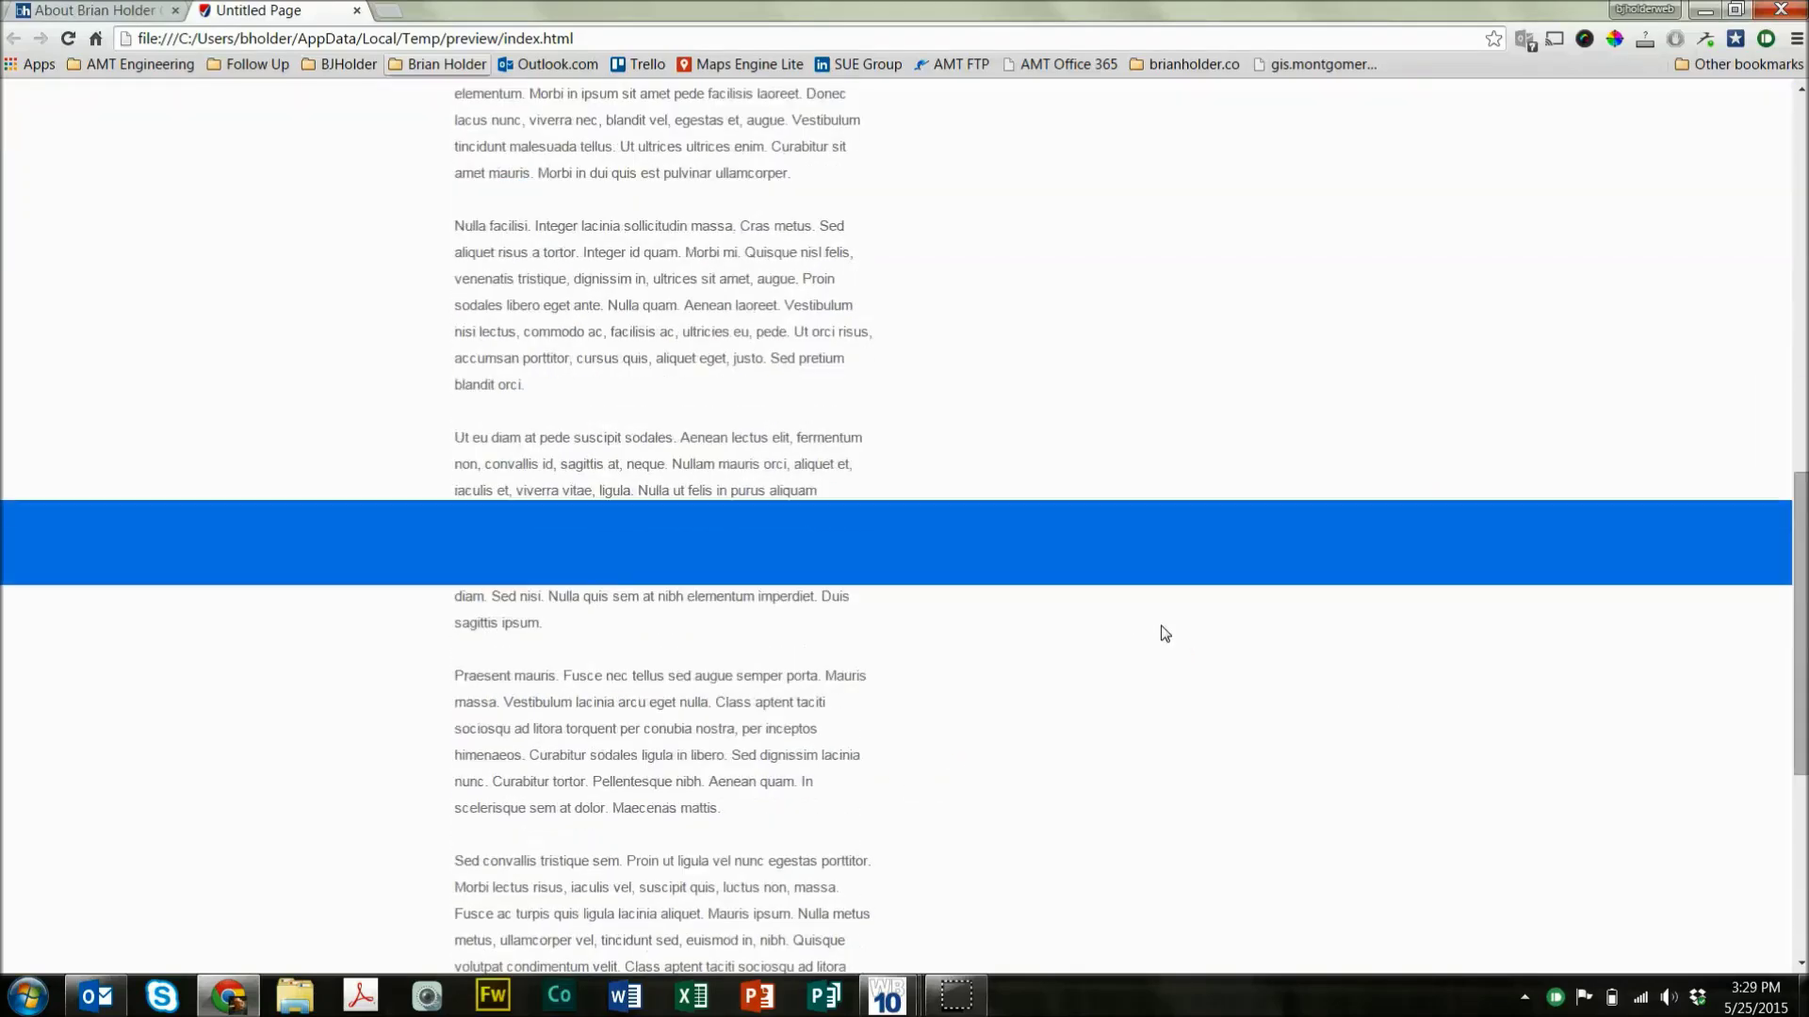
scroll(1165, 633, up, 6)
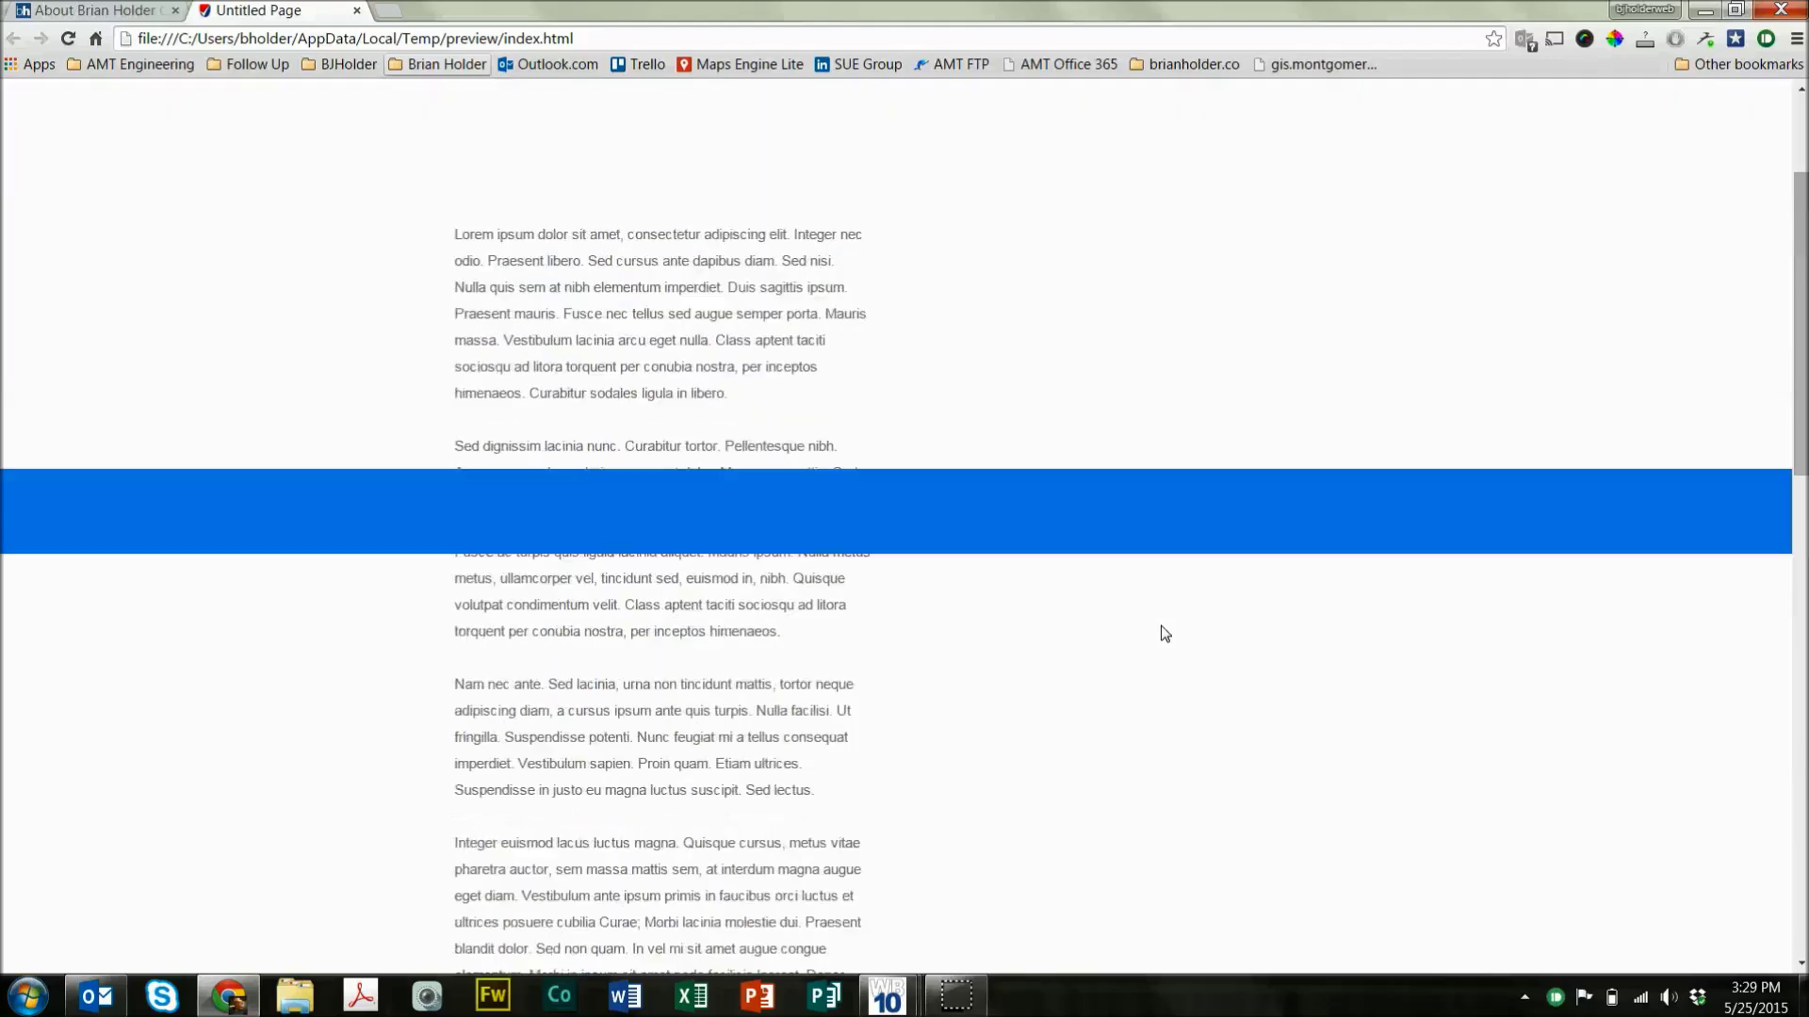
scroll(1166, 633, up, 2)
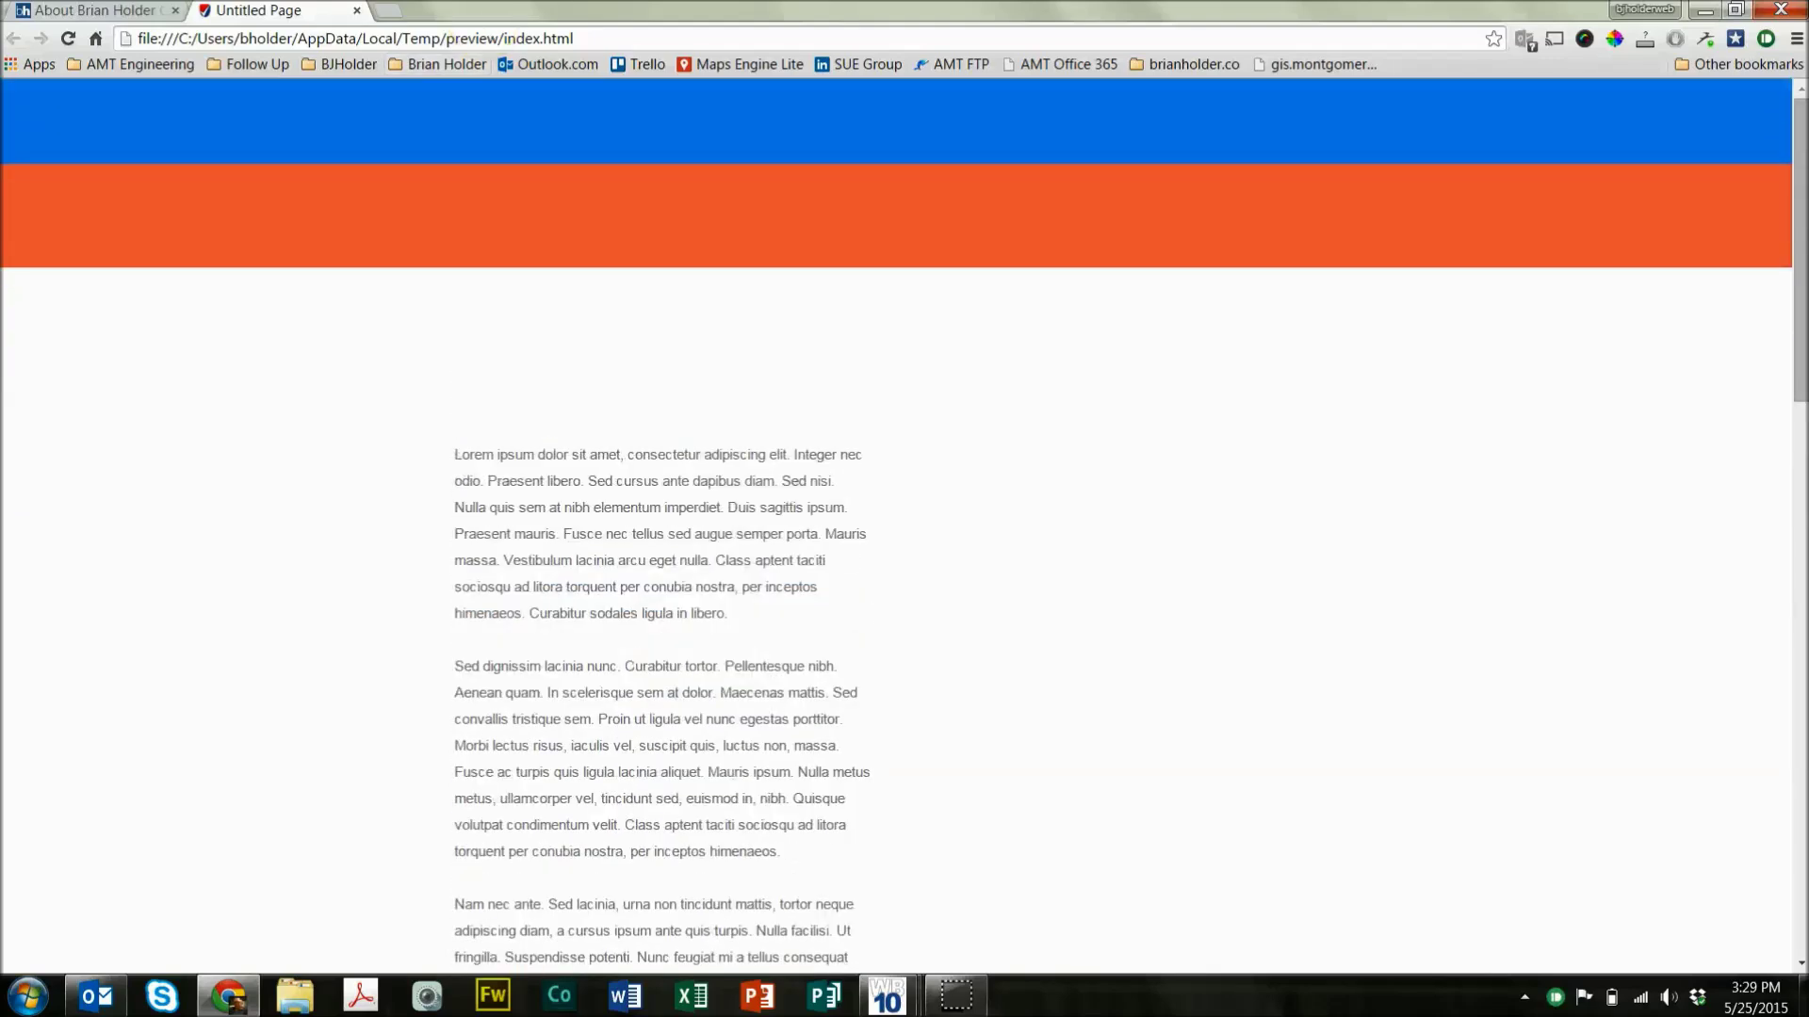
click(354, 12)
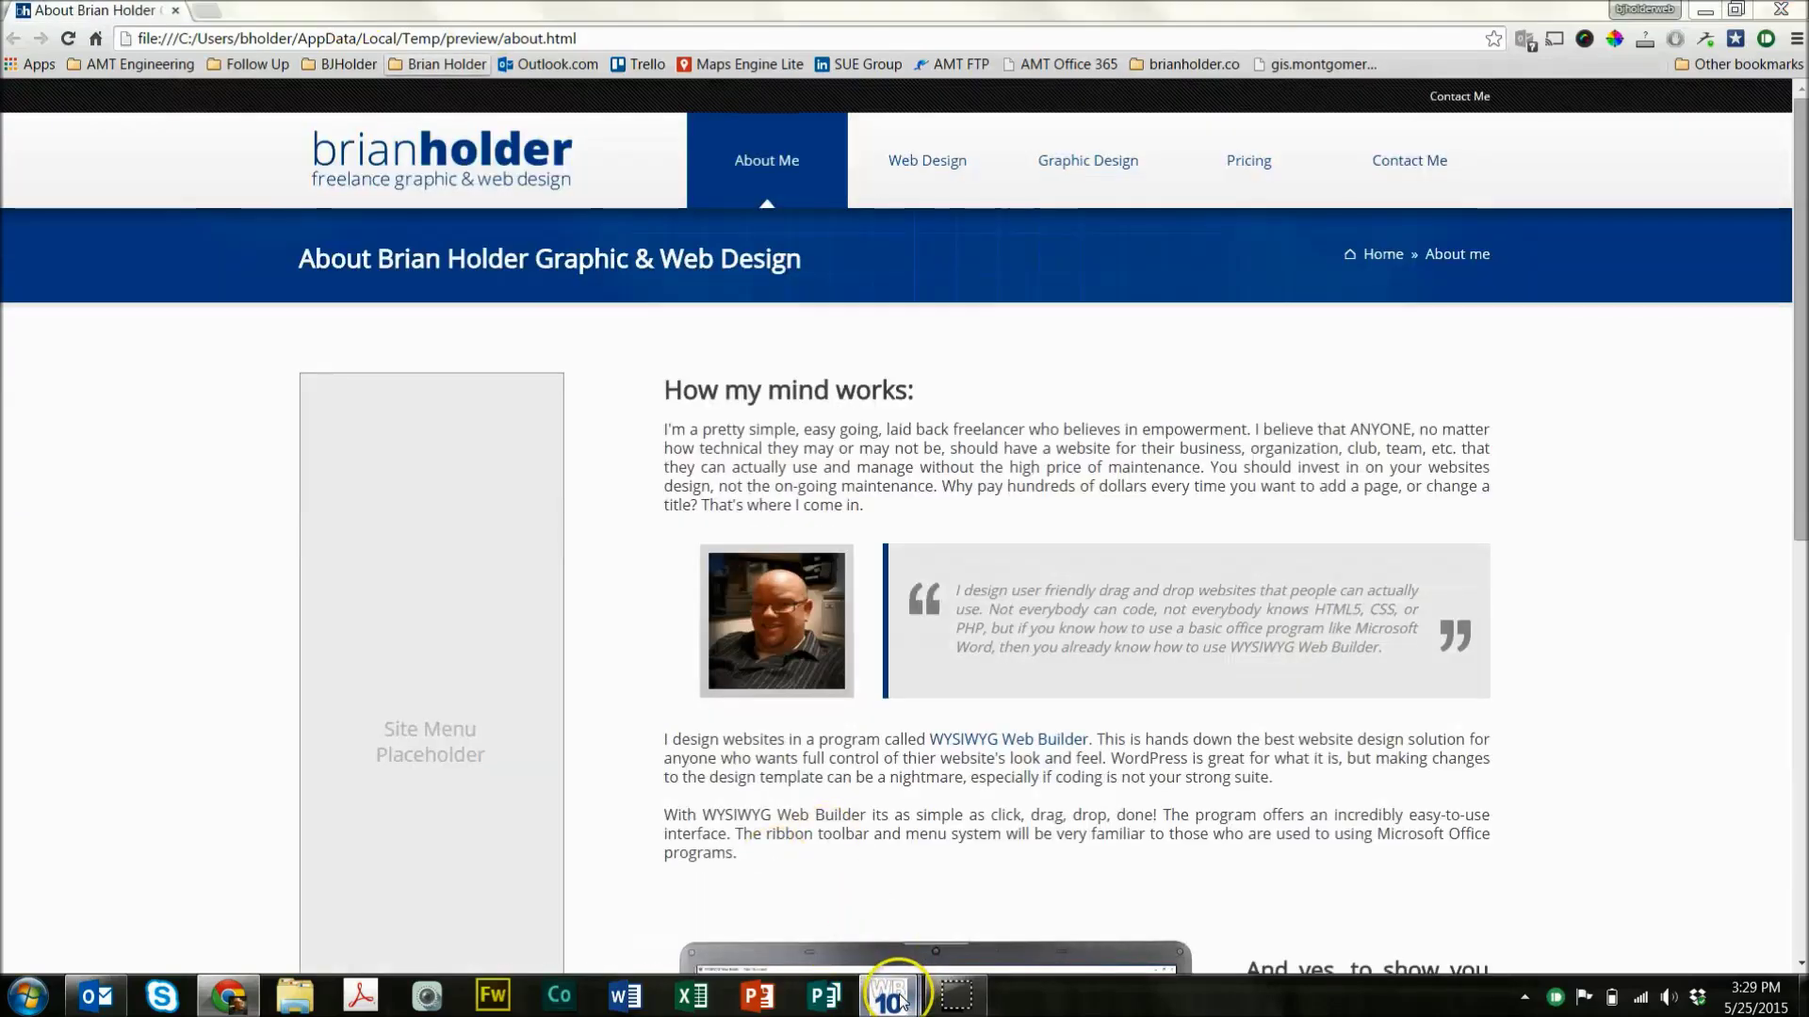
Change the blue band's Delay from 500 to 0 and apply the layer settings.
mouse_move(885, 991)
click(979, 924)
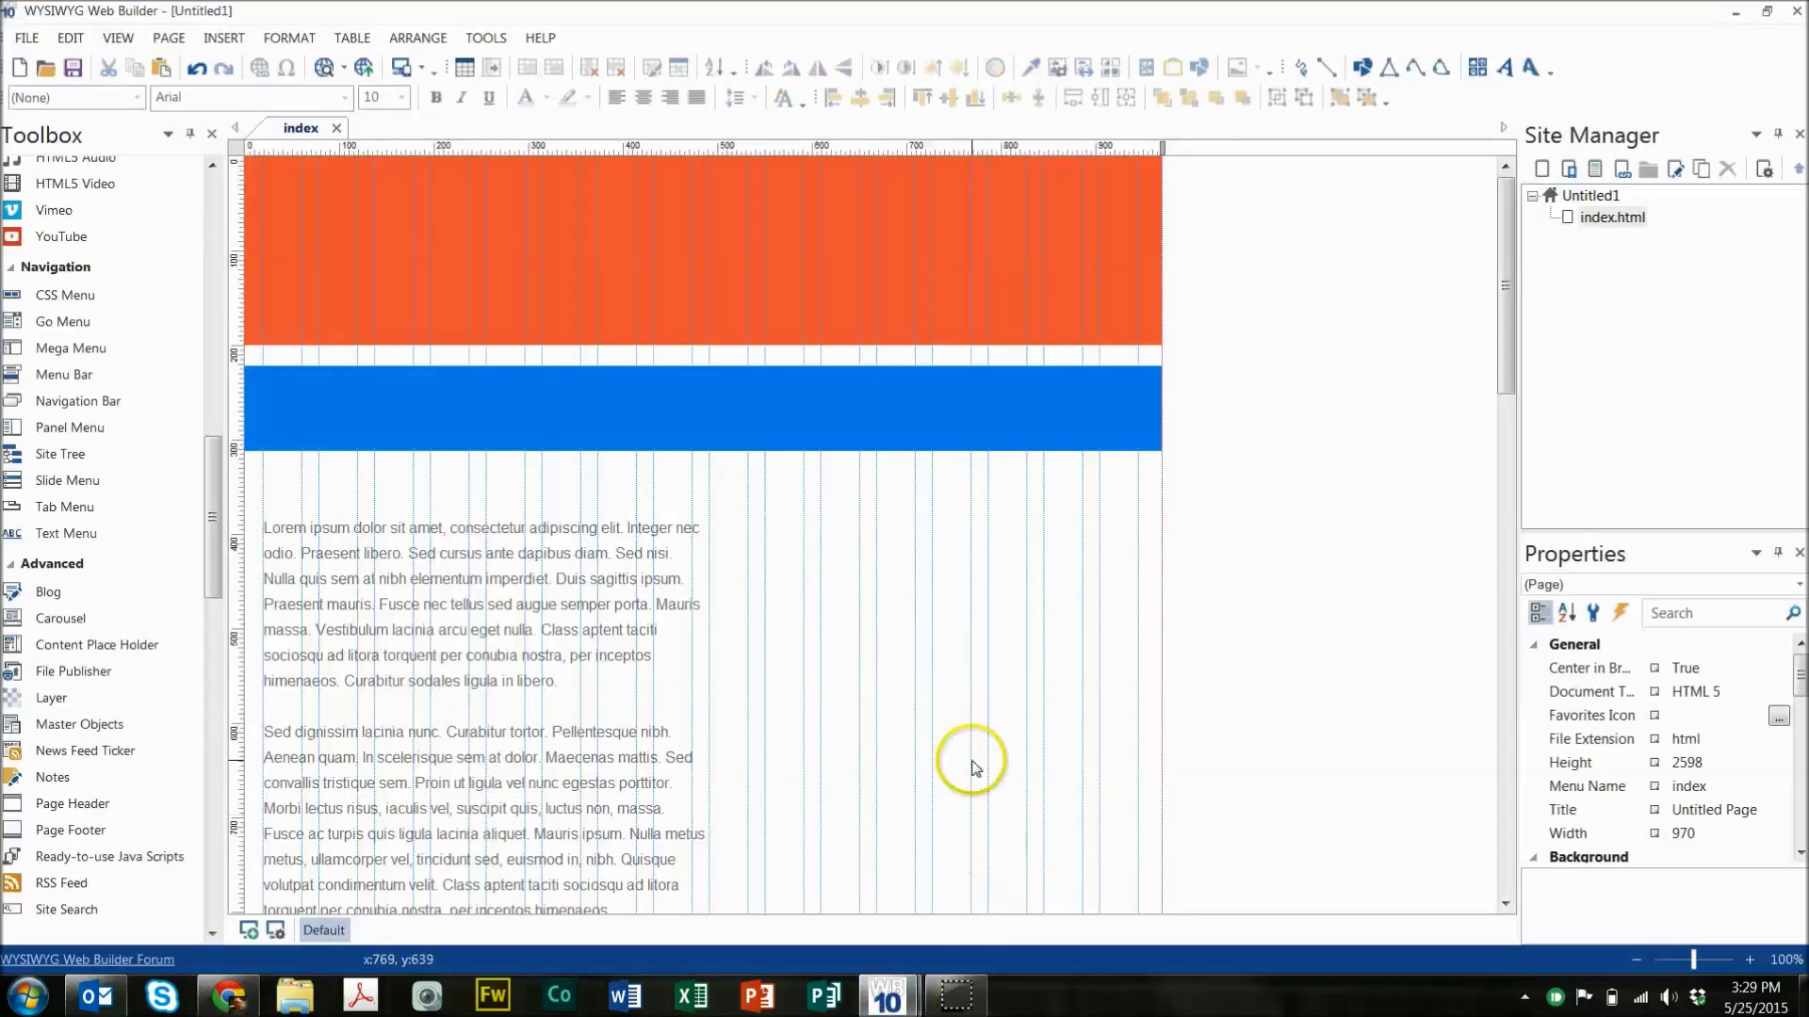
double_click(835, 392)
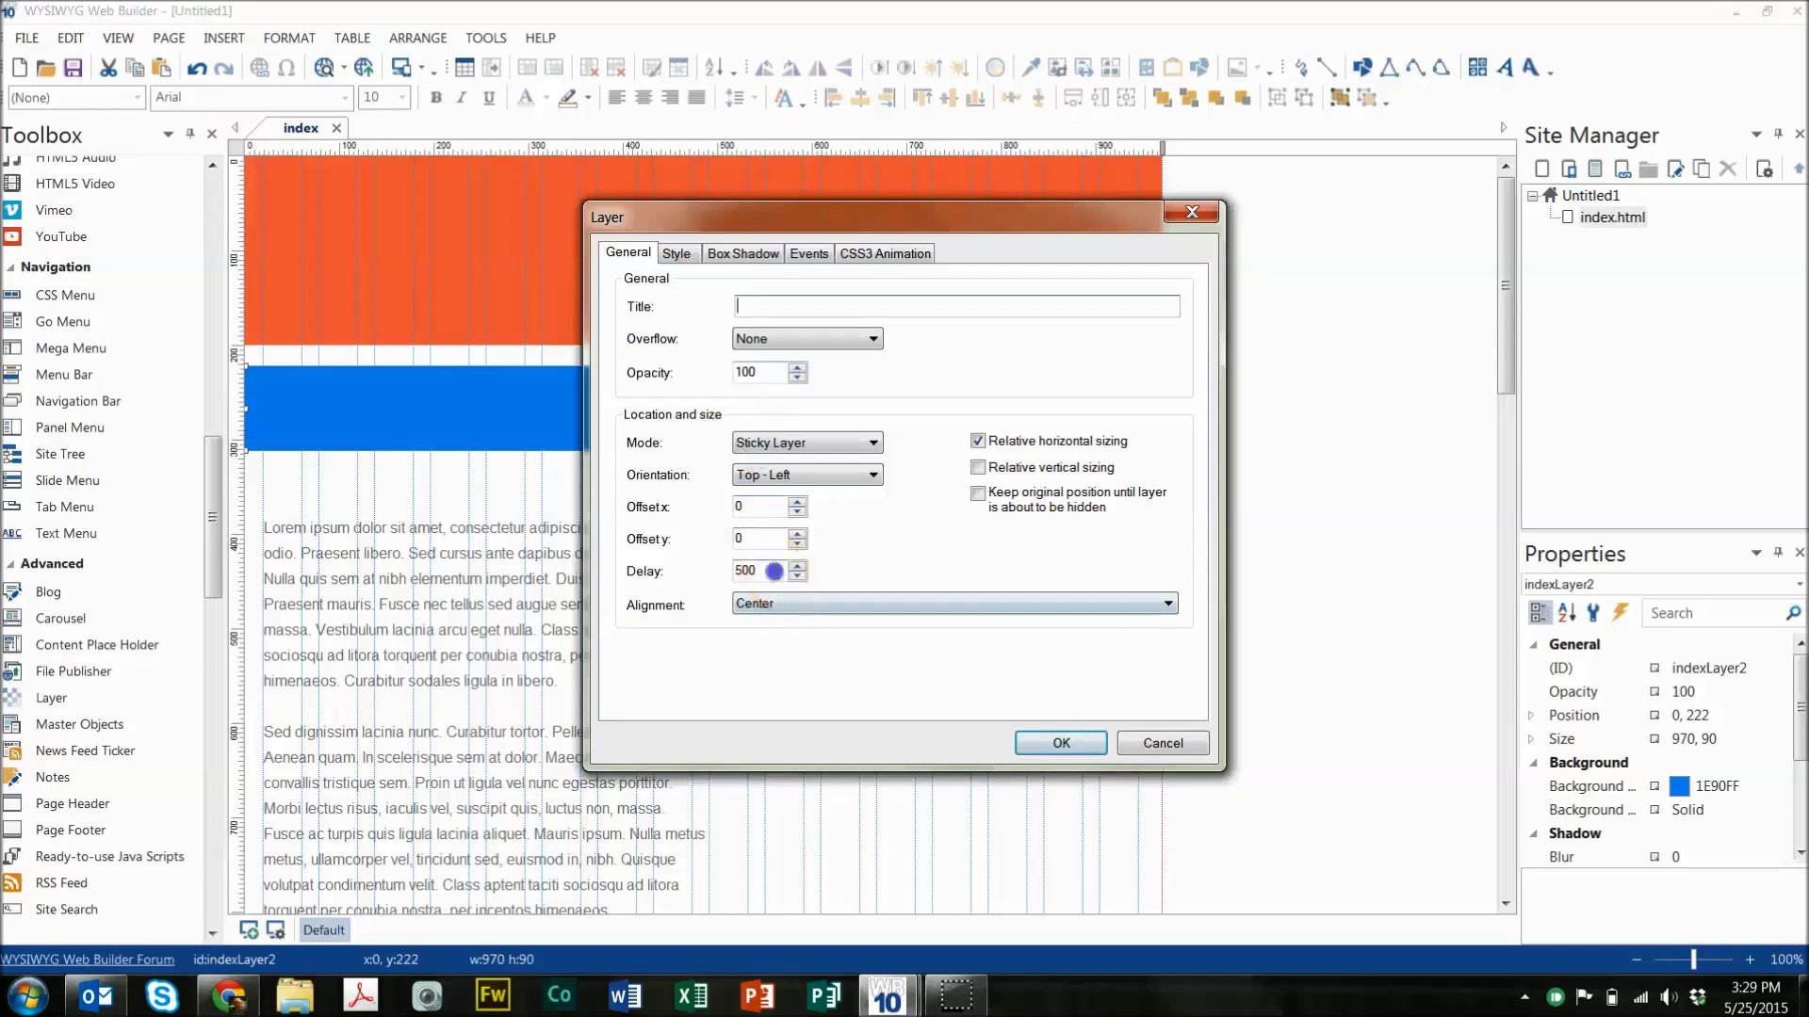
double_click(768, 571)
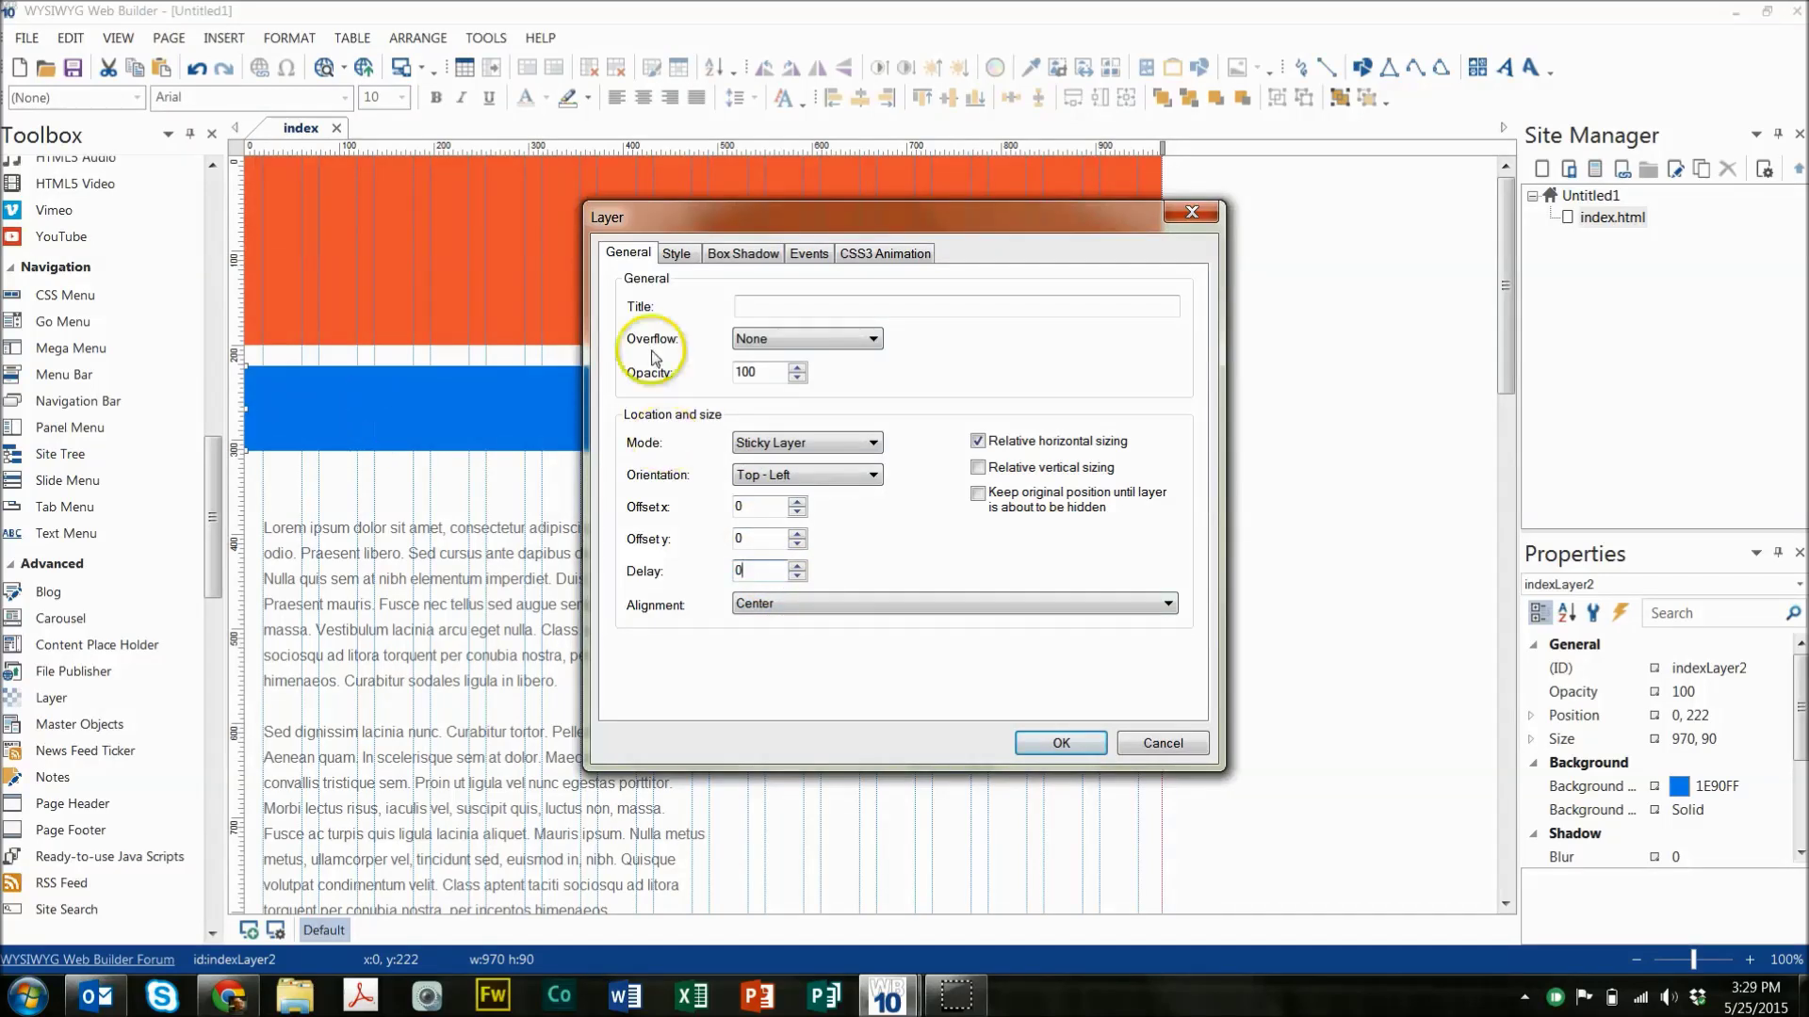
click(678, 257)
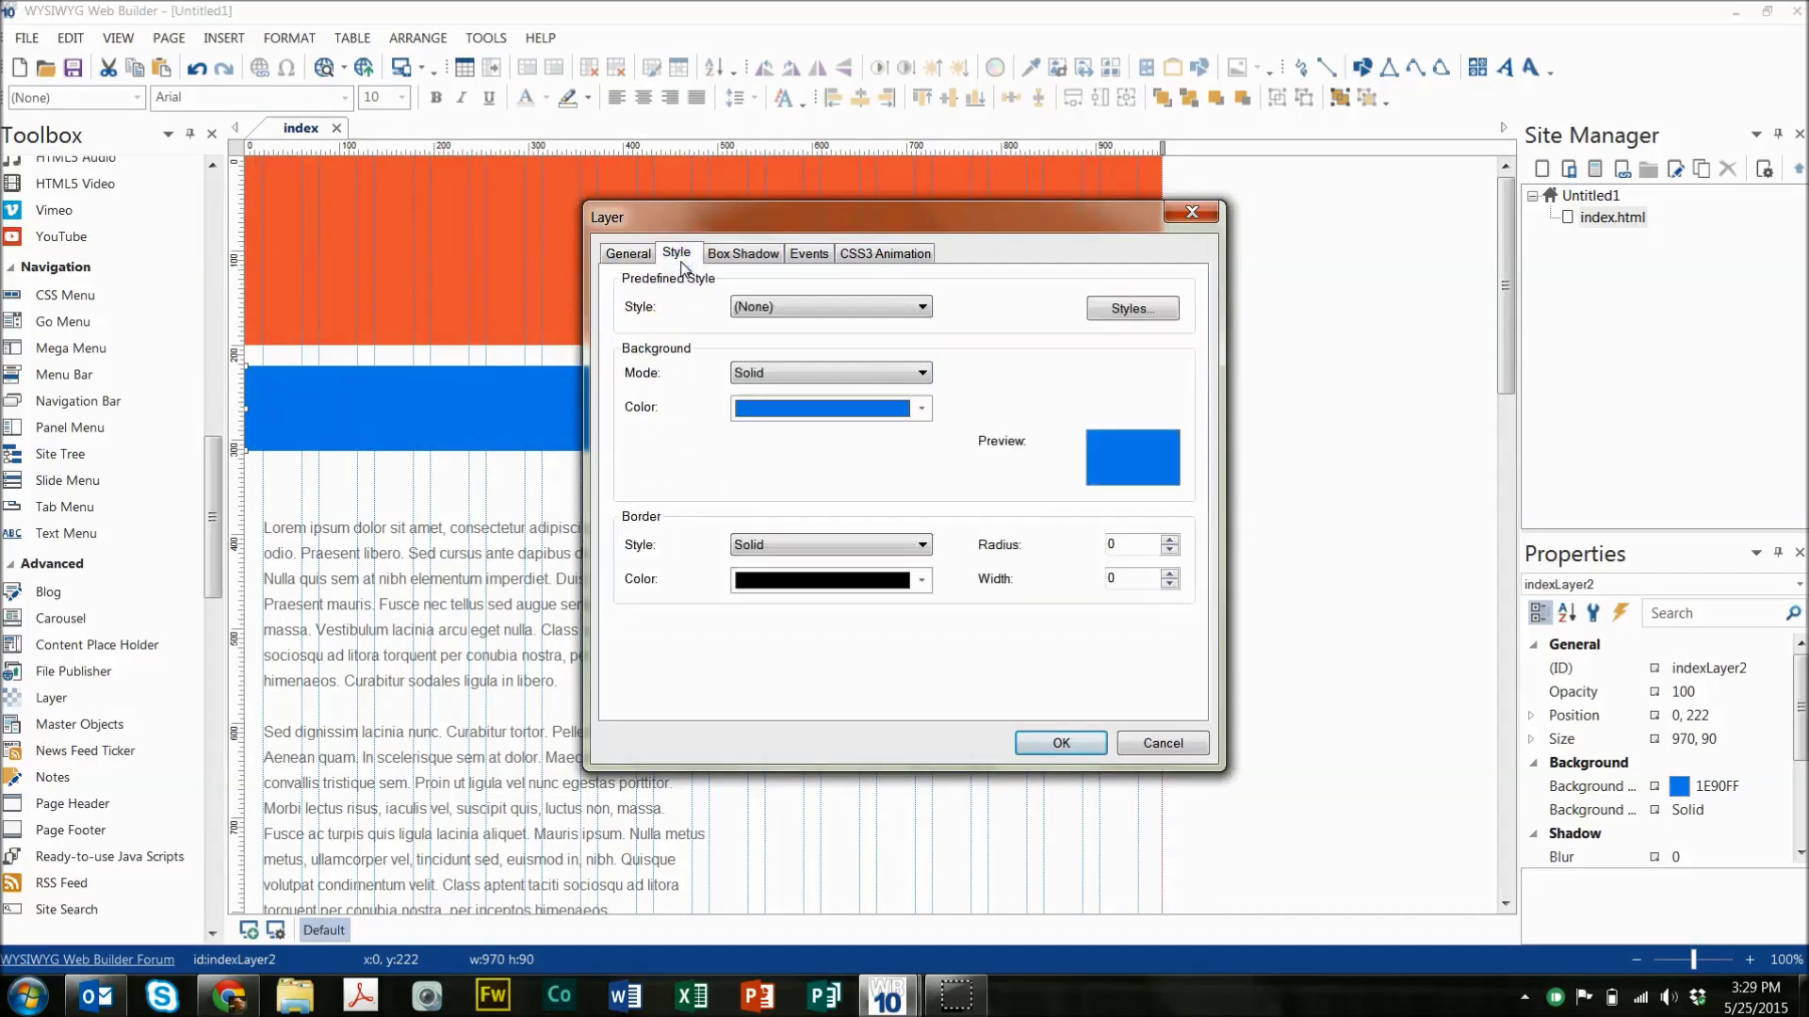
click(1059, 743)
click(1009, 606)
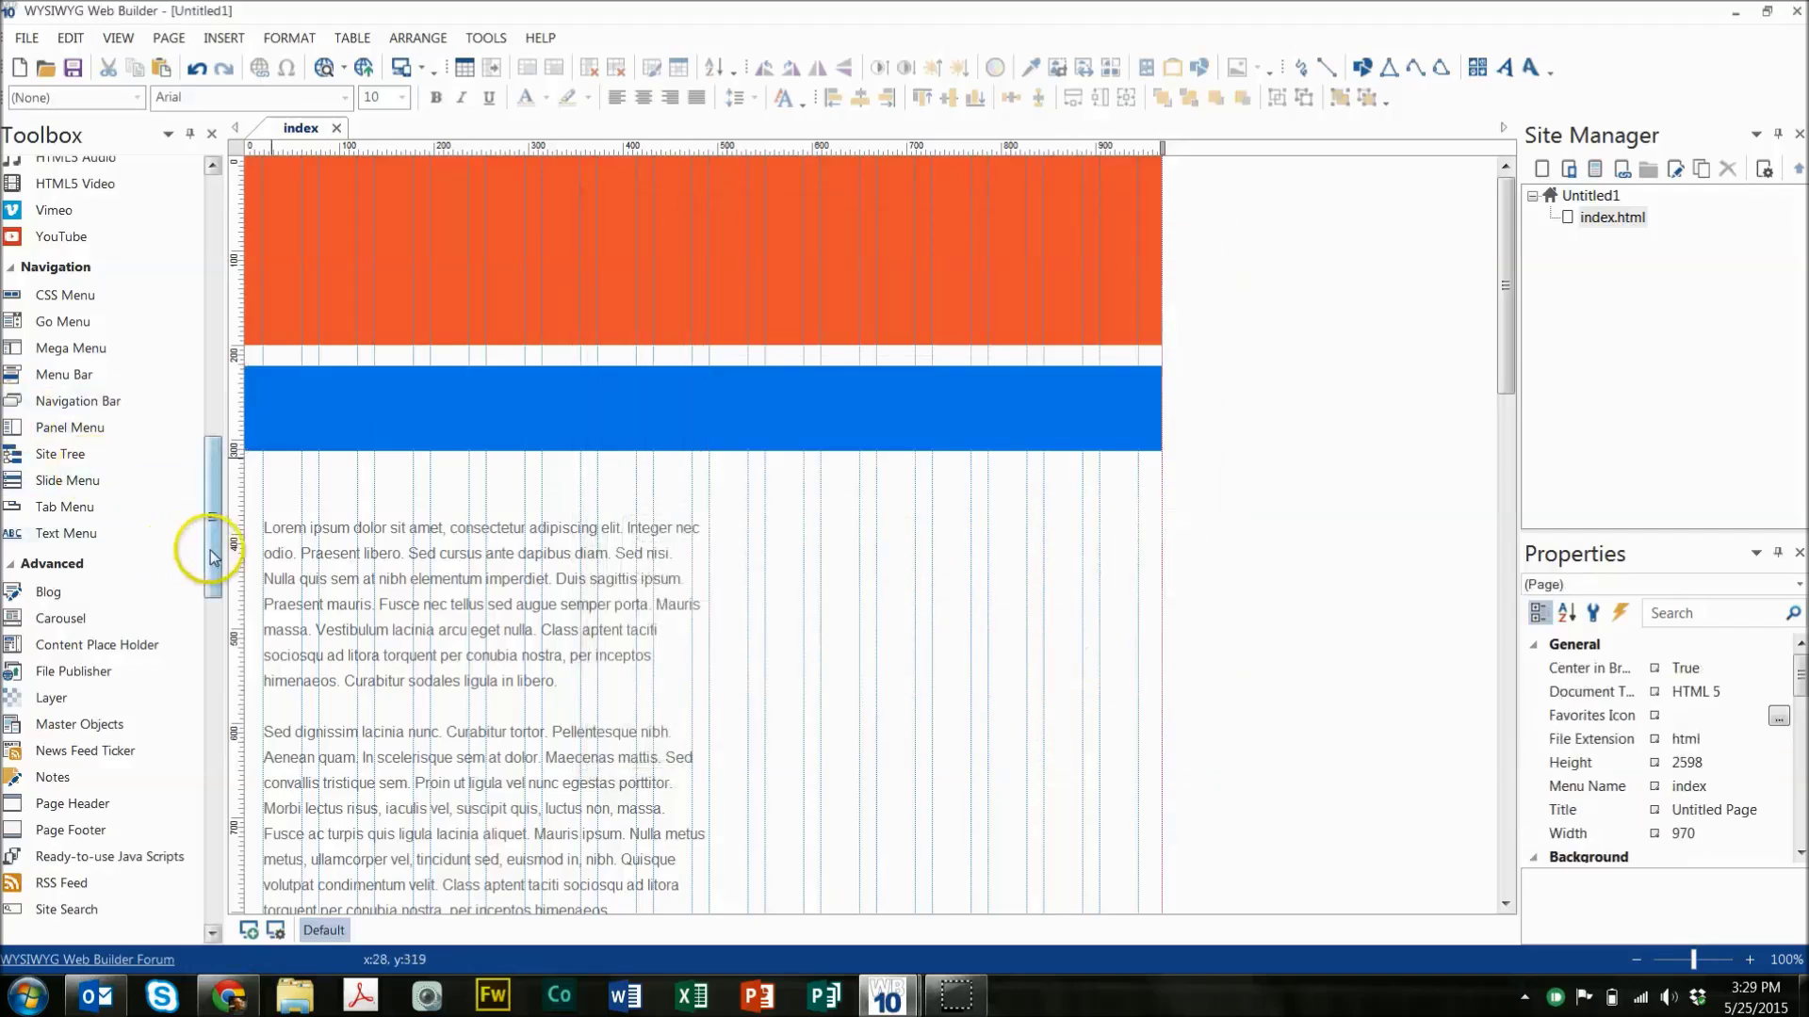
drag(211, 556, 211, 352)
Add a shape to the page and set its type to star.
mouse_move(53, 611)
mouse_down()
mouse_move(670, 507)
mouse_move(860, 507)
mouse_up()
double_click(863, 510)
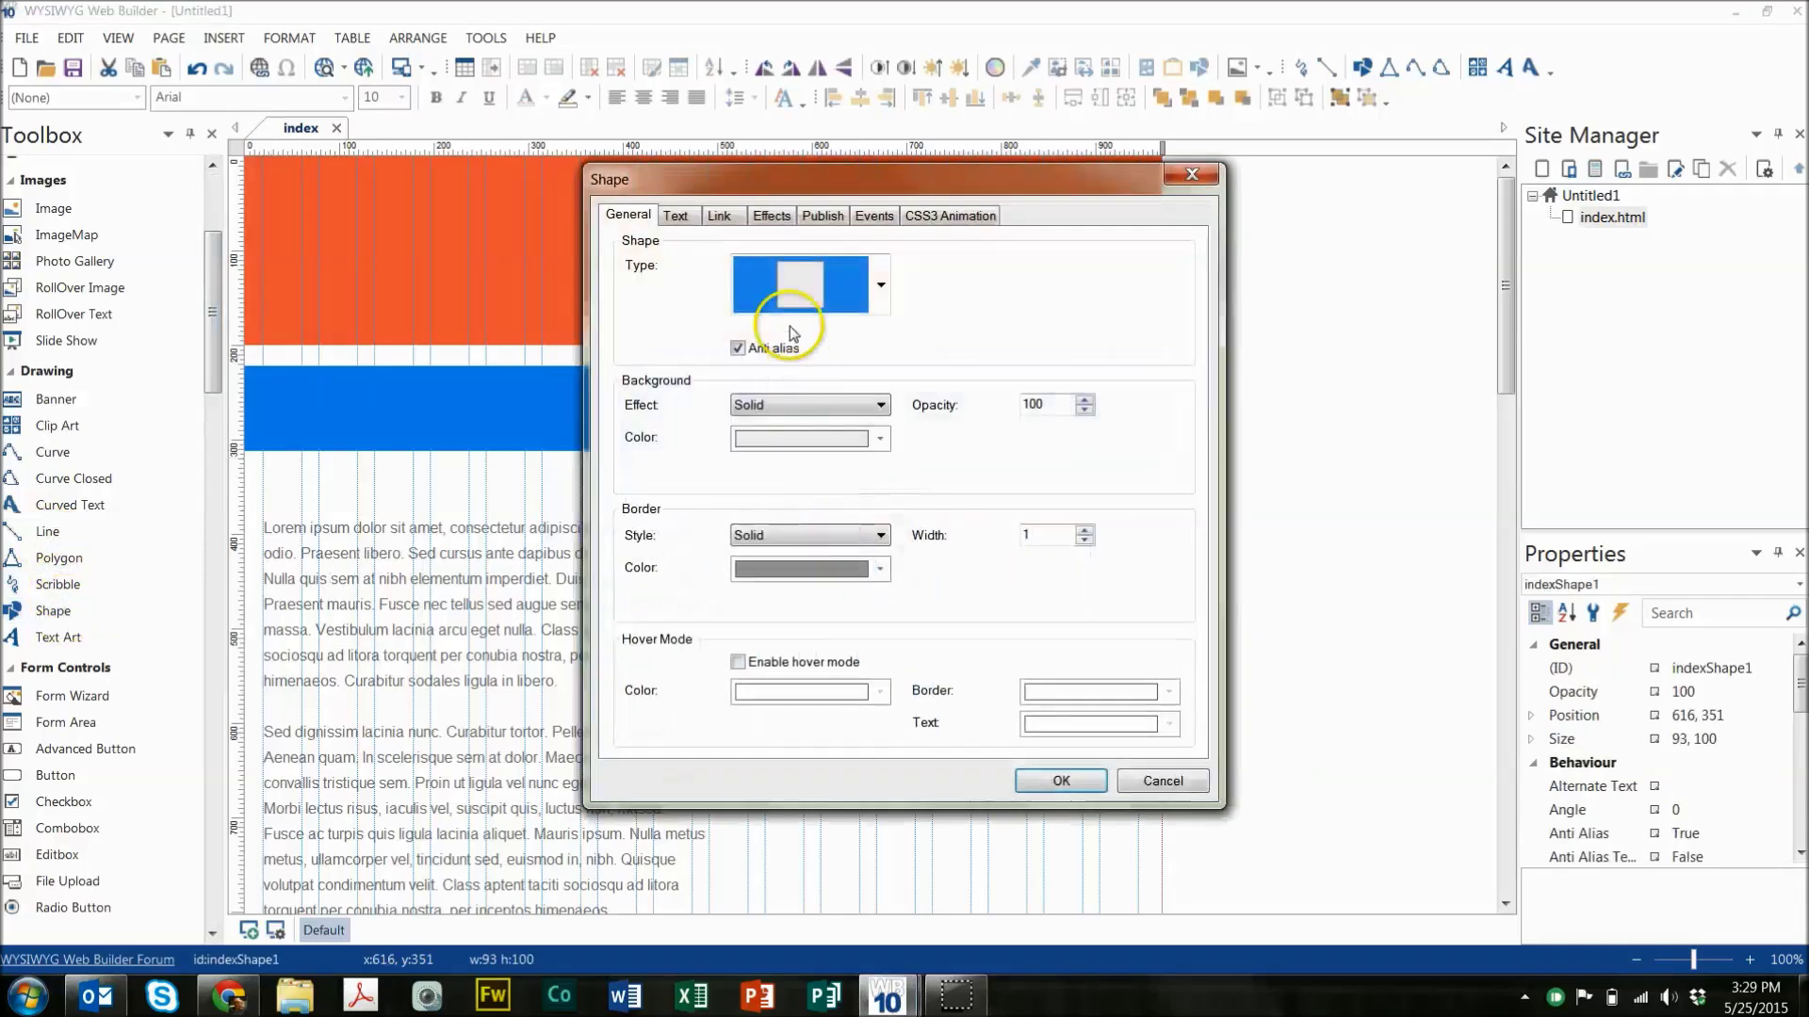
click(796, 294)
drag(882, 348, 898, 457)
click(822, 545)
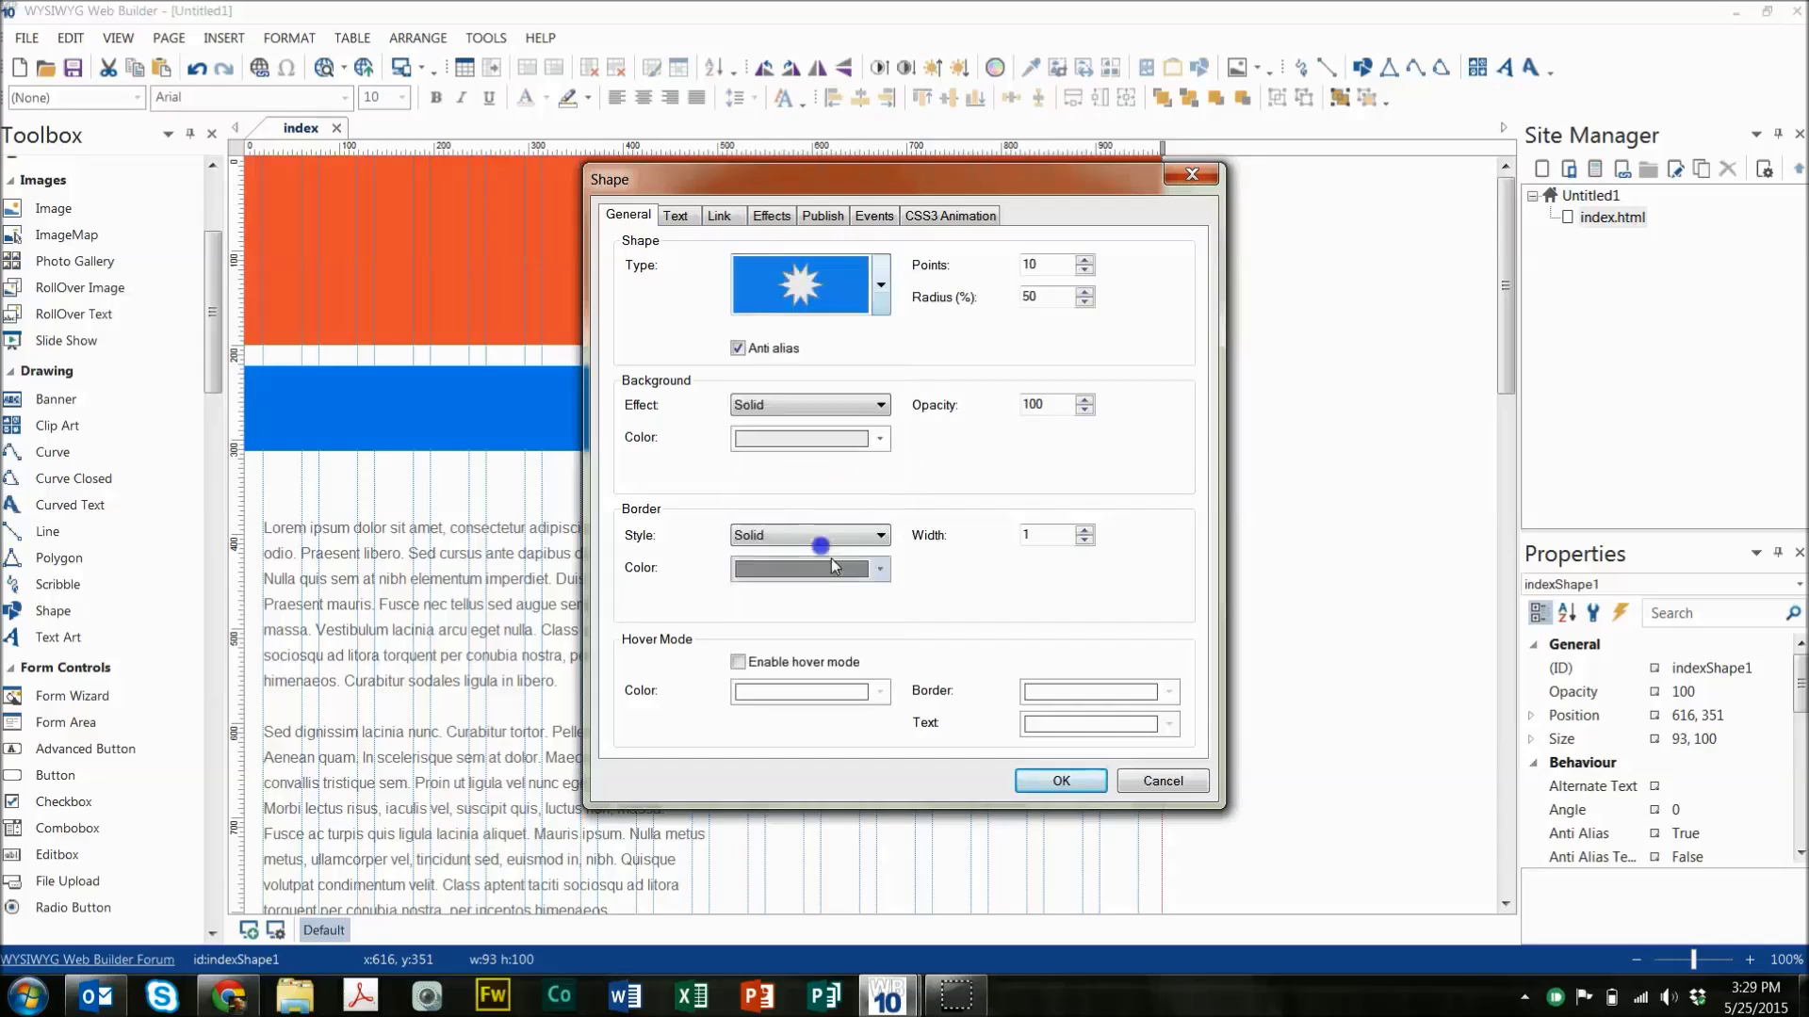
Give the star a white fill and 0 border, size it 60×60, and move it to the band's left end.
click(805, 453)
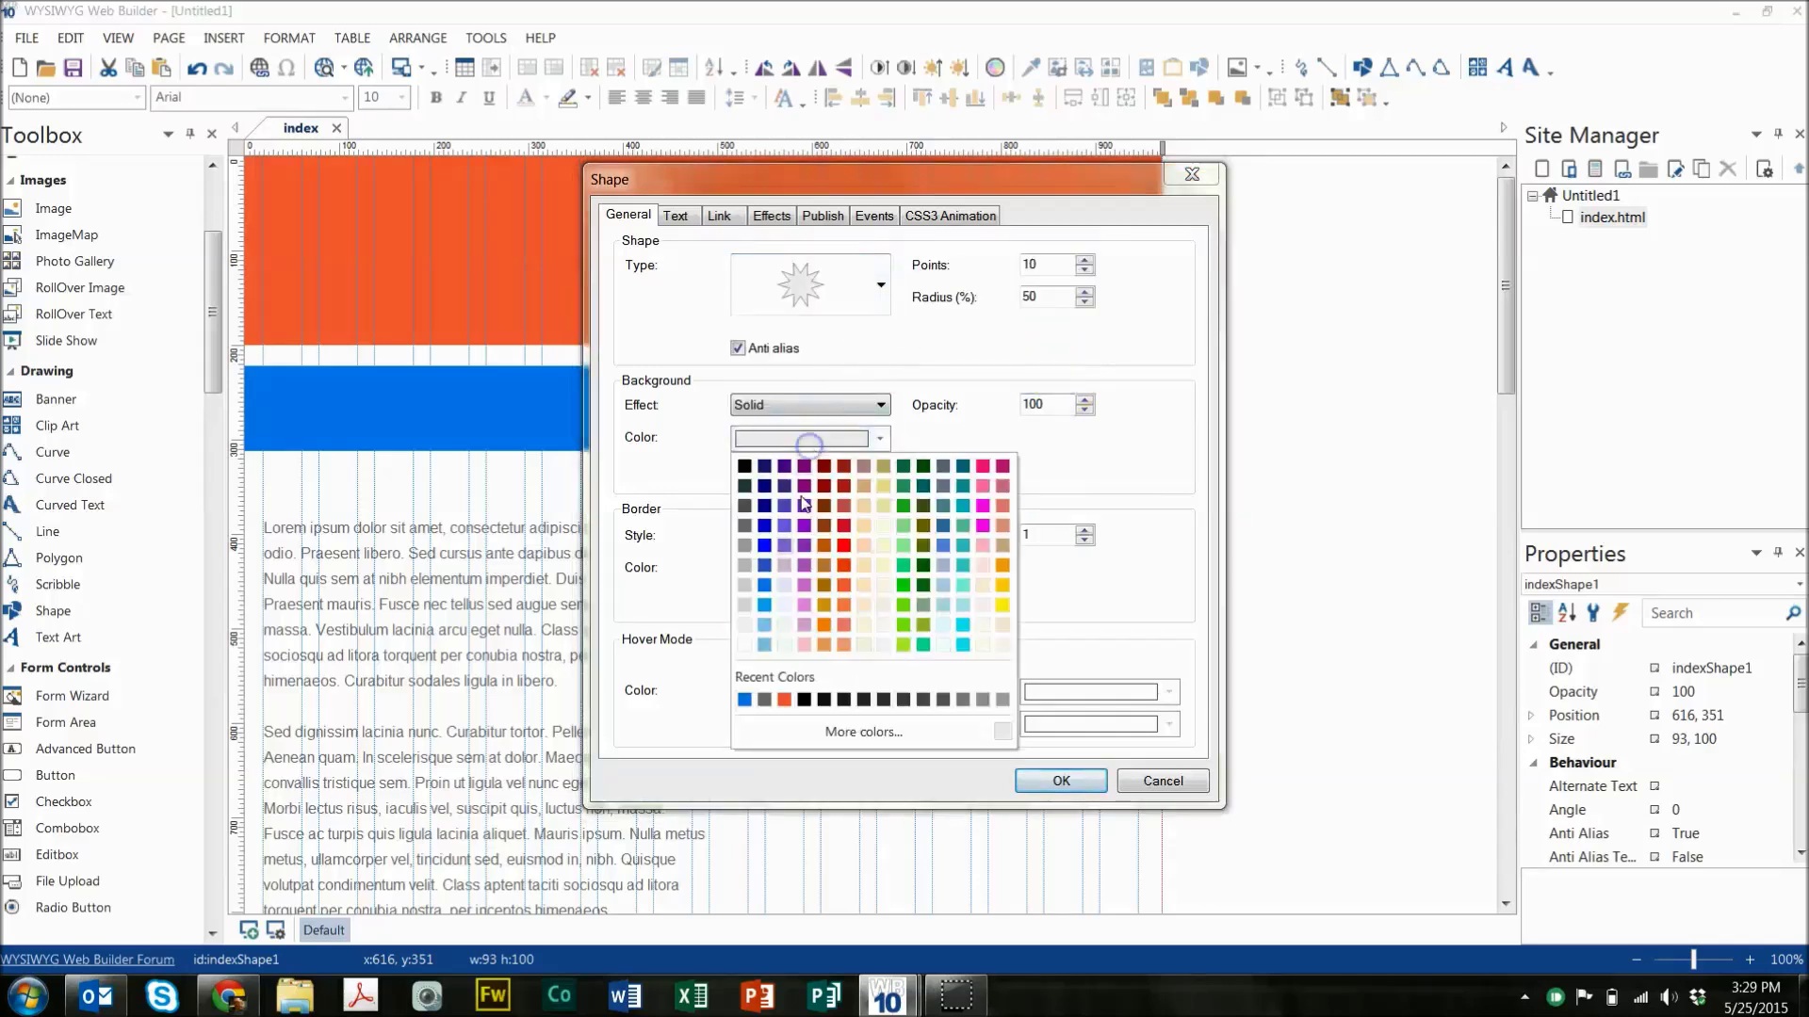
click(749, 646)
click(1084, 540)
click(1060, 782)
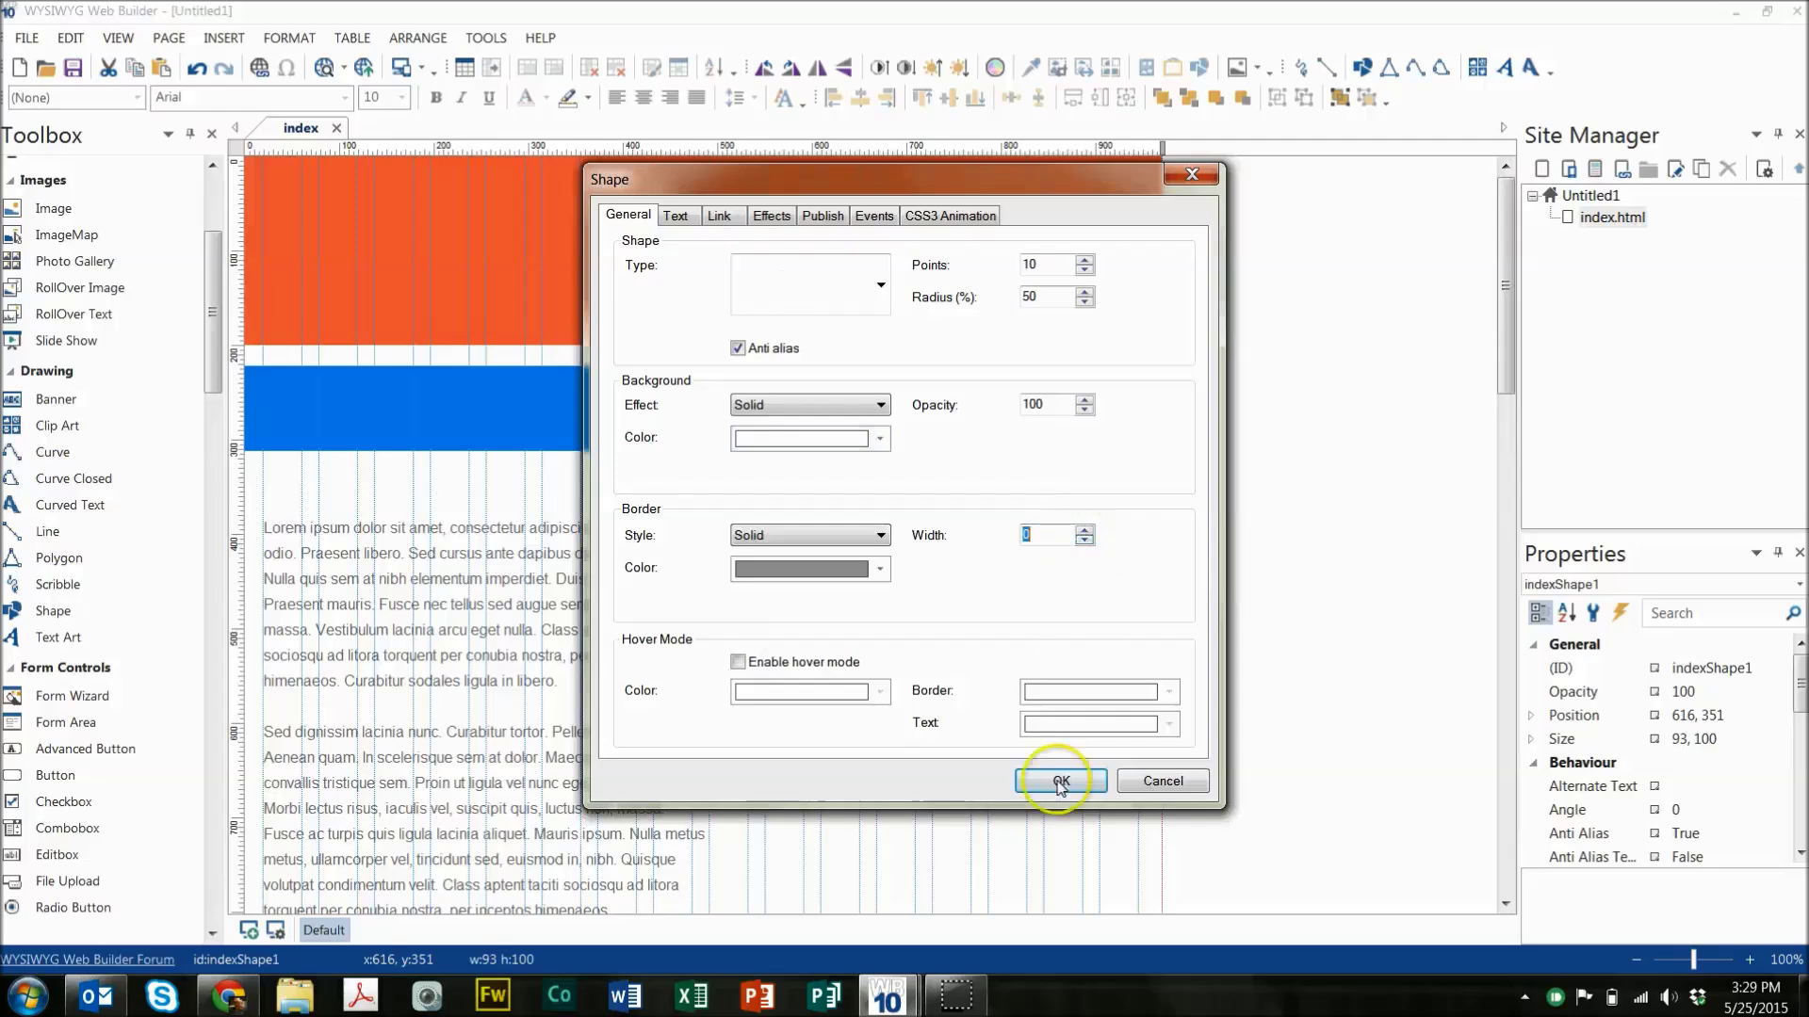
click(1621, 741)
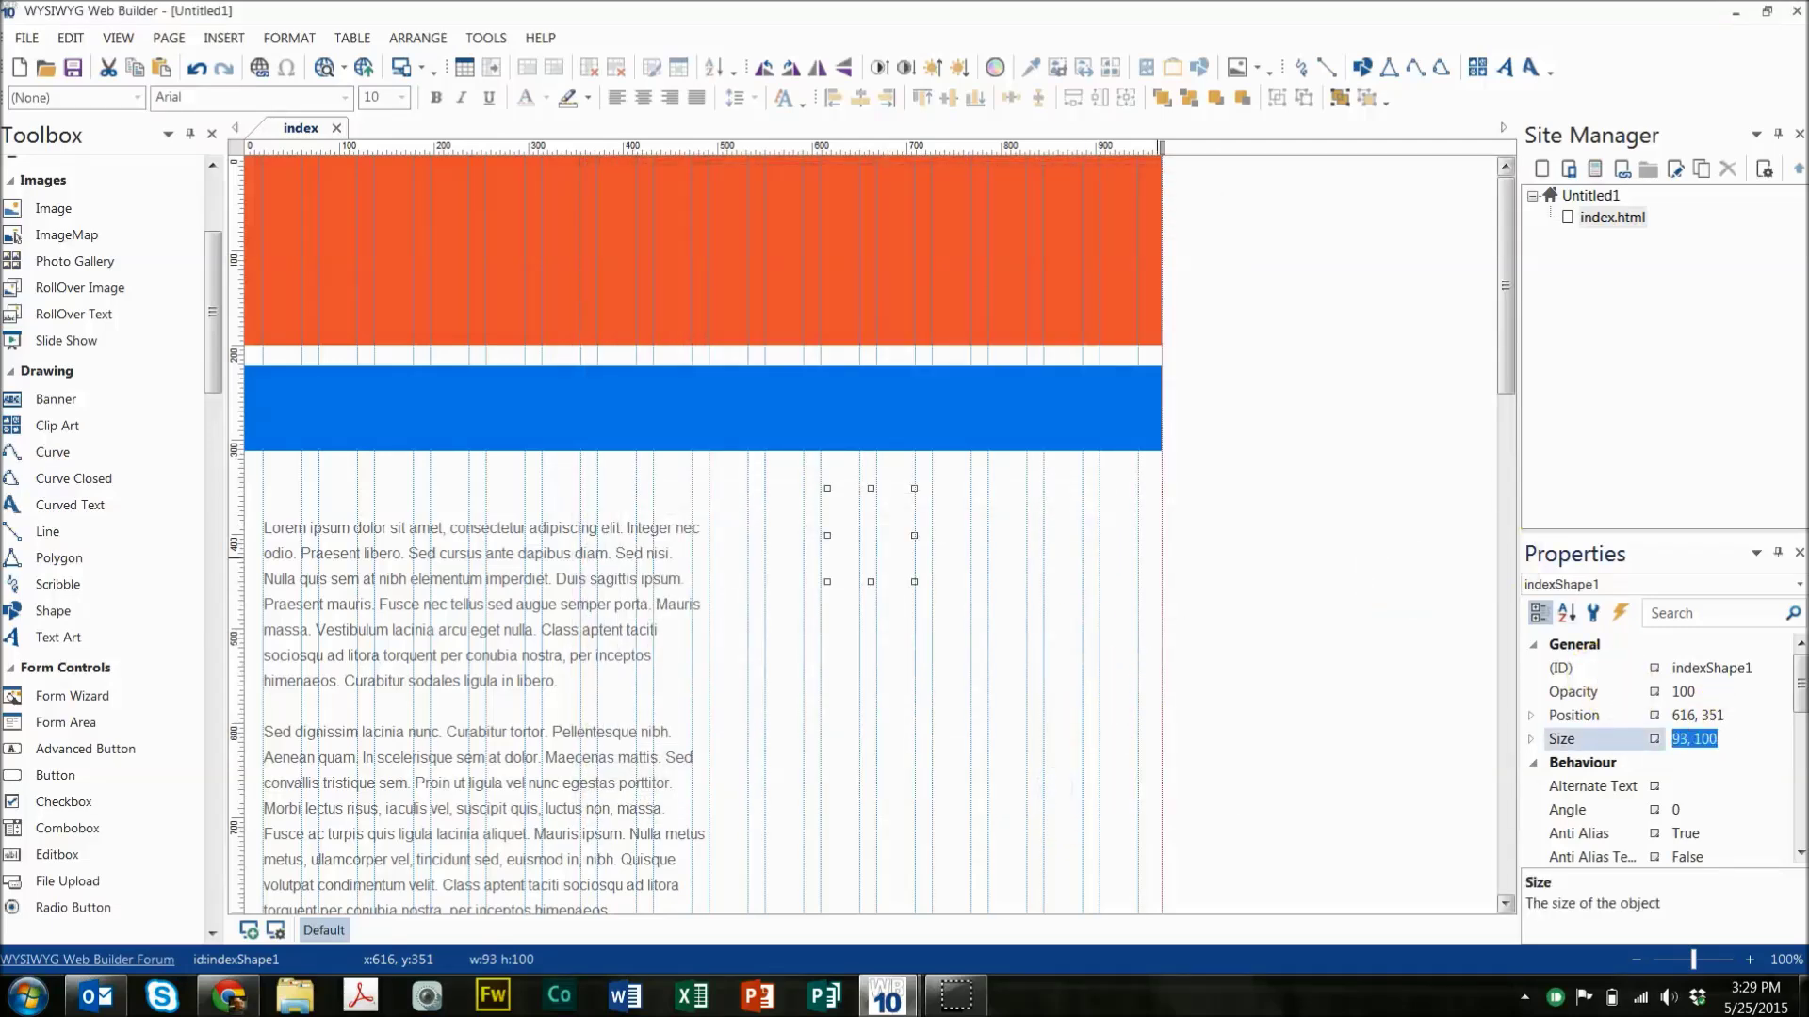
drag(833, 491, 311, 416)
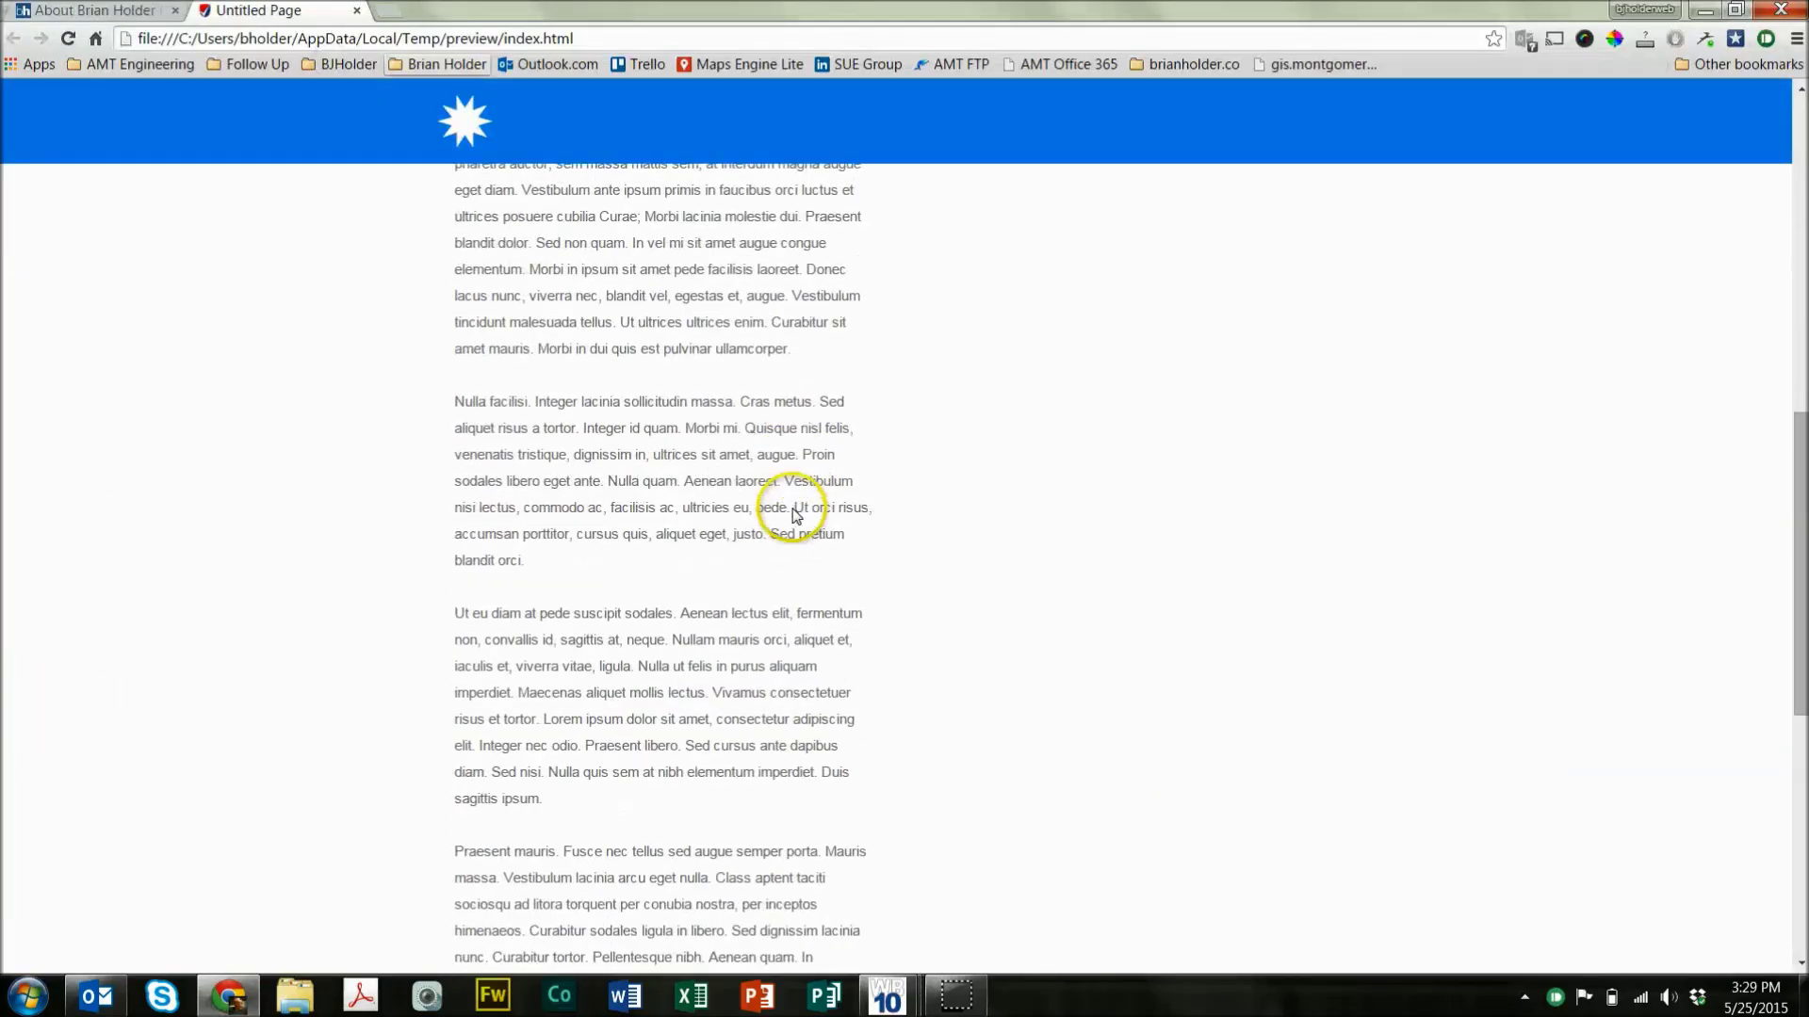
scroll(794, 509, down, 8)
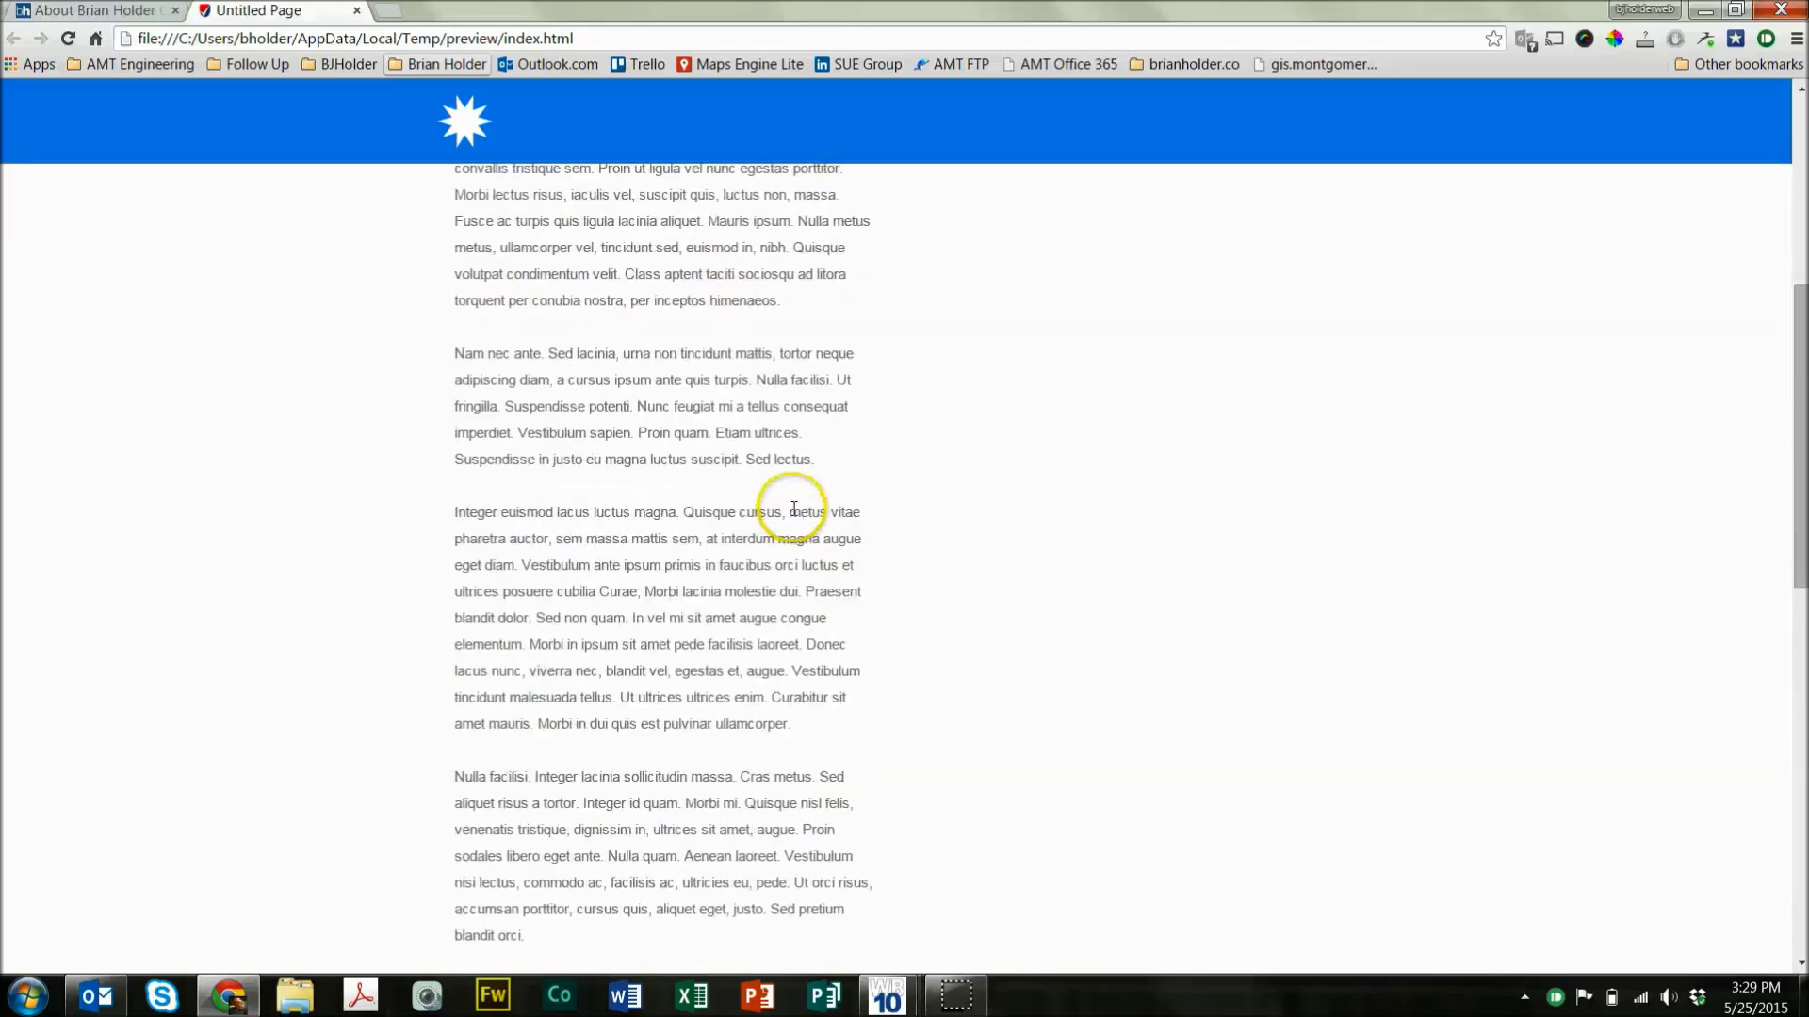
scroll(793, 509, up, 8)
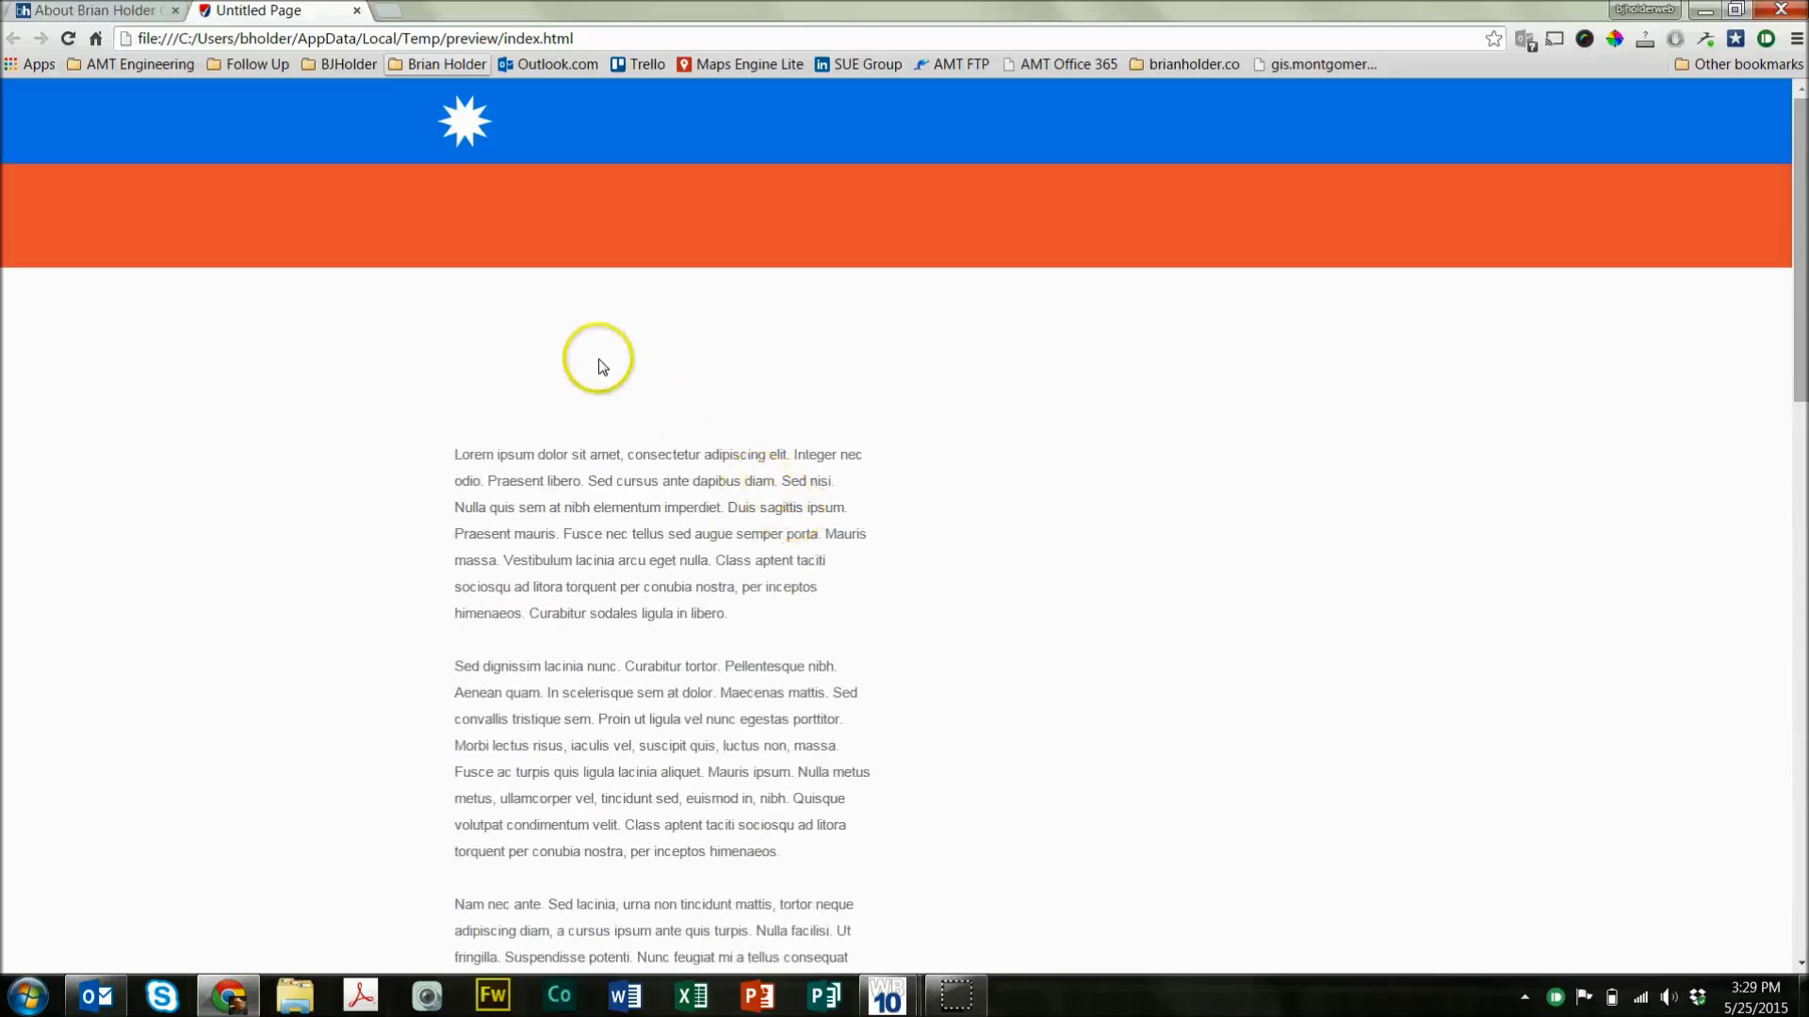
Scroll the Chrome preview down and up to confirm the white star stays in the sticky band, then close it.
click(357, 11)
mouse_move(931, 1005)
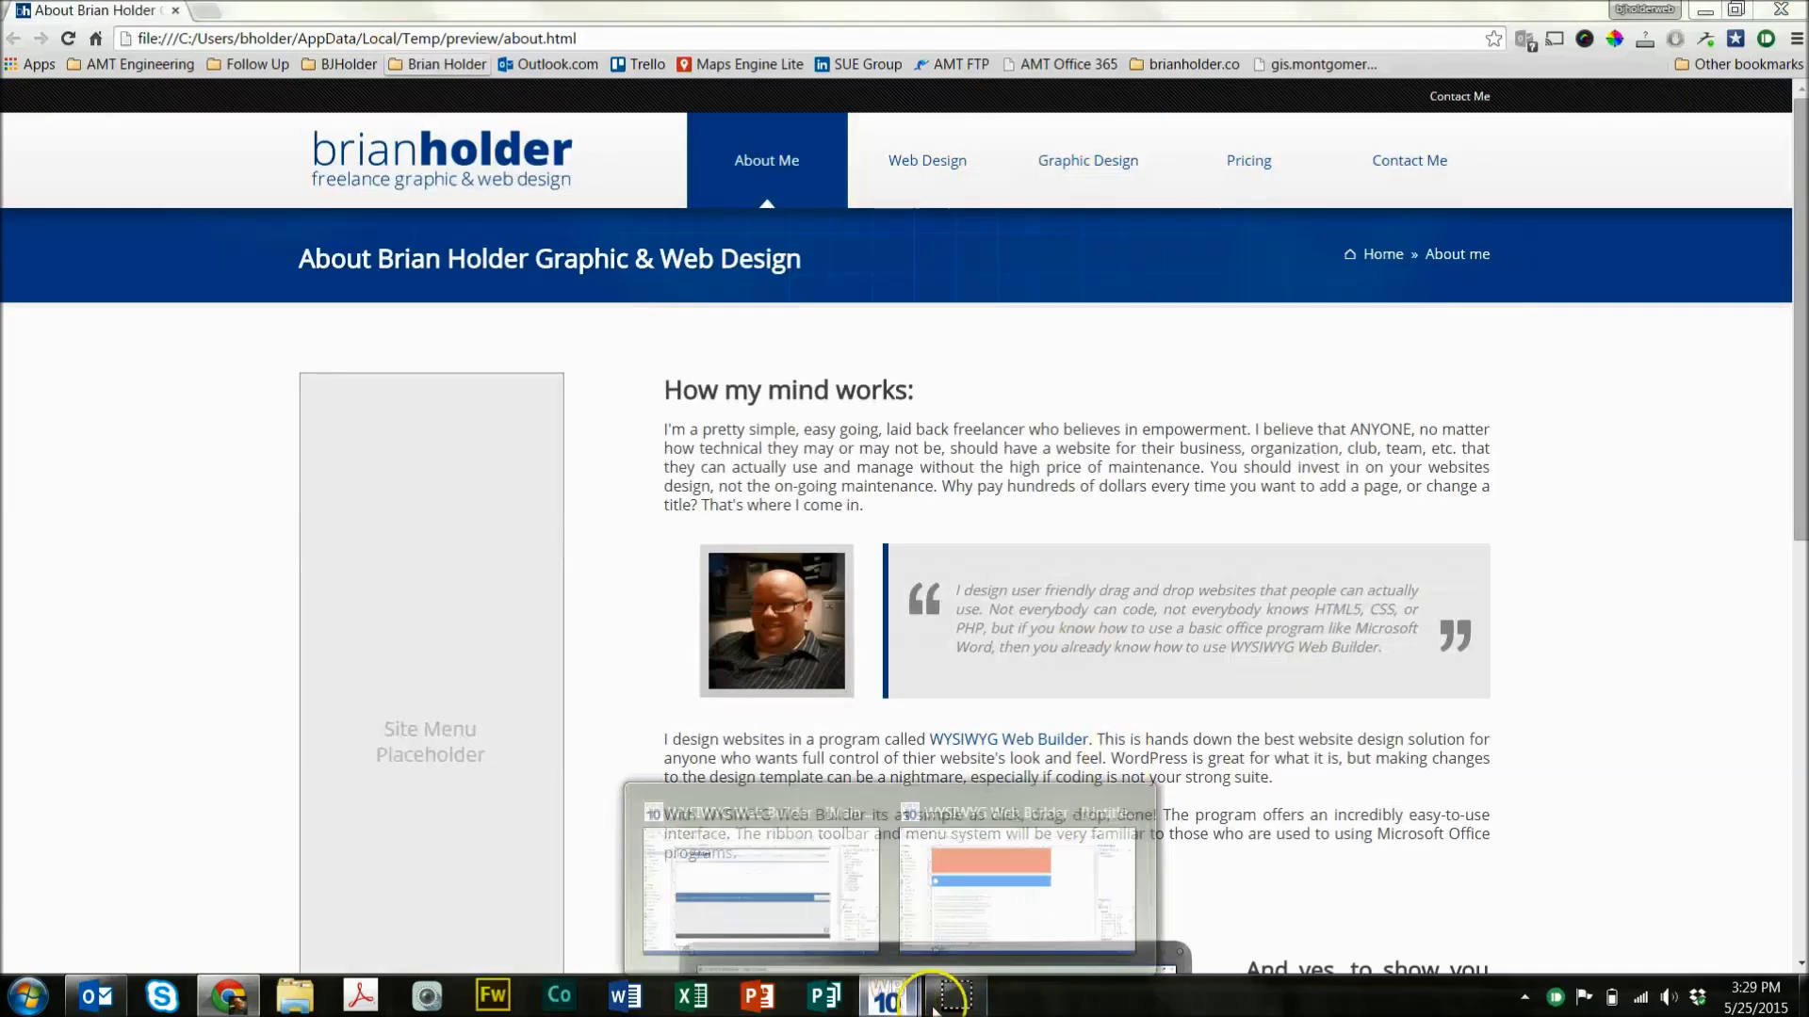
click(985, 933)
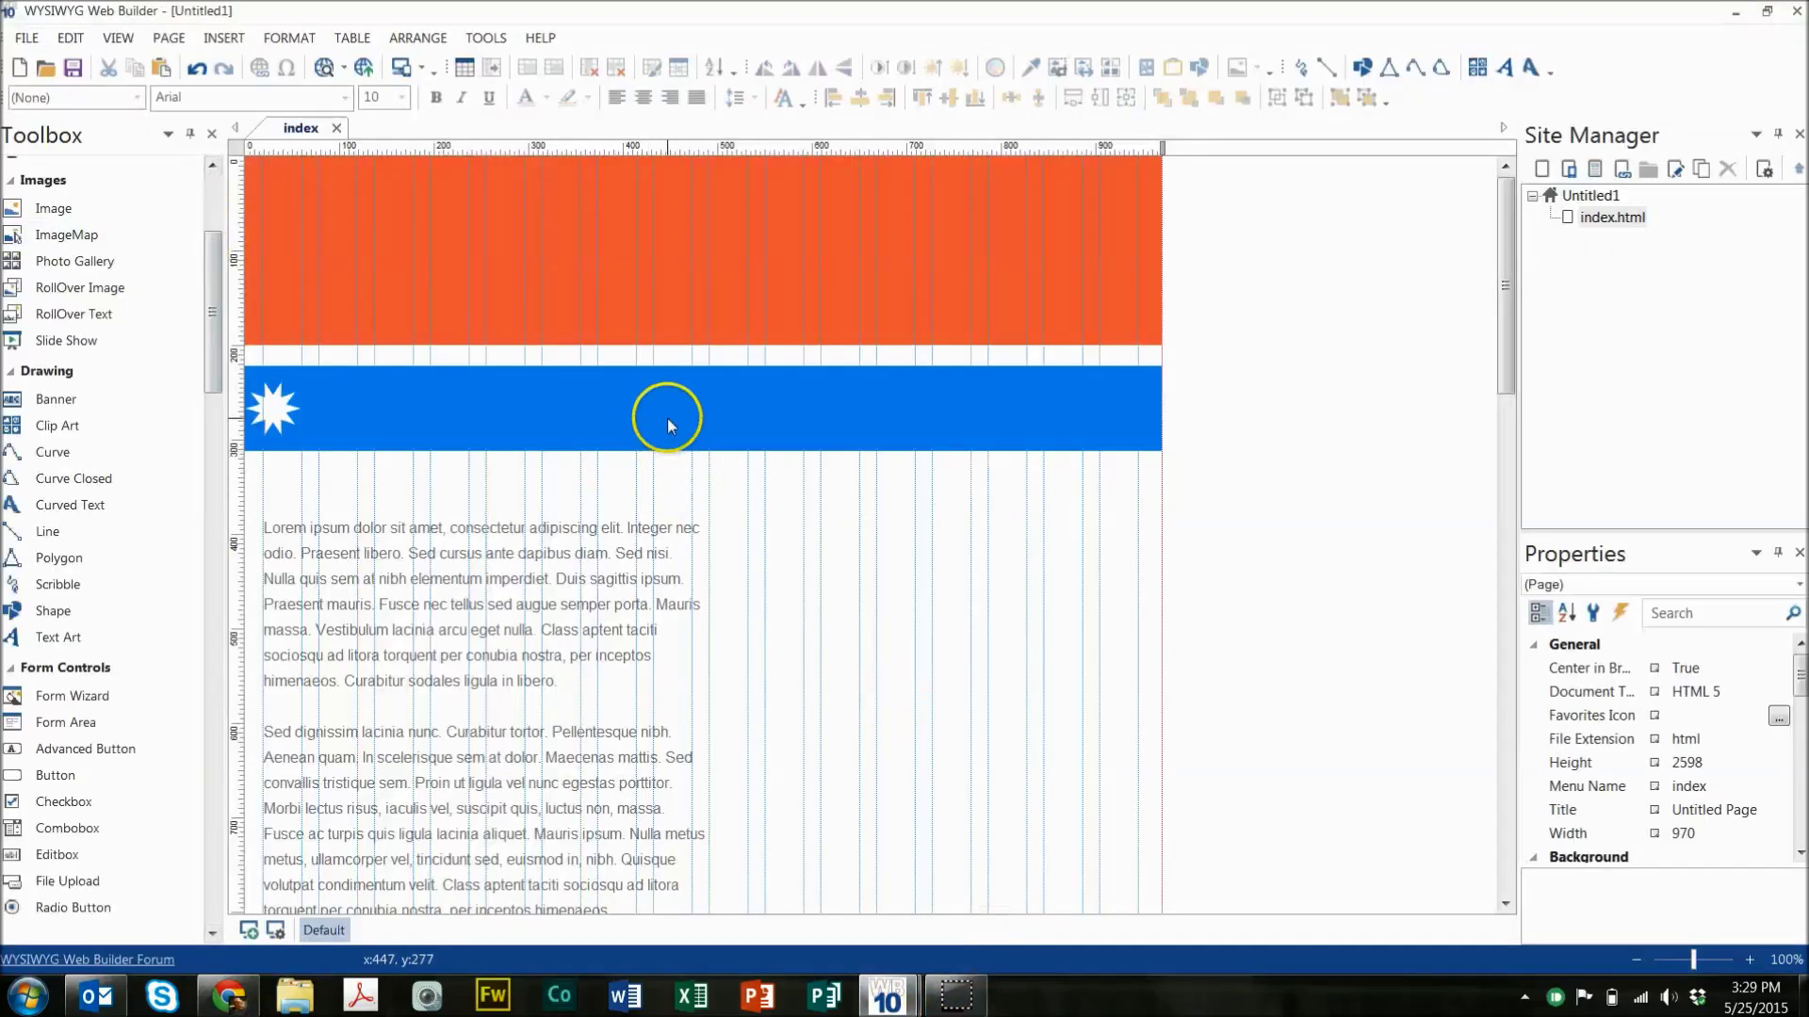
Move the blue band slightly lower on the page.
drag(670, 426, 779, 446)
click(810, 577)
click(876, 594)
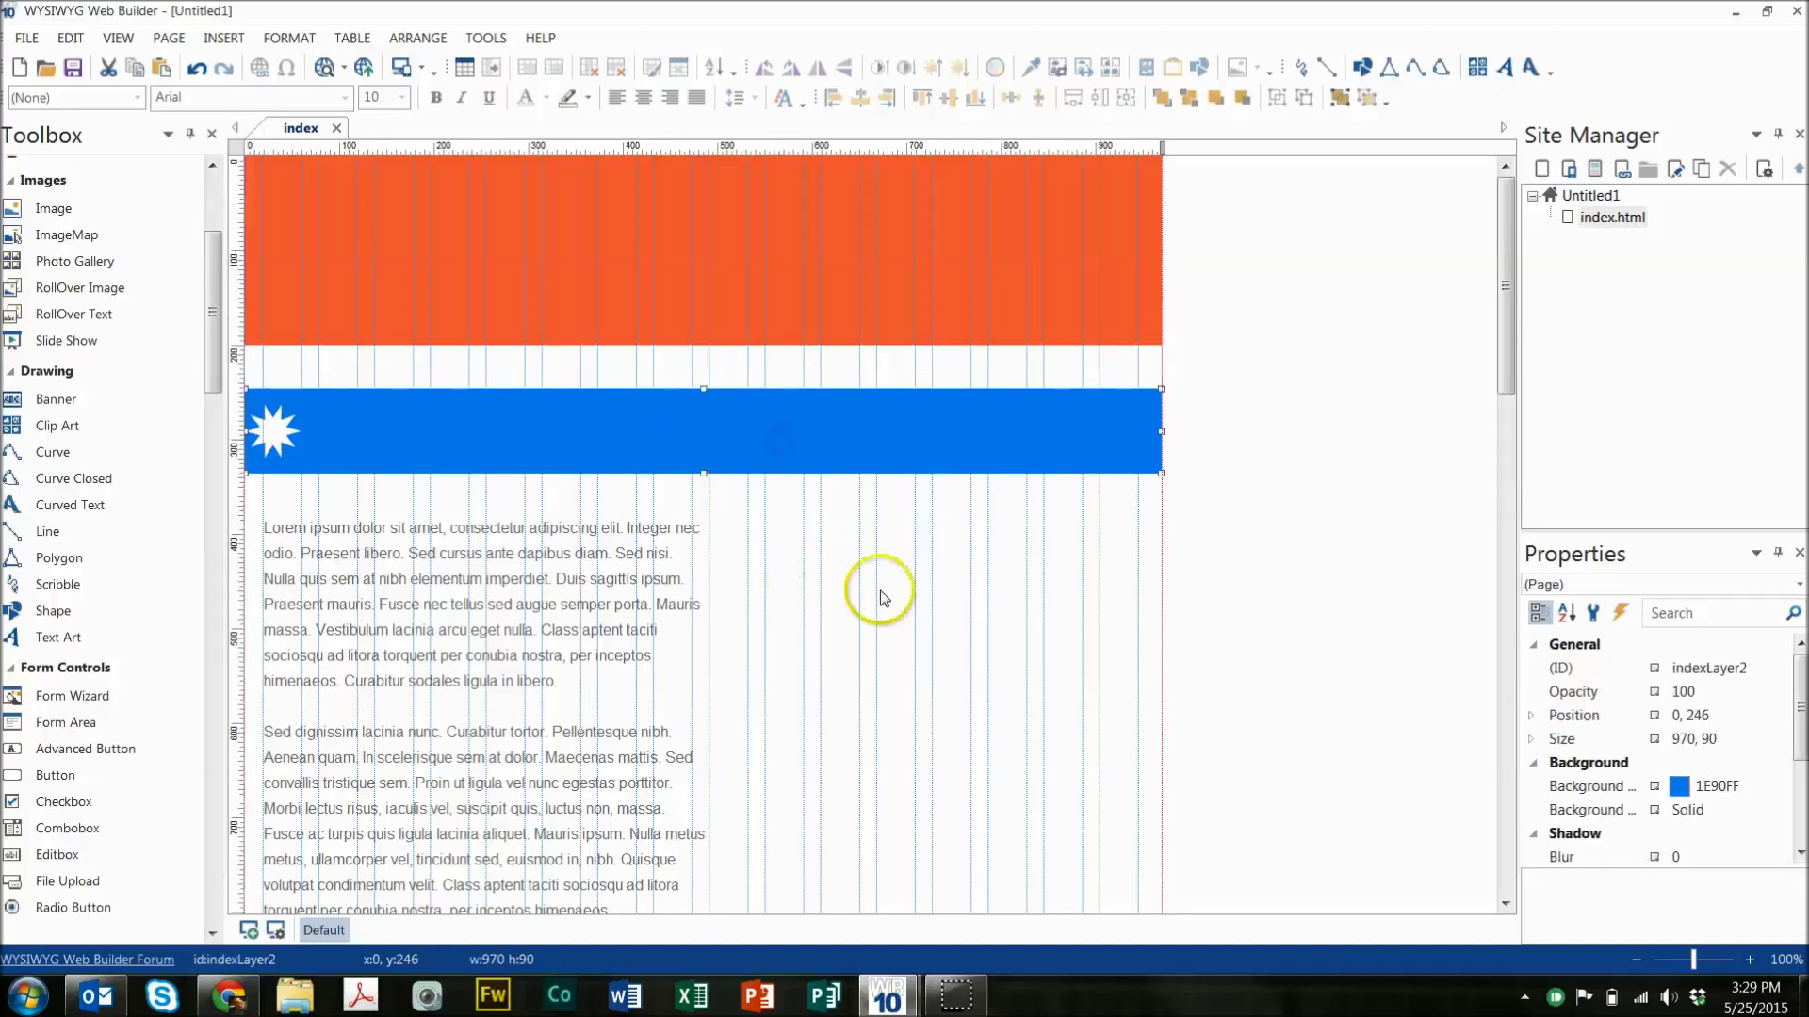
Place a 27×27 bookmark at 943, 209, at the right end of the gap above the blue band.
drag(215, 321, 214, 247)
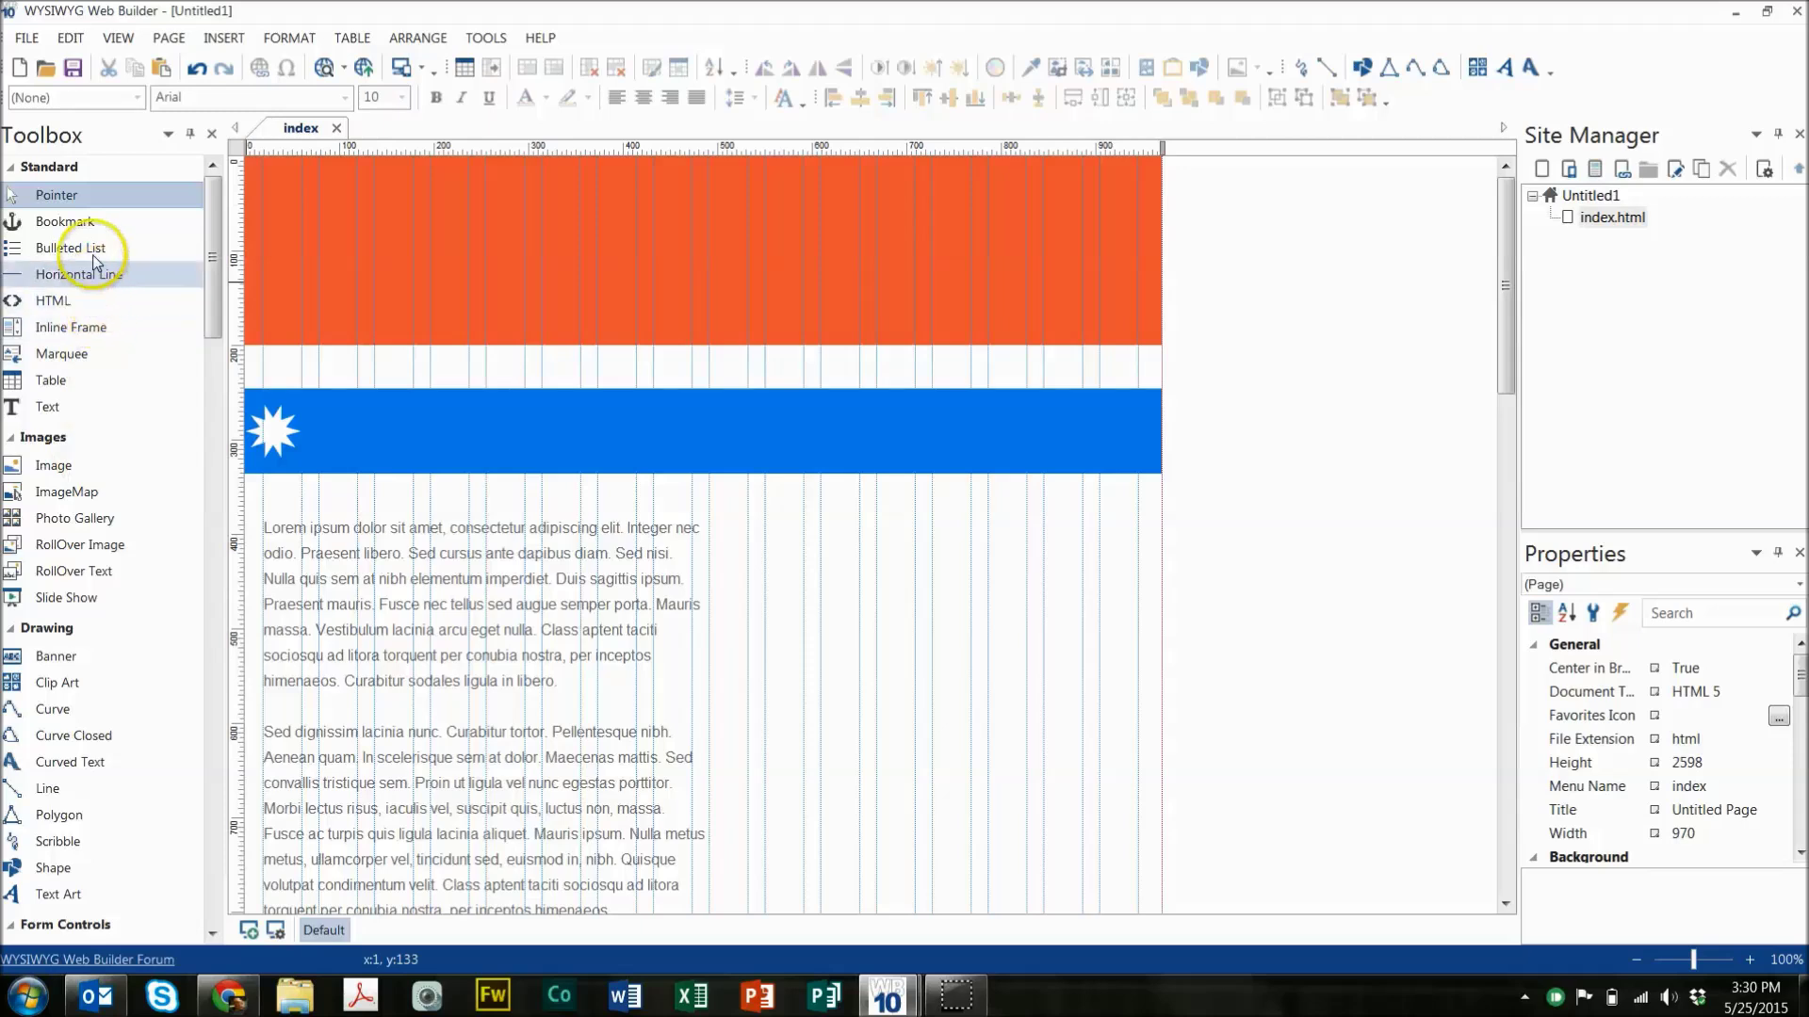
drag(52, 231, 652, 413)
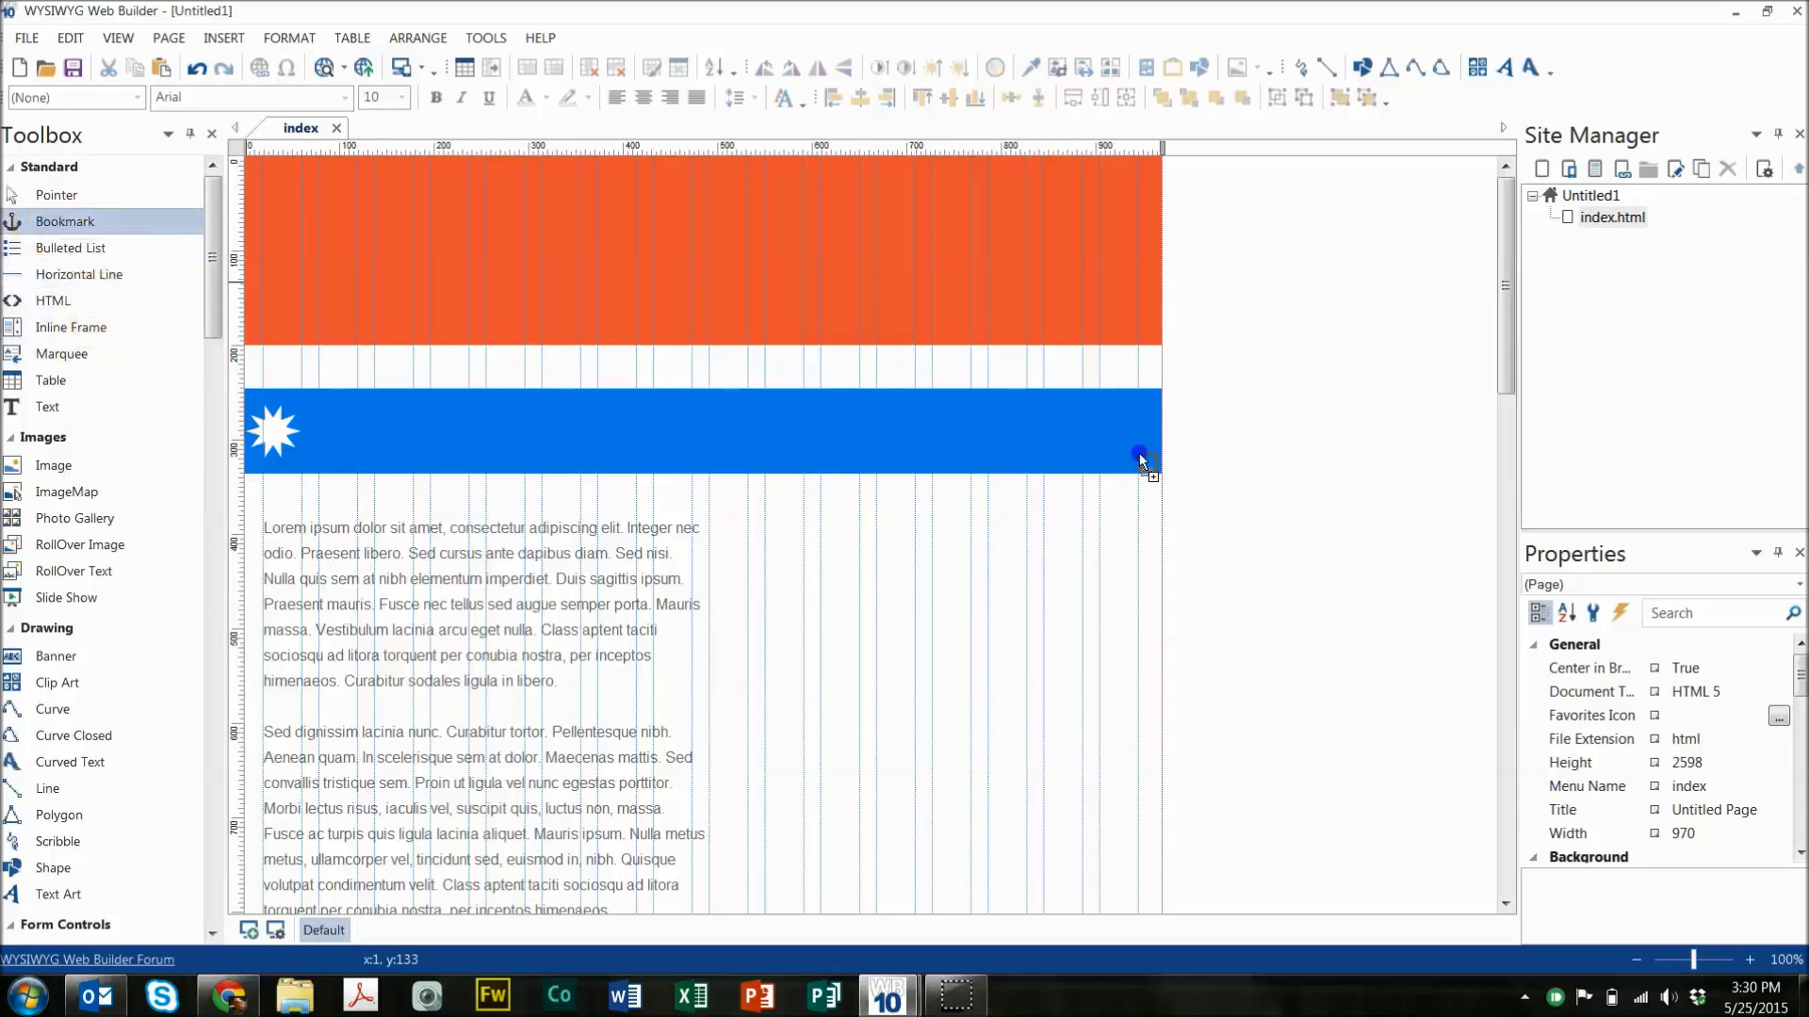
click(1140, 372)
drag(1143, 369, 1154, 374)
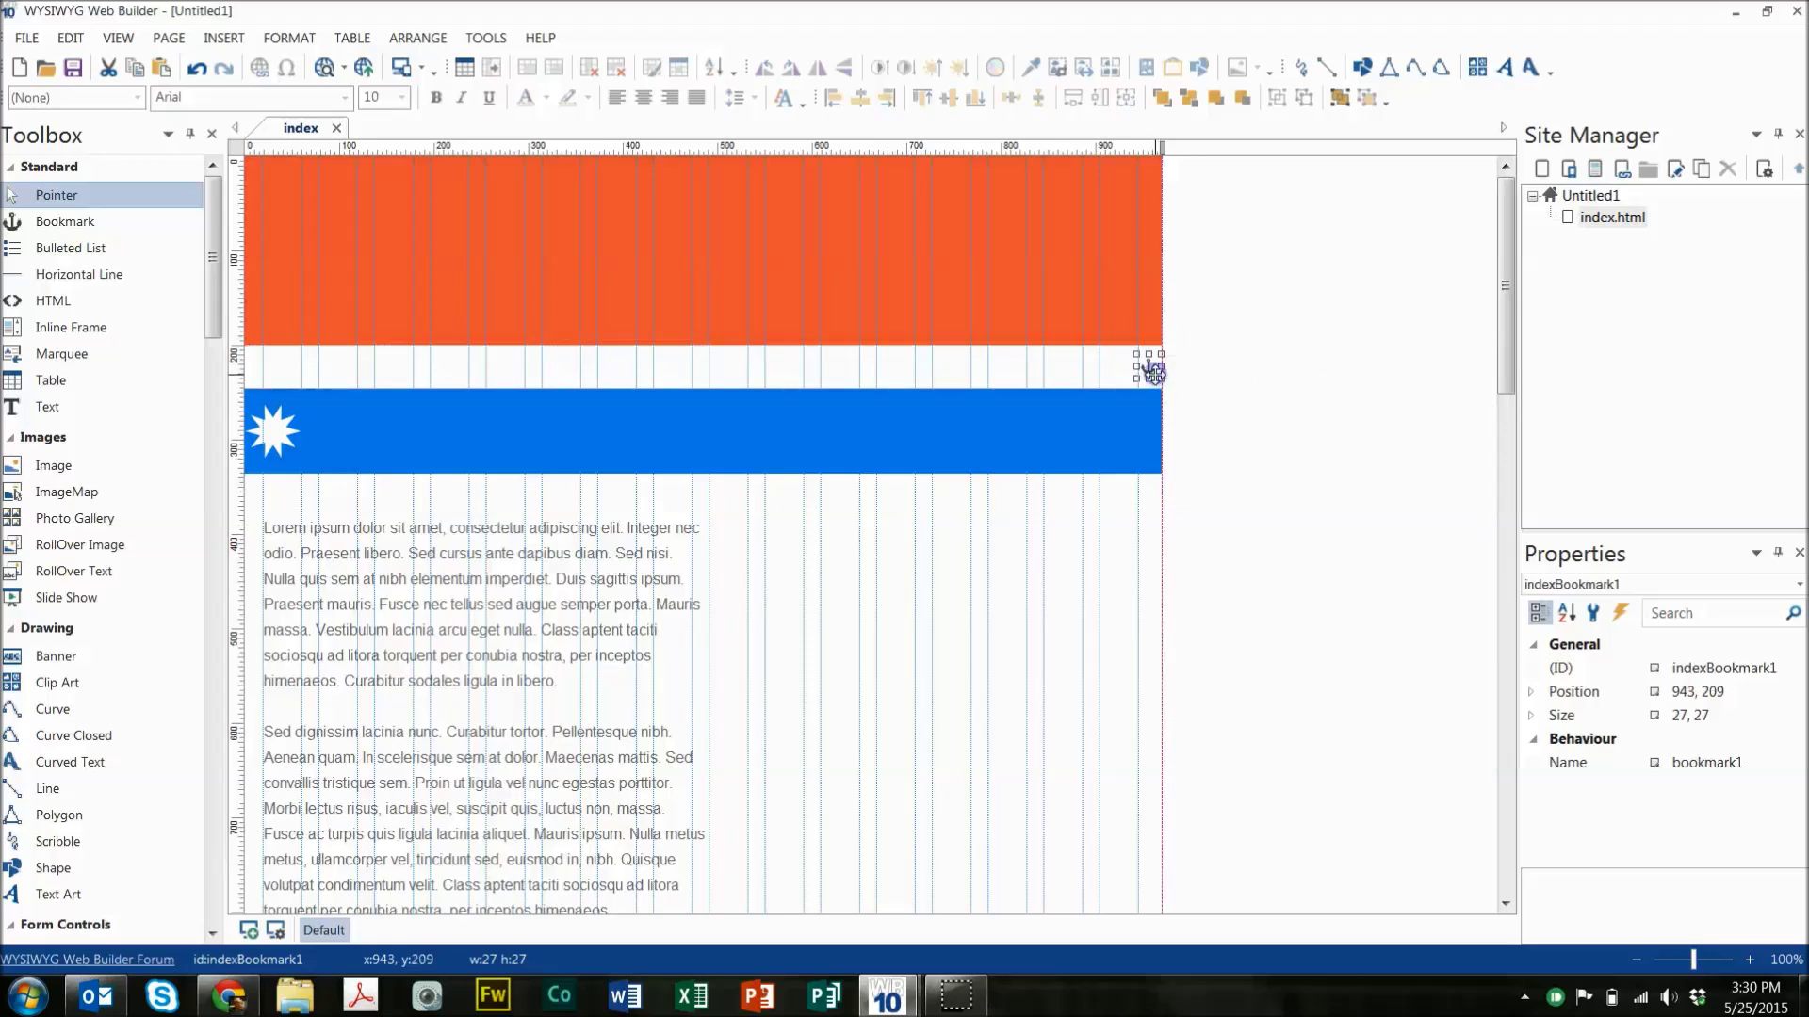
click(1226, 377)
click(1170, 414)
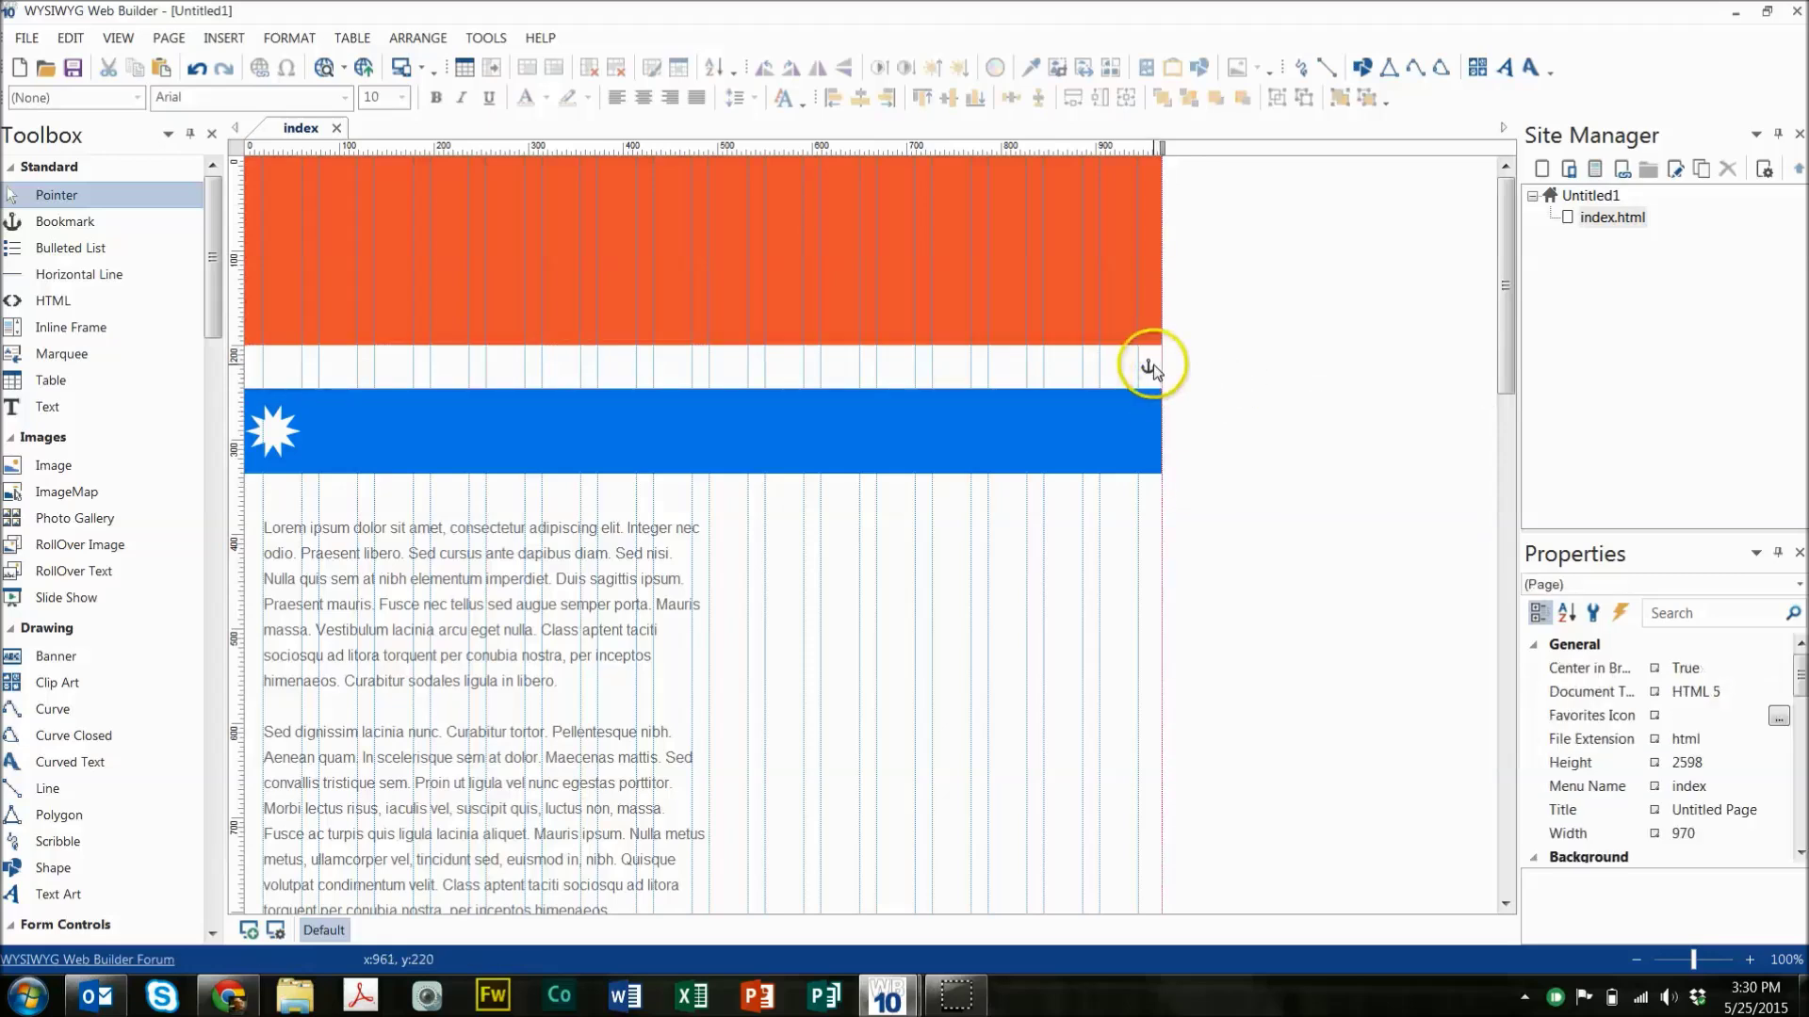
double_click(1150, 367)
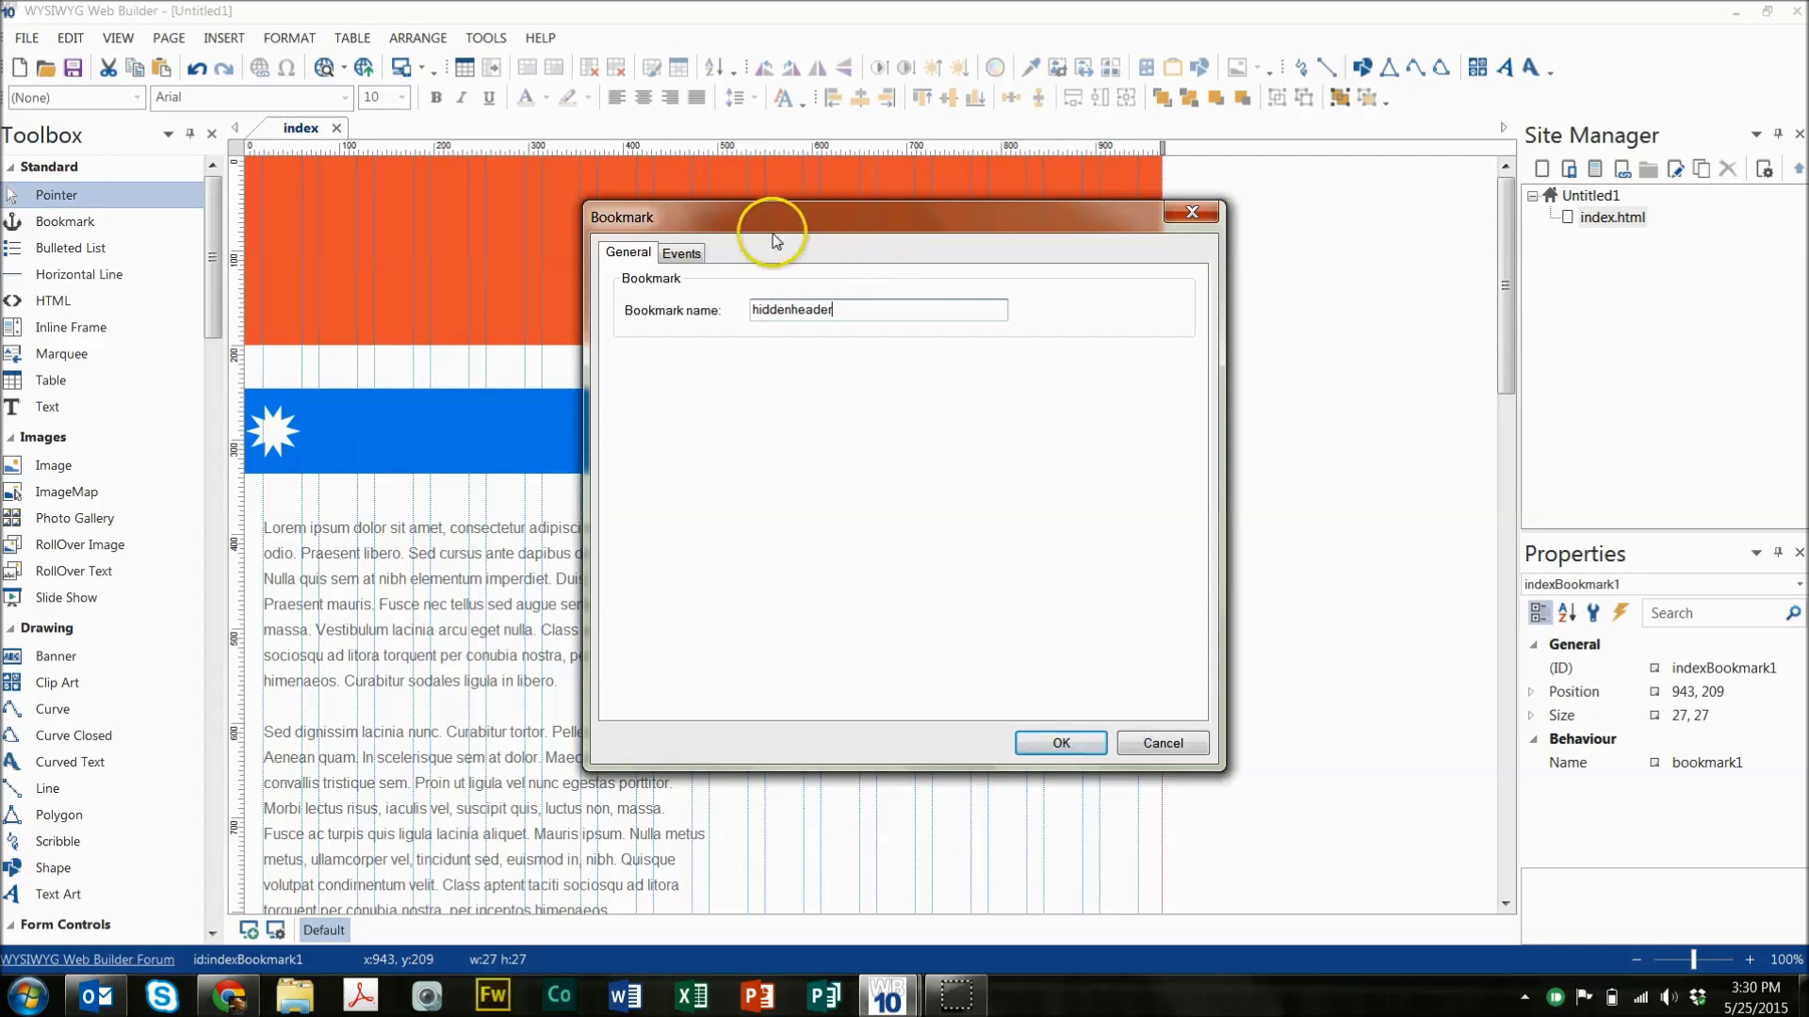
In the bookmark's properties, go to its Events list and add a new event.
click(863, 323)
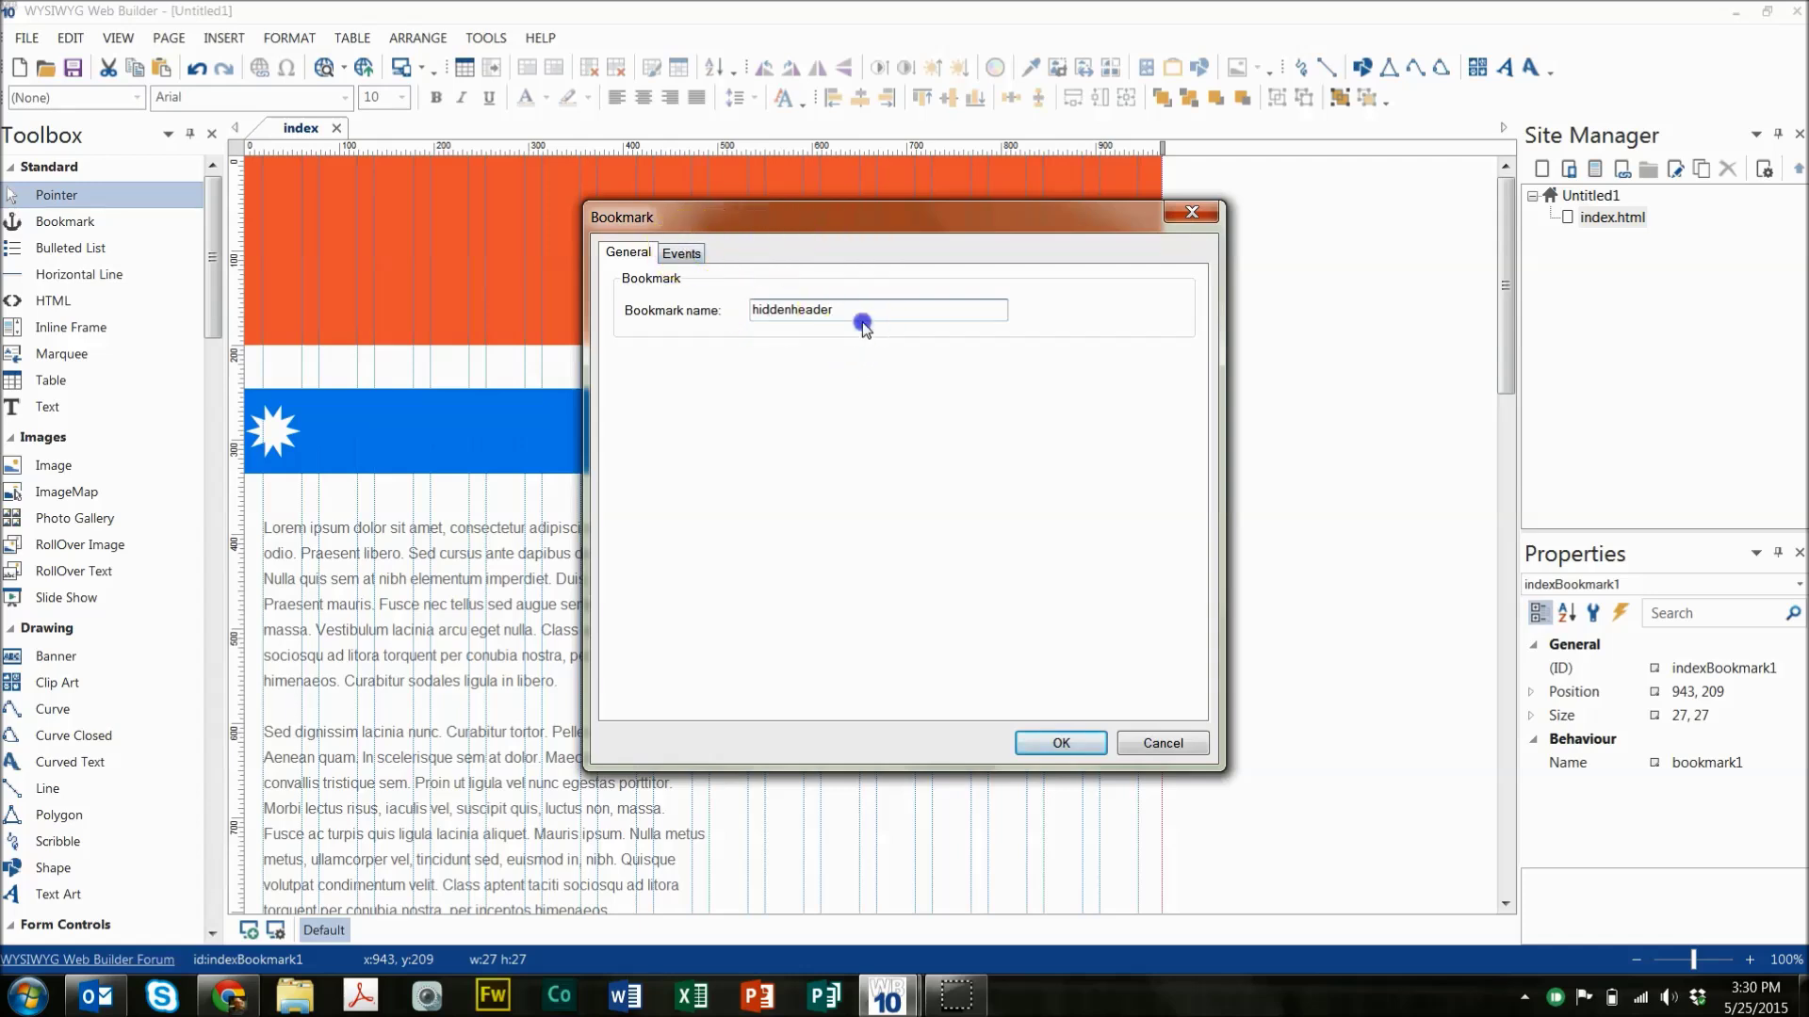
click(681, 252)
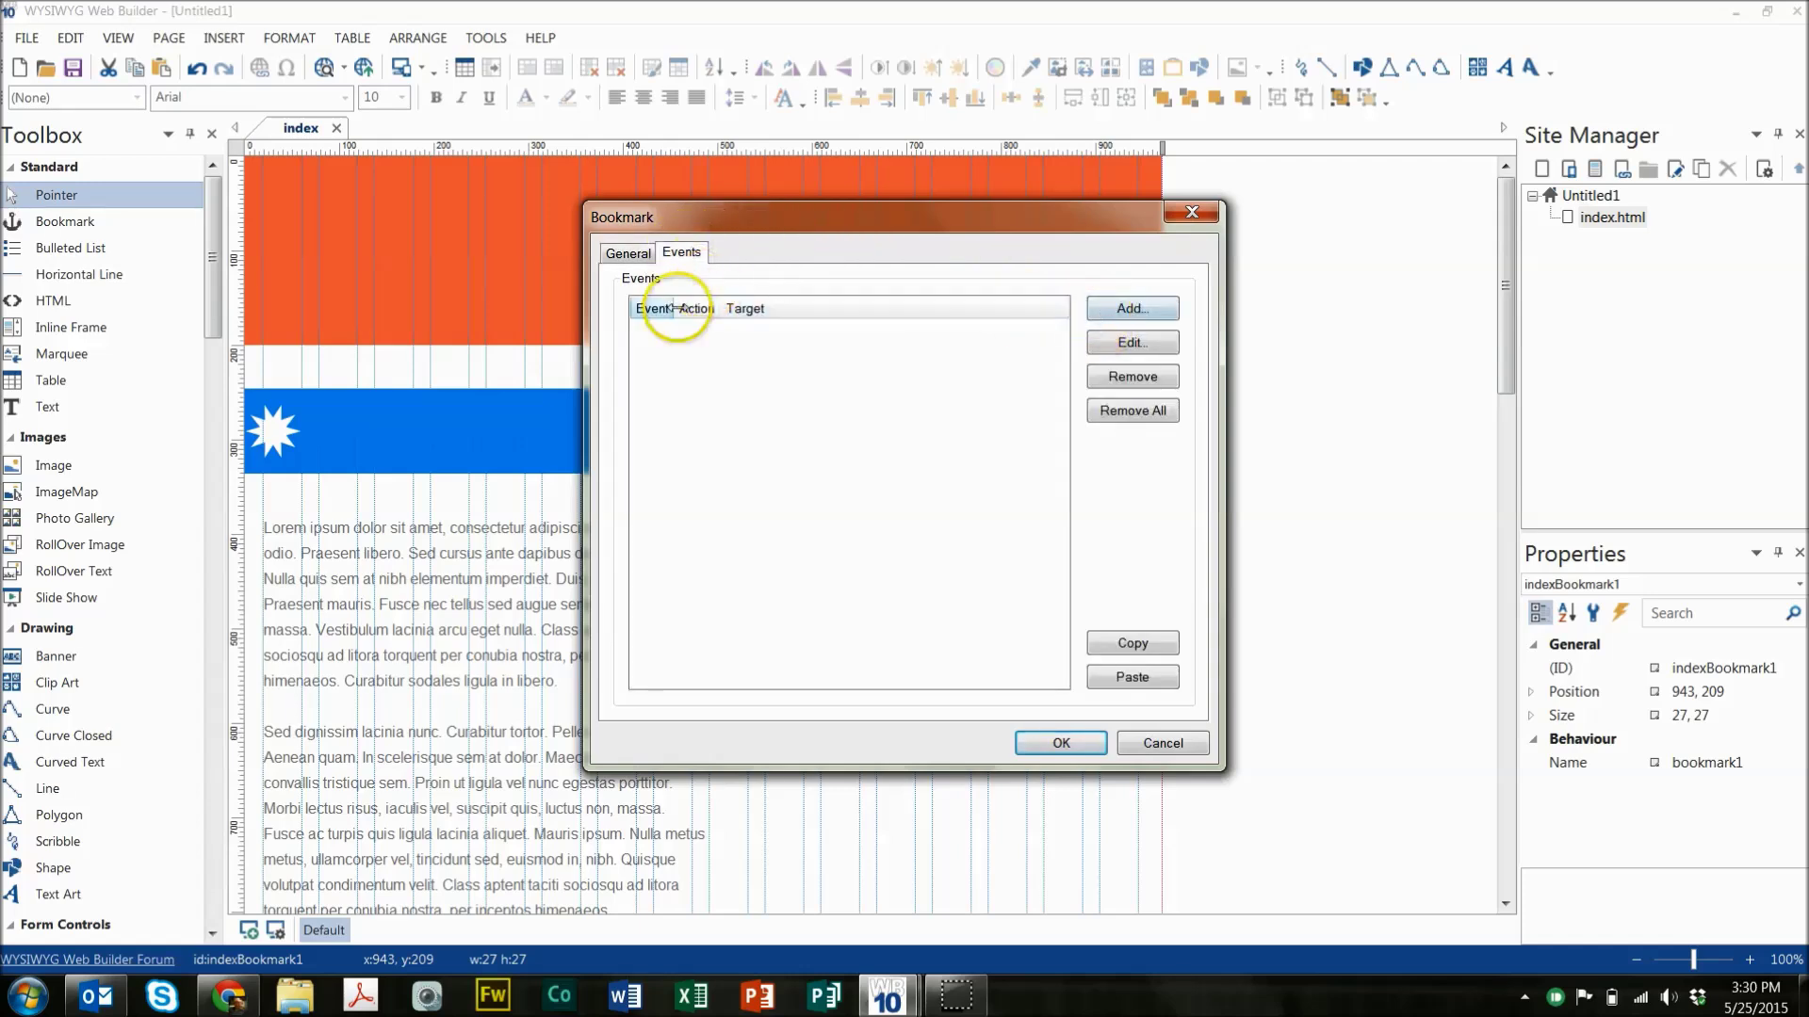
drag(671, 308, 845, 307)
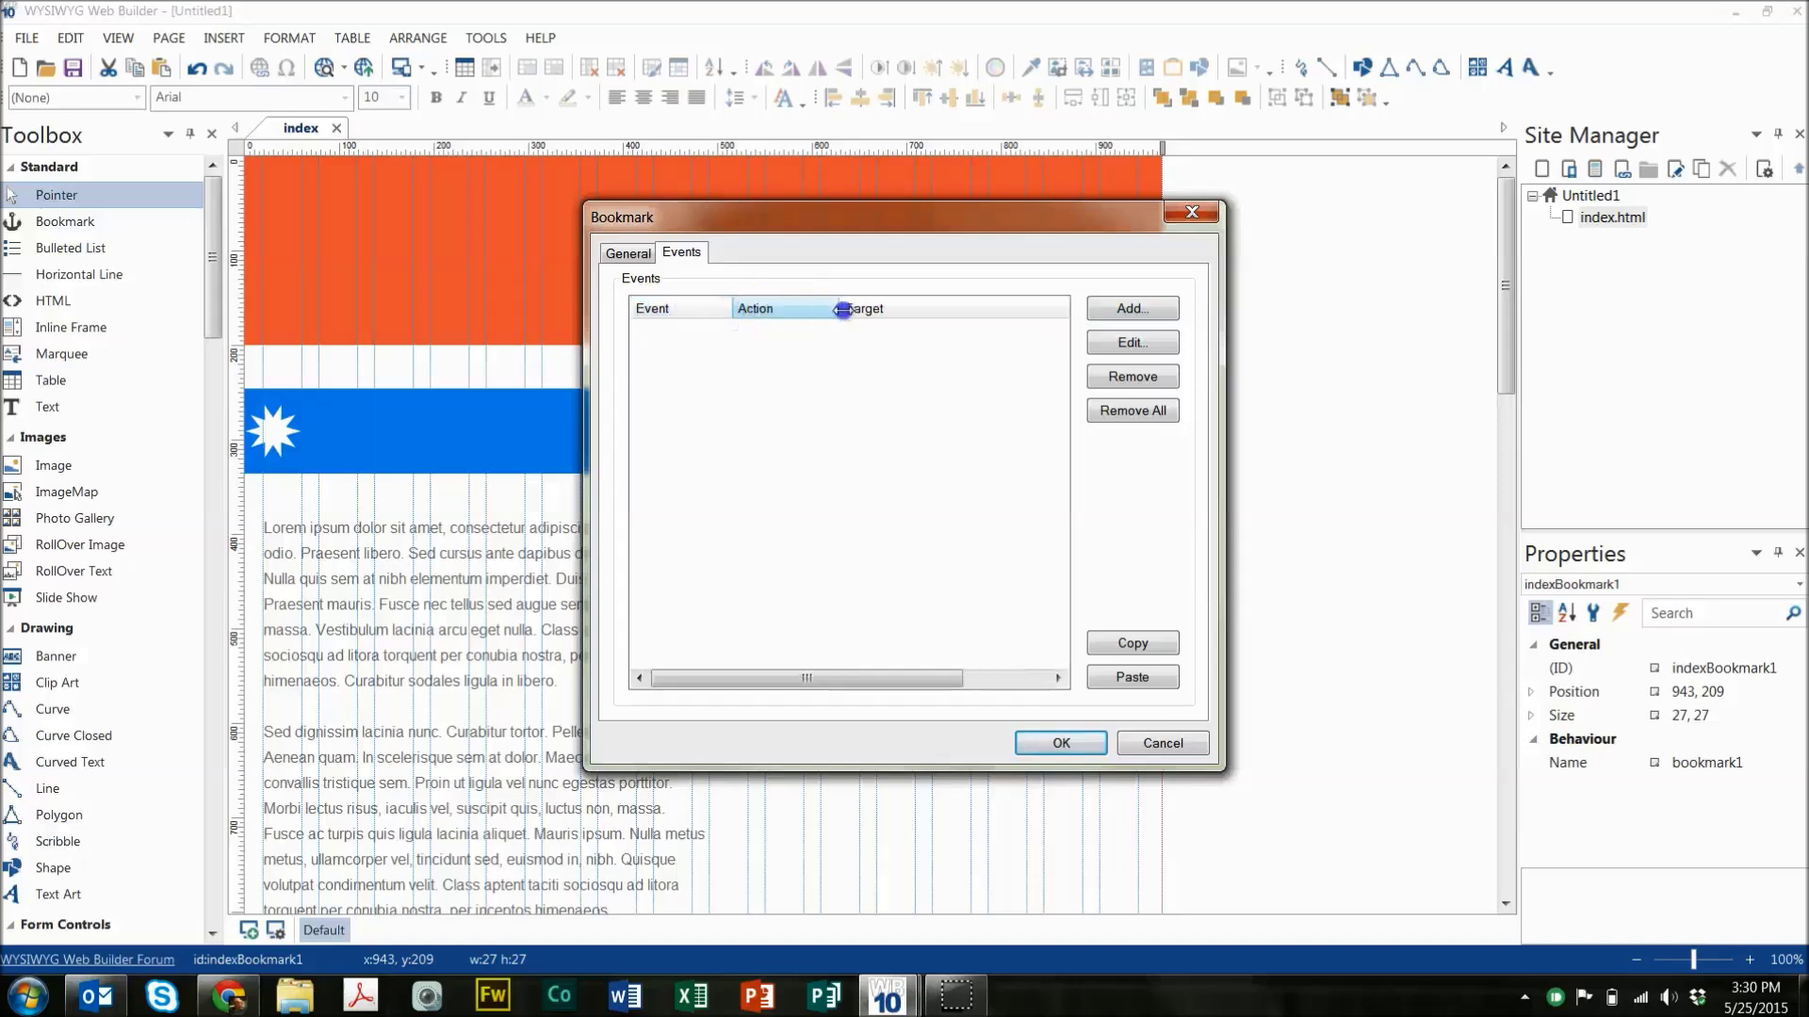
click(1130, 308)
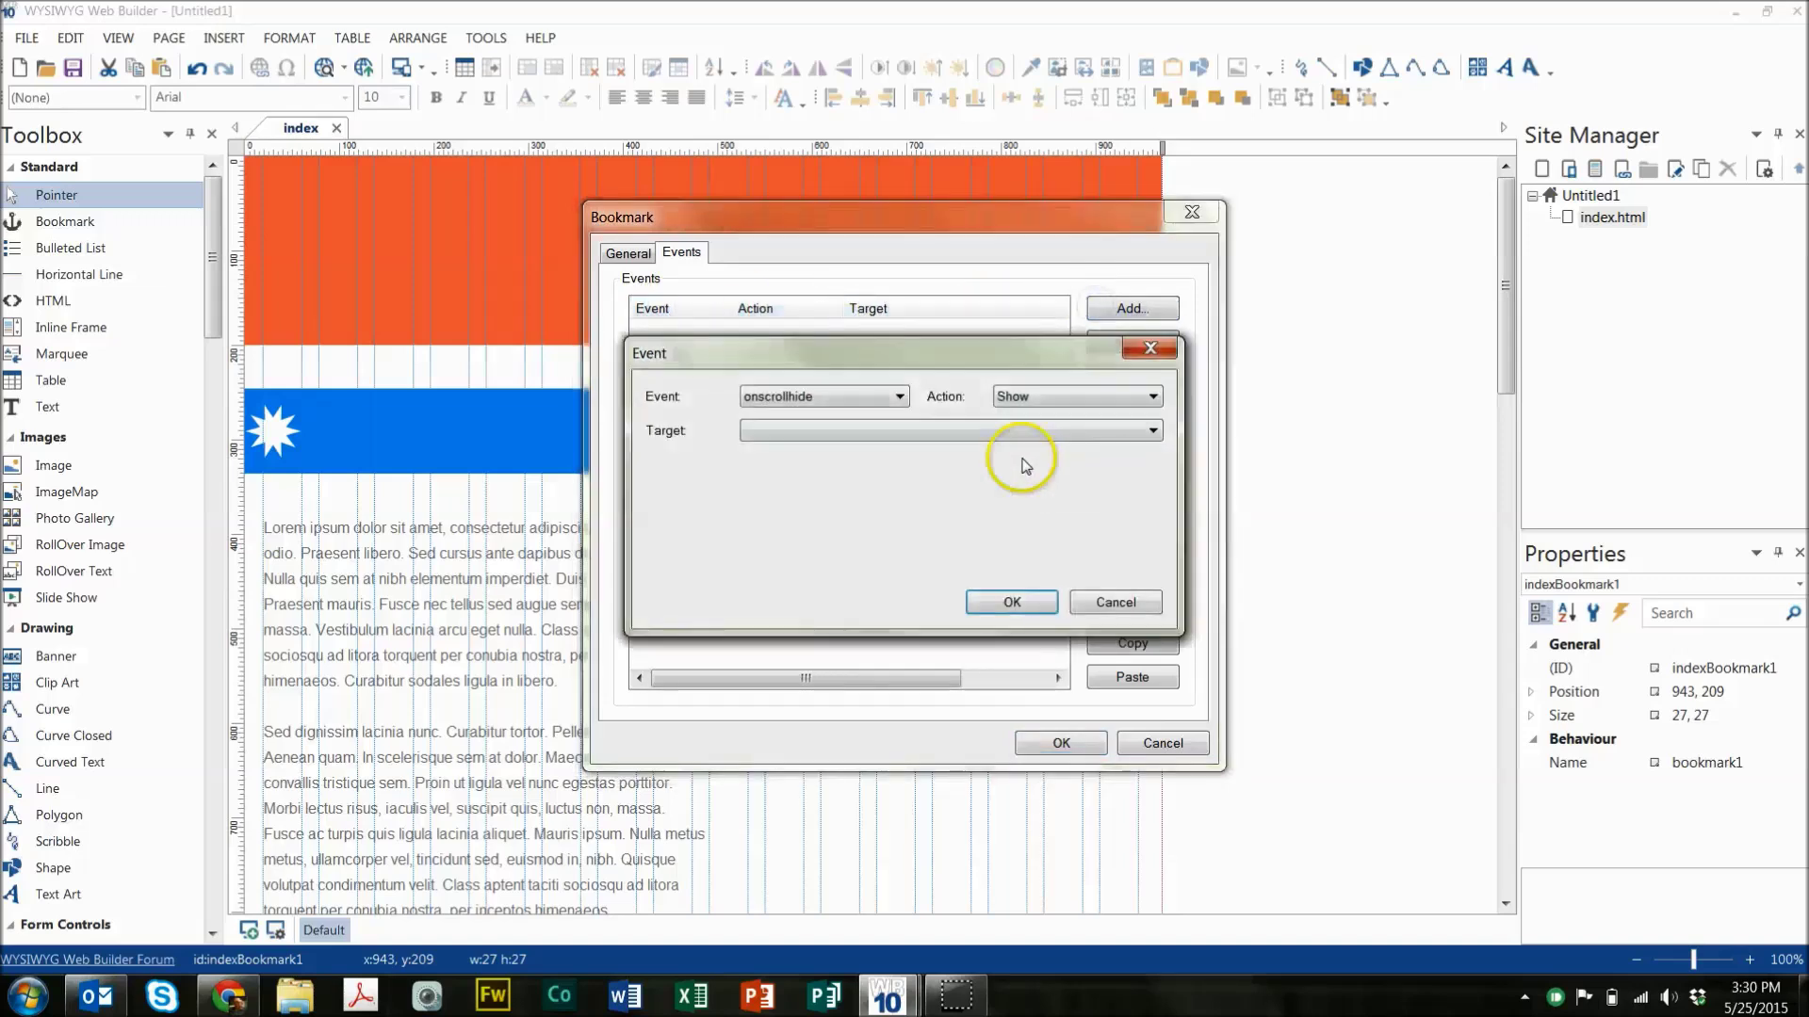
Keep the onscrollhide trigger and set the event's action to Show with Effect.
click(891, 394)
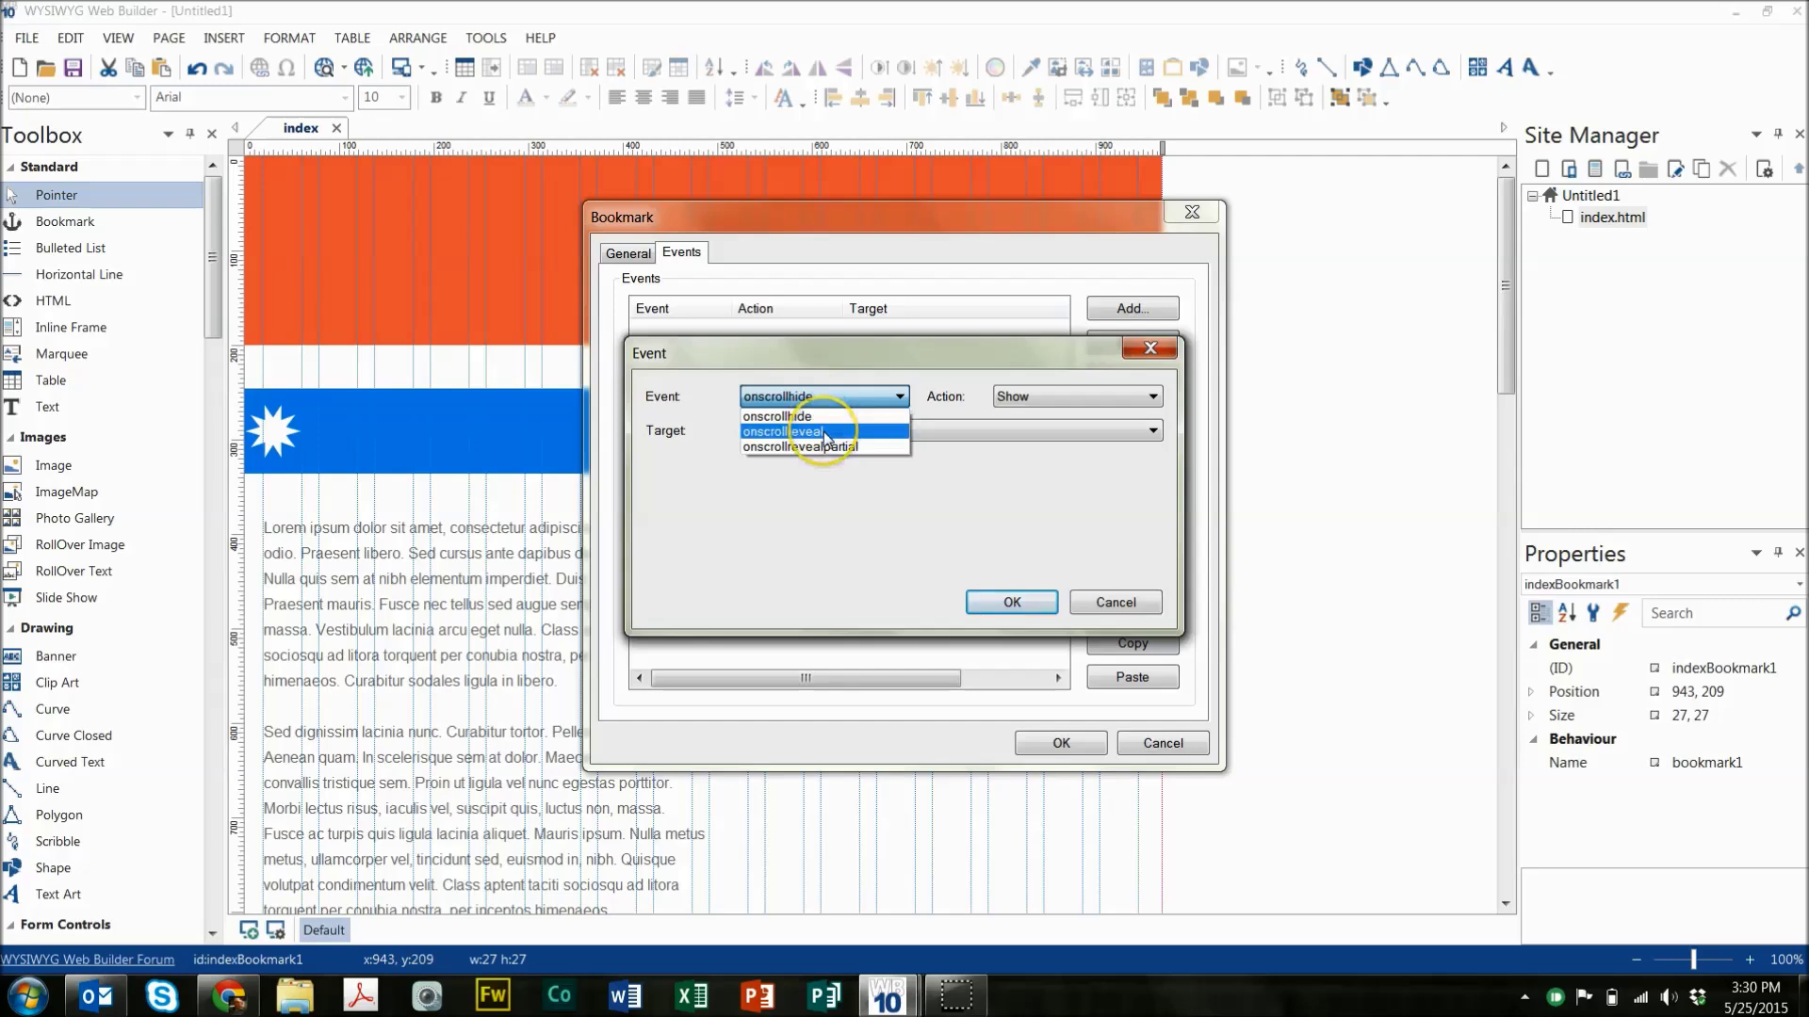
click(880, 590)
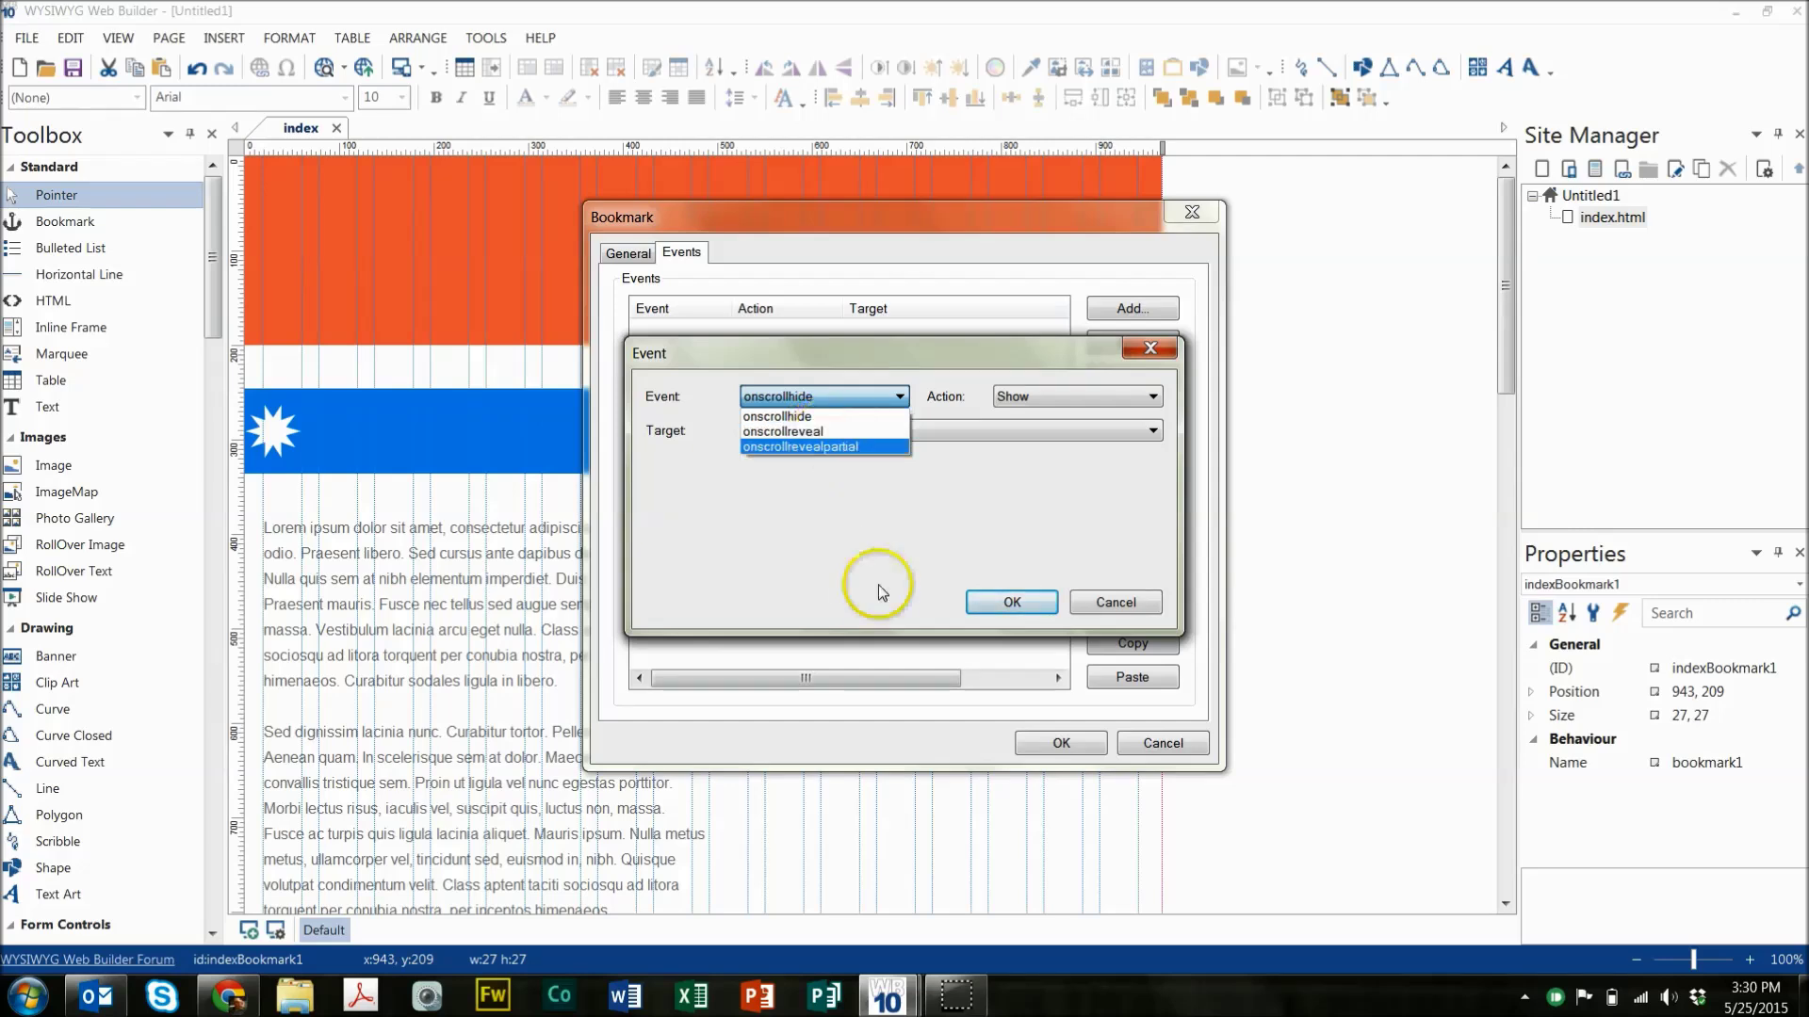
click(840, 391)
click(782, 407)
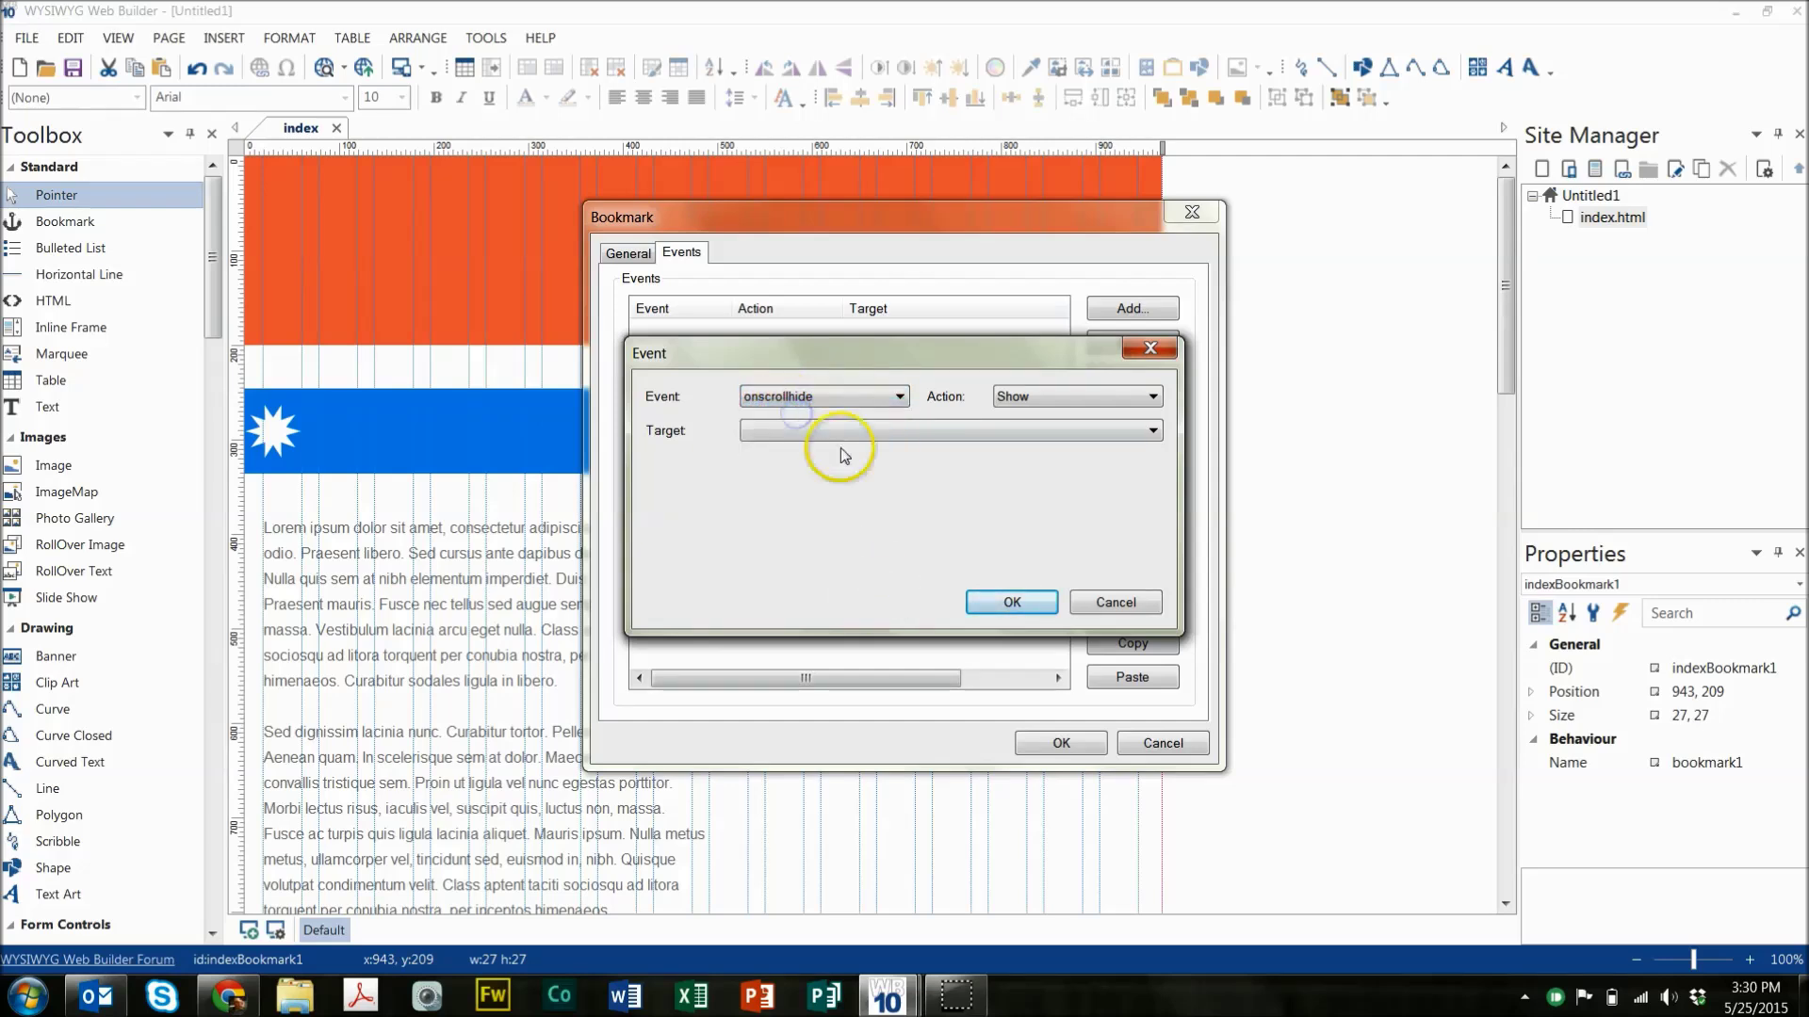
click(1019, 395)
click(898, 472)
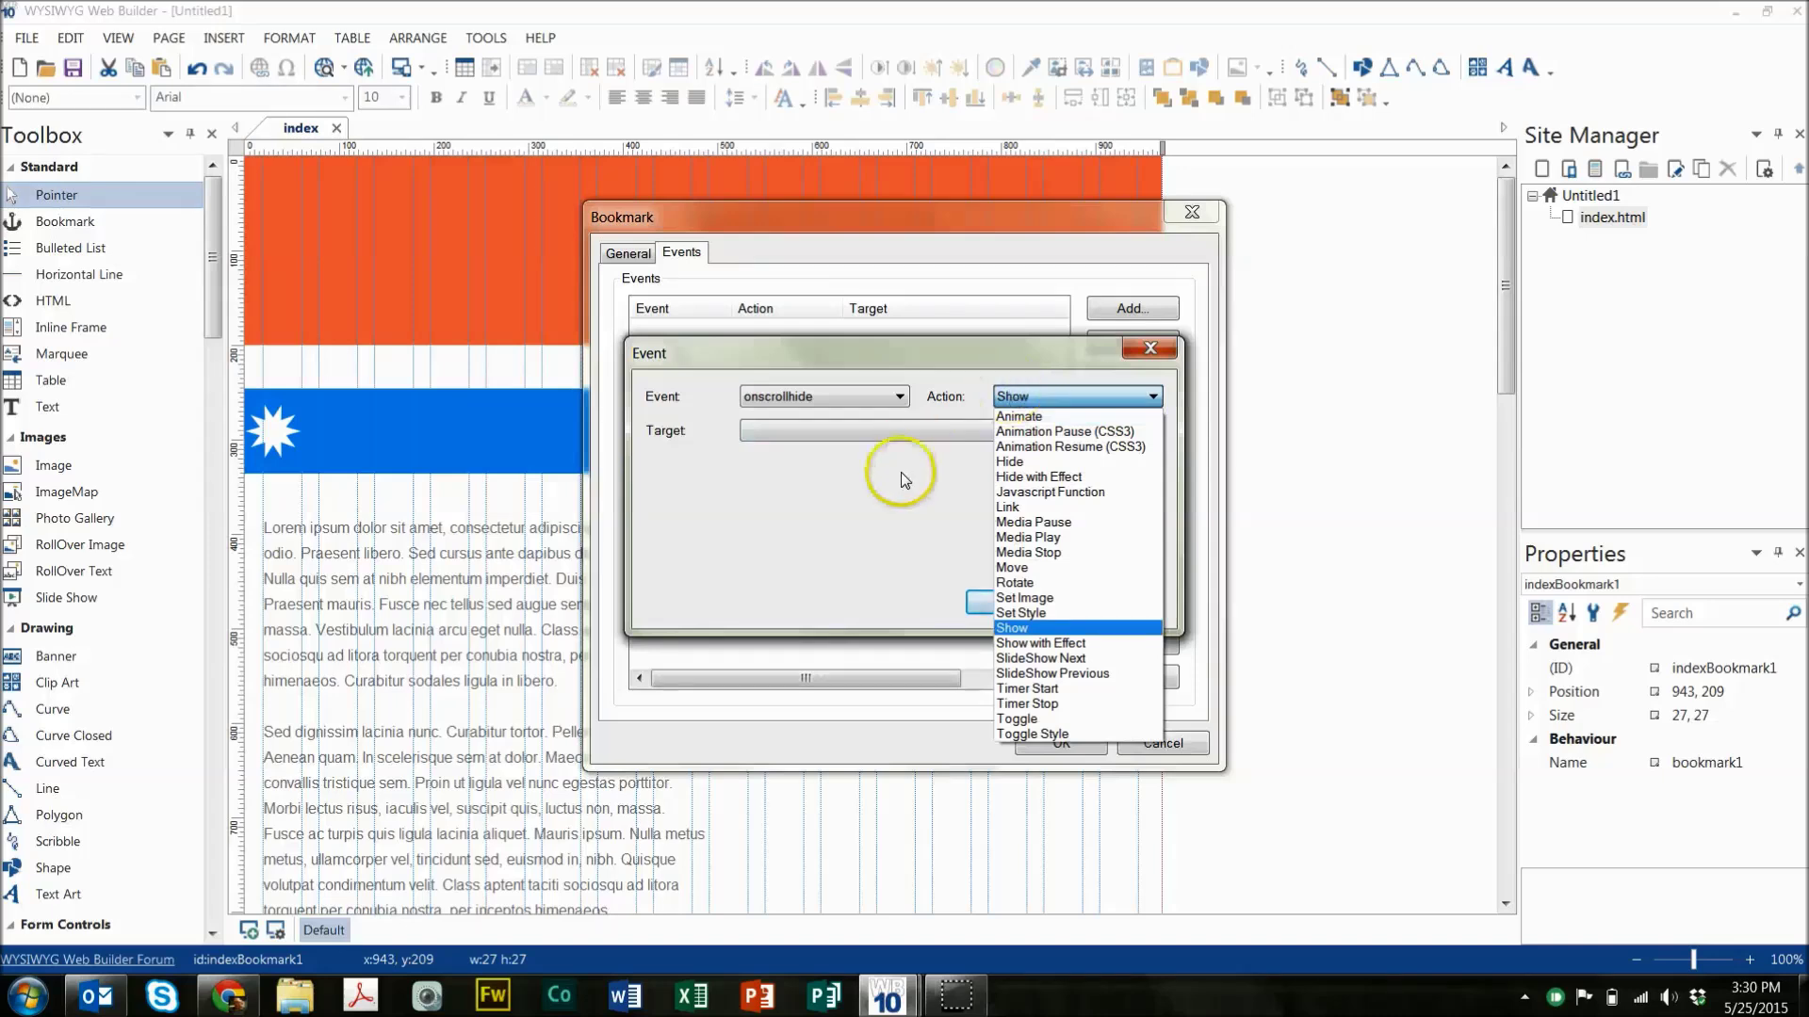
click(796, 415)
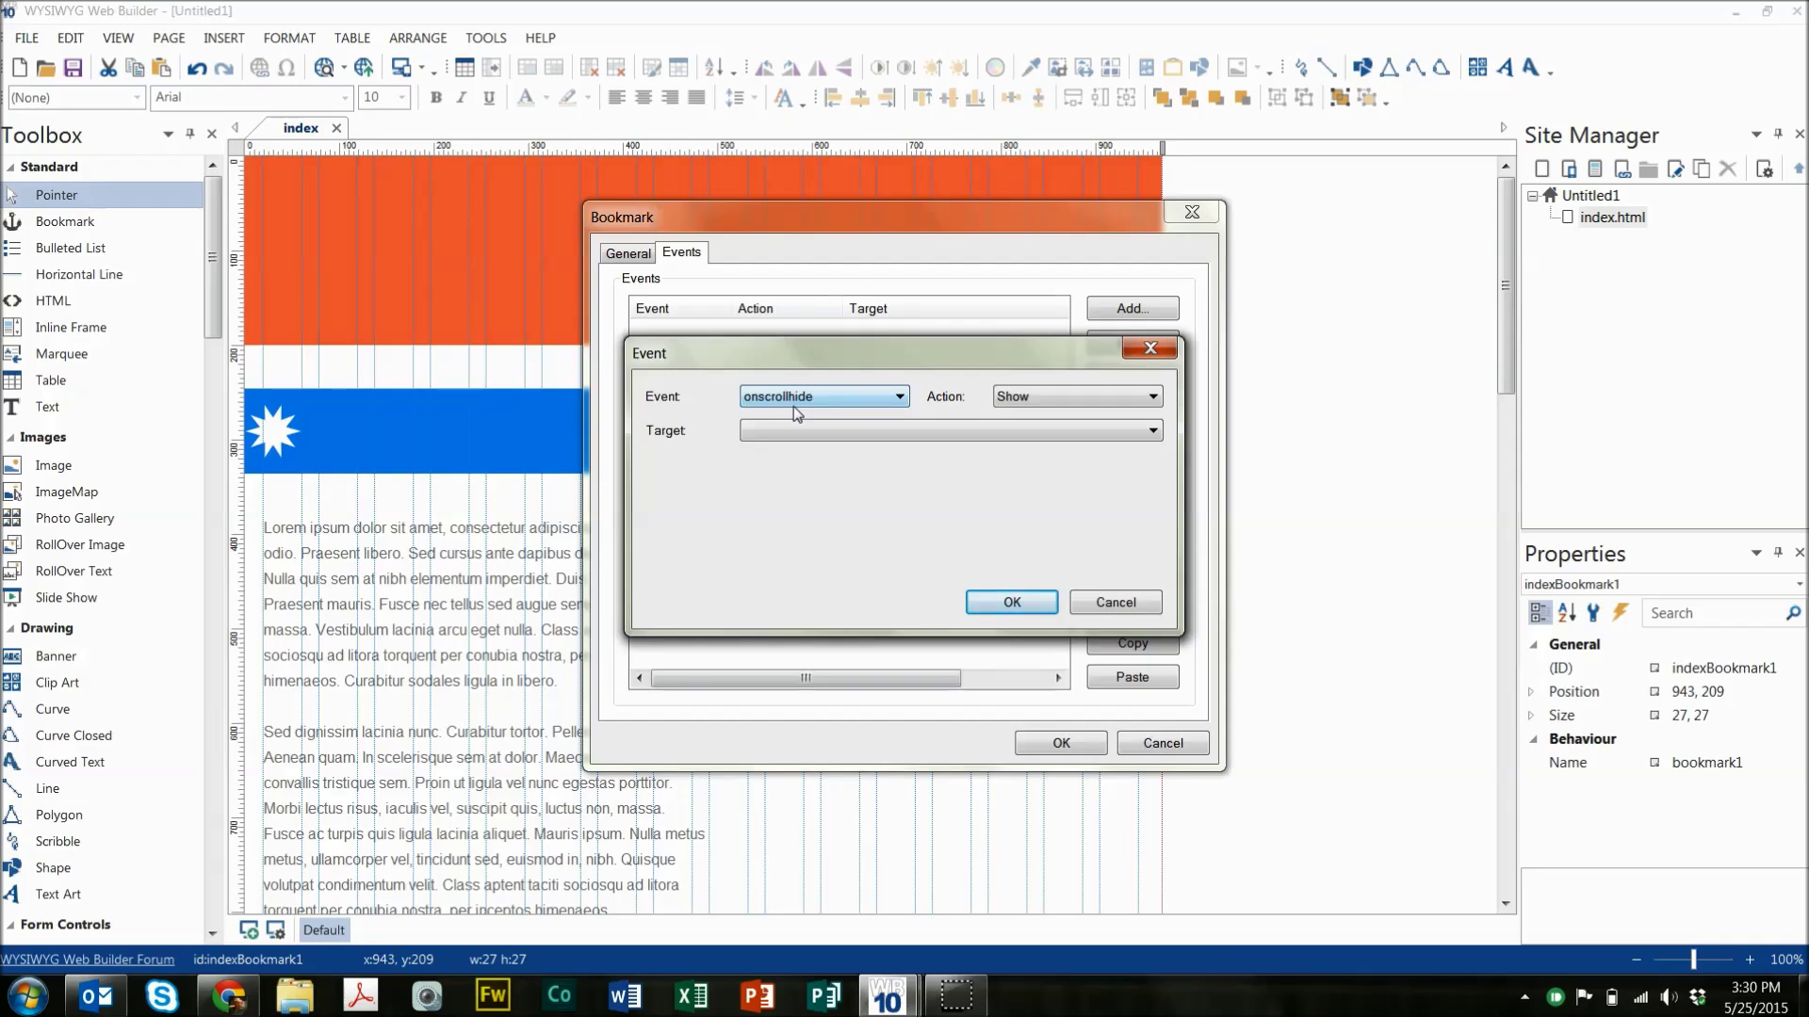
click(757, 415)
click(1027, 401)
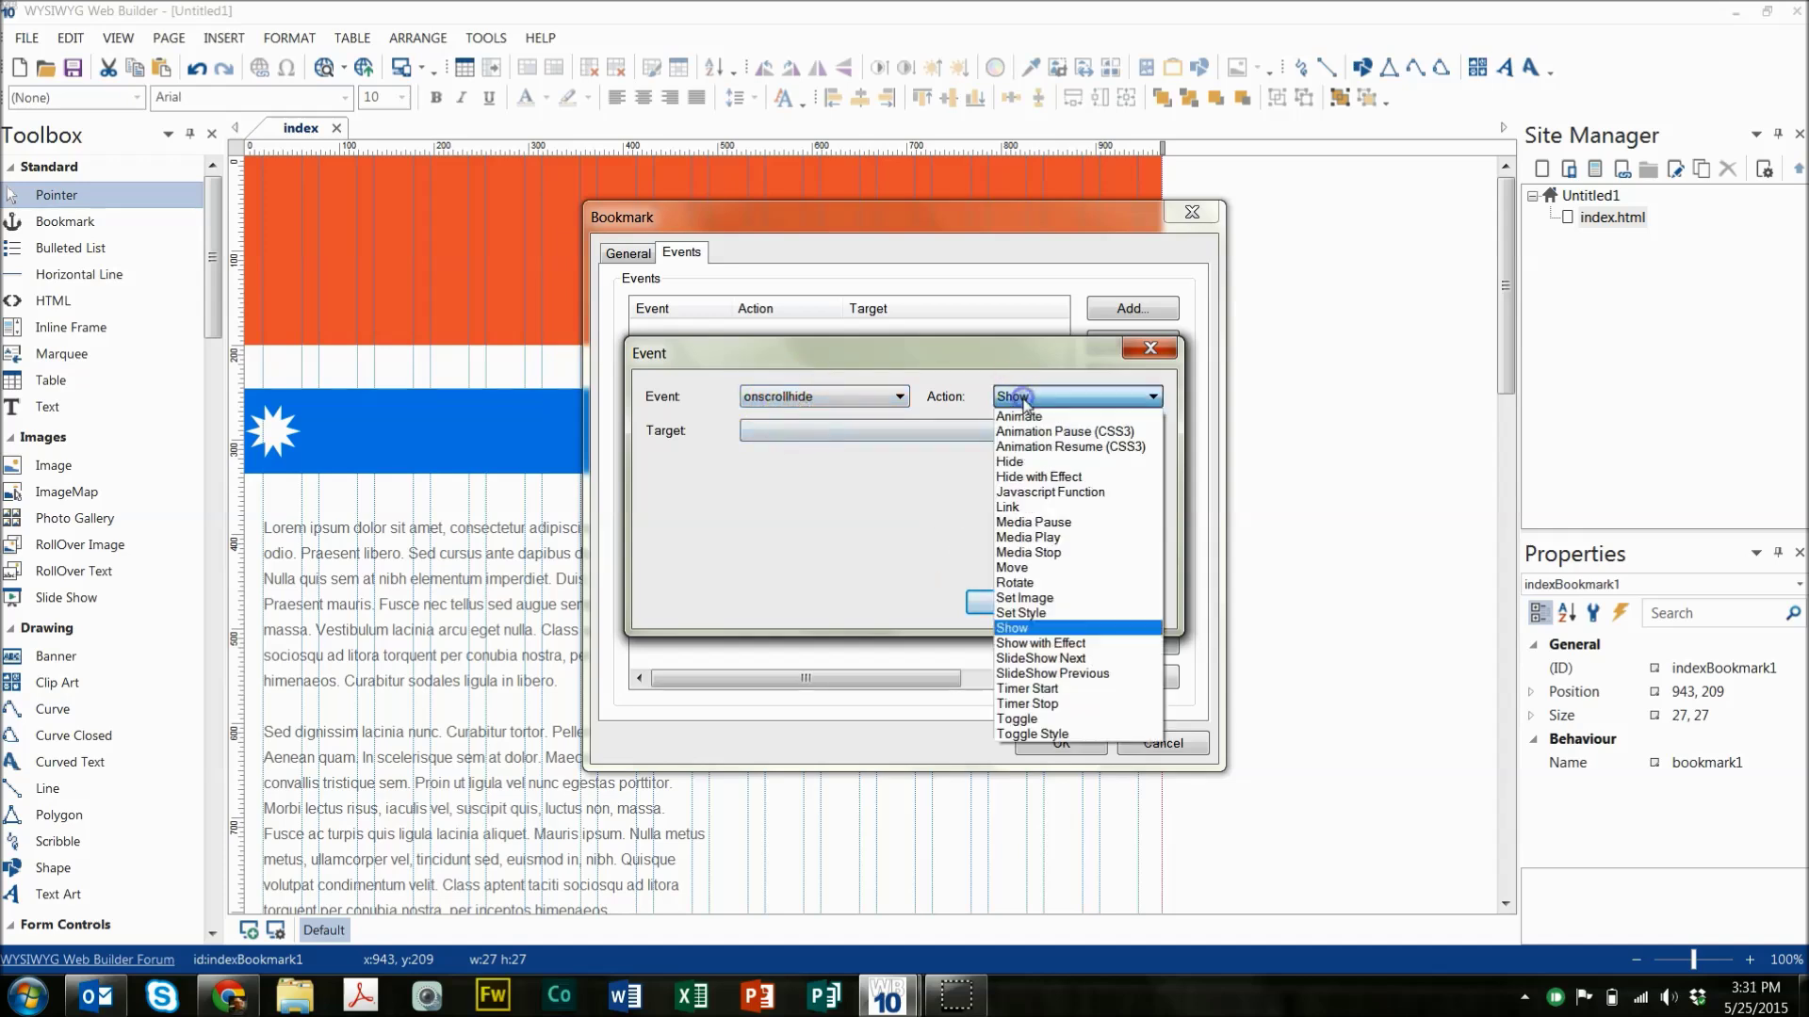
click(1079, 644)
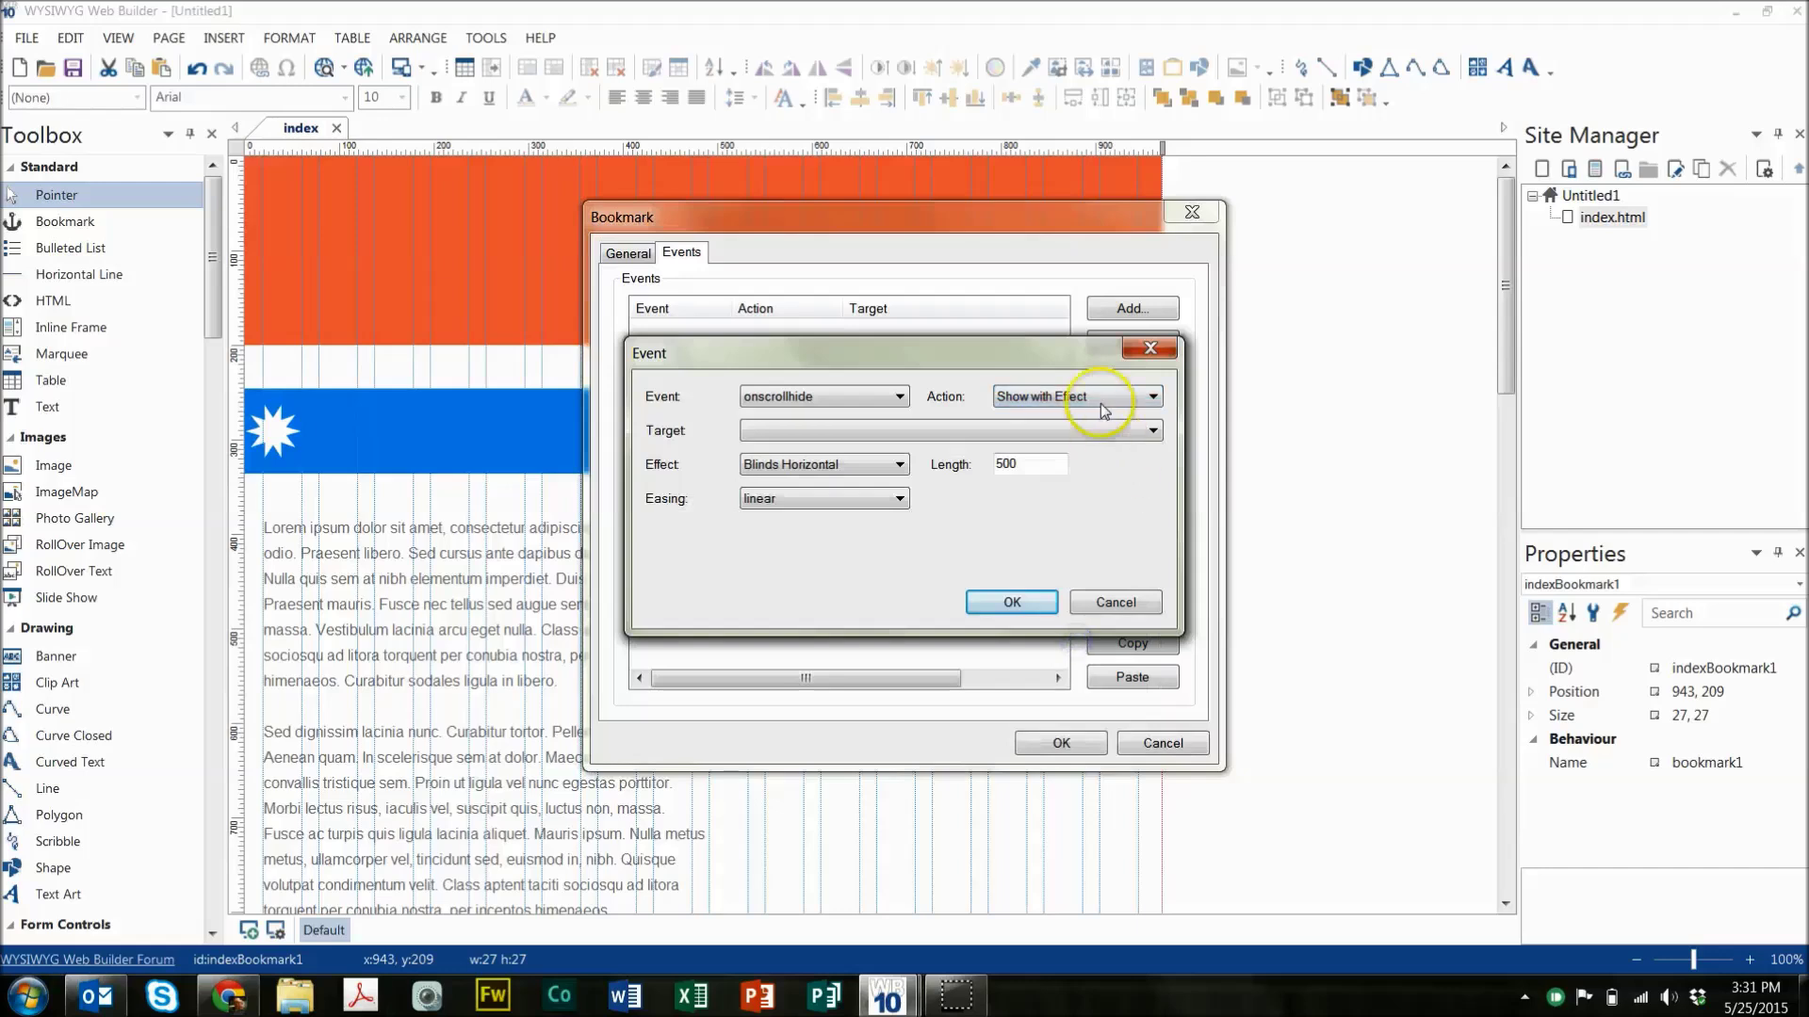
Target indexLayer2 with a Slide Up effect of length 500 and save the event.
click(882, 431)
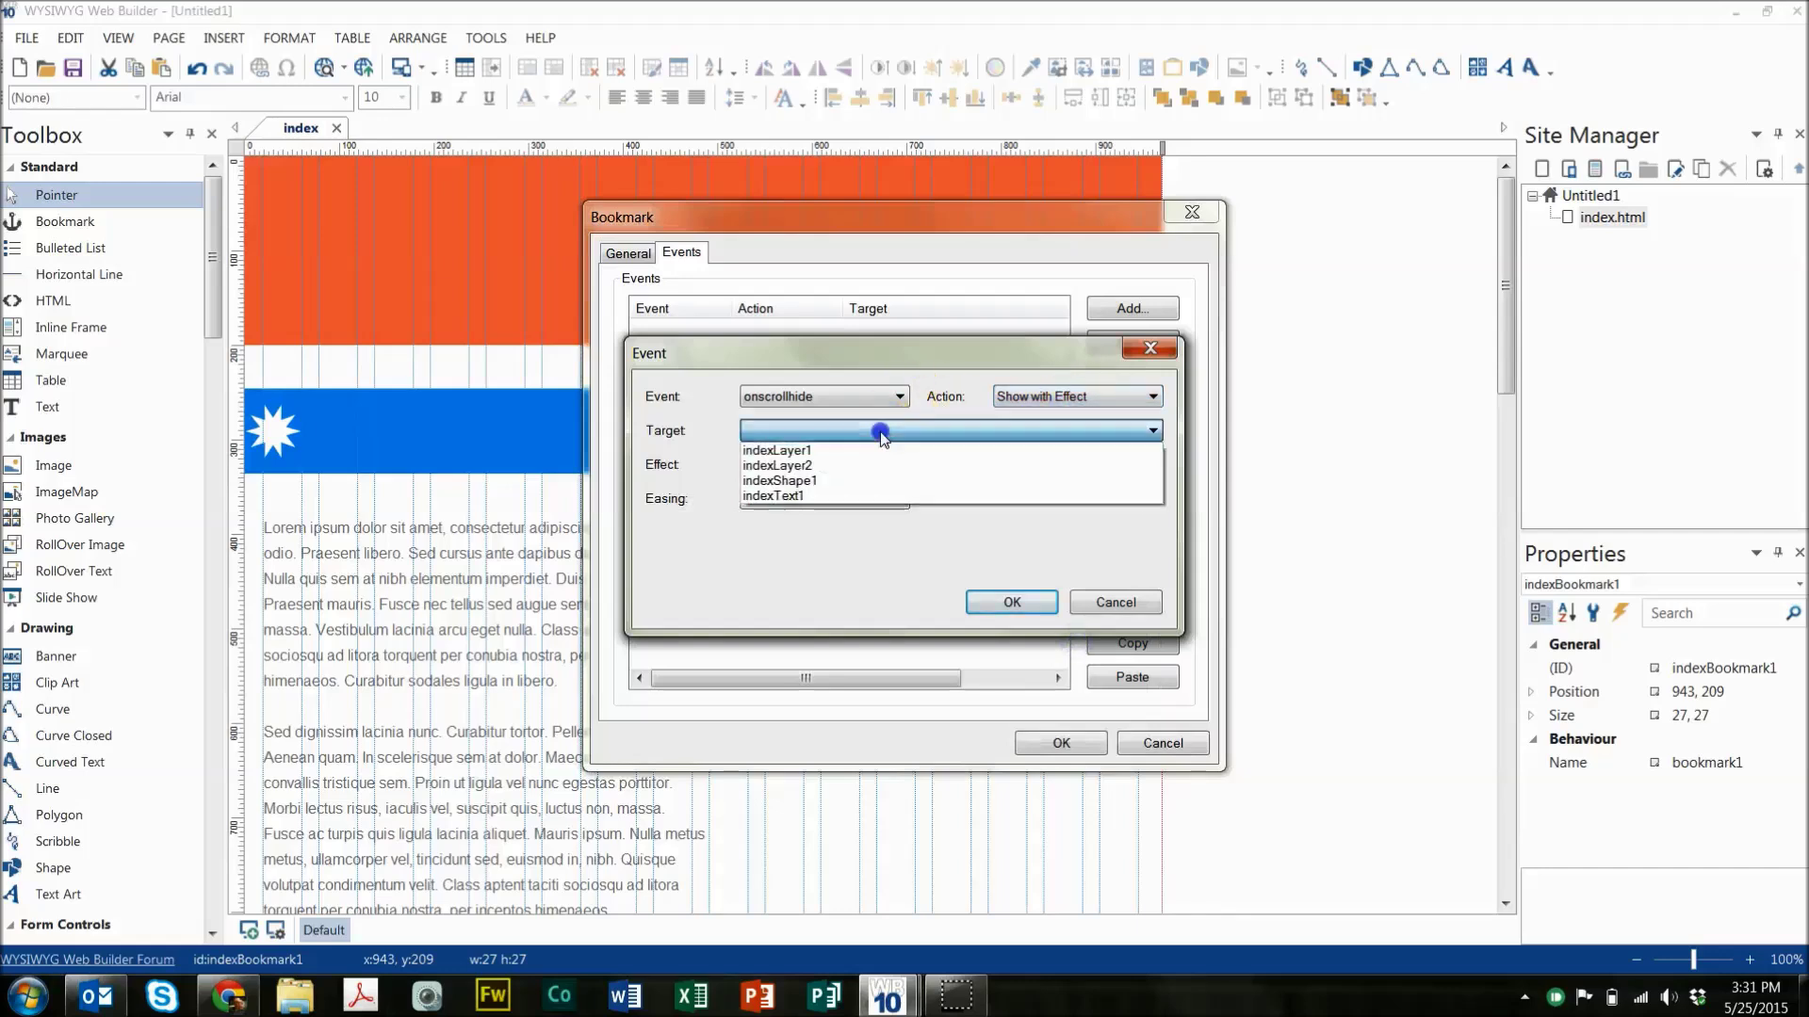
click(835, 465)
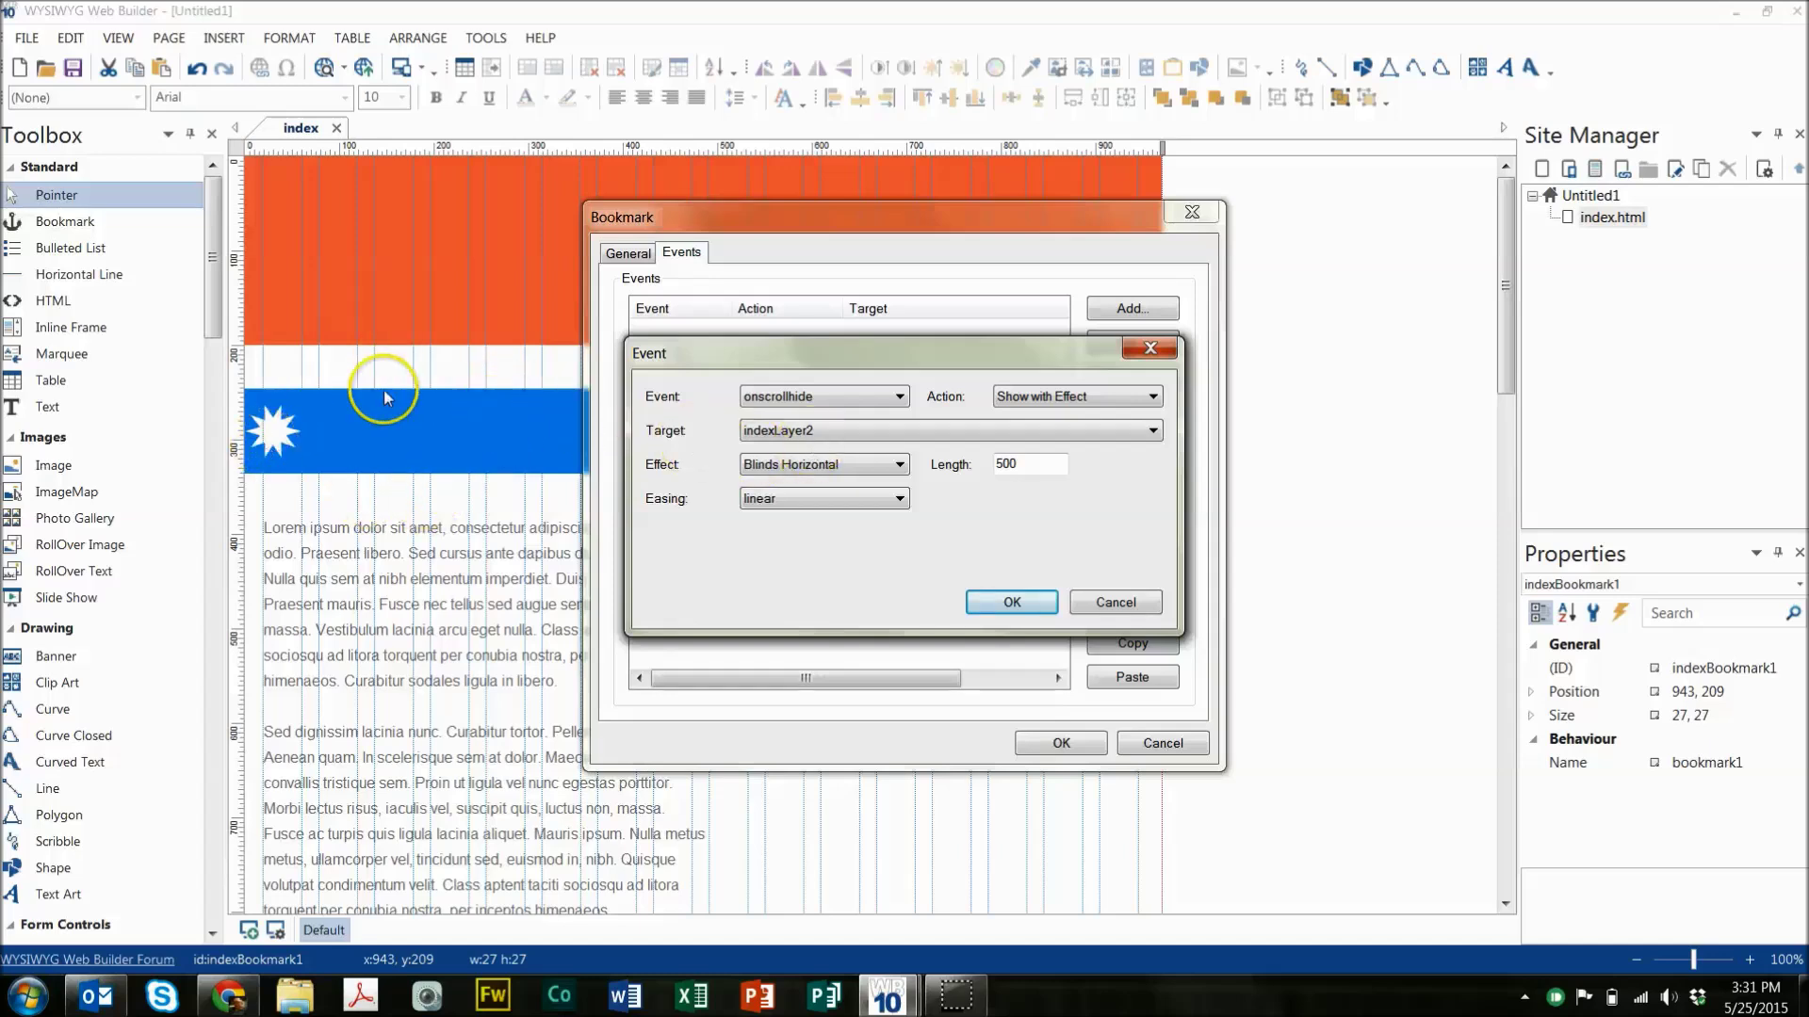
click(873, 466)
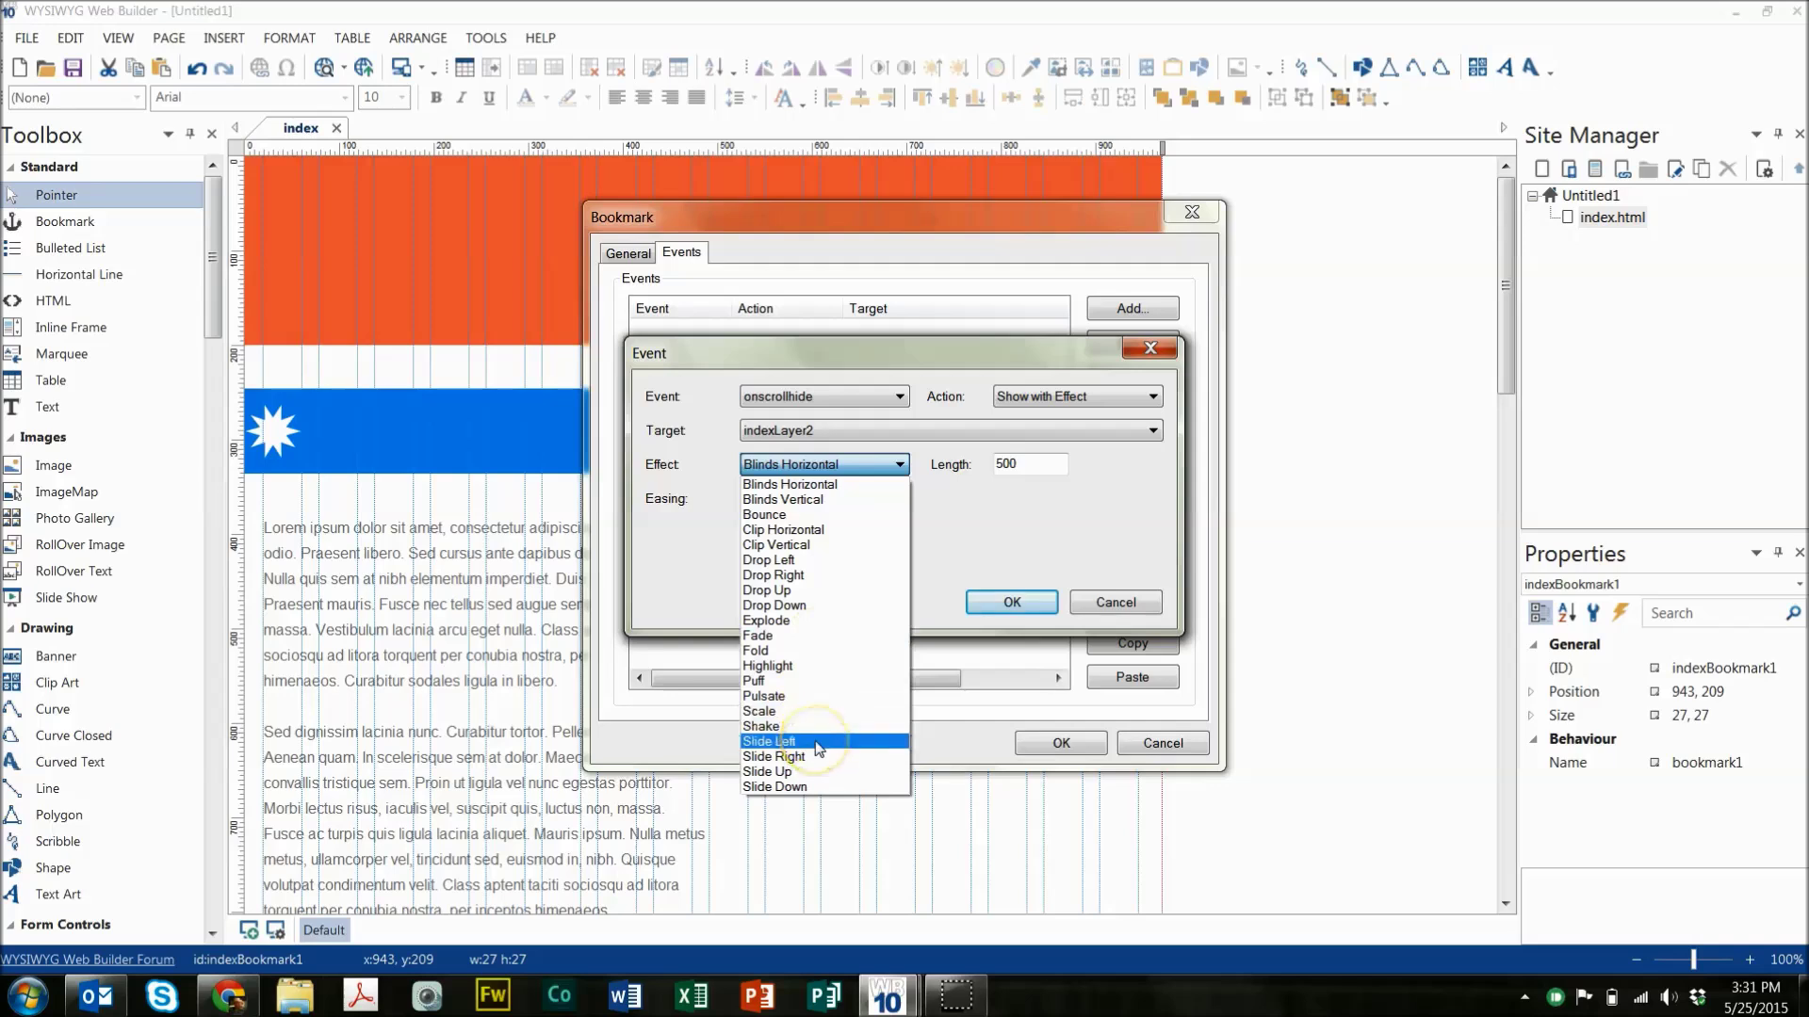
click(821, 774)
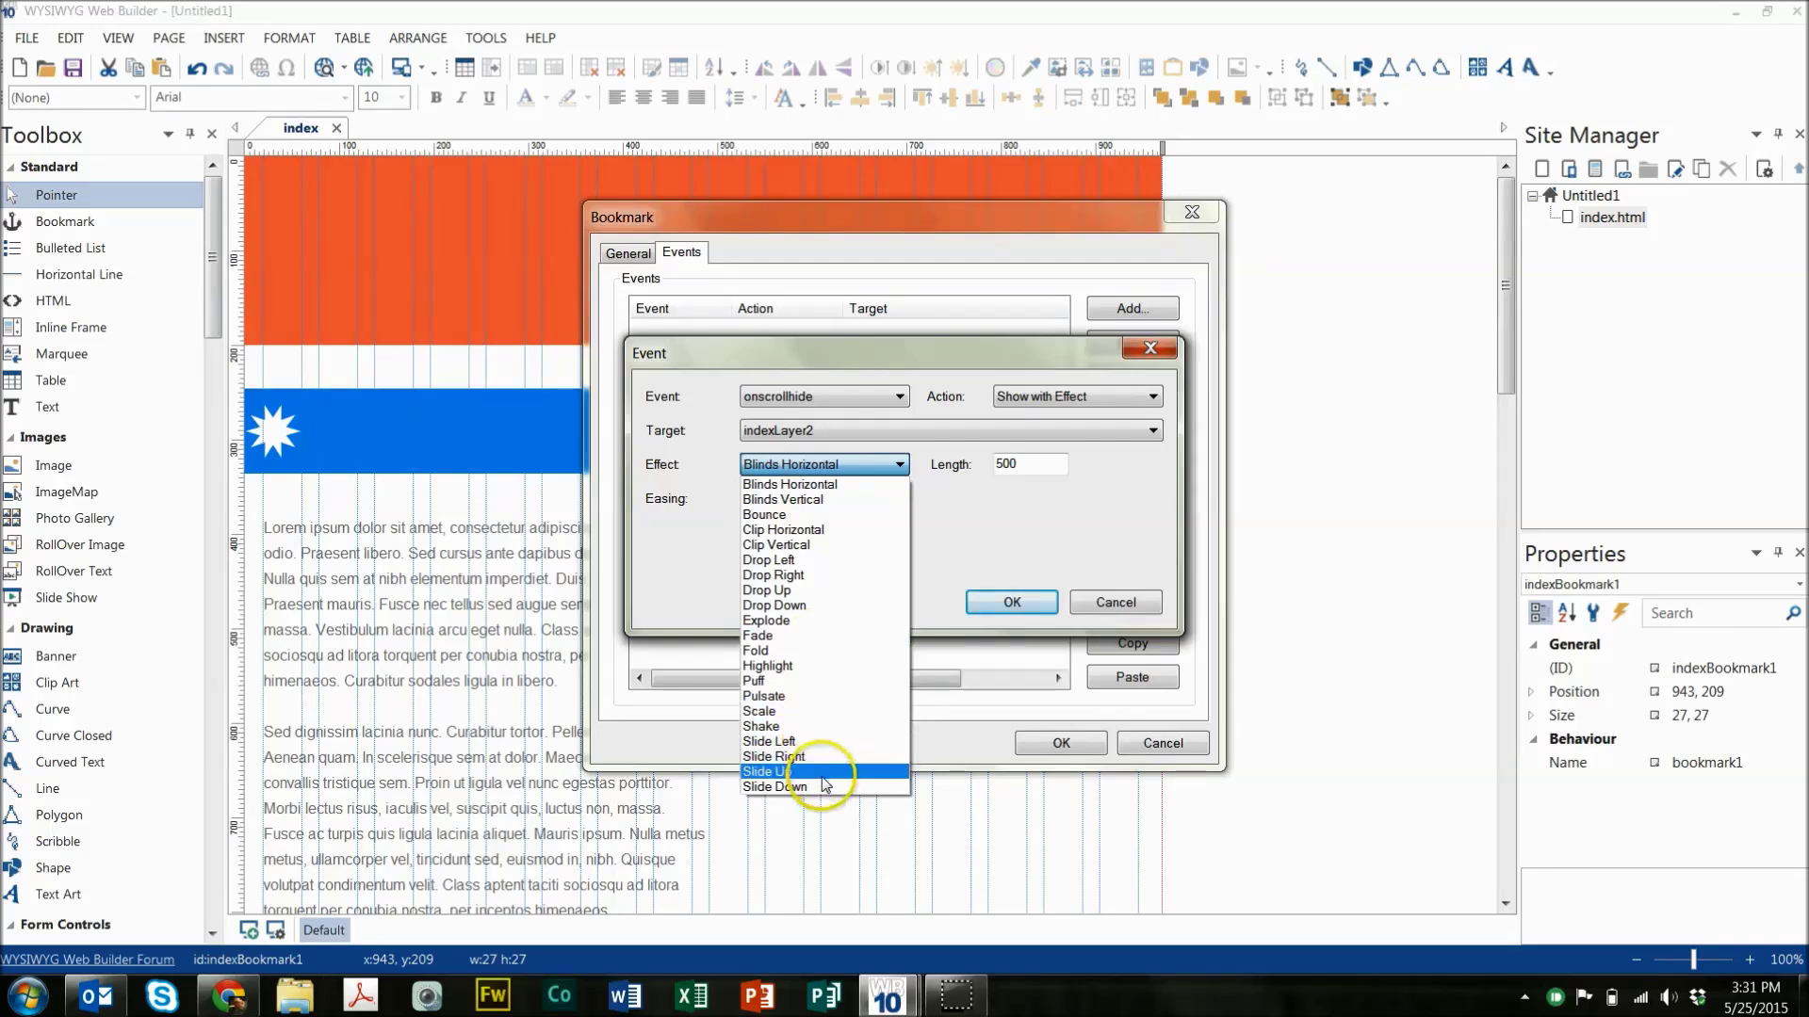
click(821, 772)
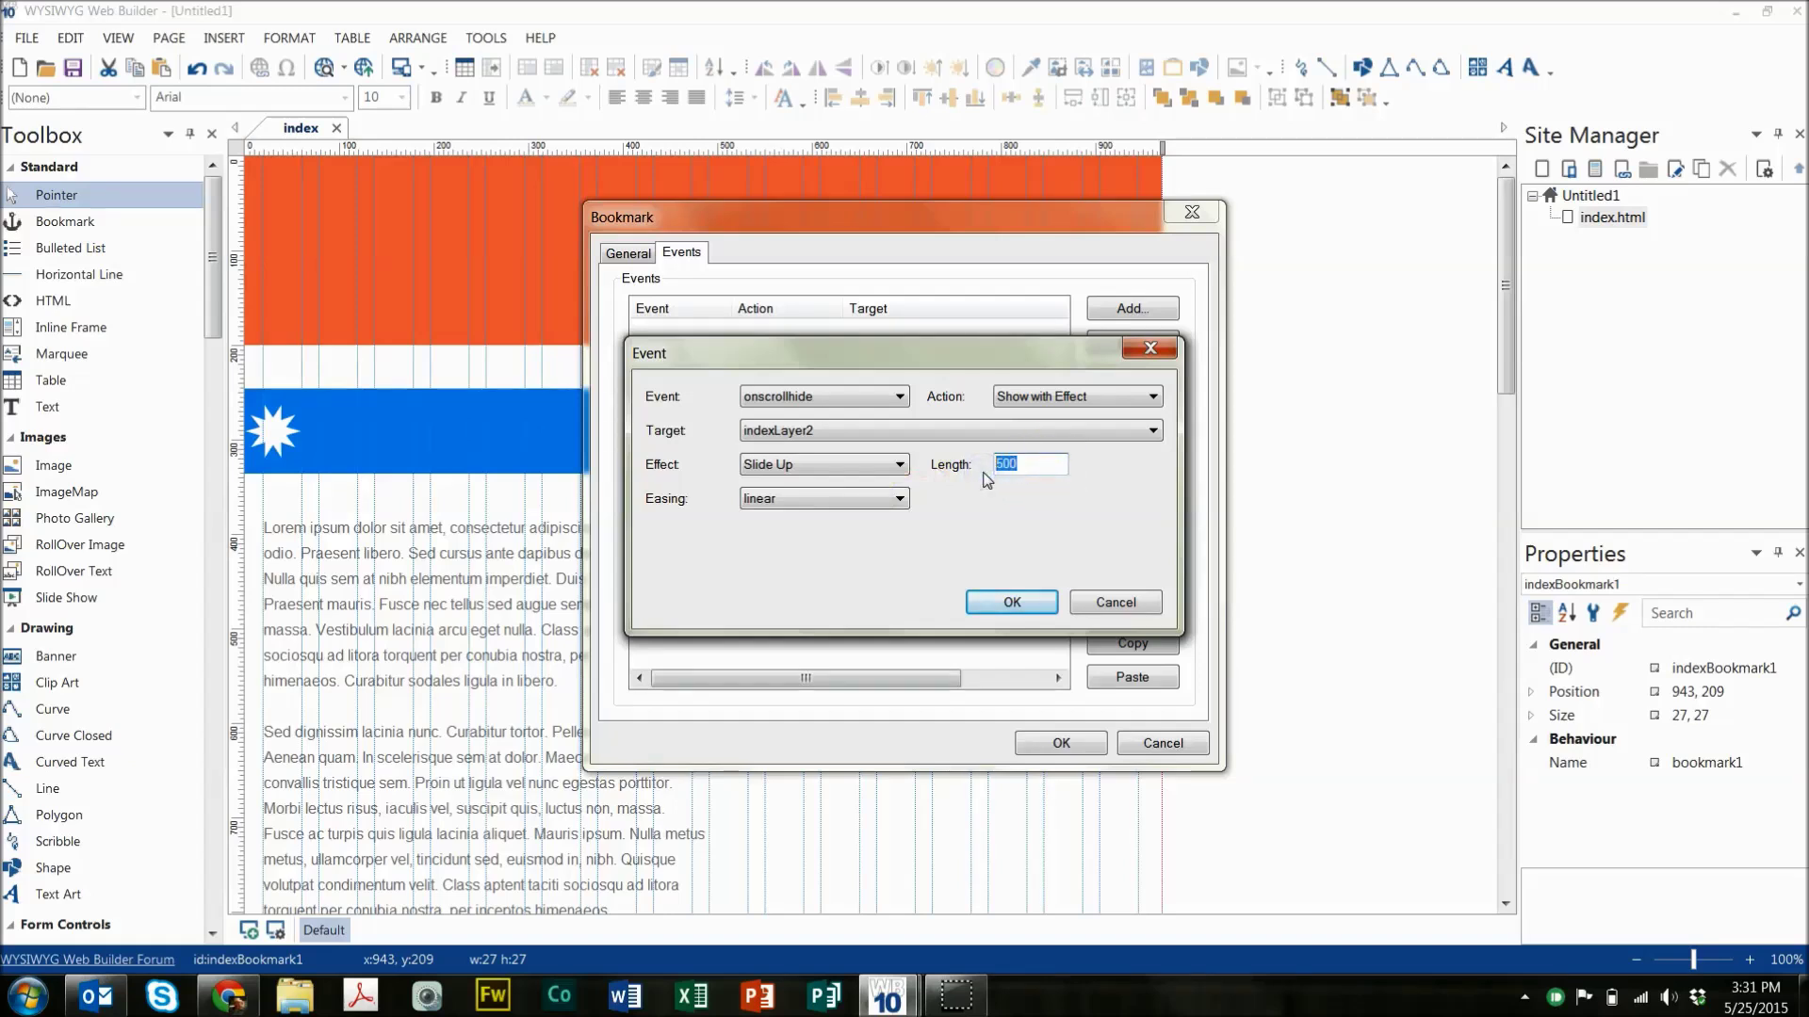
click(994, 549)
click(997, 604)
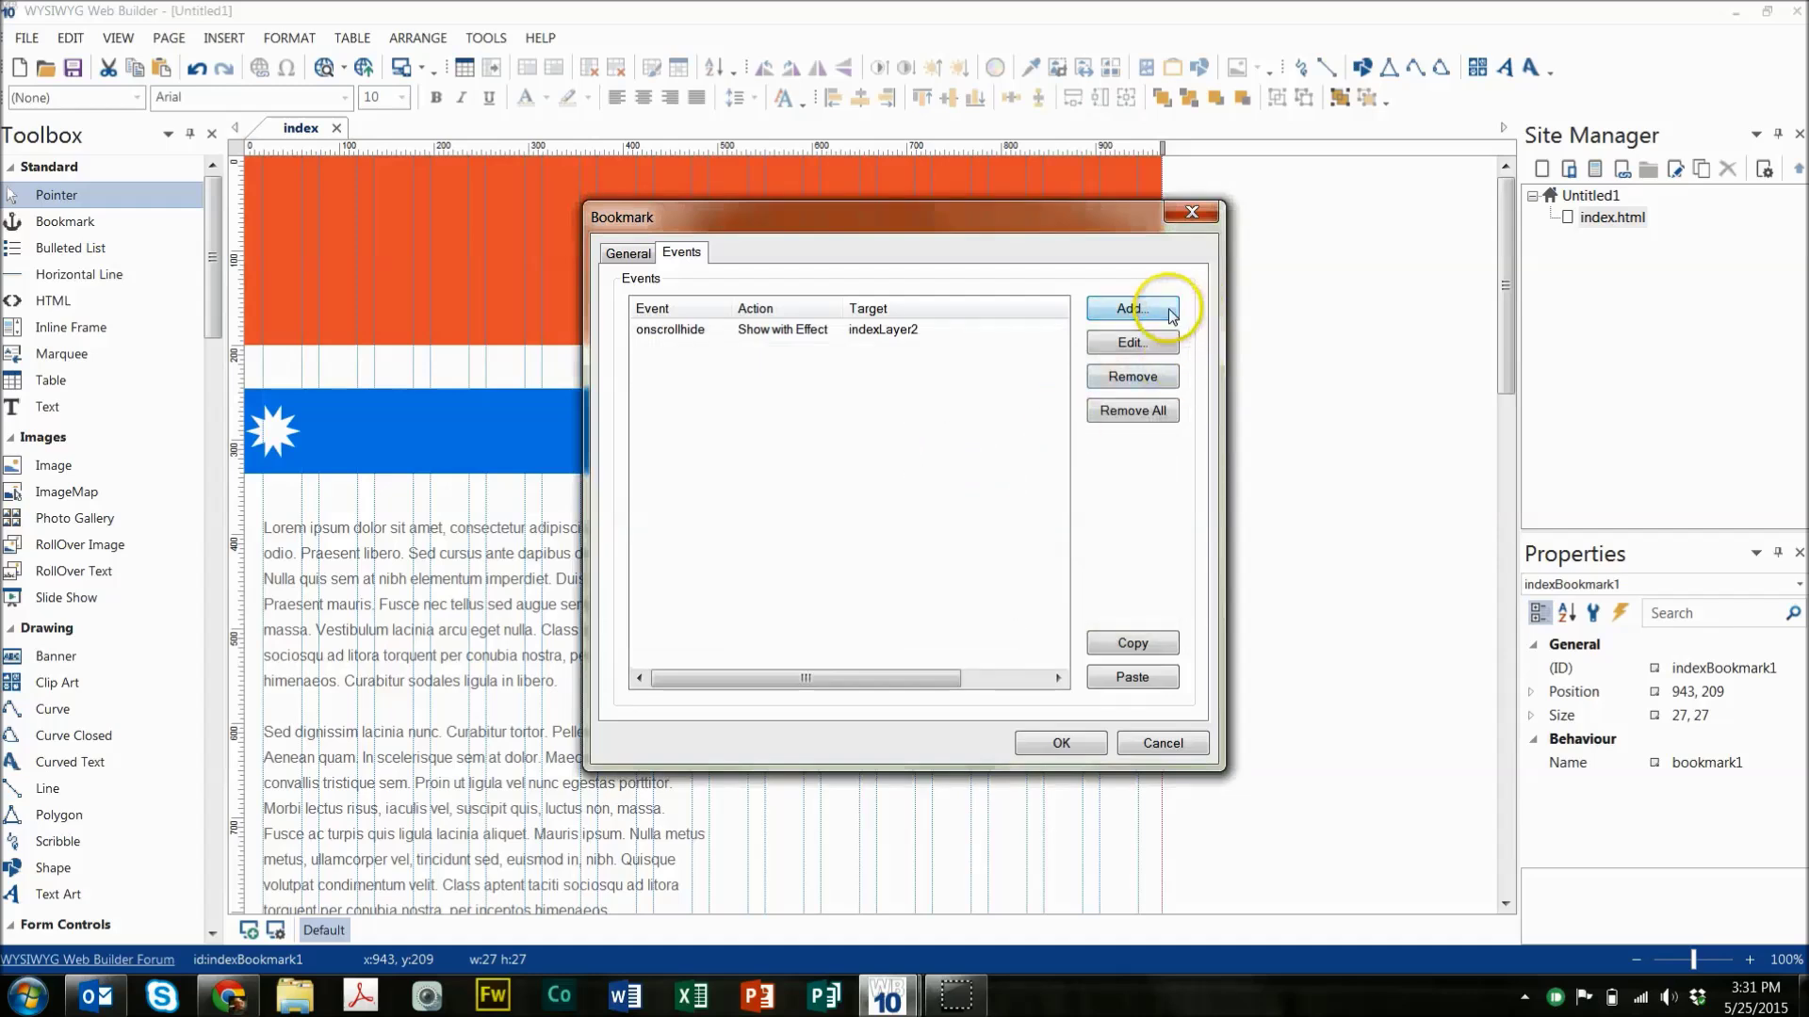
click(1121, 312)
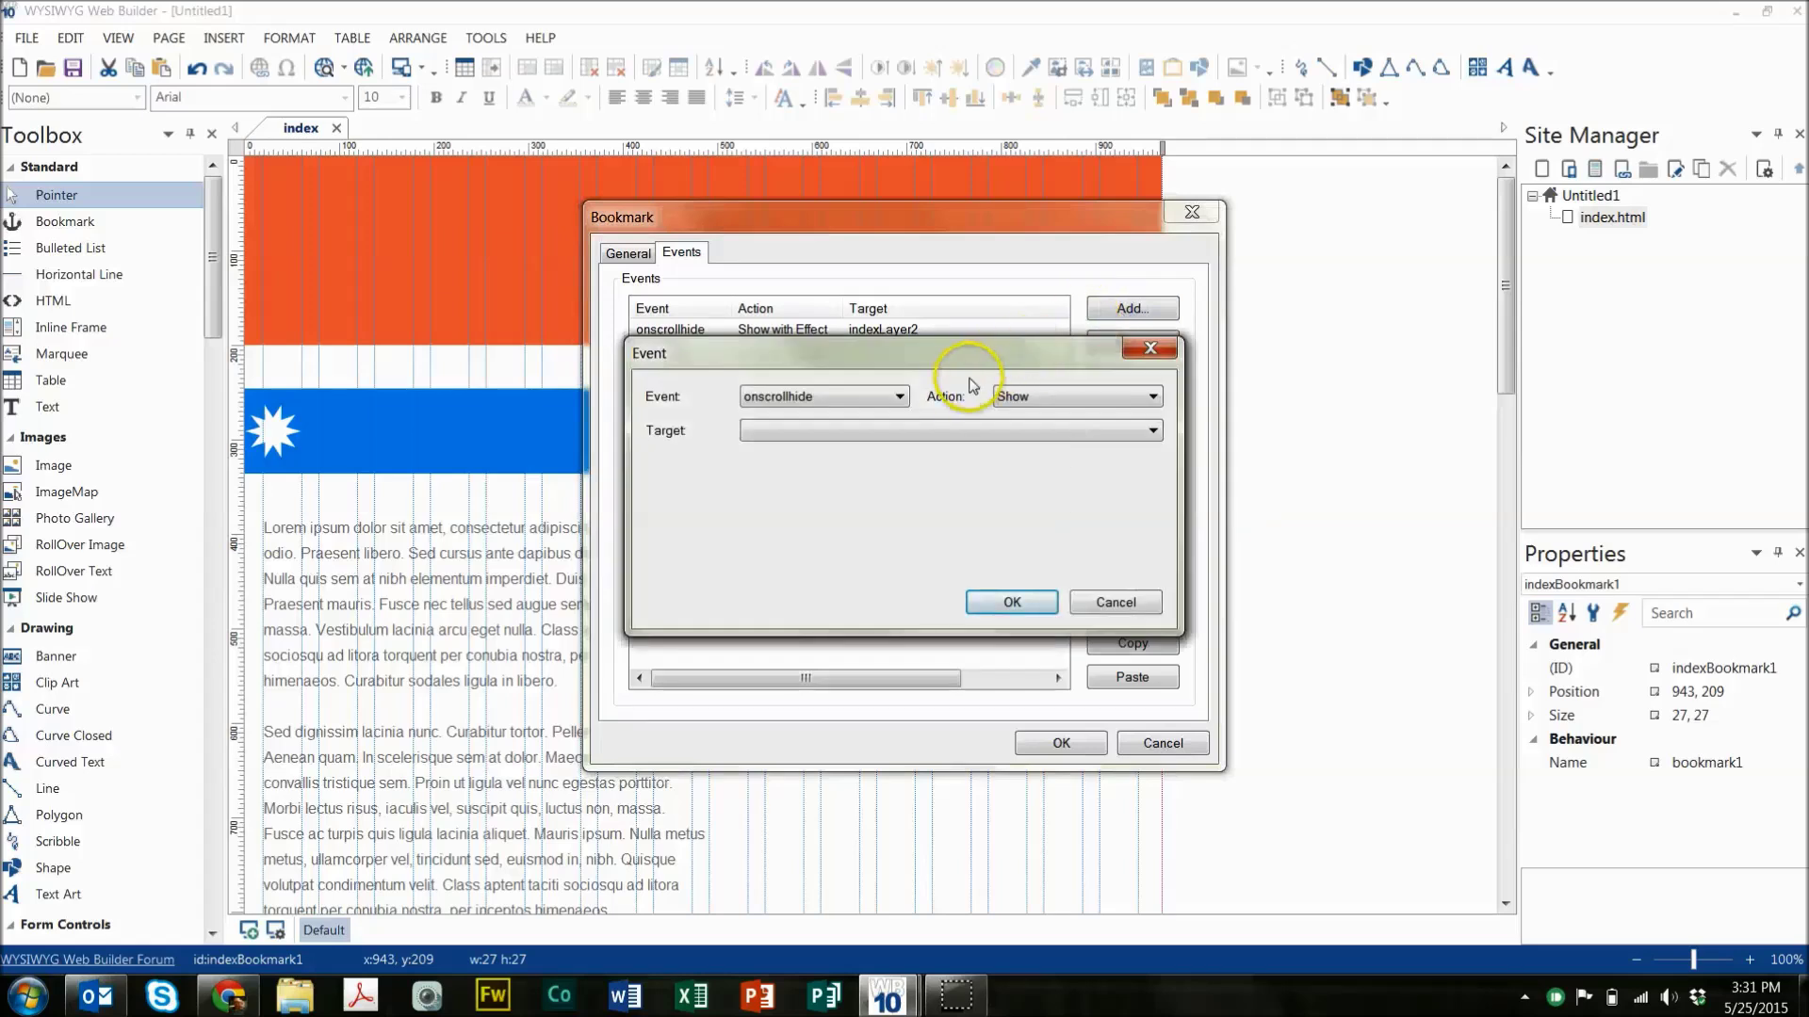
Add an onscrollreveal event that hides indexLayer2 with a Slide Up effect.
click(879, 399)
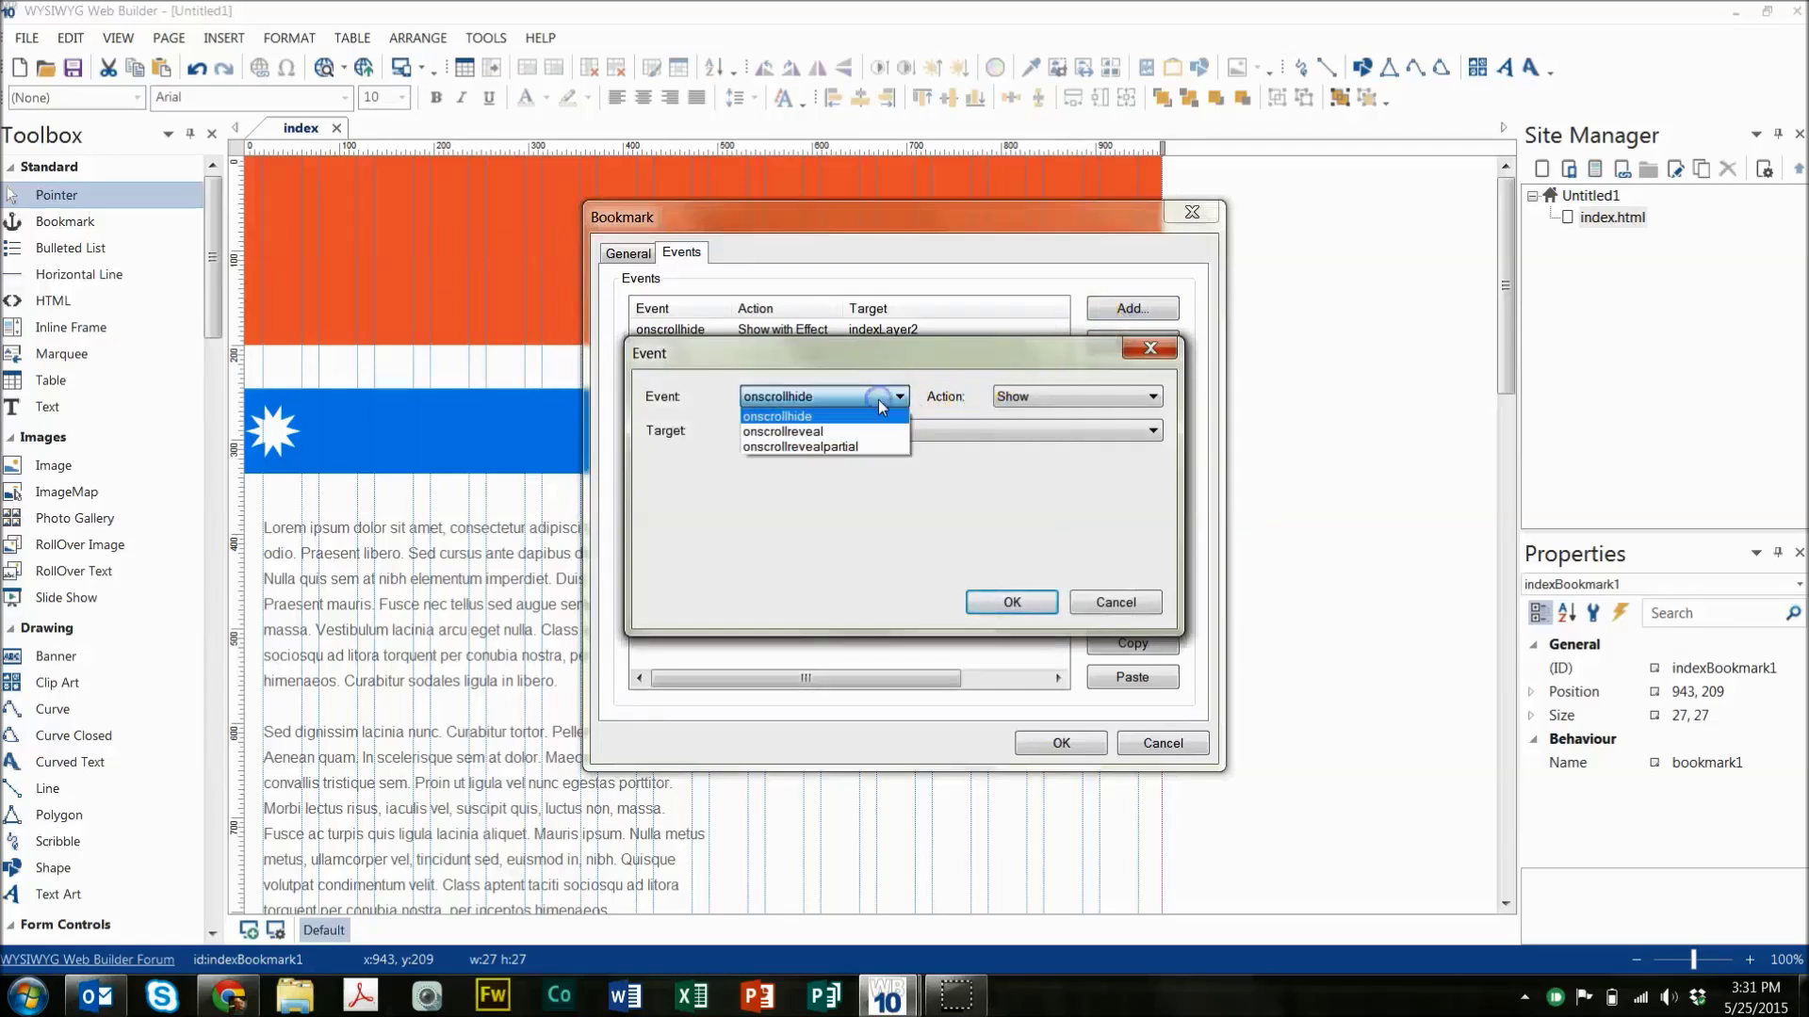
click(807, 432)
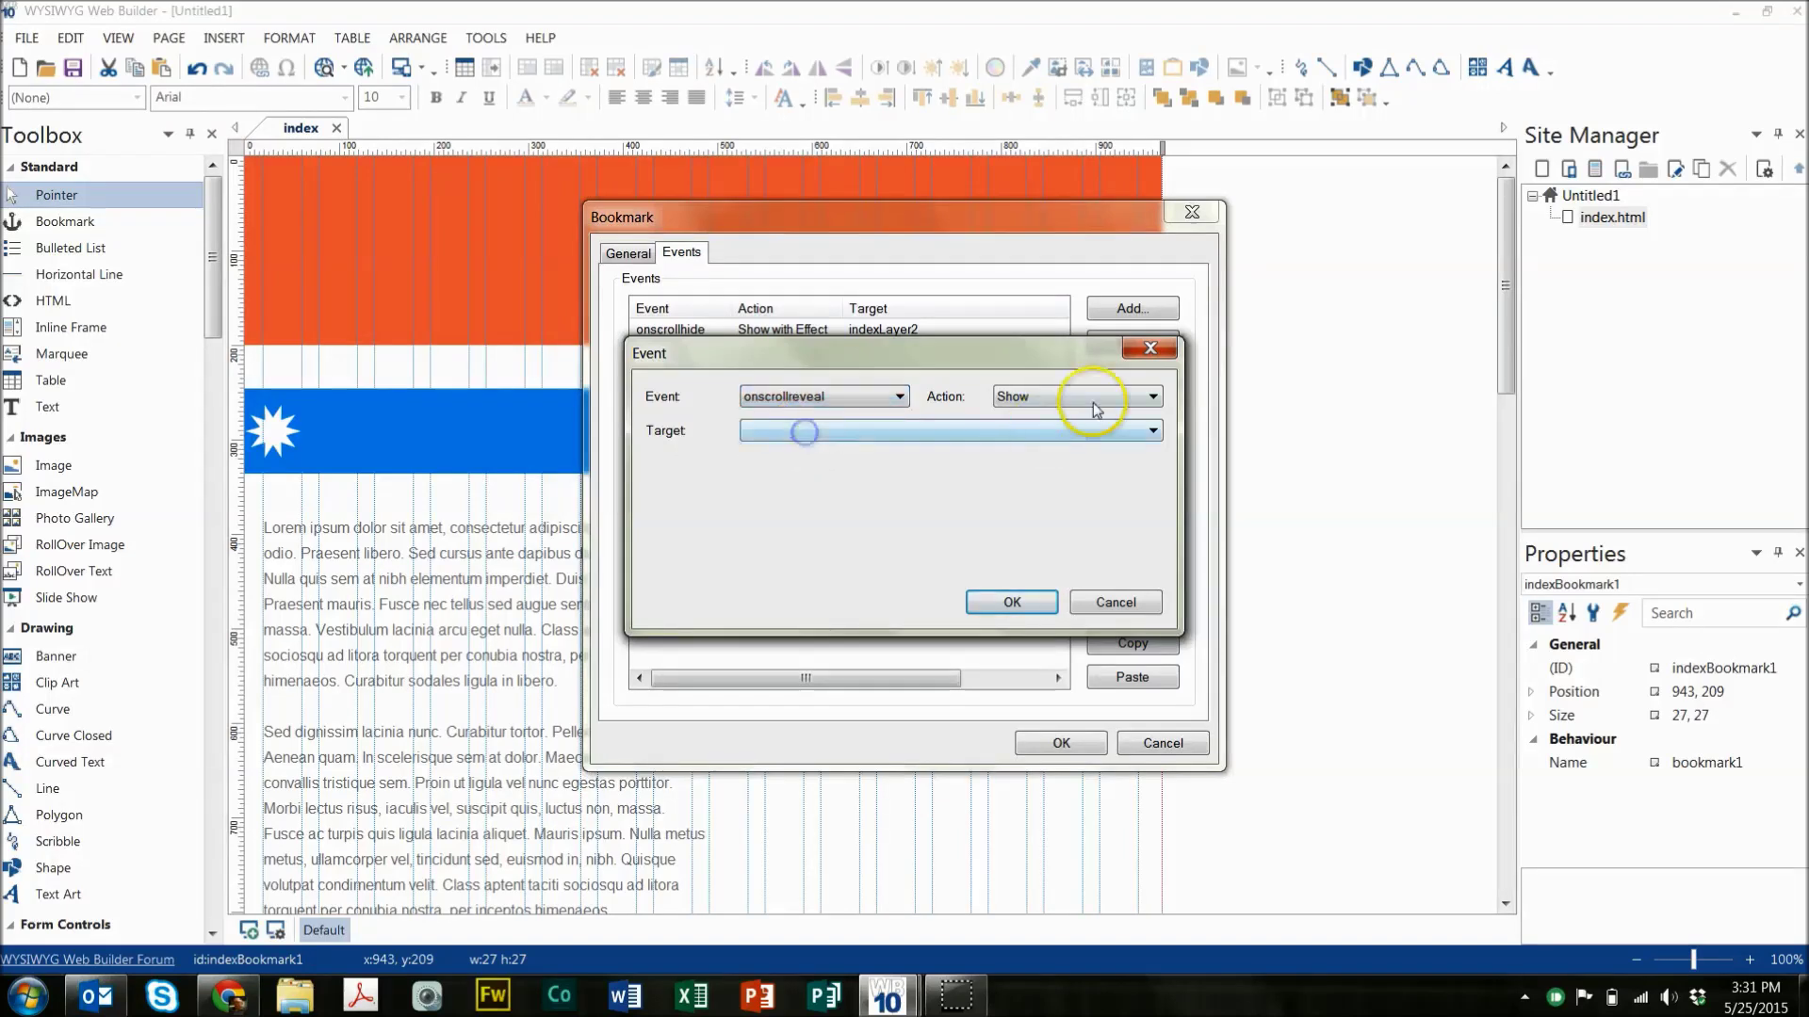
click(1088, 397)
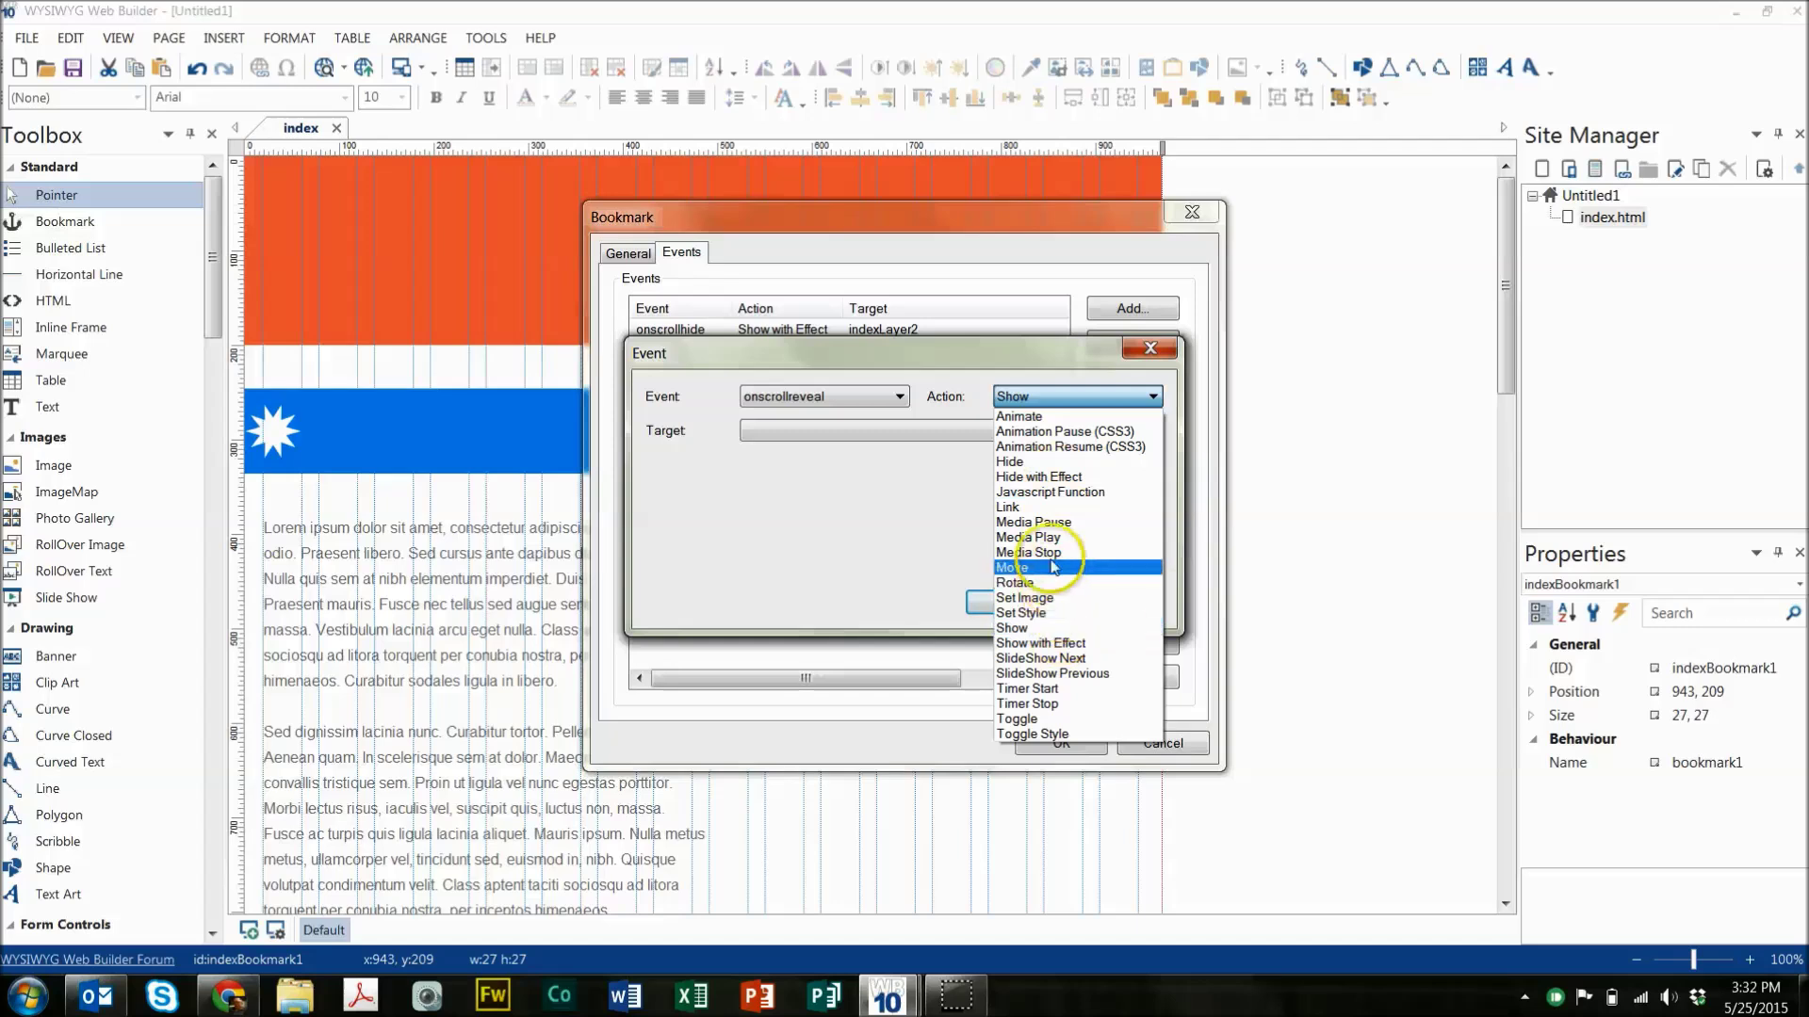
click(1055, 477)
click(1006, 435)
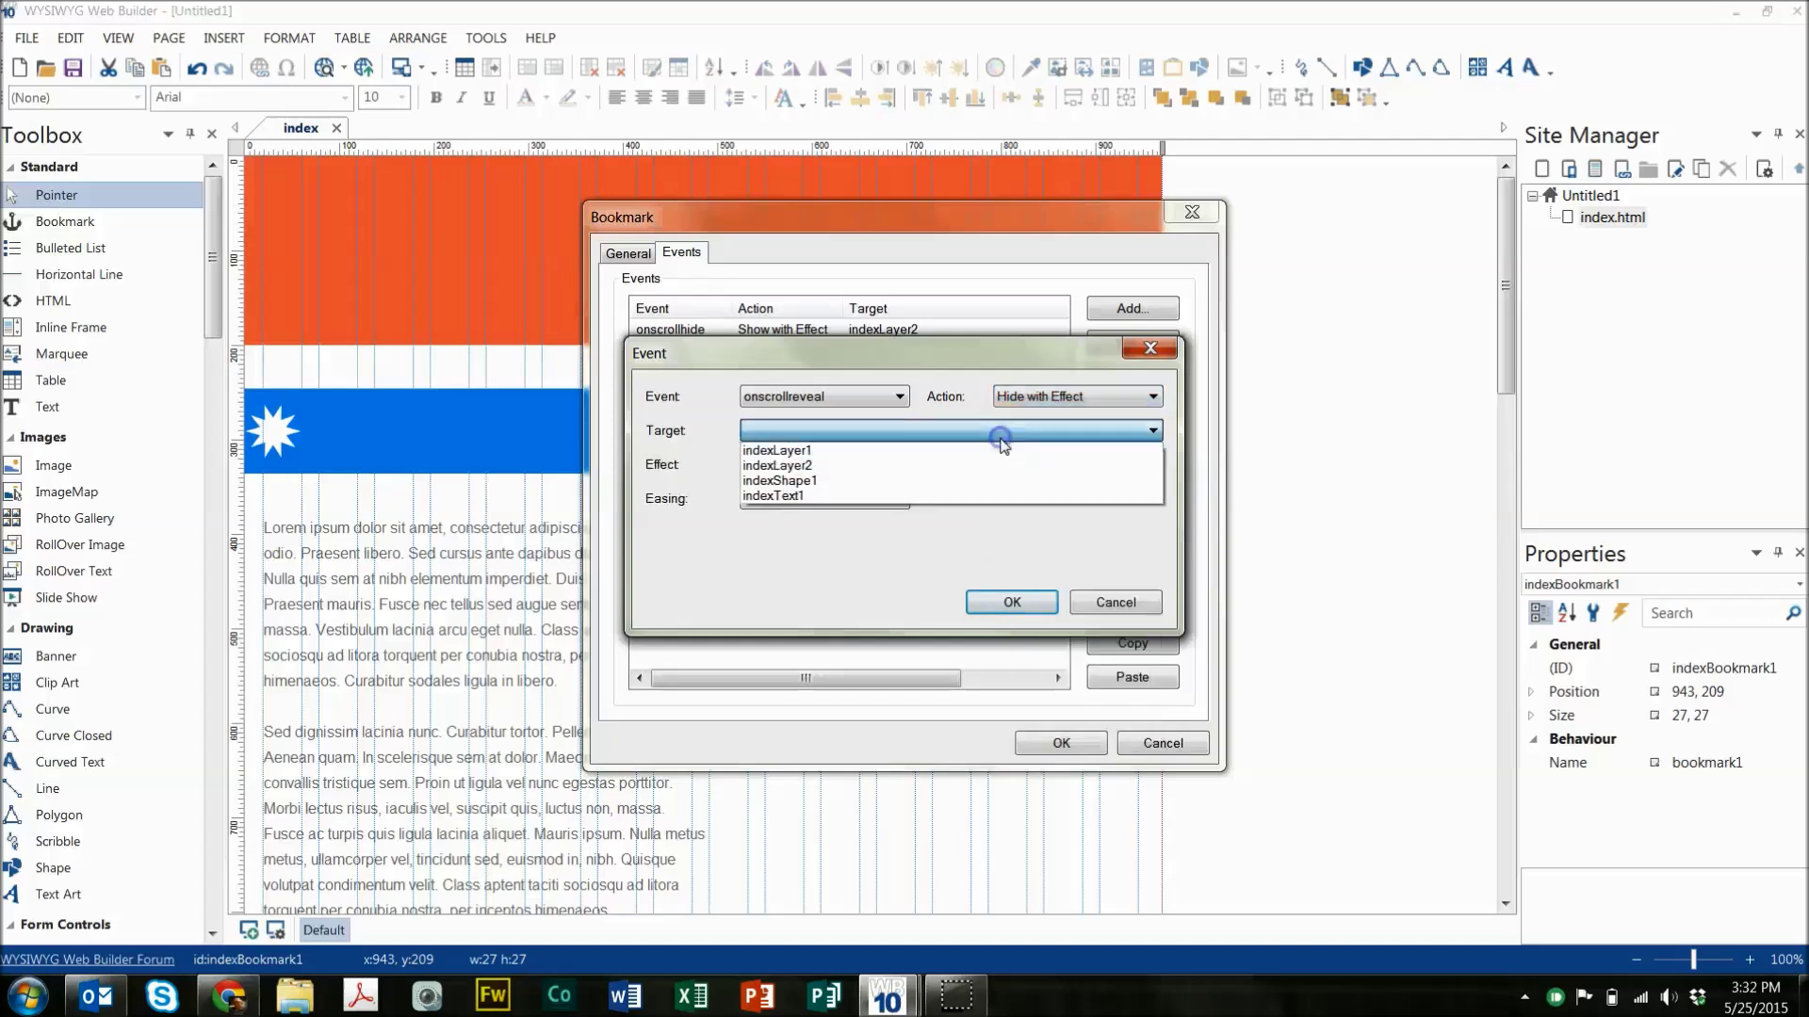
click(892, 465)
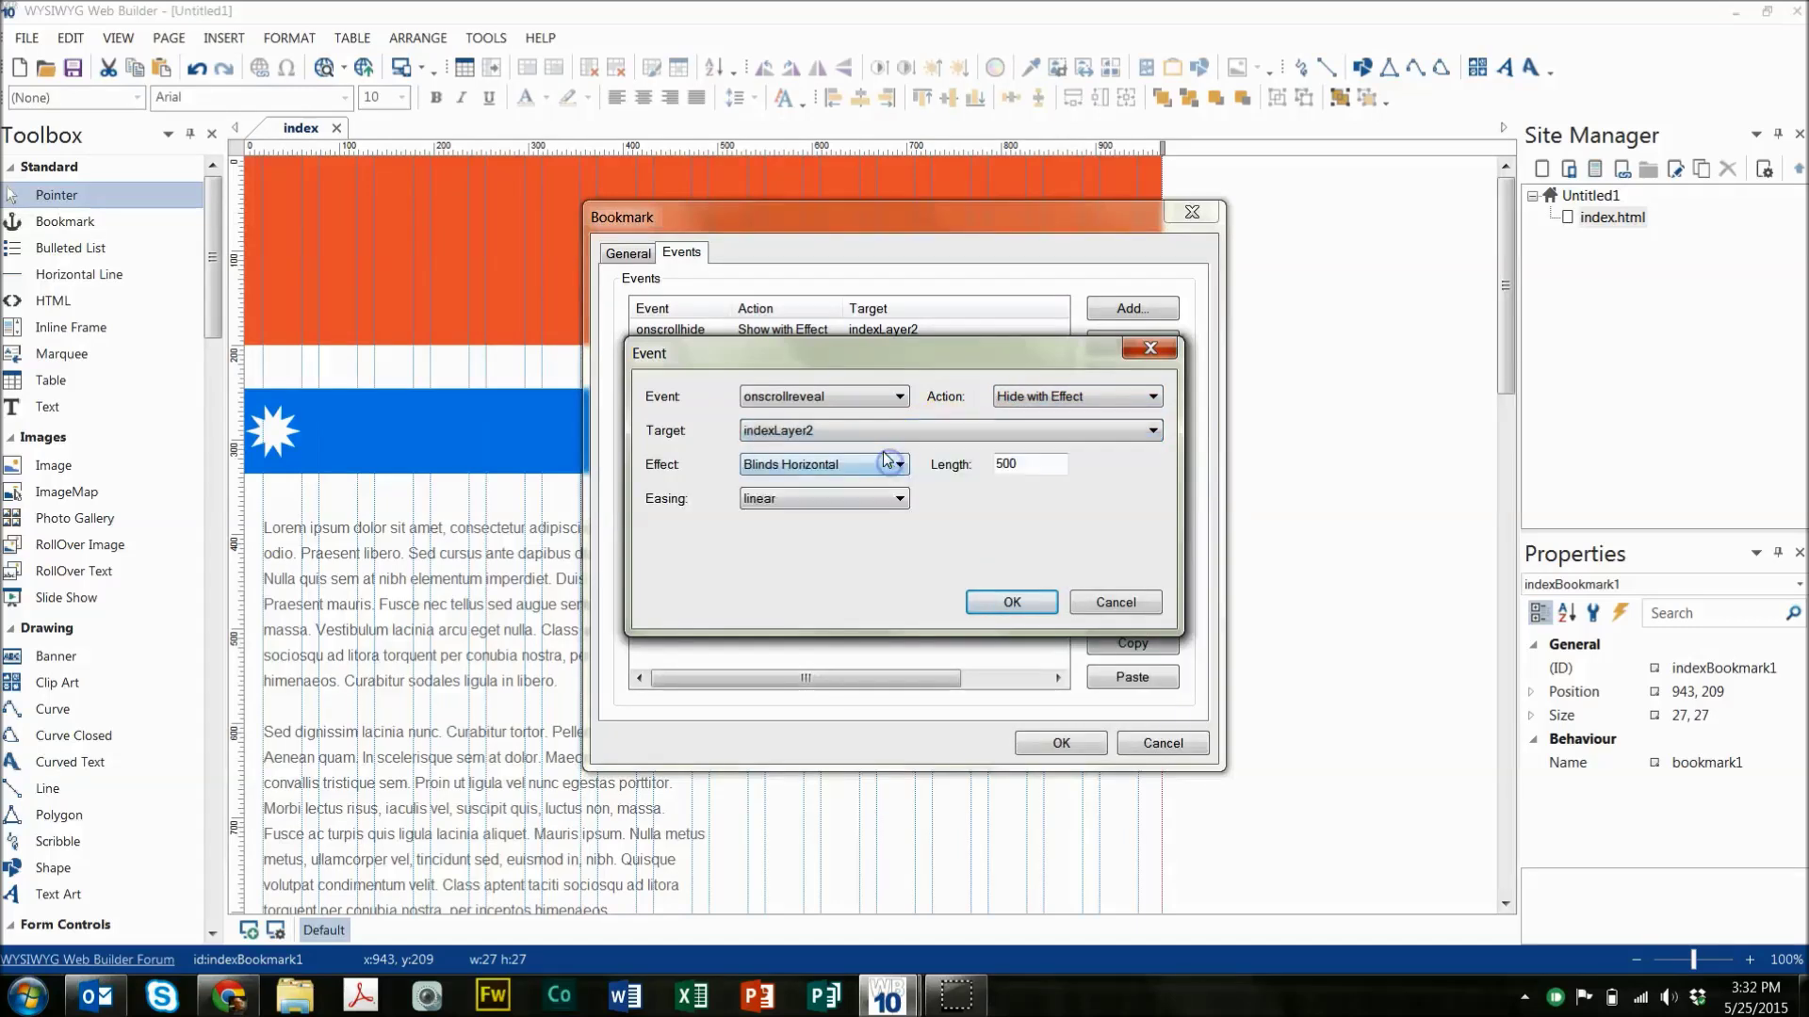
click(816, 465)
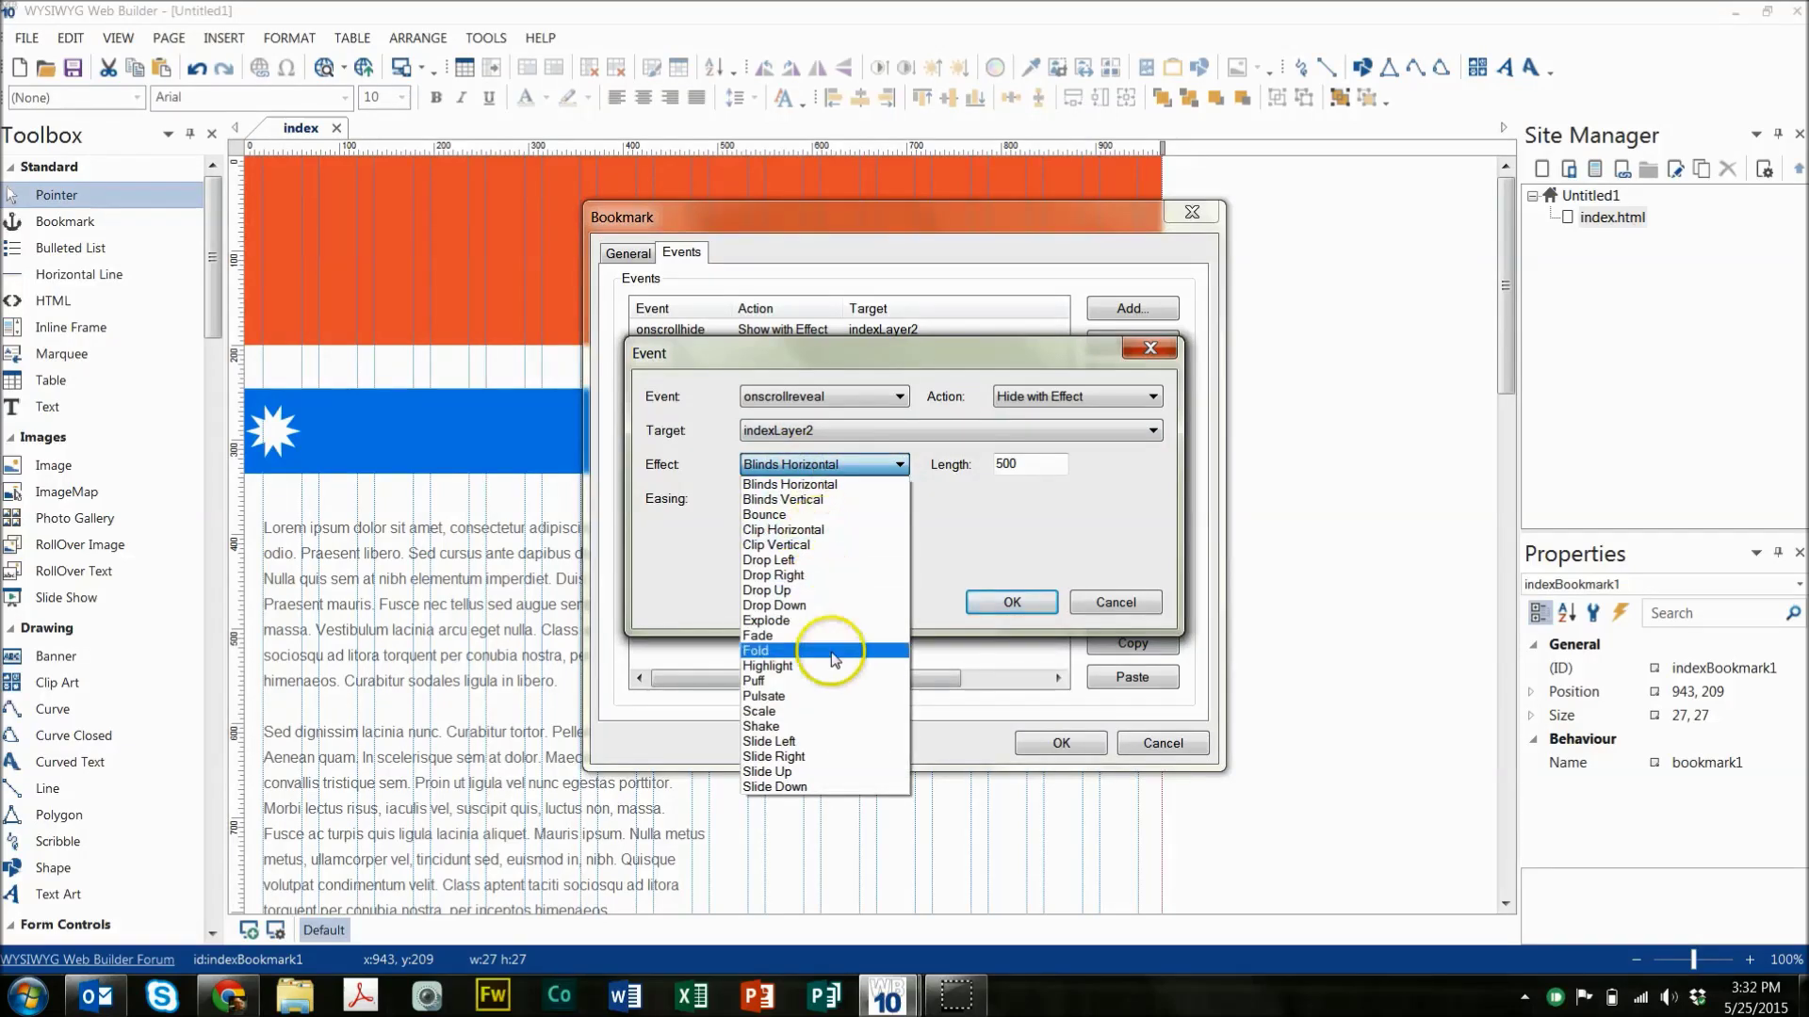
click(836, 778)
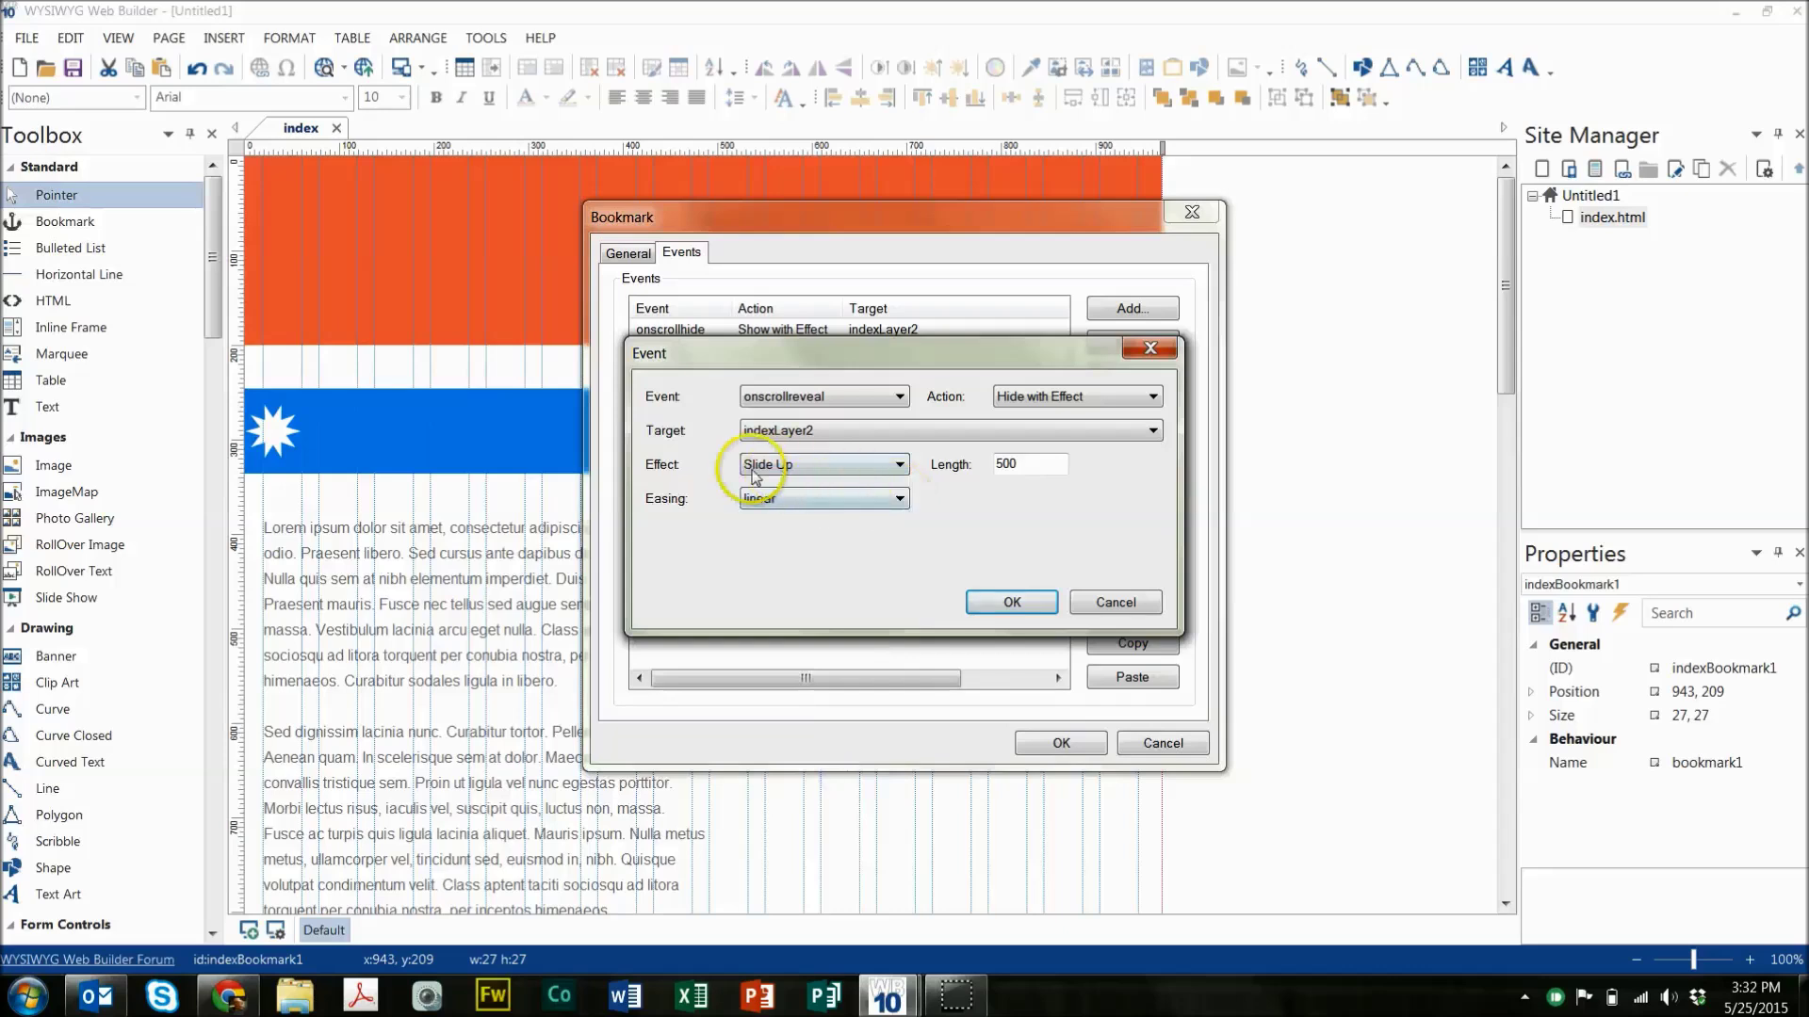
double_click(1004, 465)
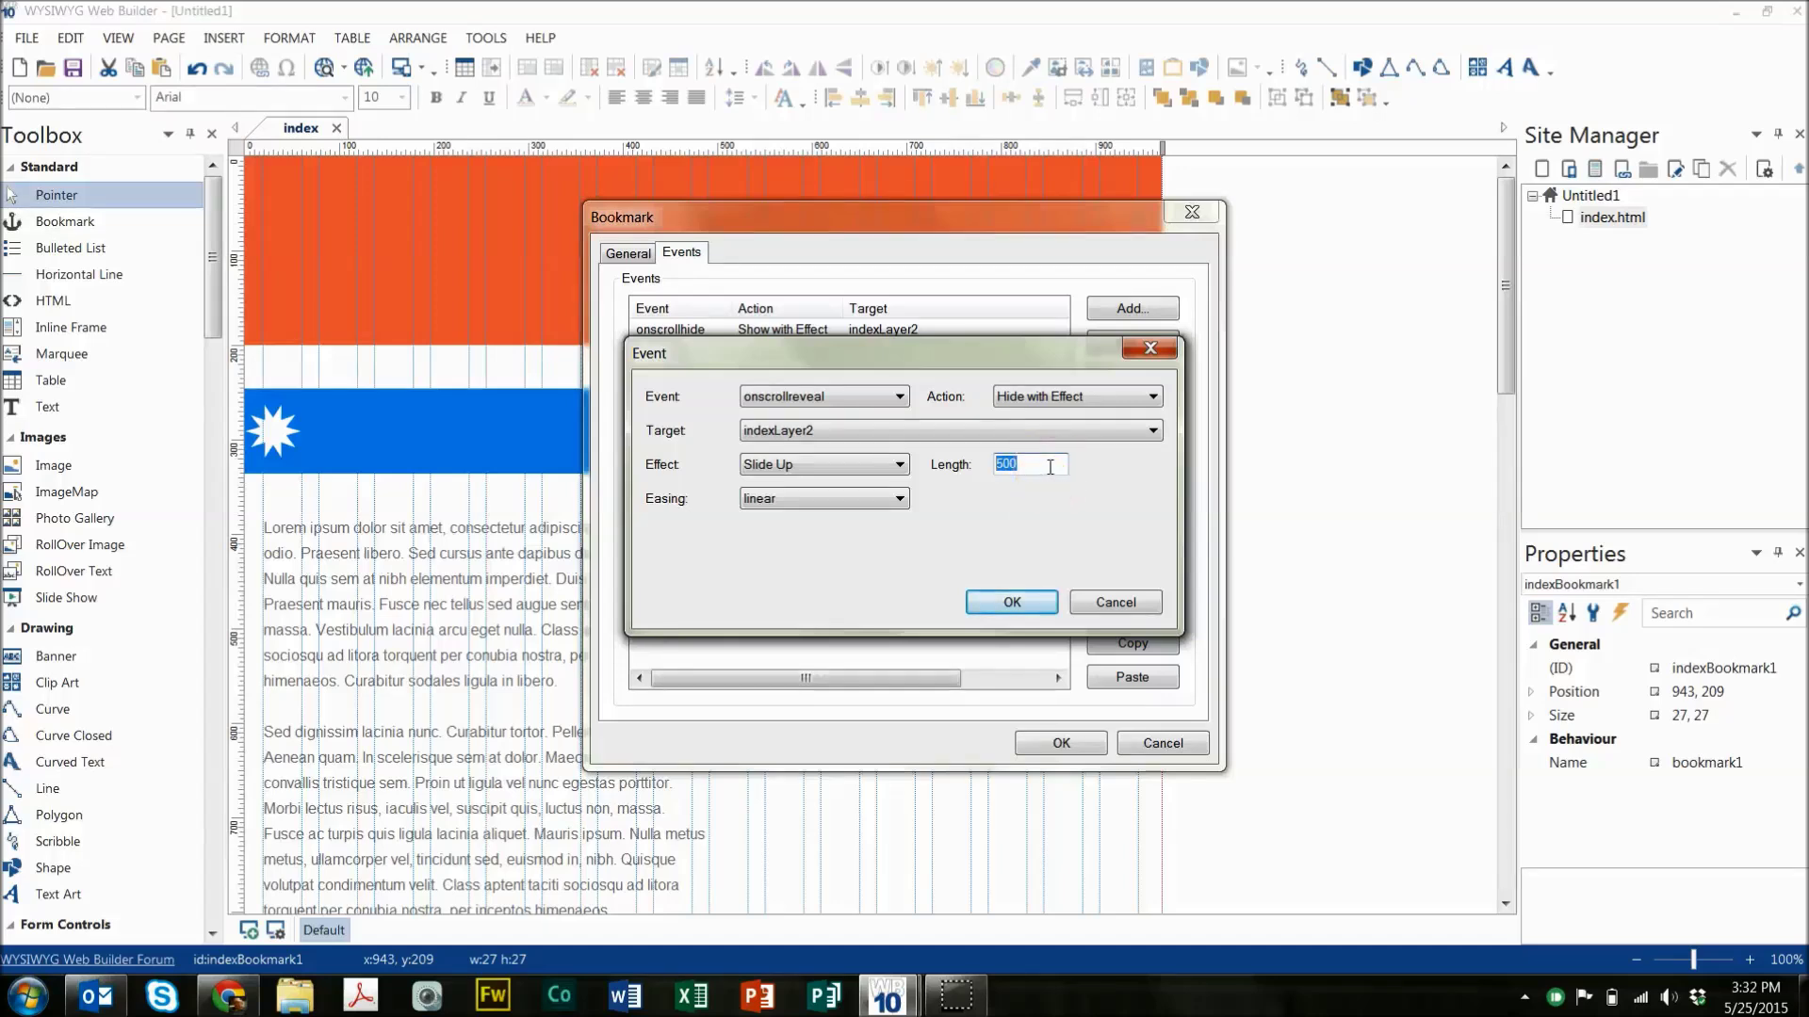
click(1056, 614)
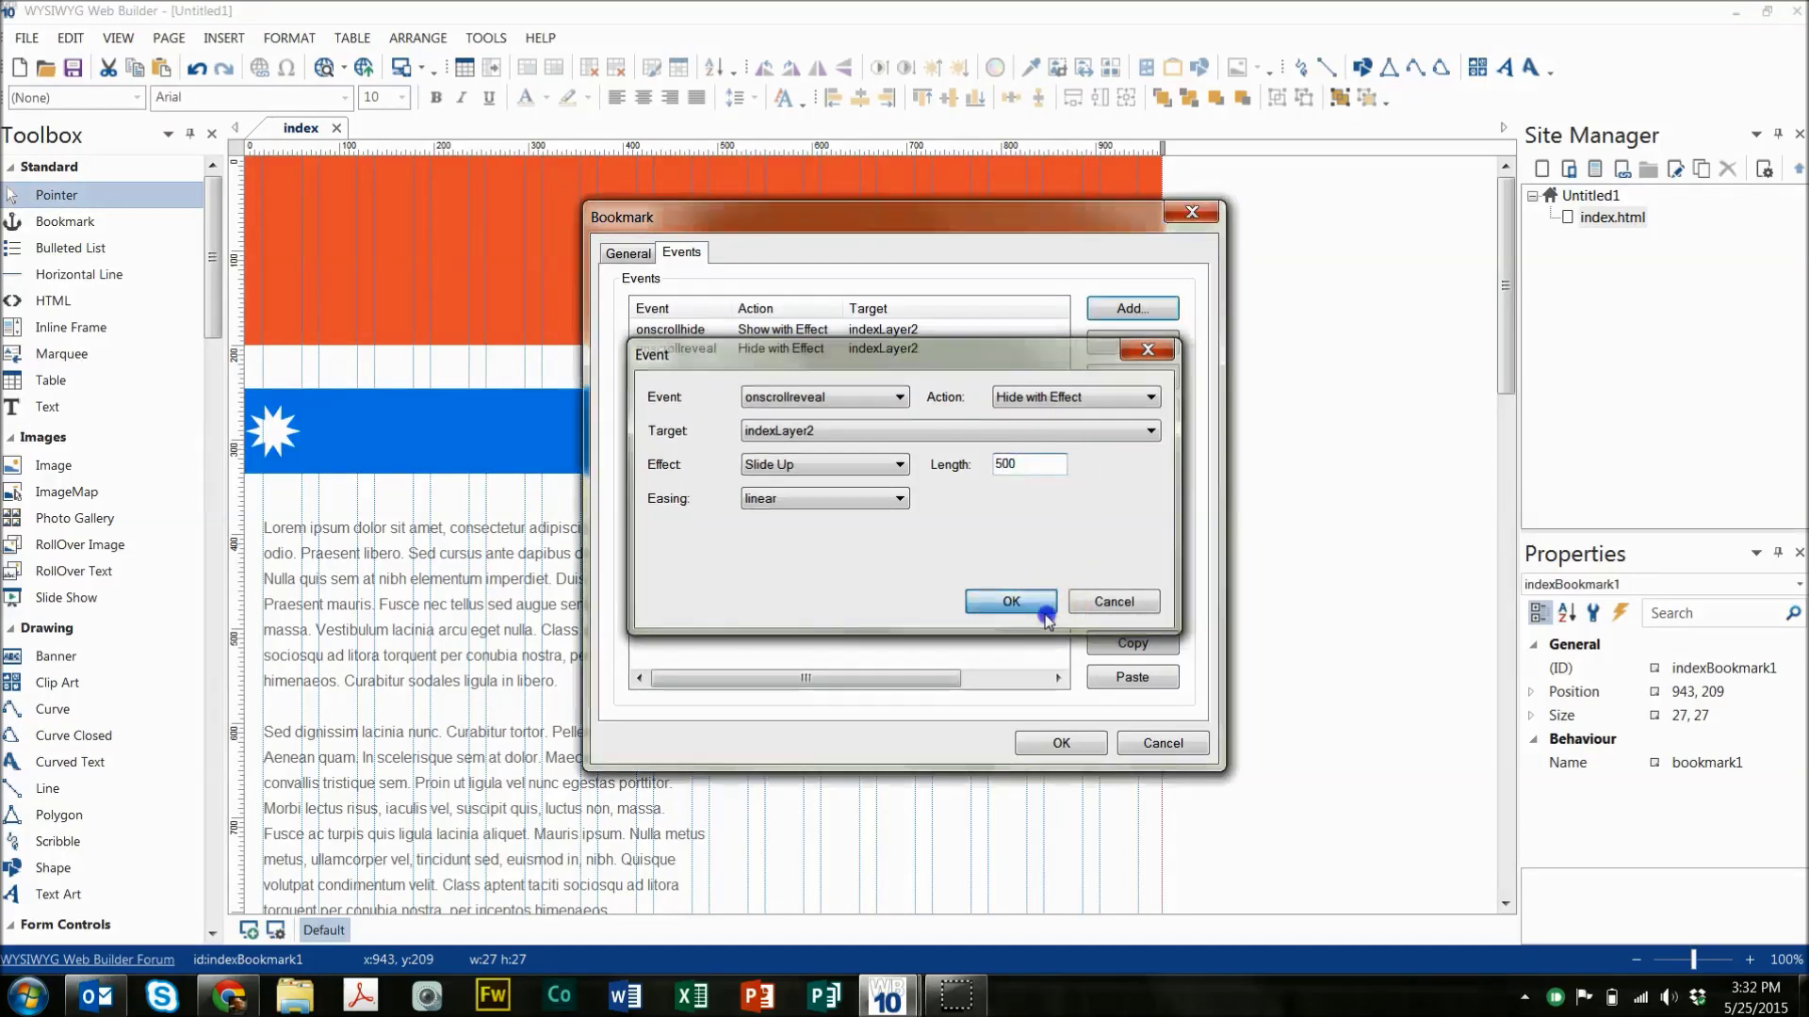
Change the onscrollreveal event's effect length to 750.
double_click(869, 350)
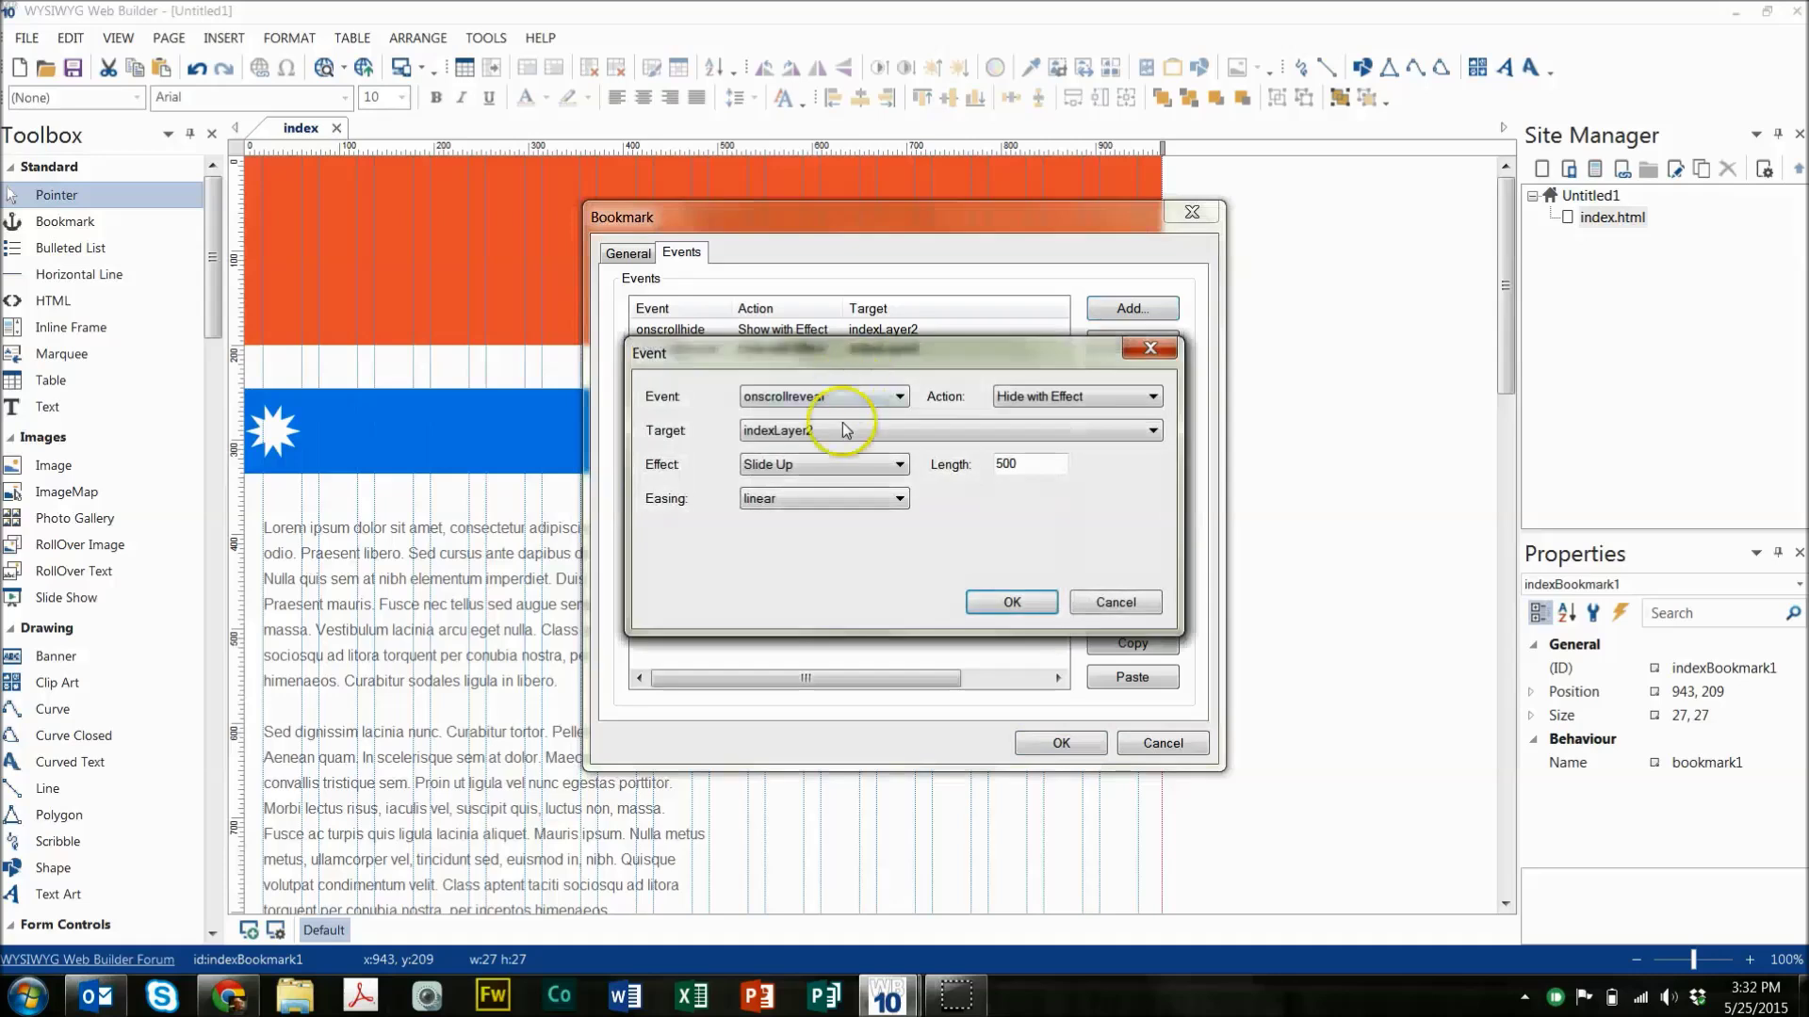
double_click(1006, 463)
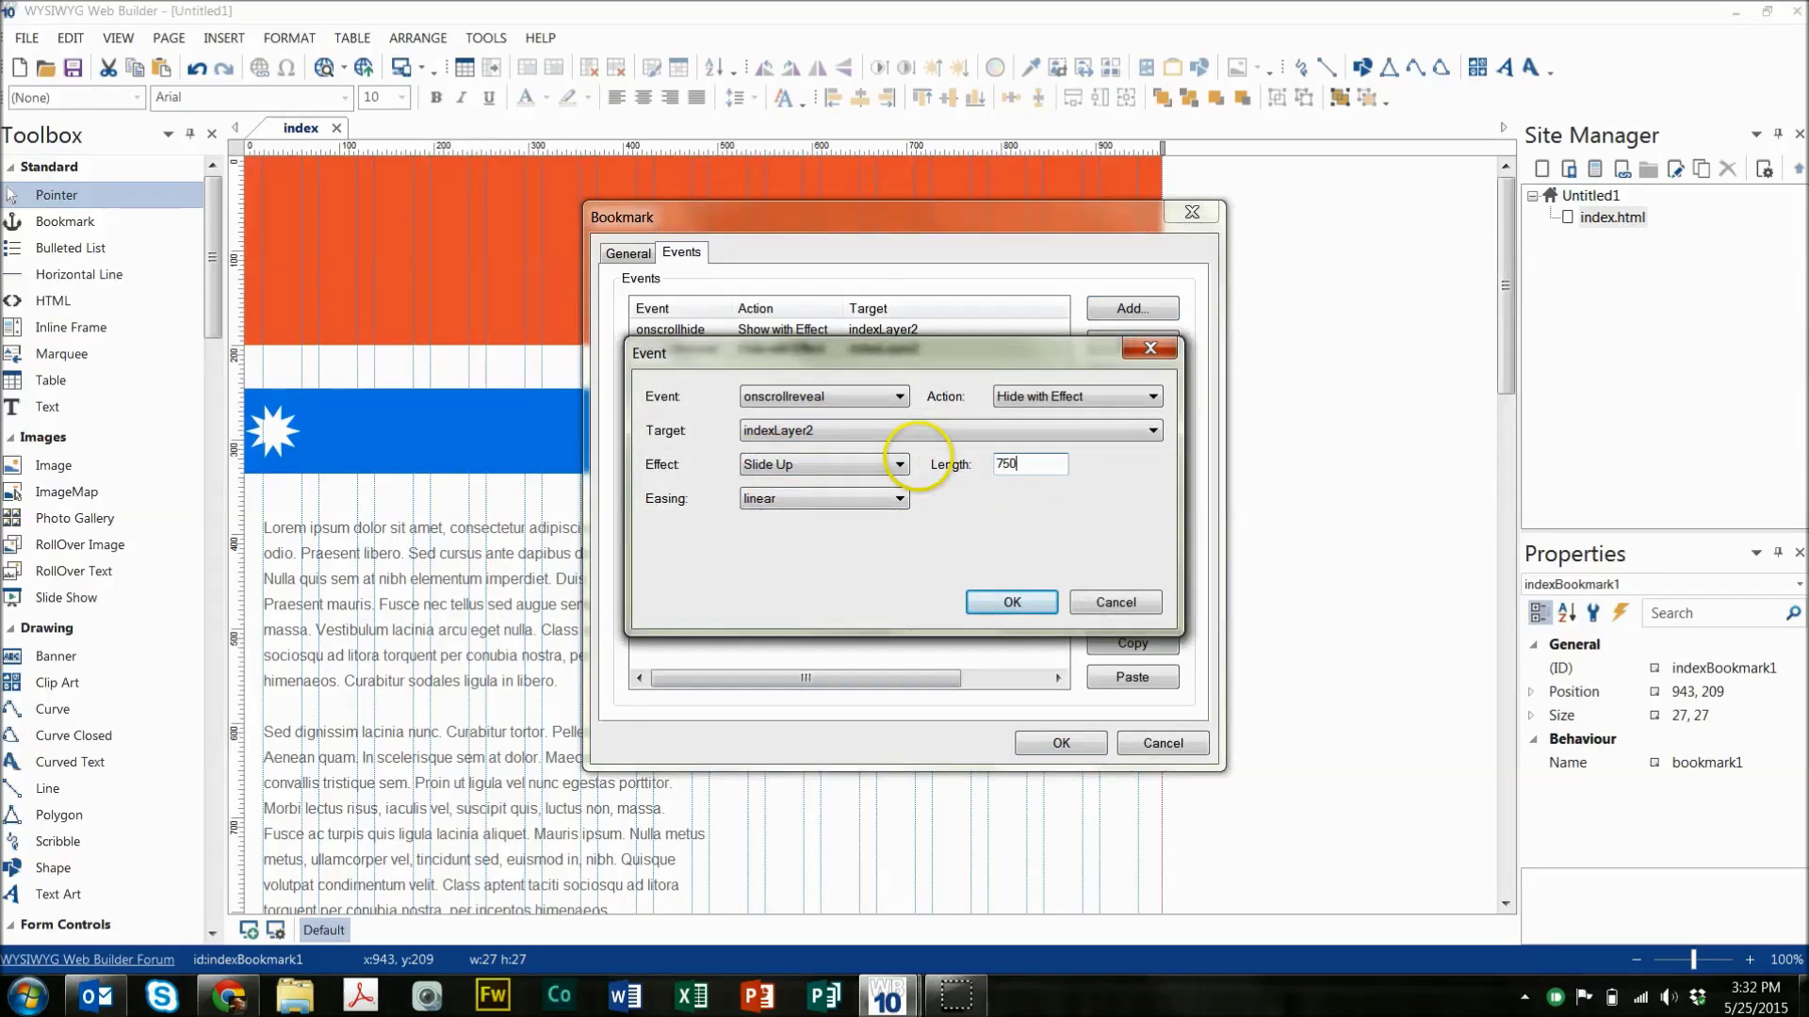
text(750)
click(1008, 602)
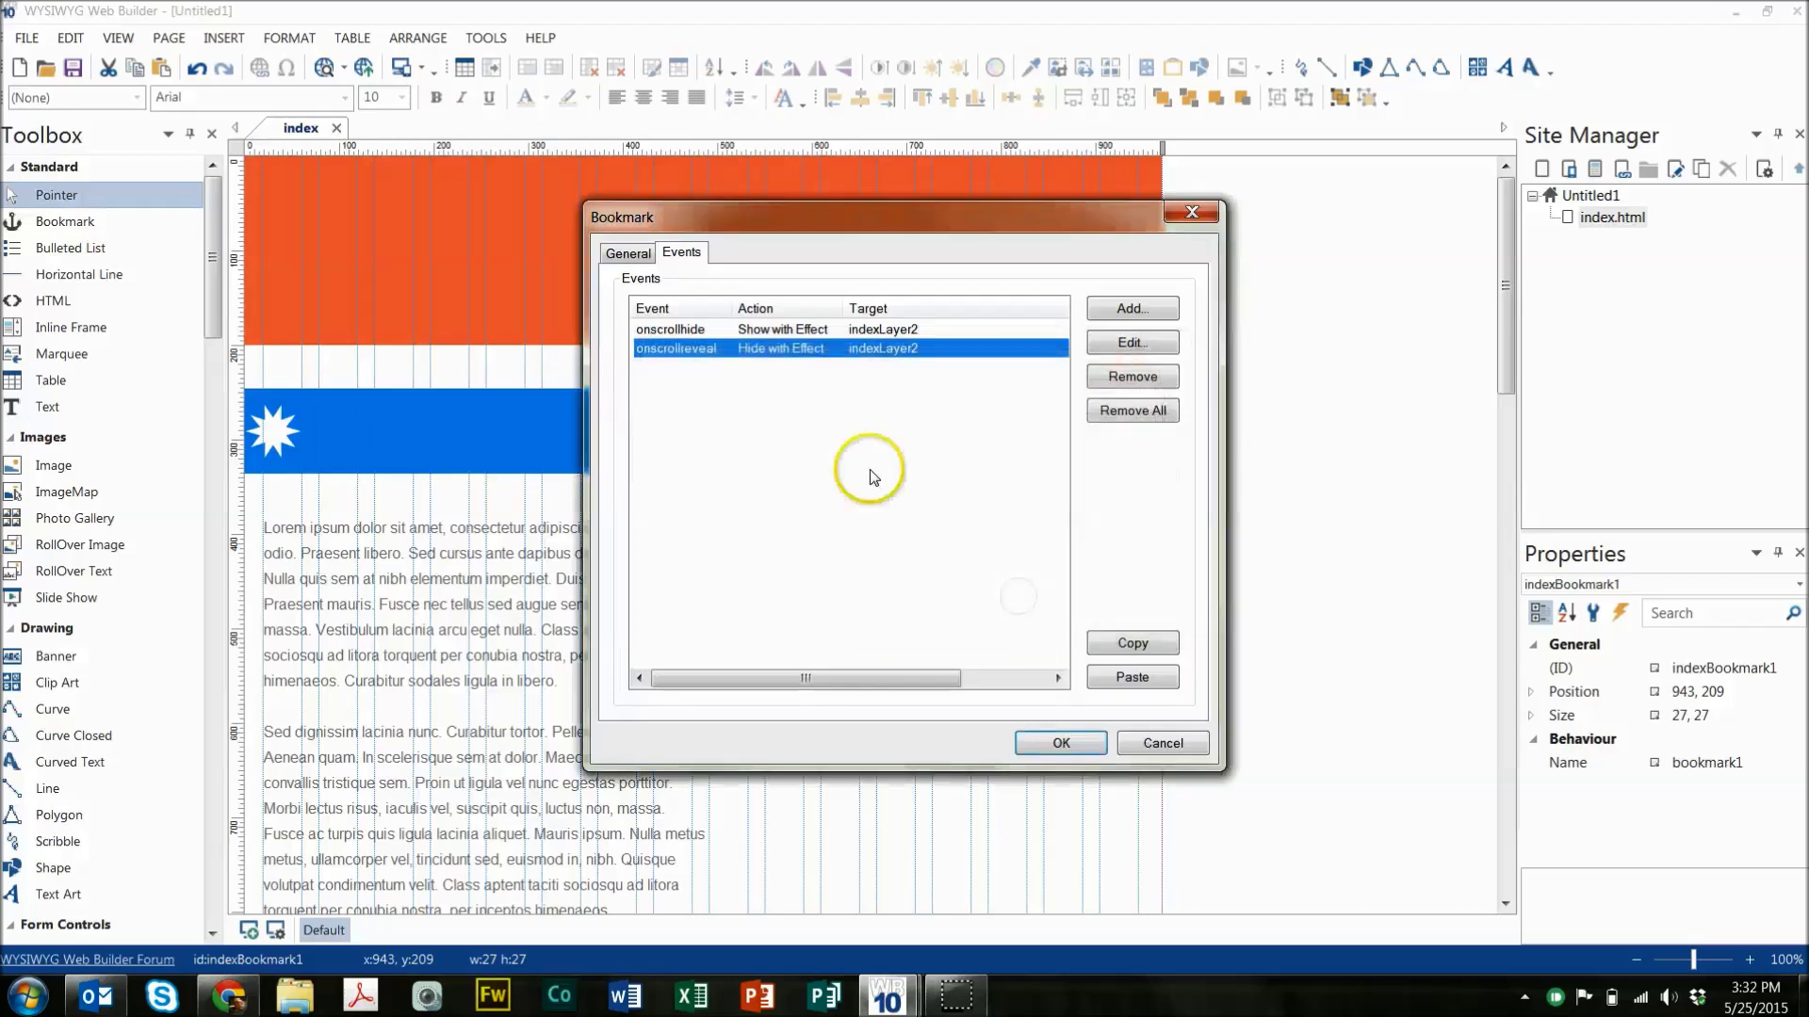
double_click(751, 348)
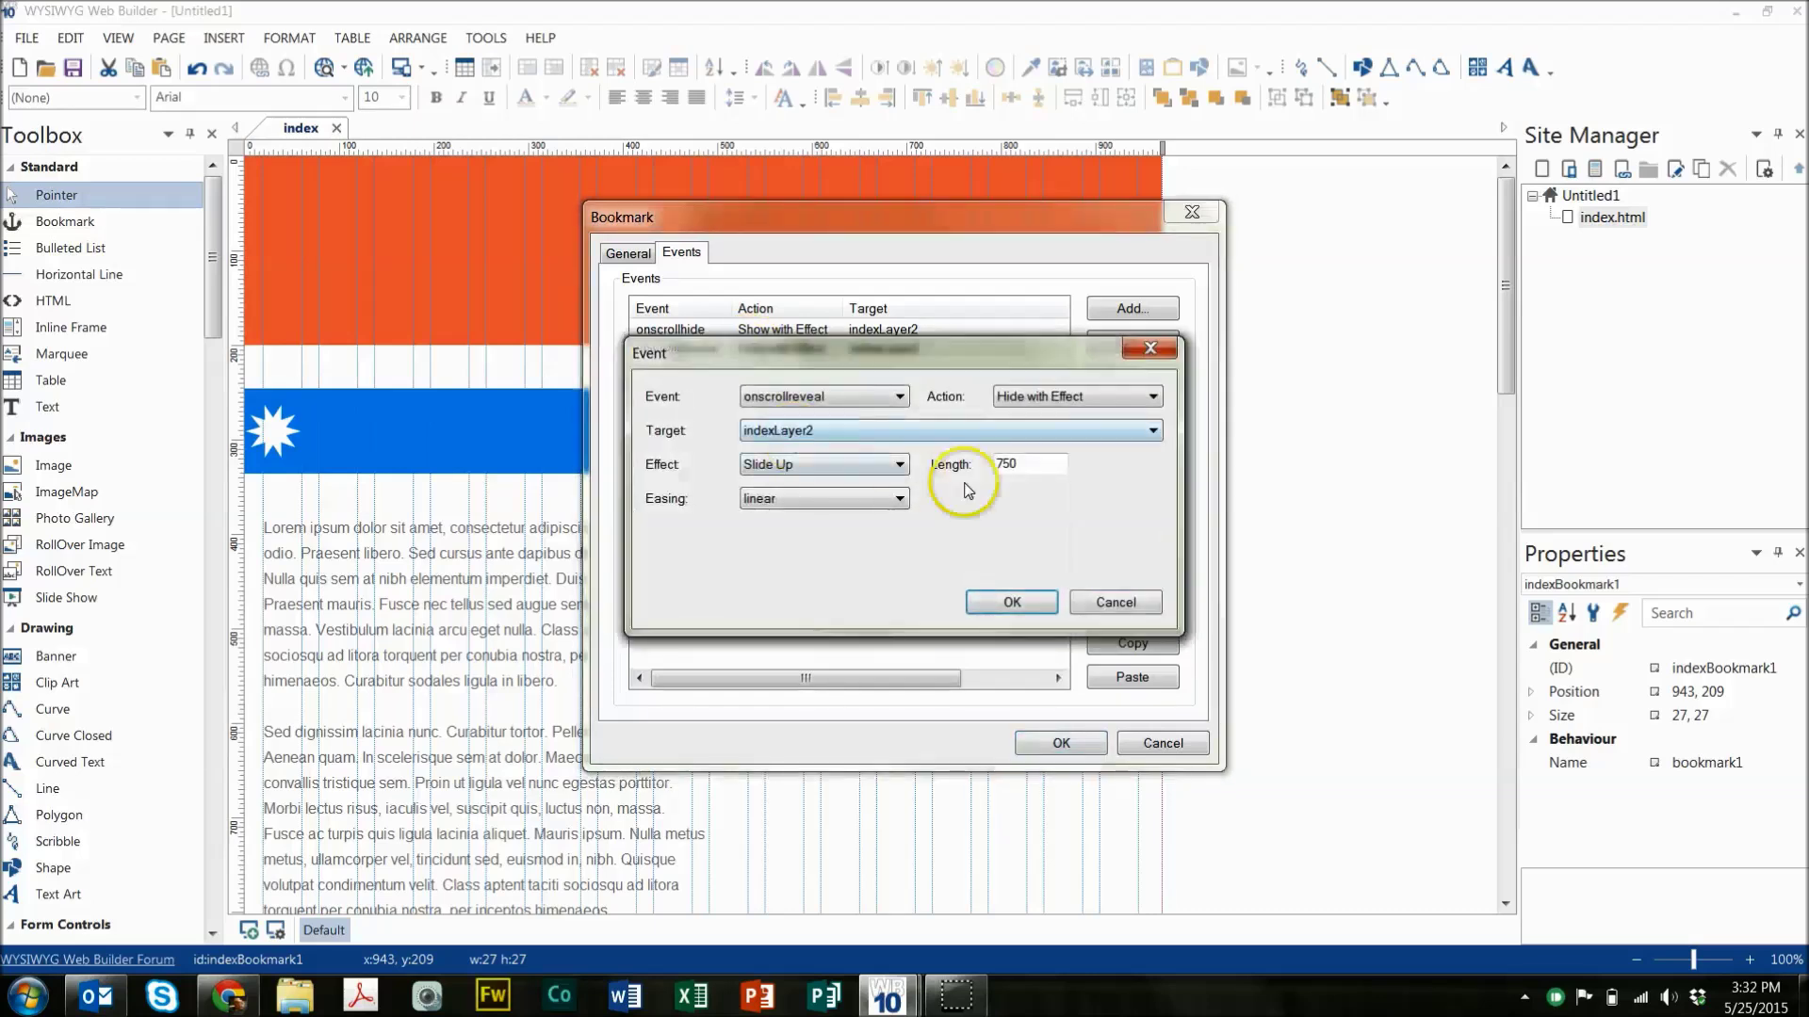
double_click(1030, 461)
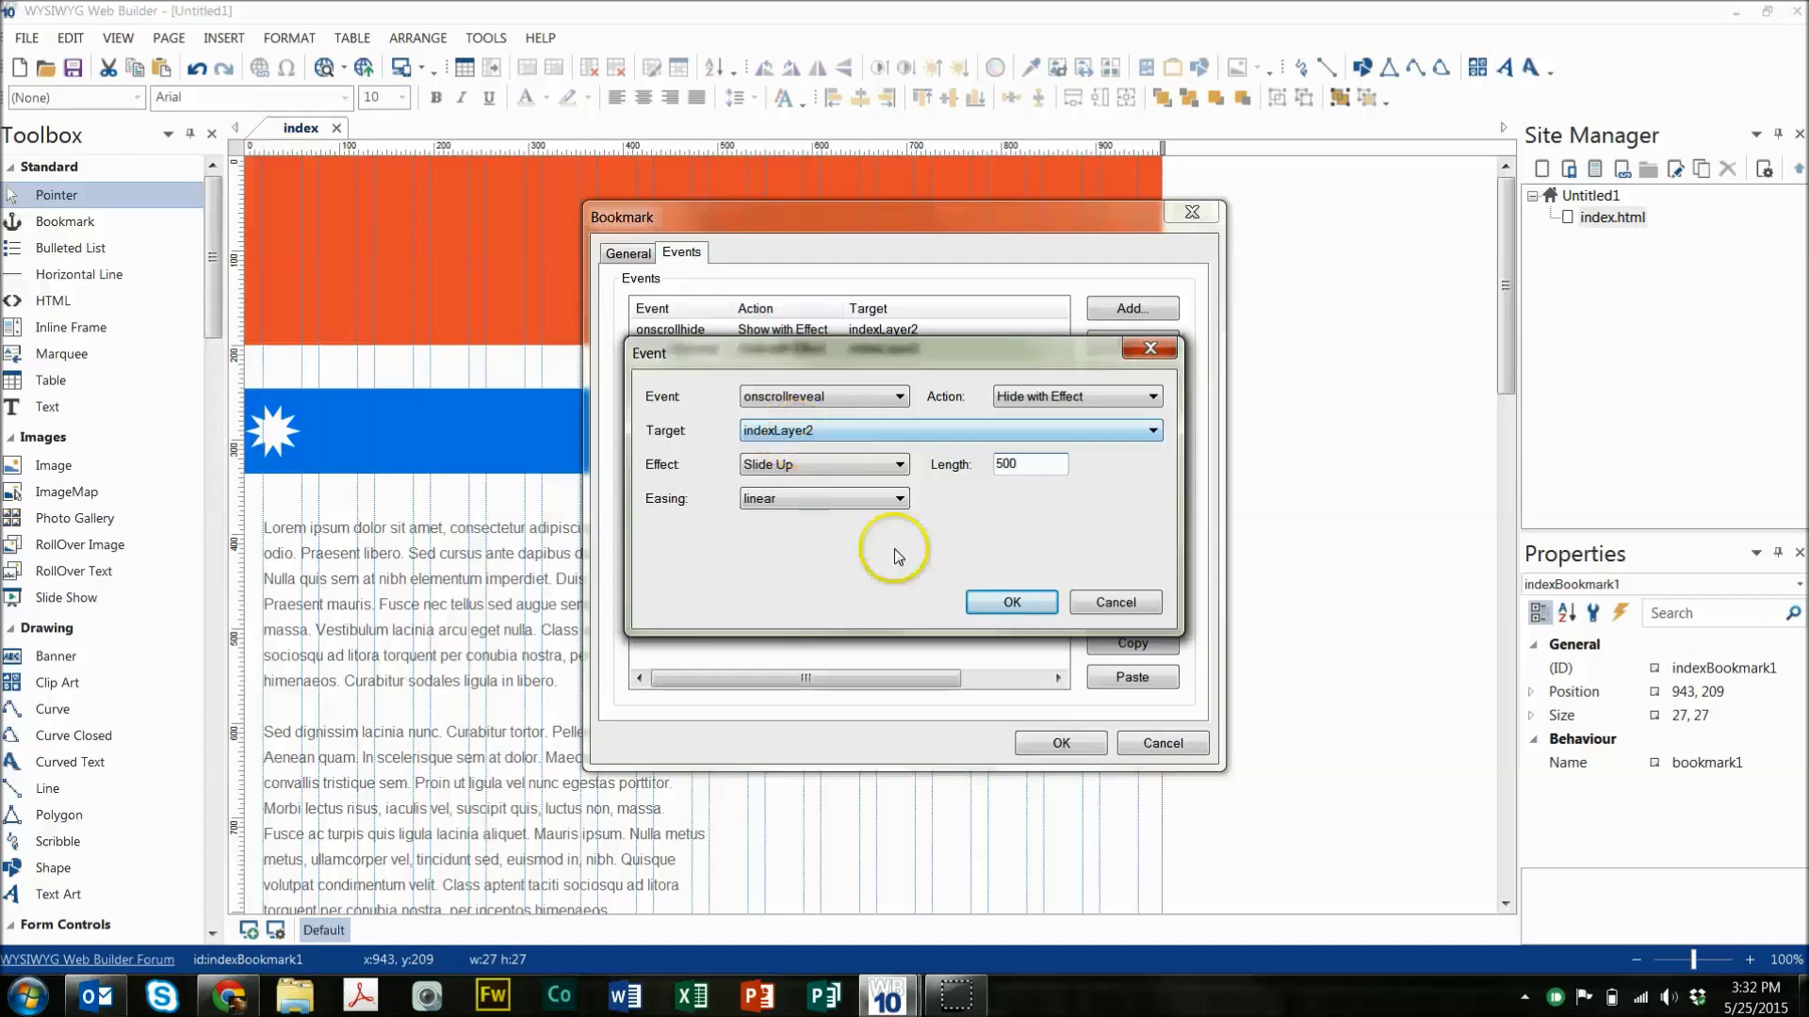
click(1017, 603)
Review the onscrollhide event's length and apply the bookmark settings.
double_click(879, 329)
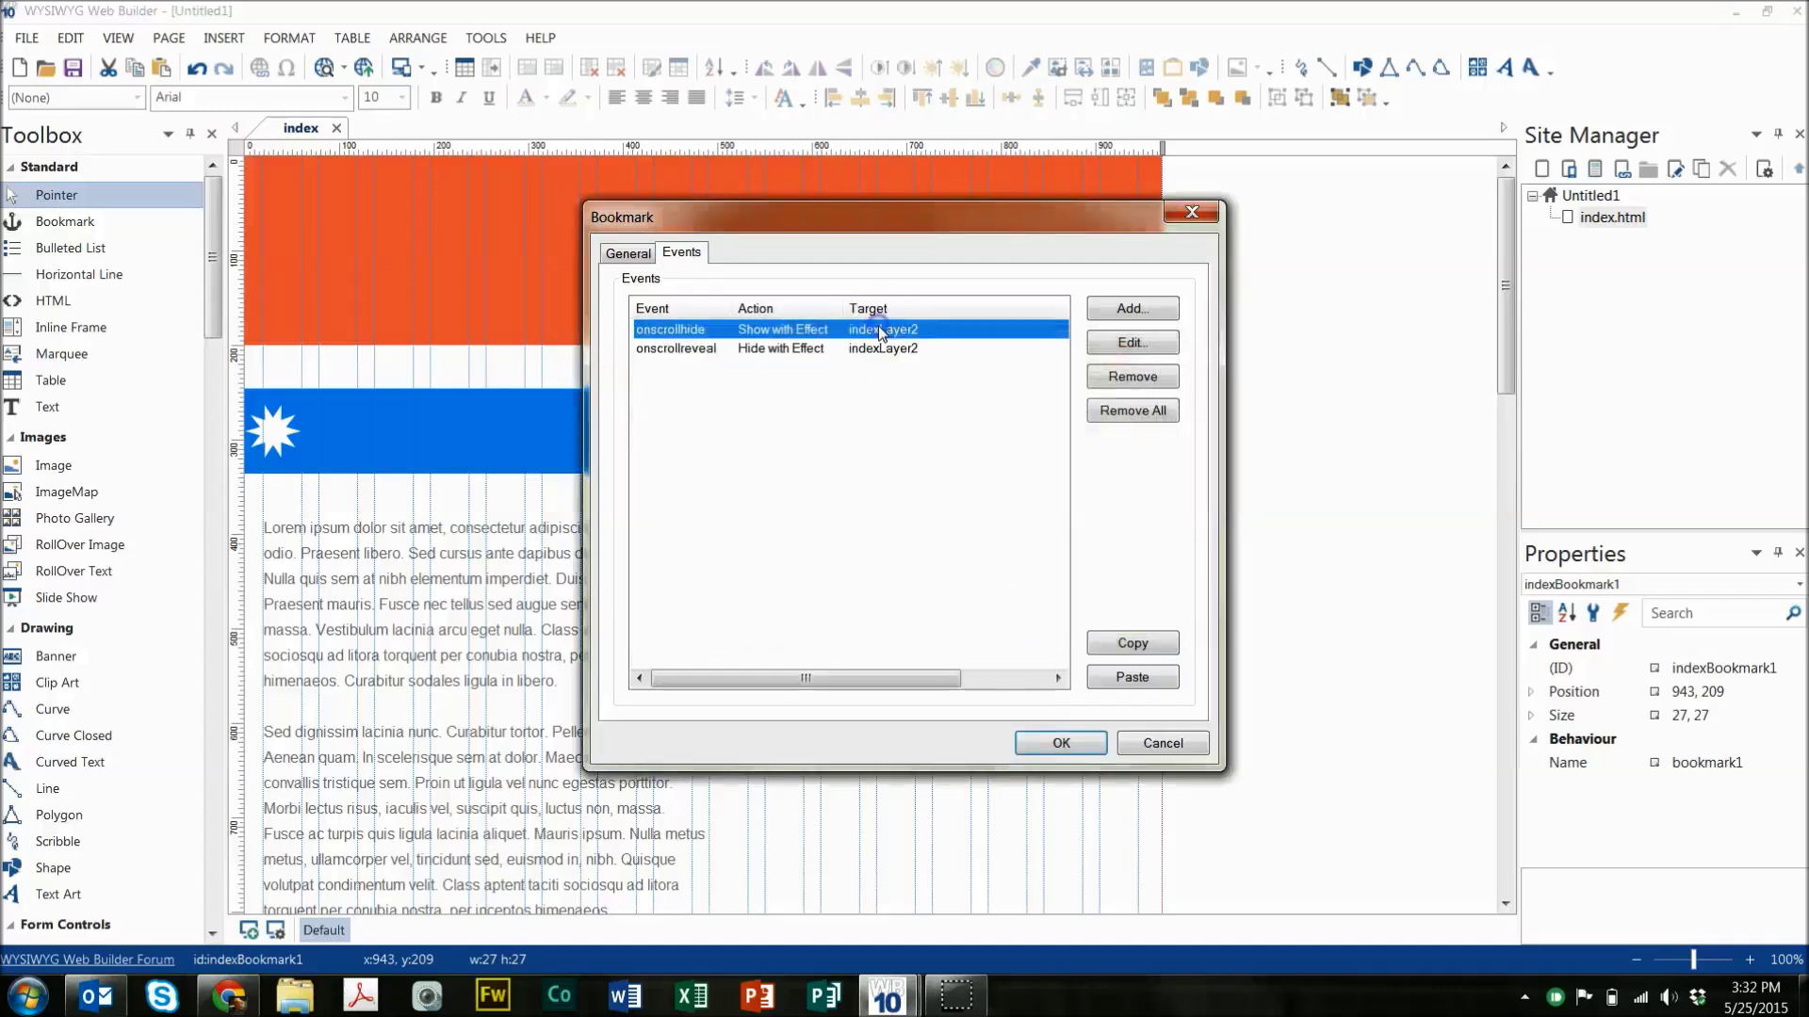
drag(1013, 464, 980, 471)
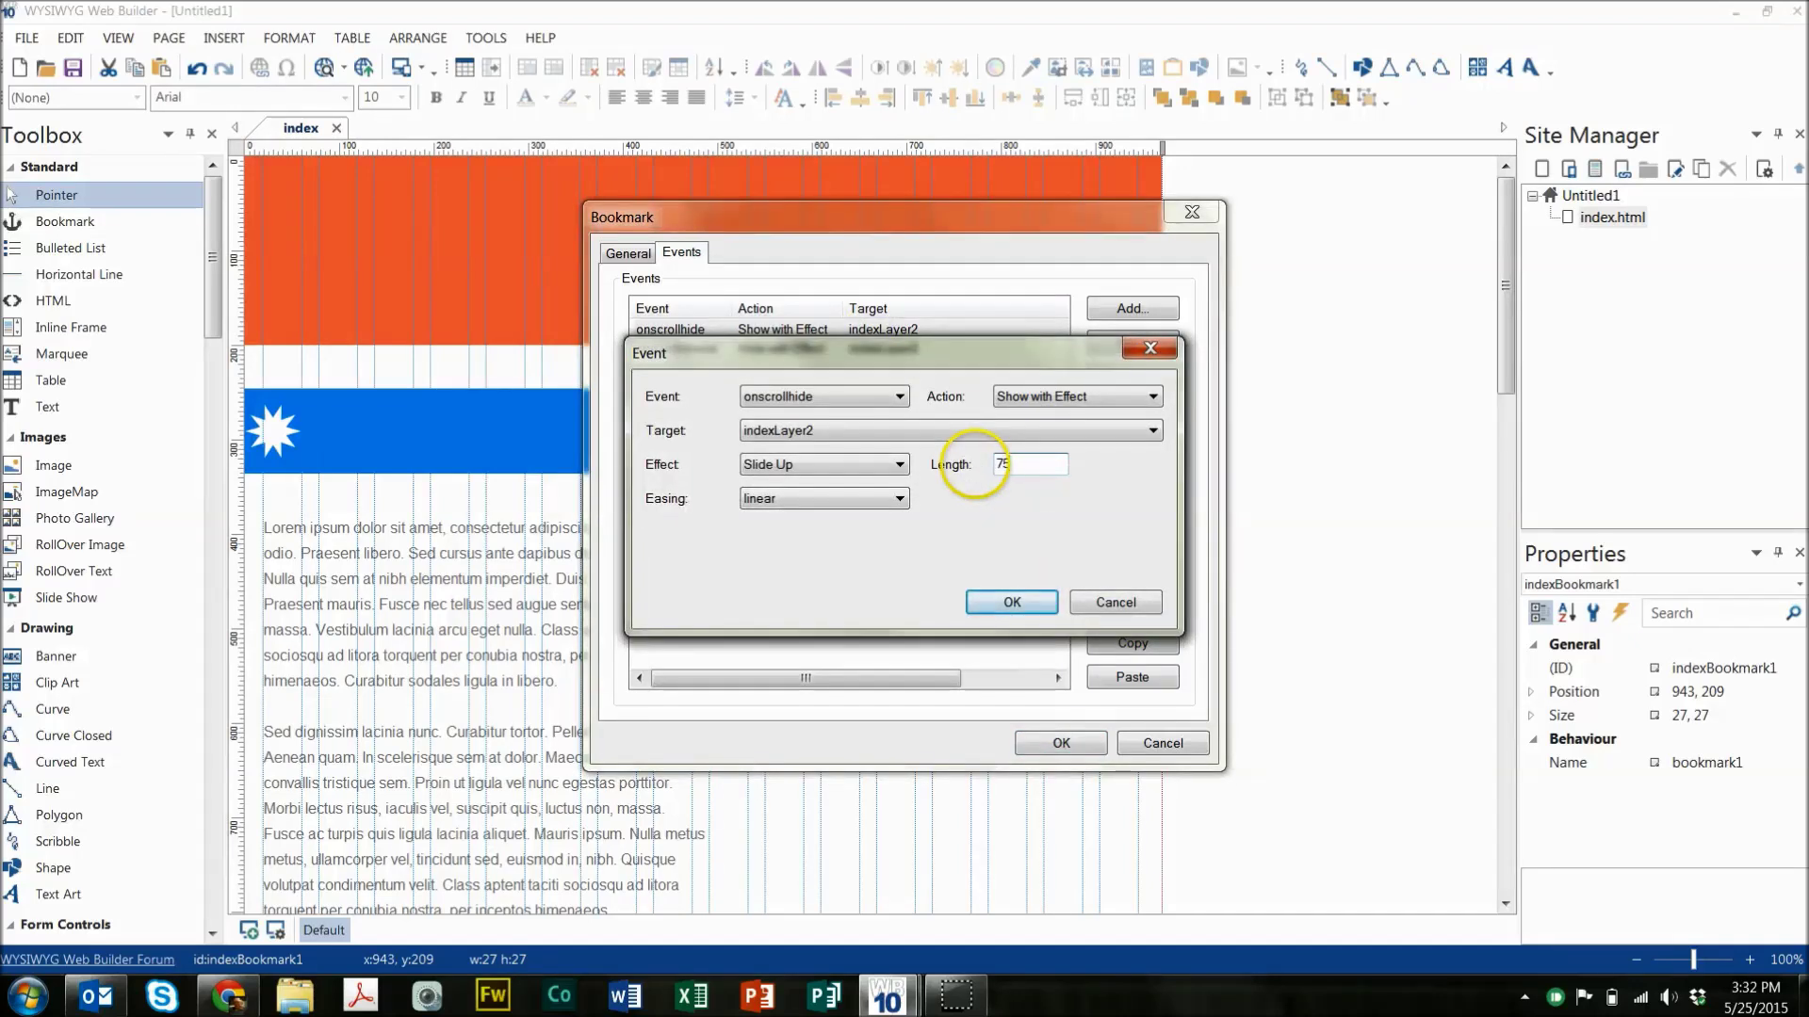
click(1012, 602)
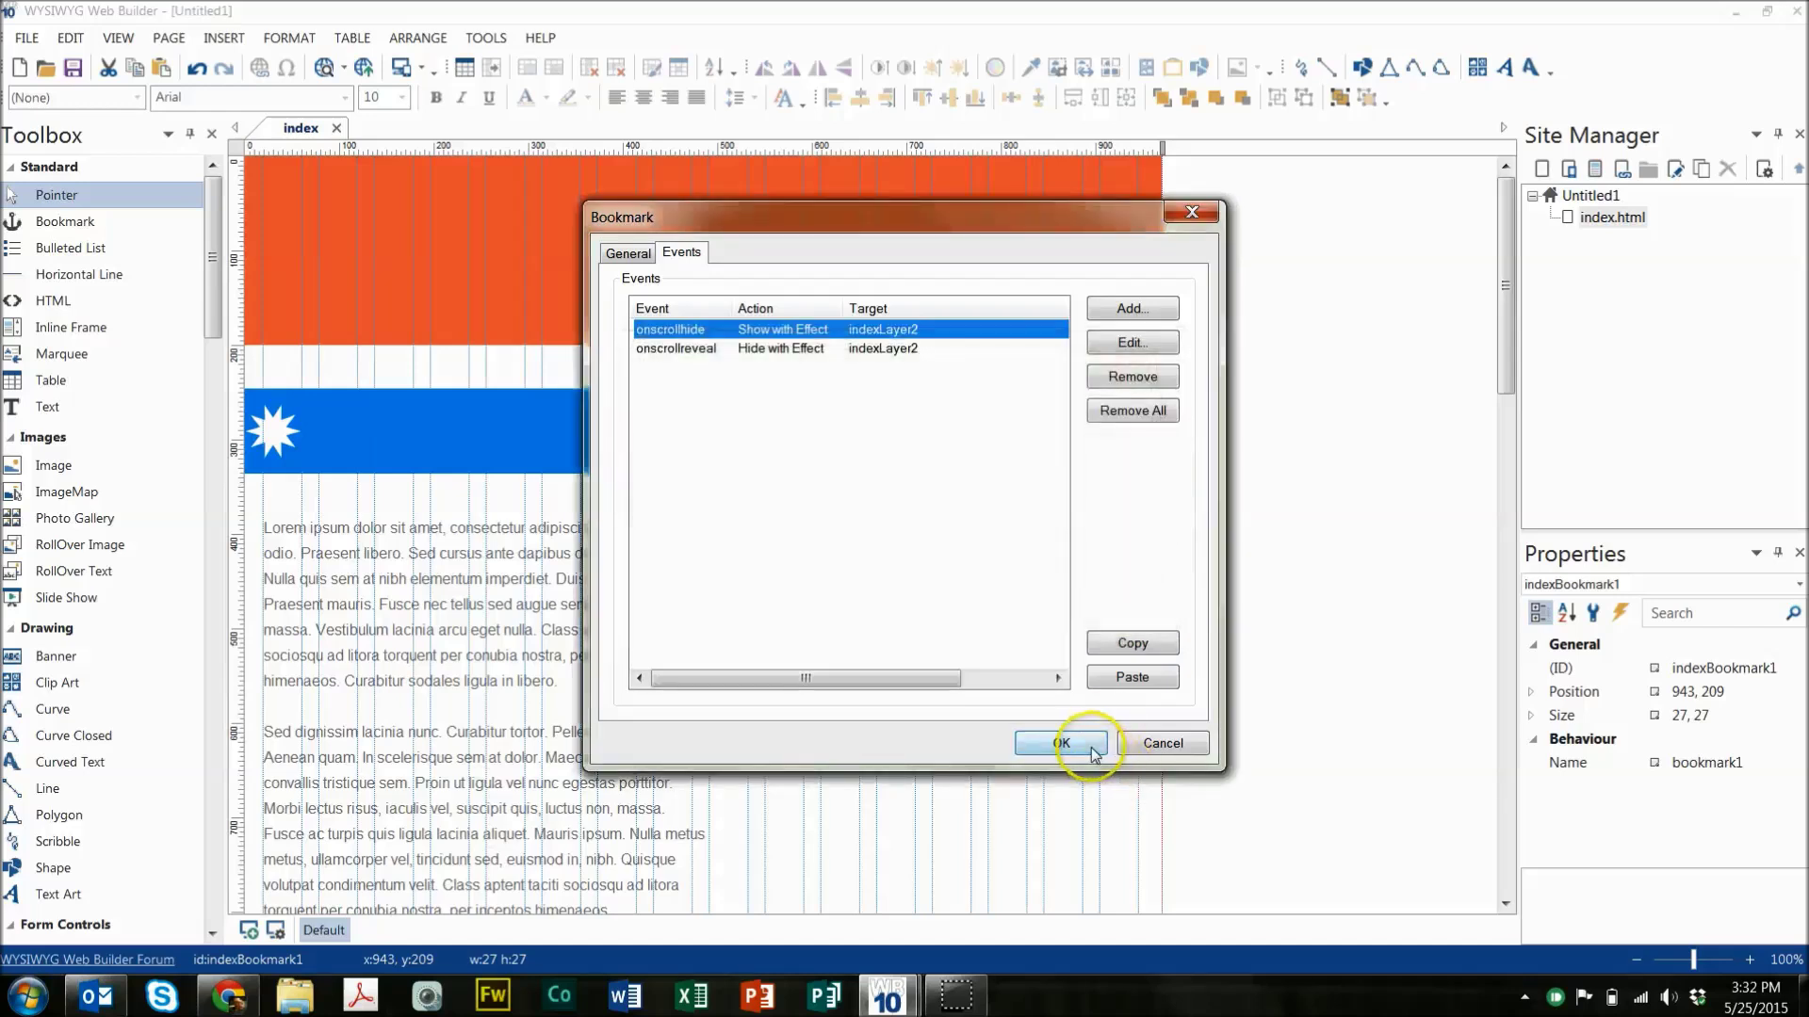
click(1090, 746)
click(1216, 674)
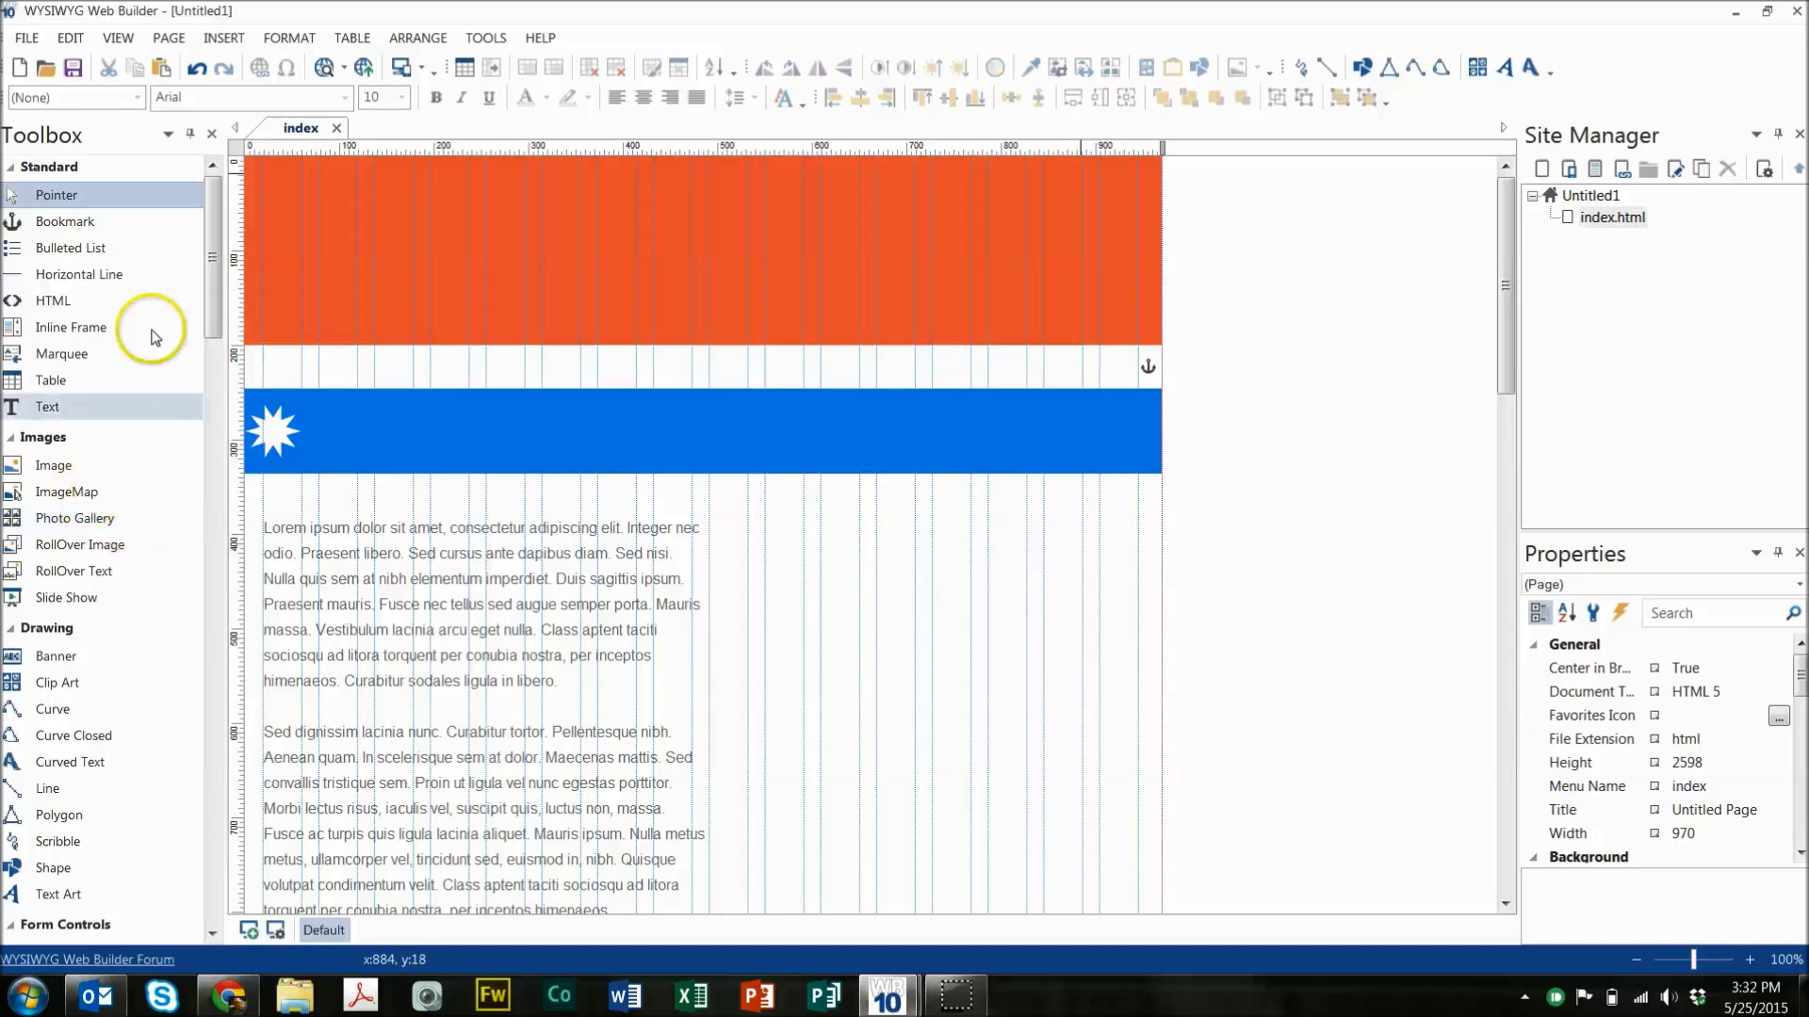
Uncheck Visible for indexLayer2 in the View menu's Object Manager.
click(172, 39)
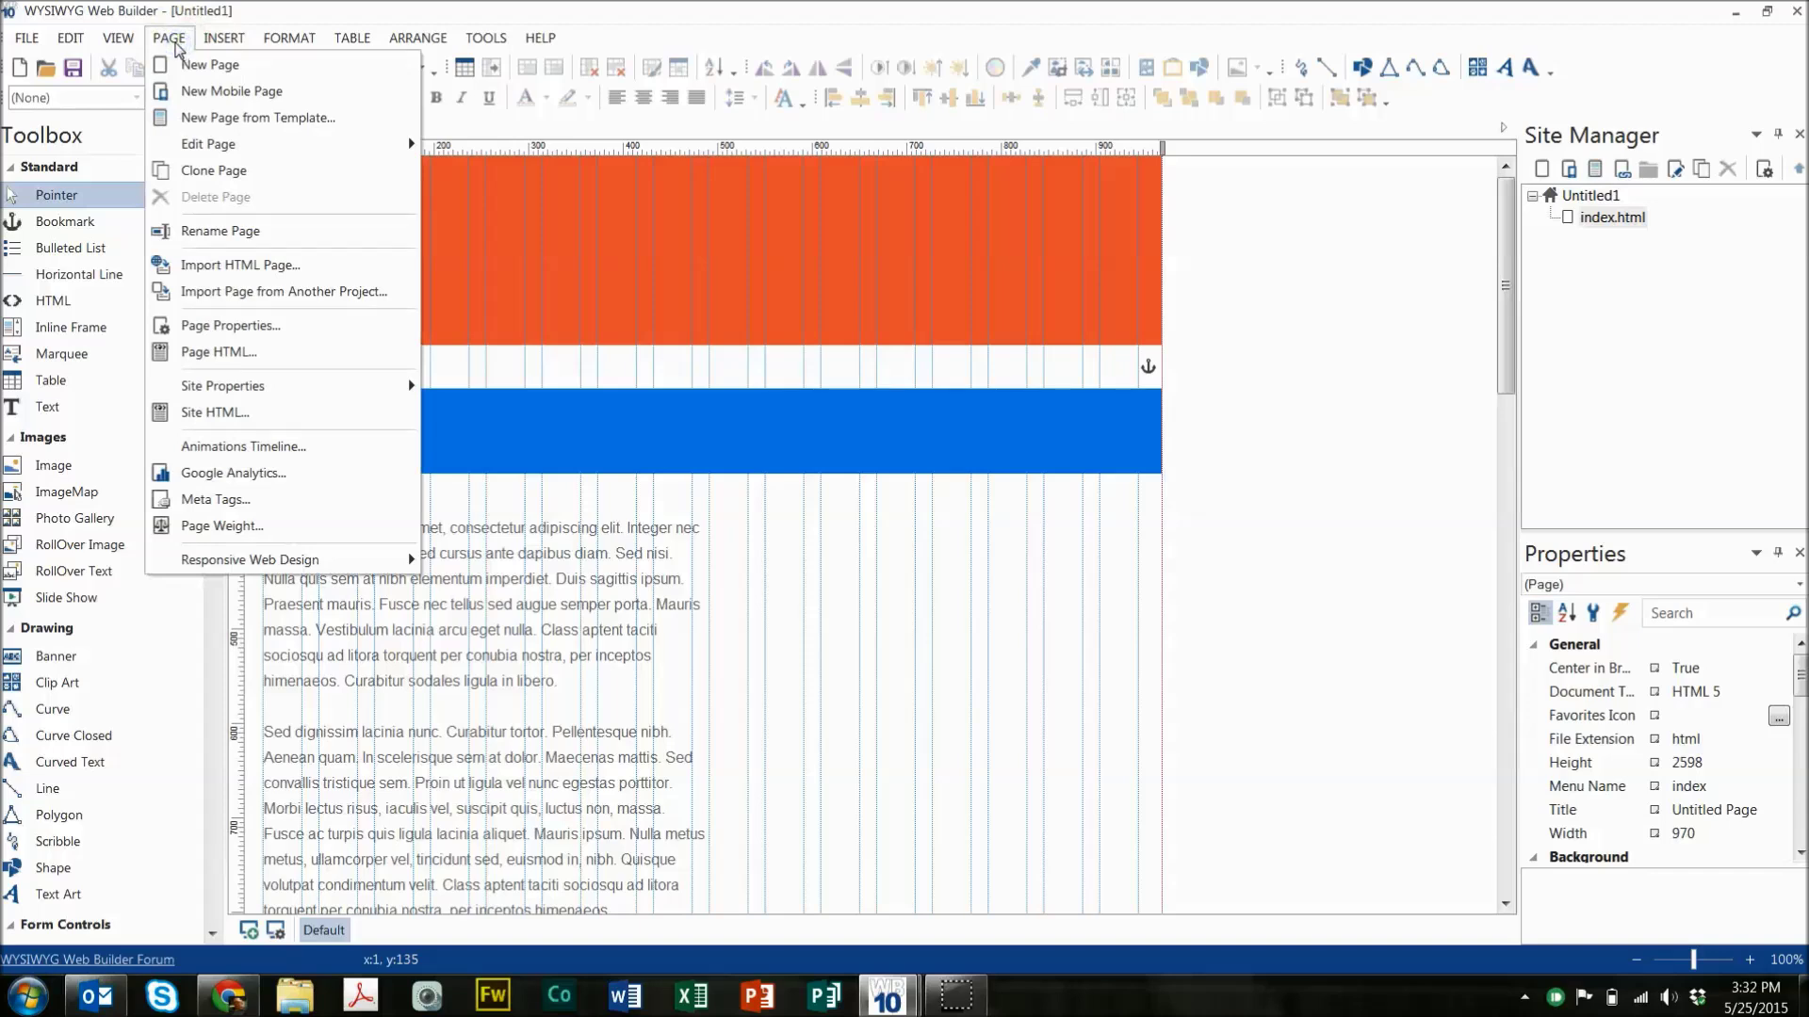
click(118, 38)
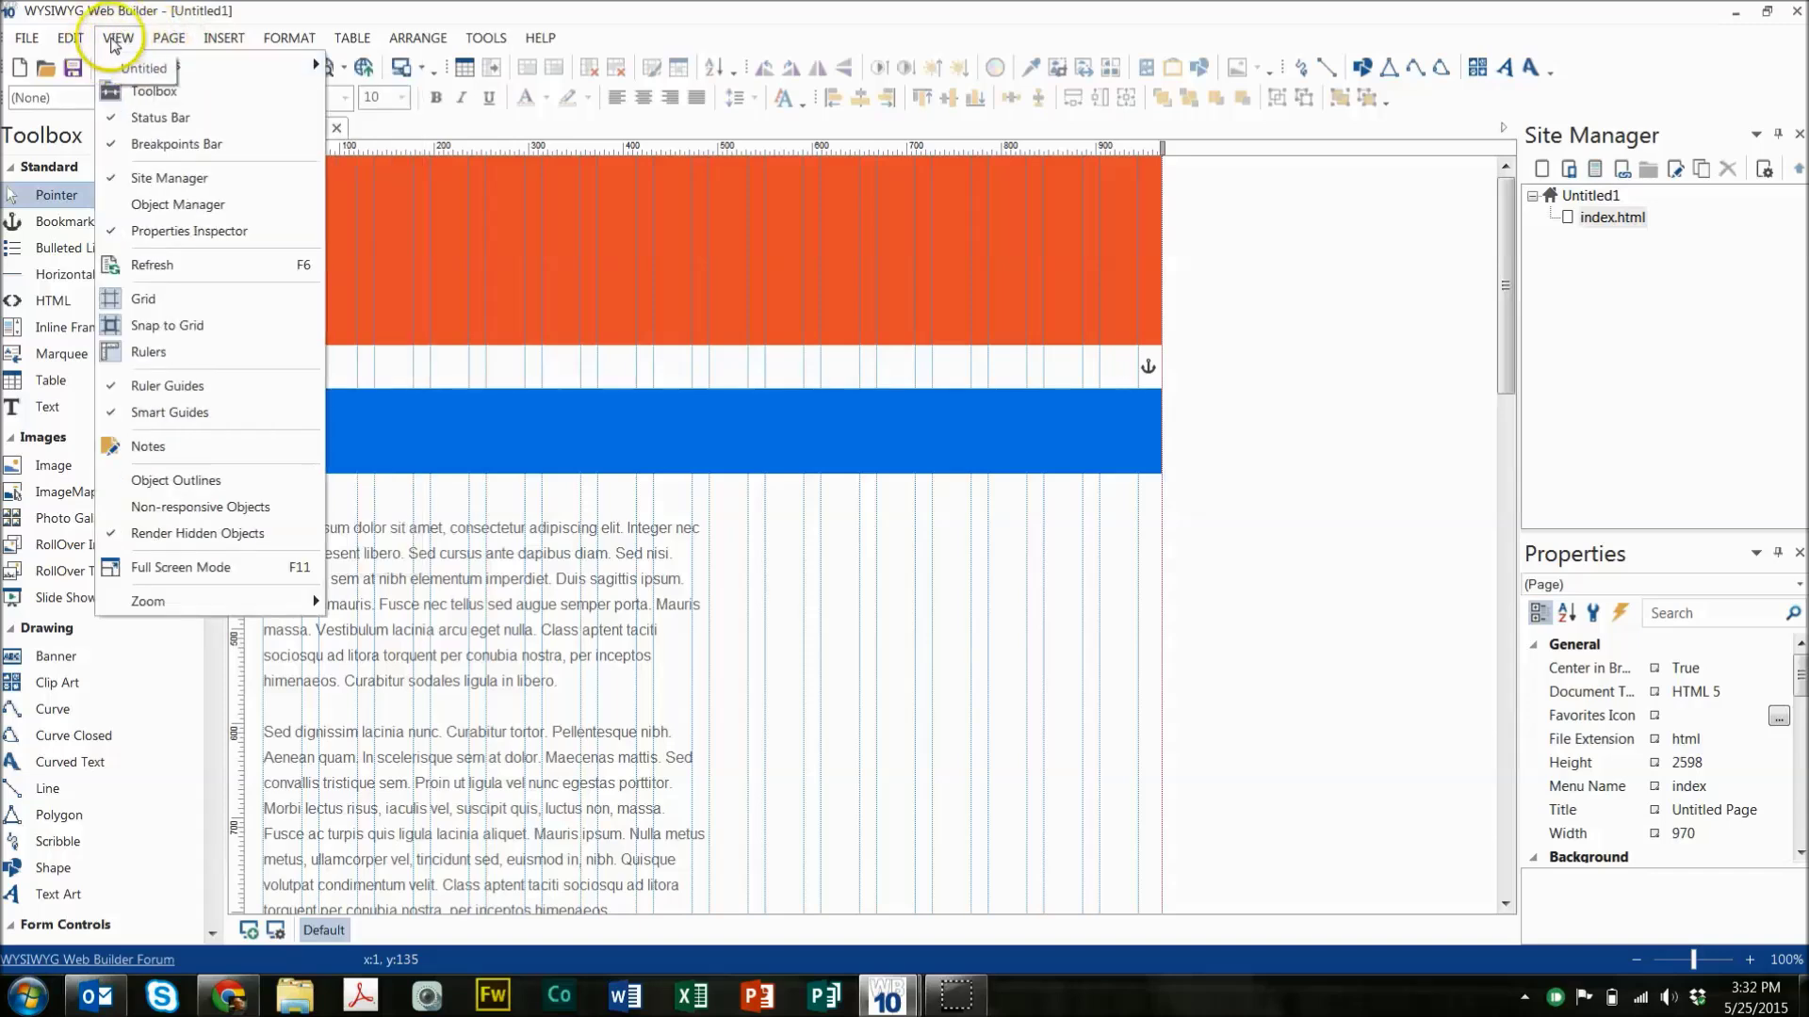
key(Left)
key(Left)
key(Left)
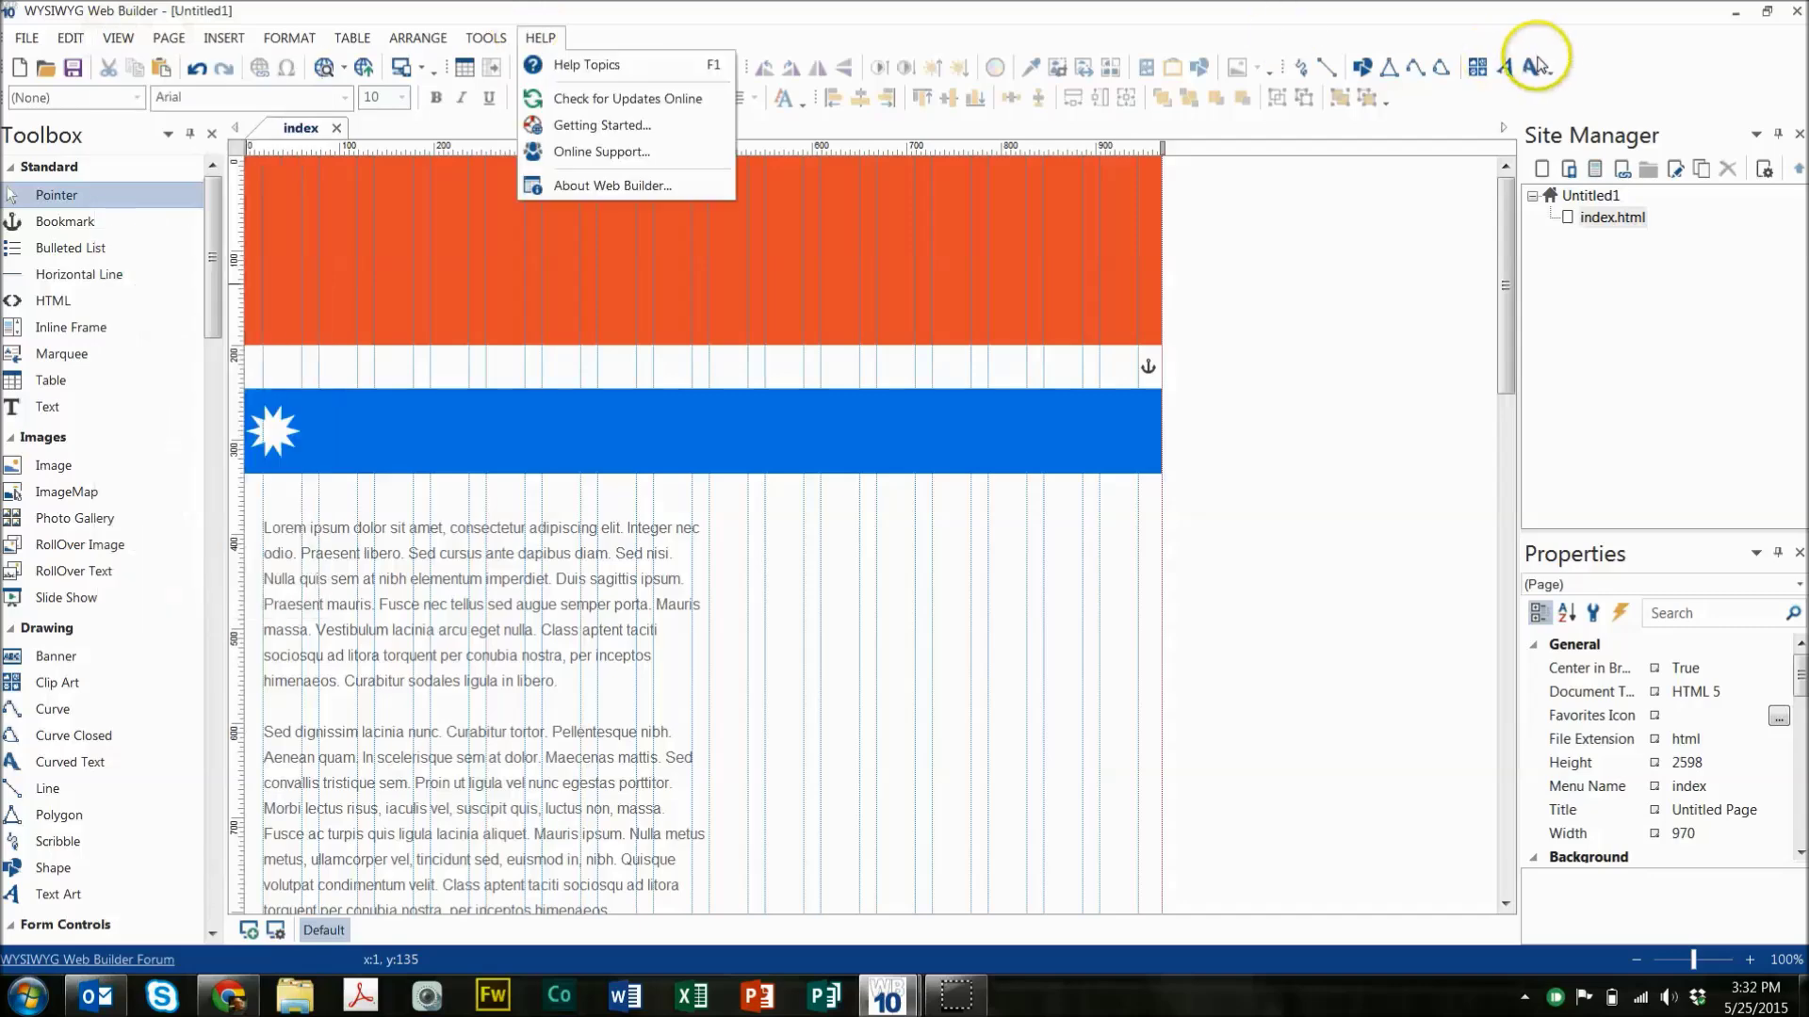
key(Right)
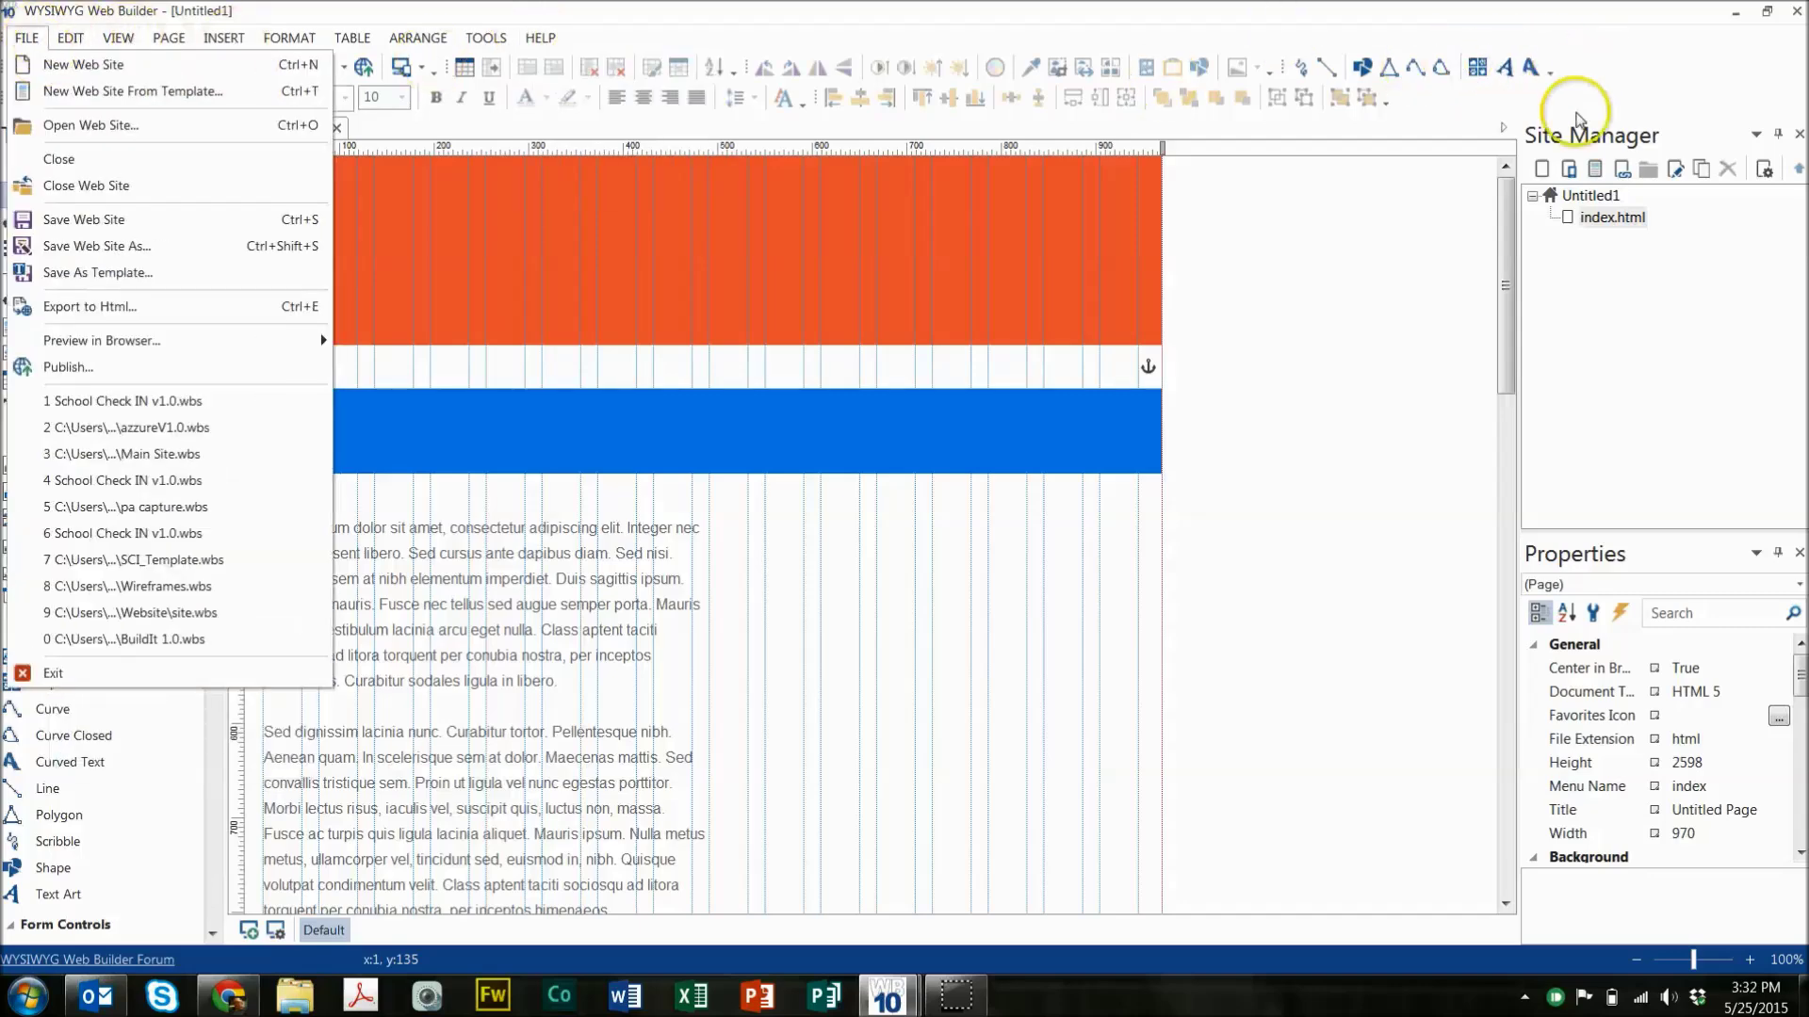
click(118, 38)
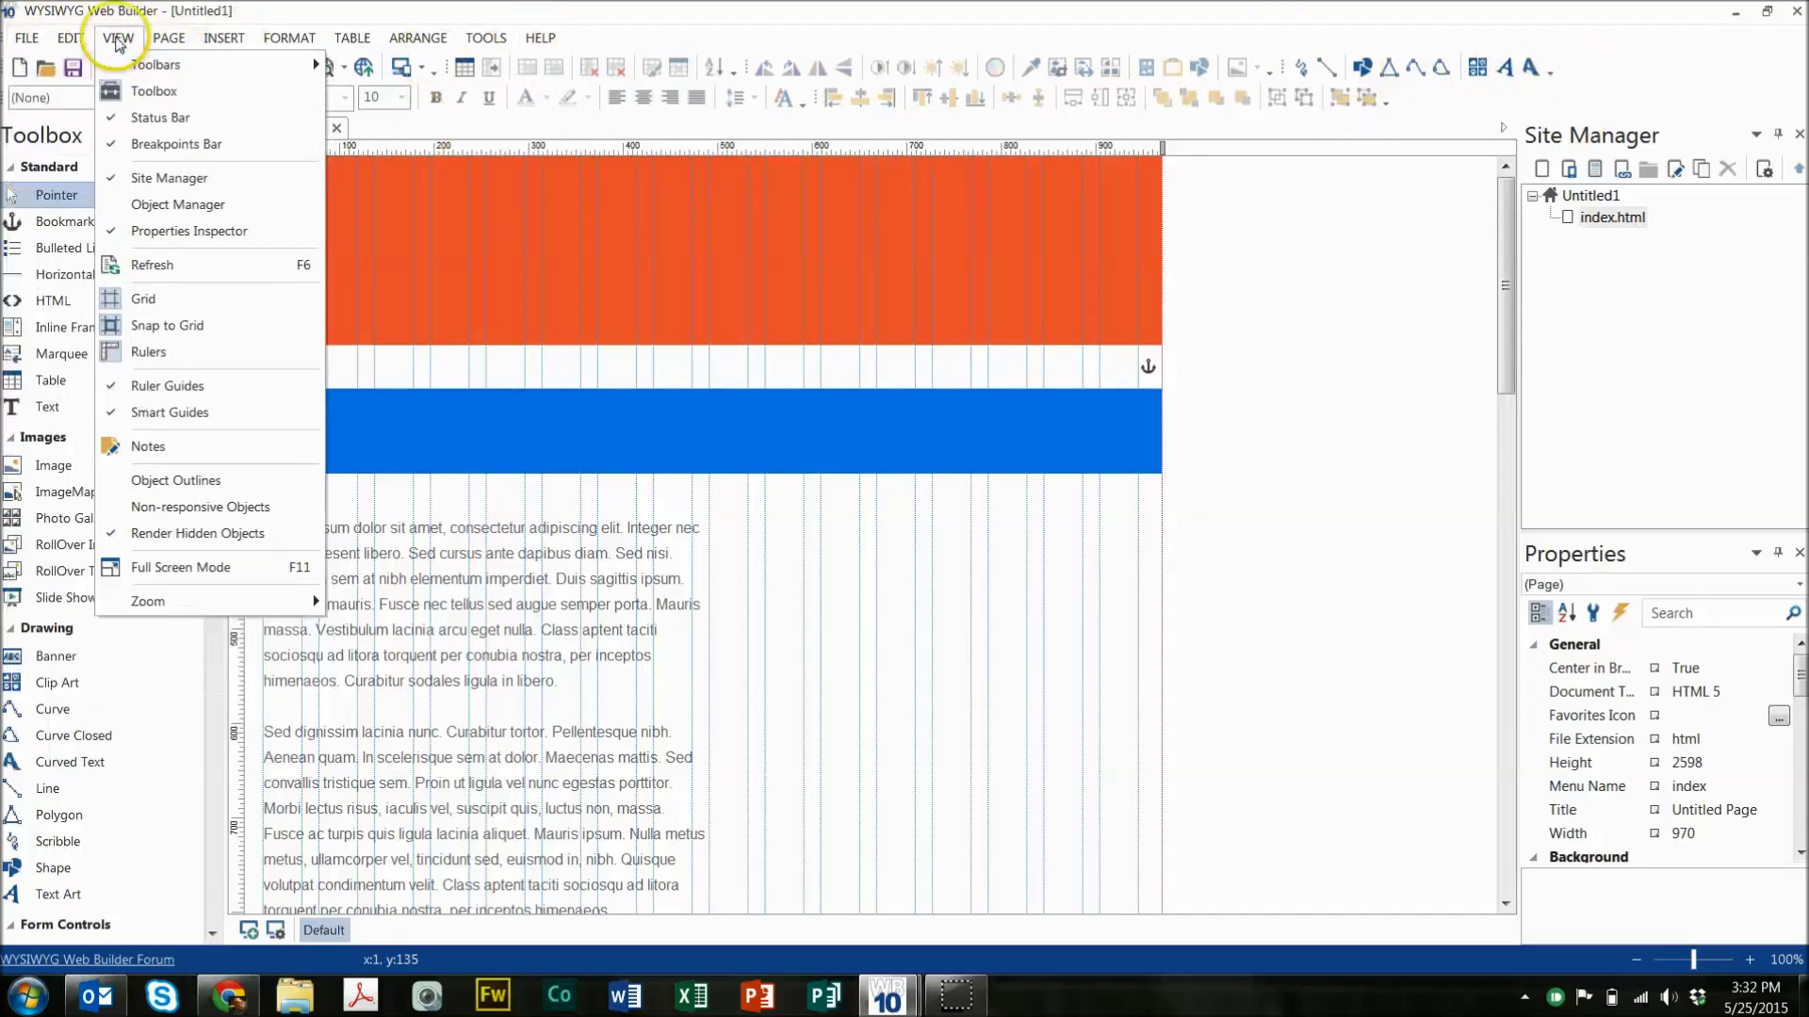
click(226, 209)
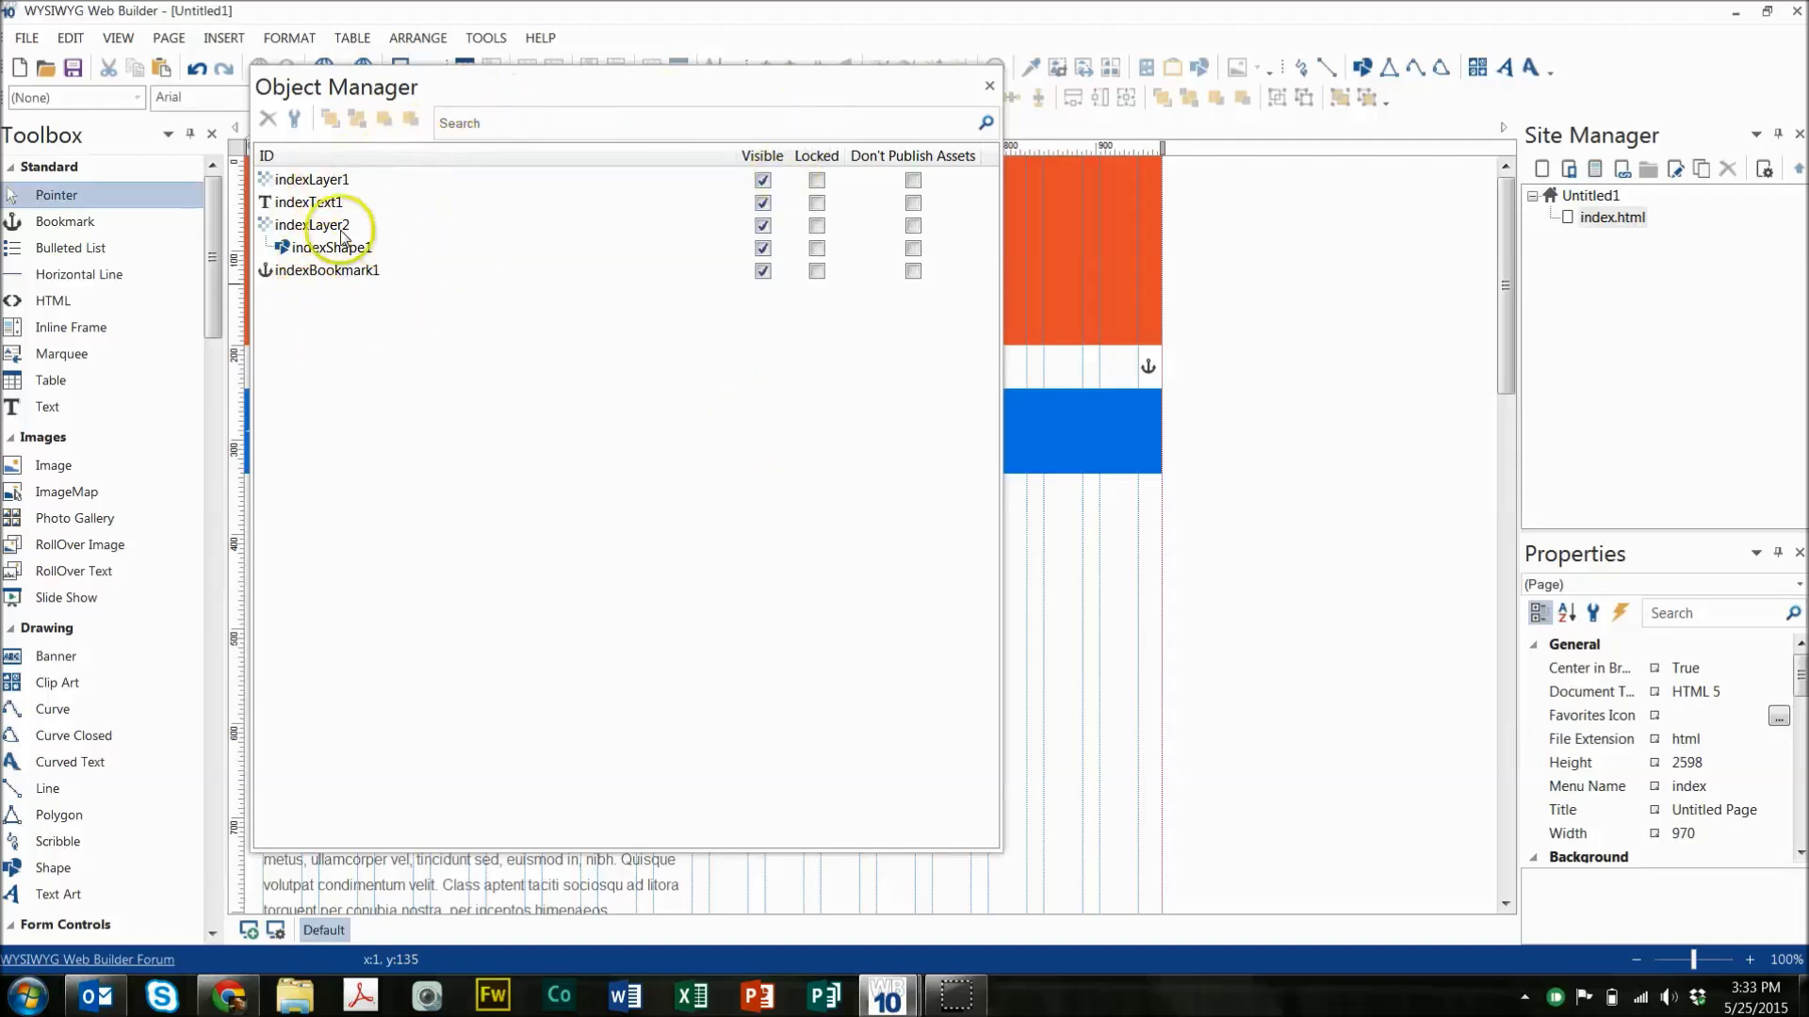
click(763, 226)
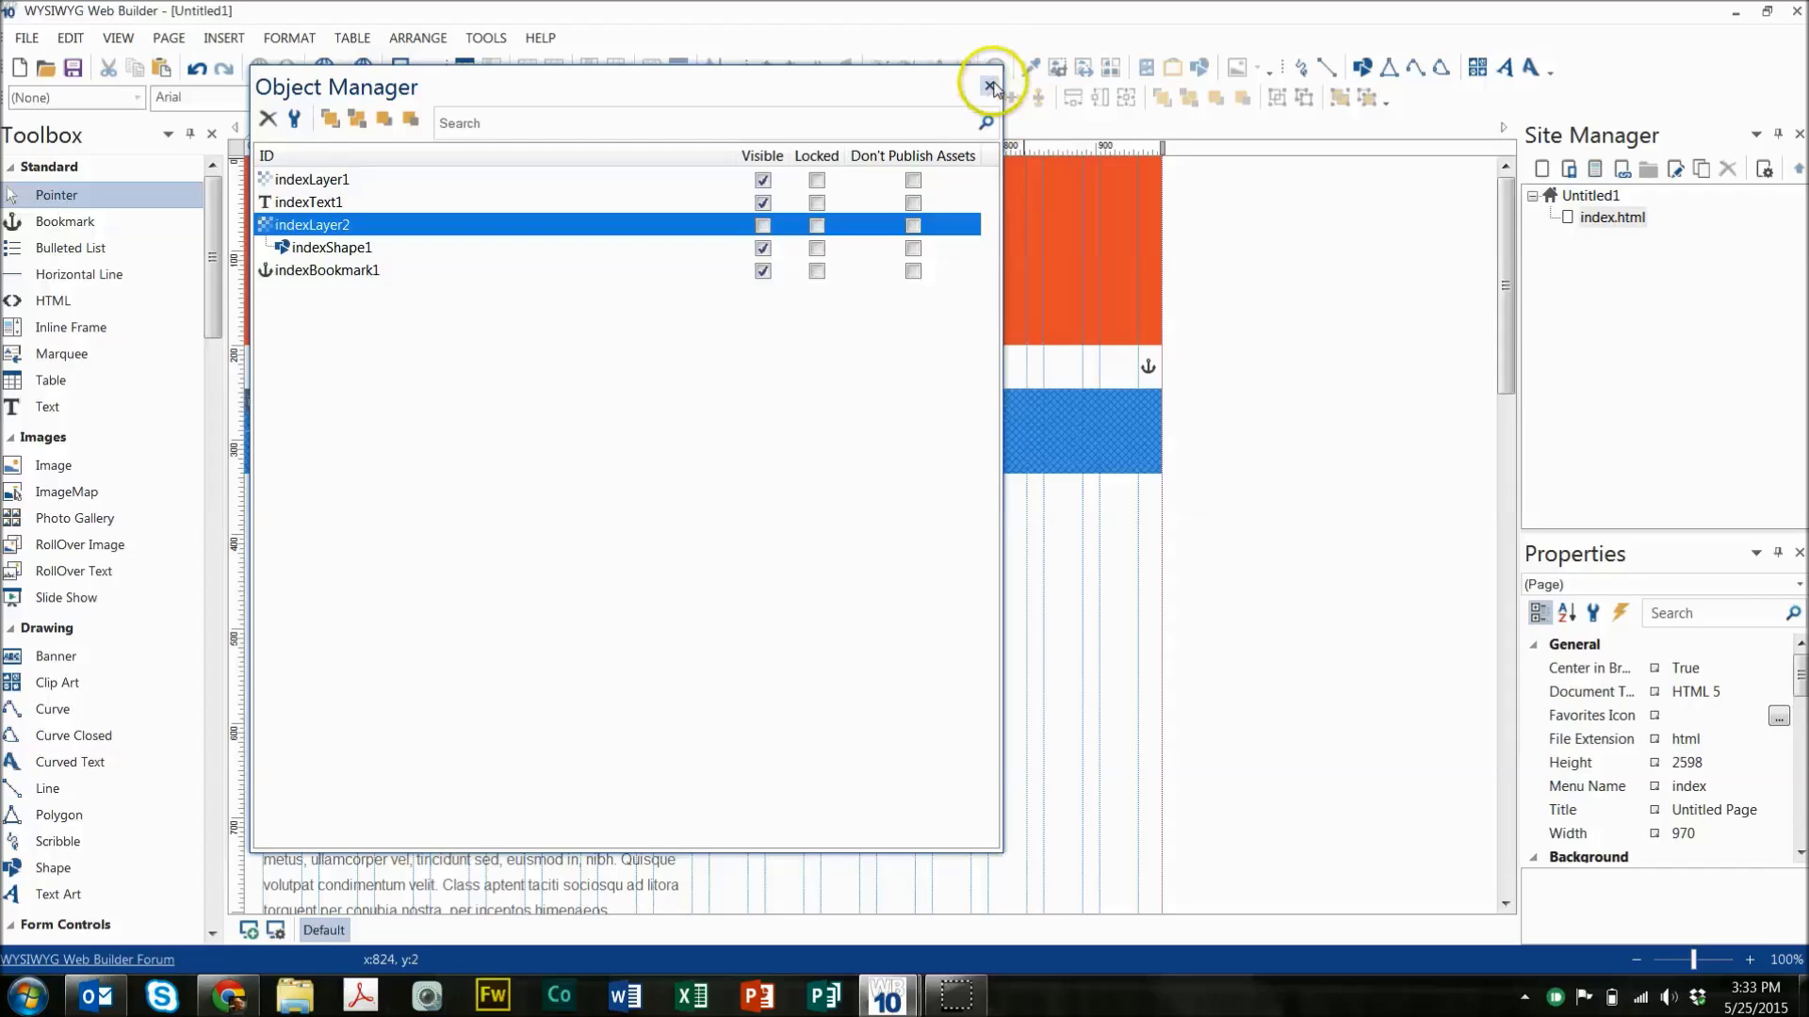
click(989, 87)
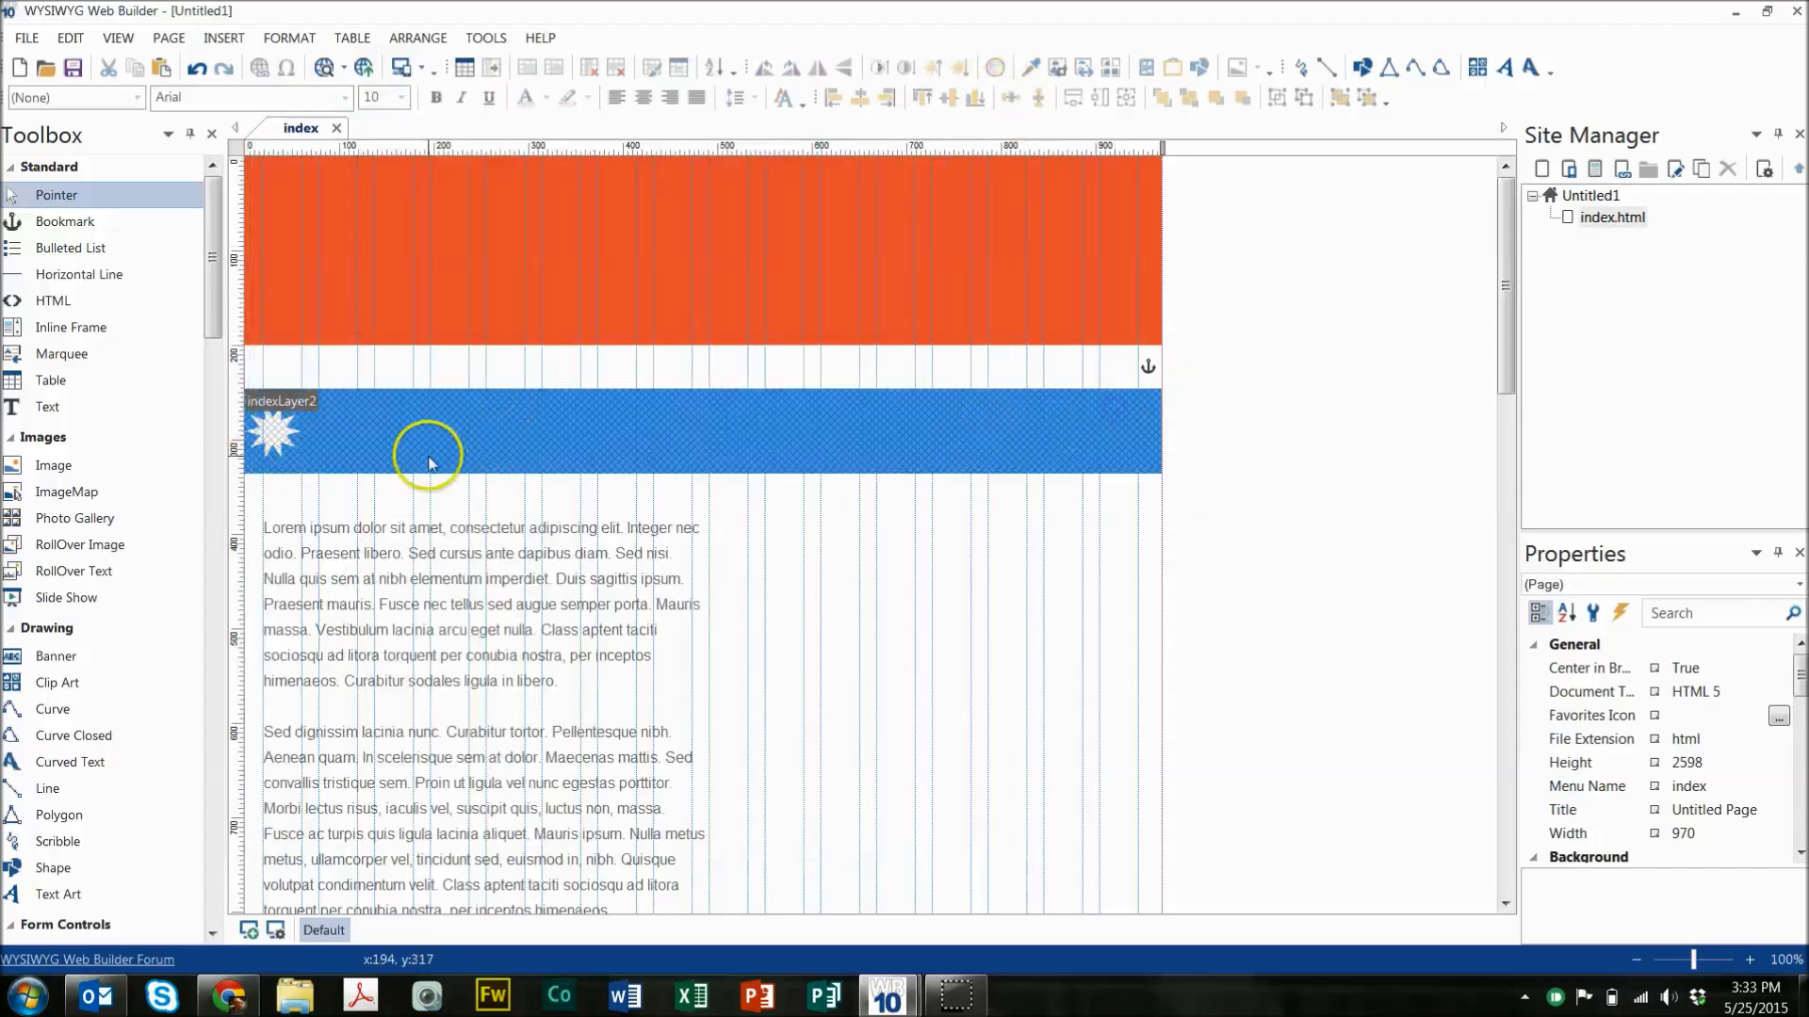
Nudge the Lorem ipsum text block a few pixels higher.
drag(502, 375, 715, 557)
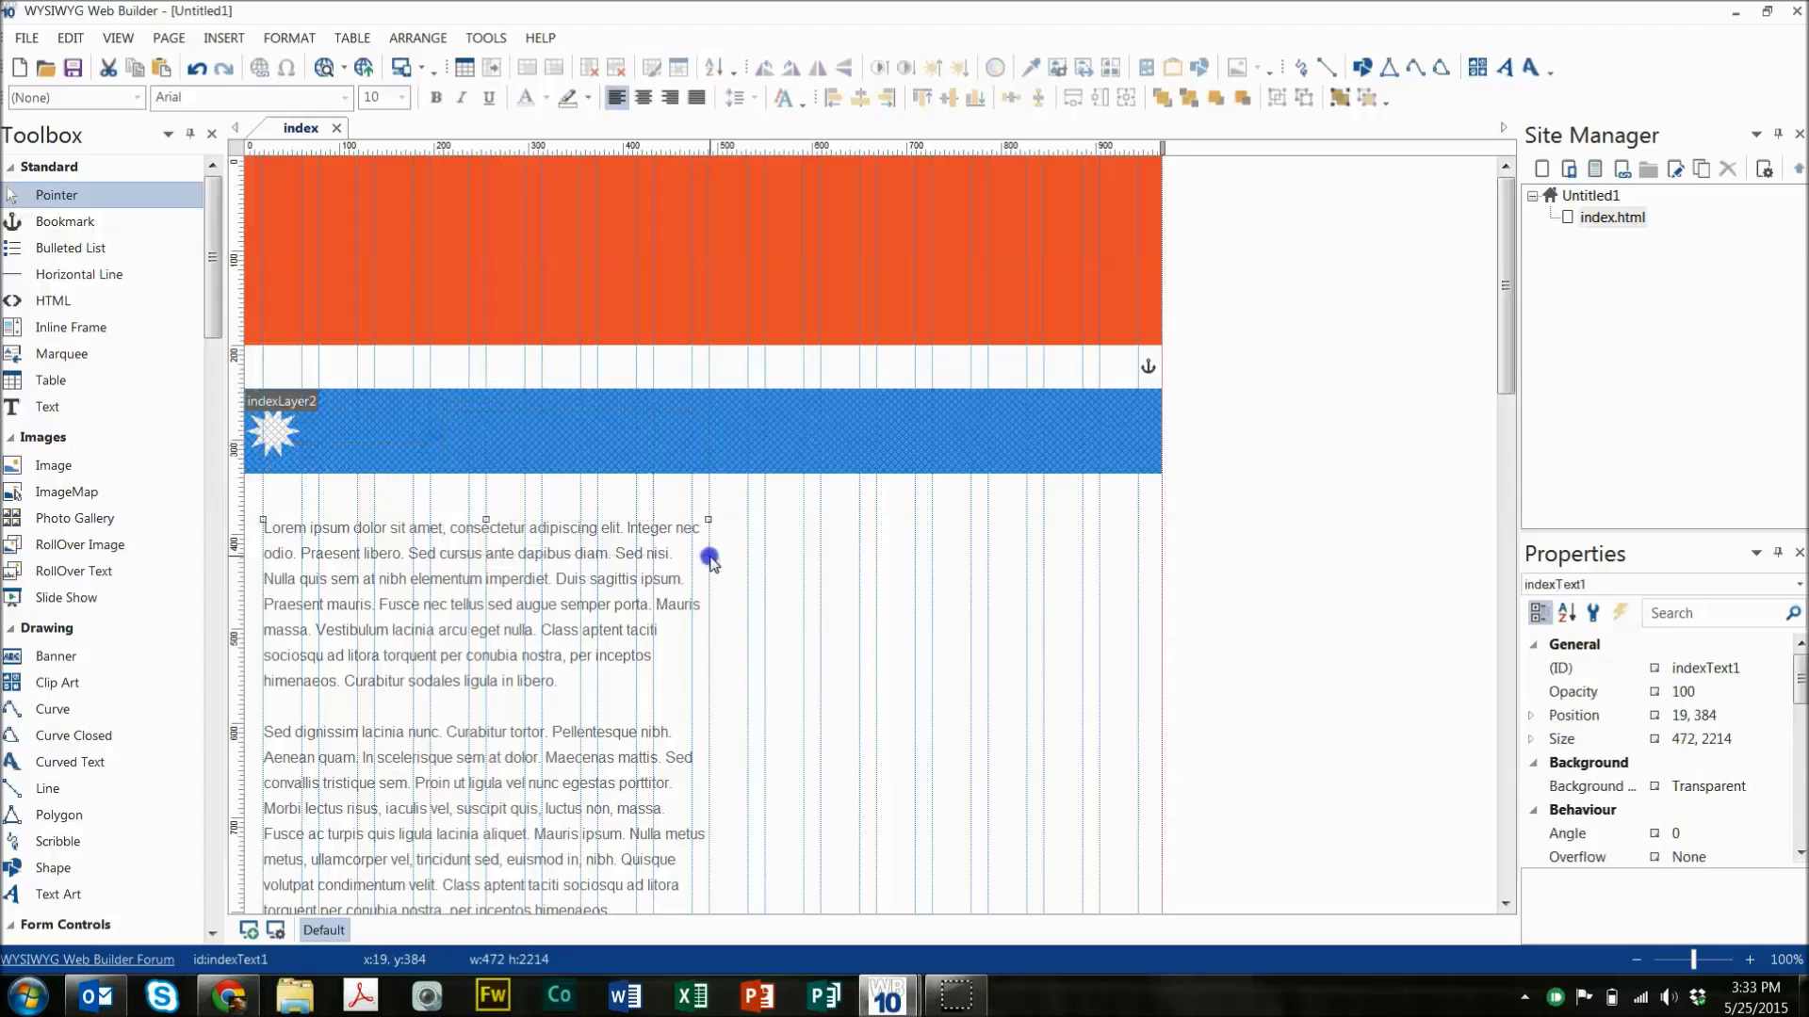
click(844, 433)
mouse_move(1013, 476)
mouse_down()
mouse_move(1030, 513)
mouse_move(970, 374)
mouse_up()
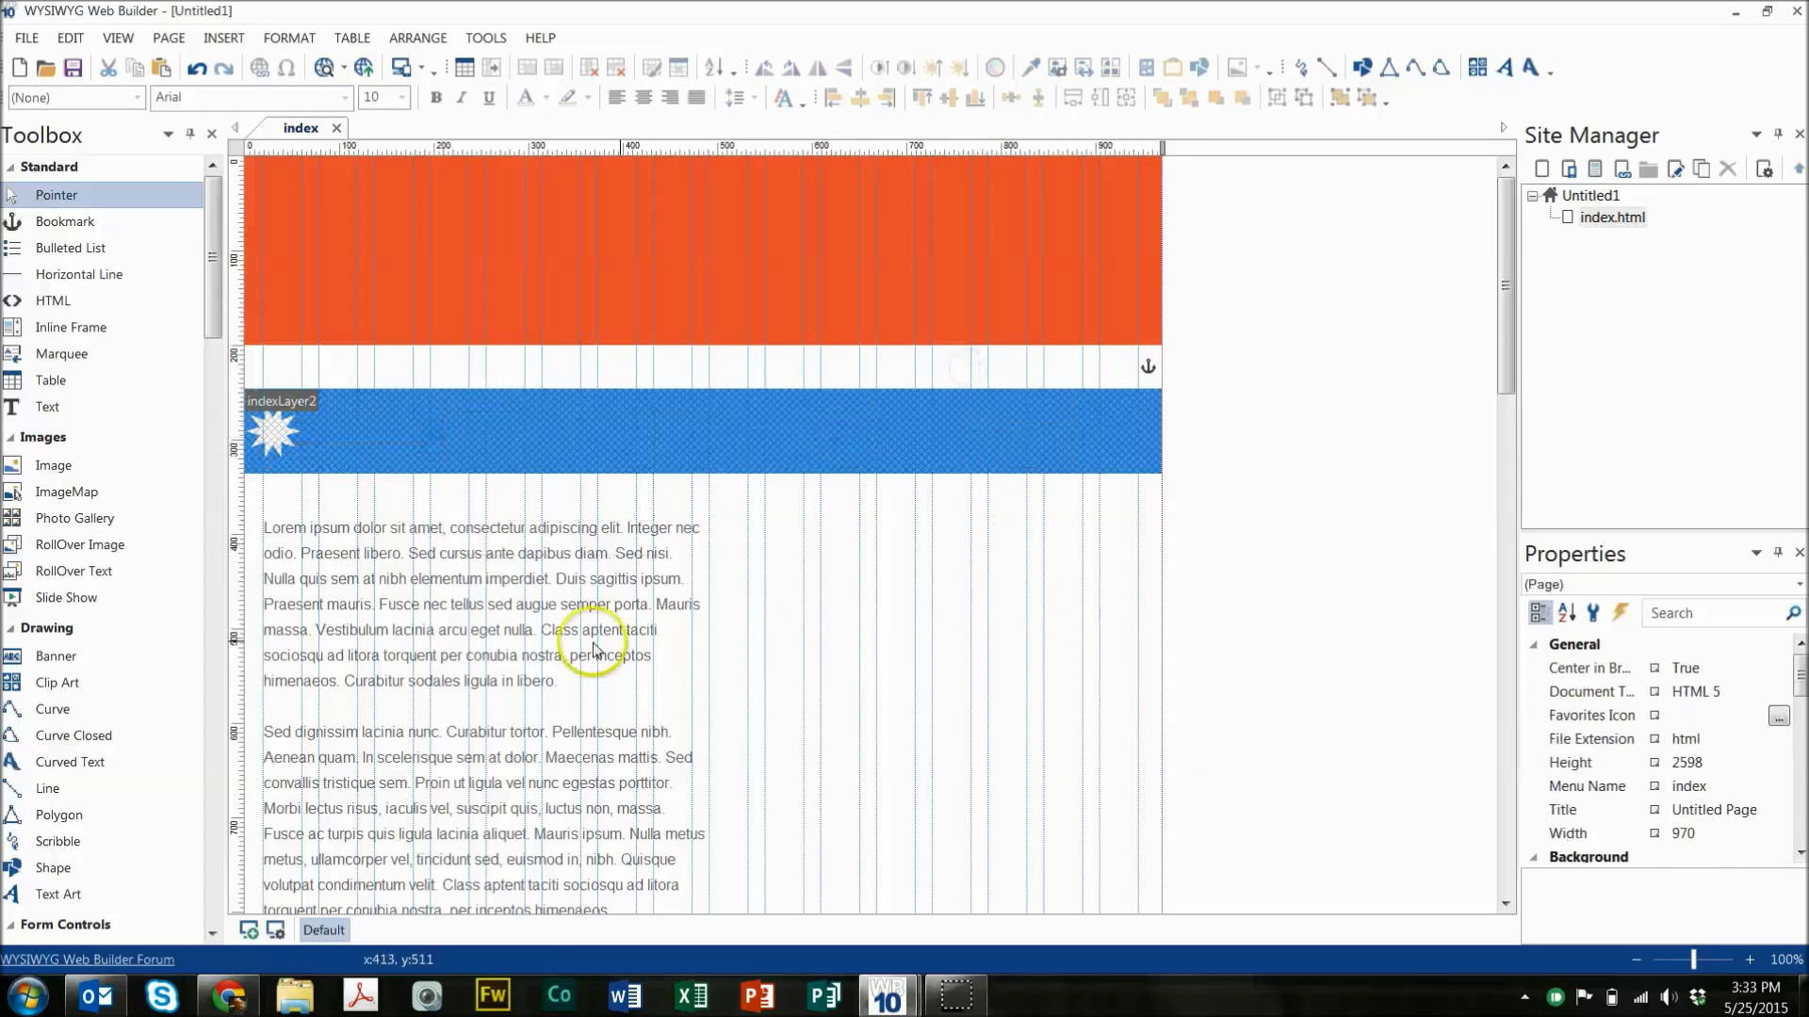
click(452, 658)
drag(452, 657, 444, 645)
click(1055, 498)
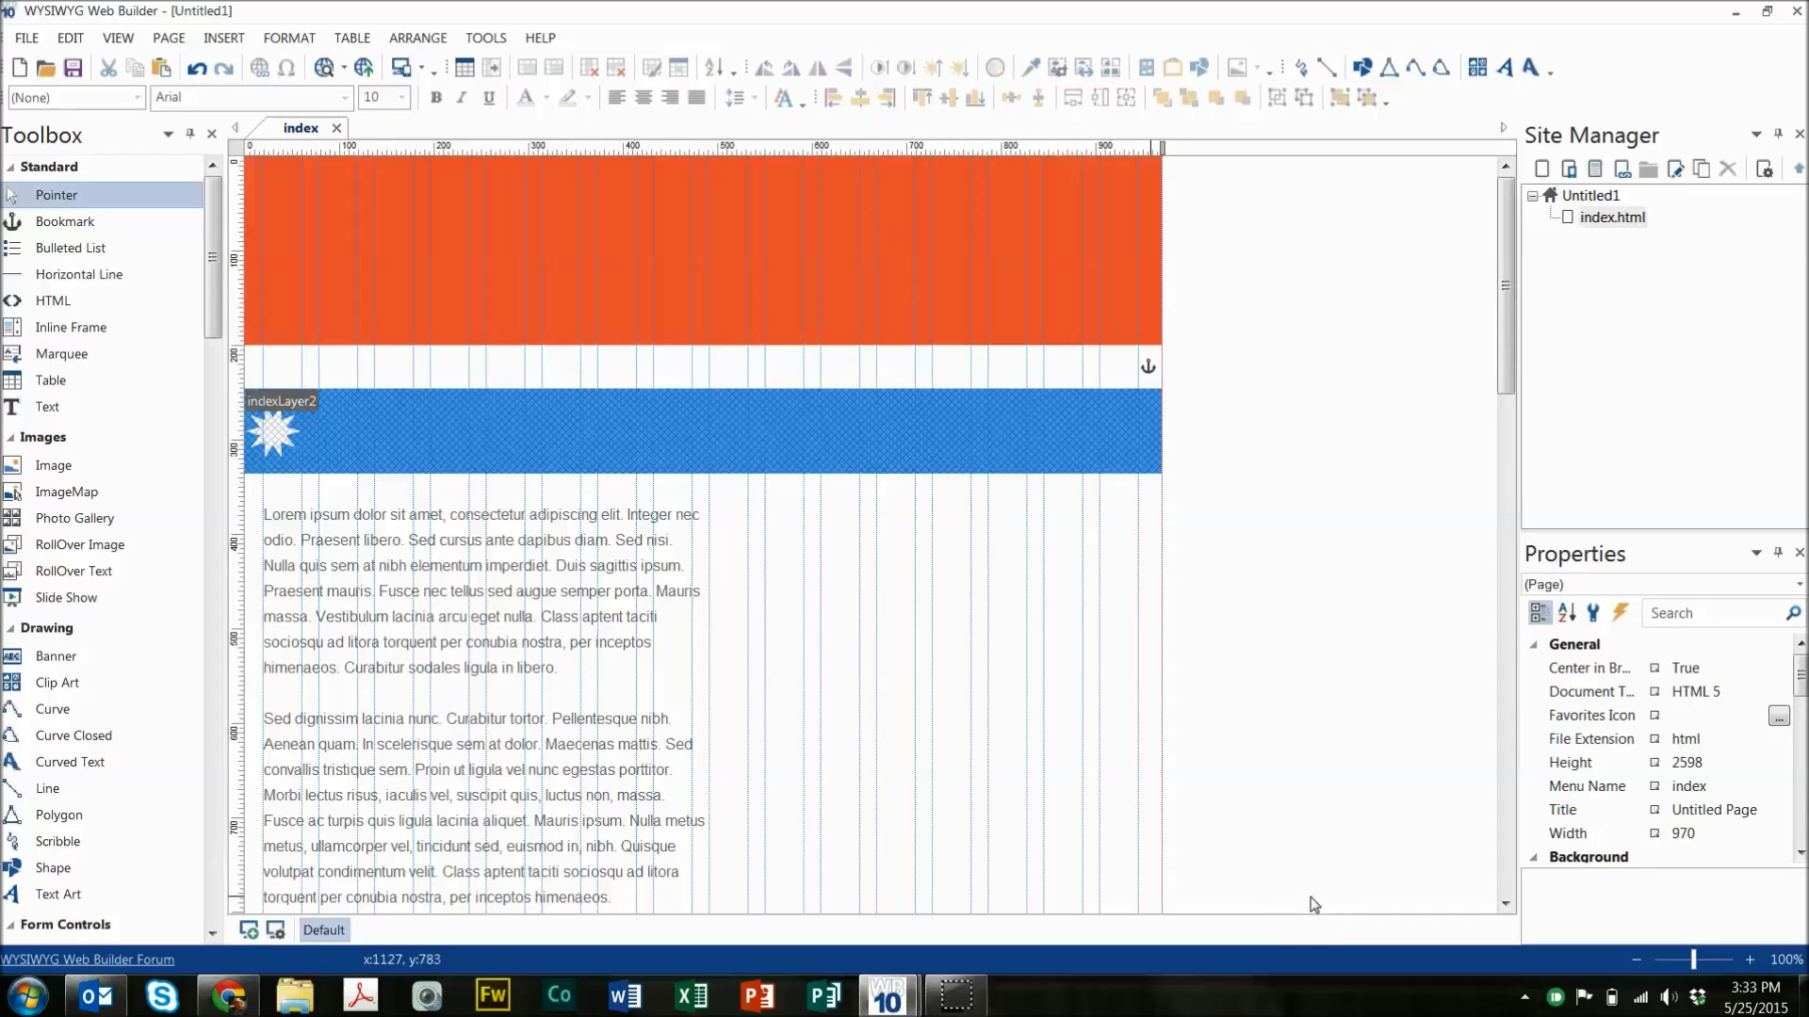
click(325, 67)
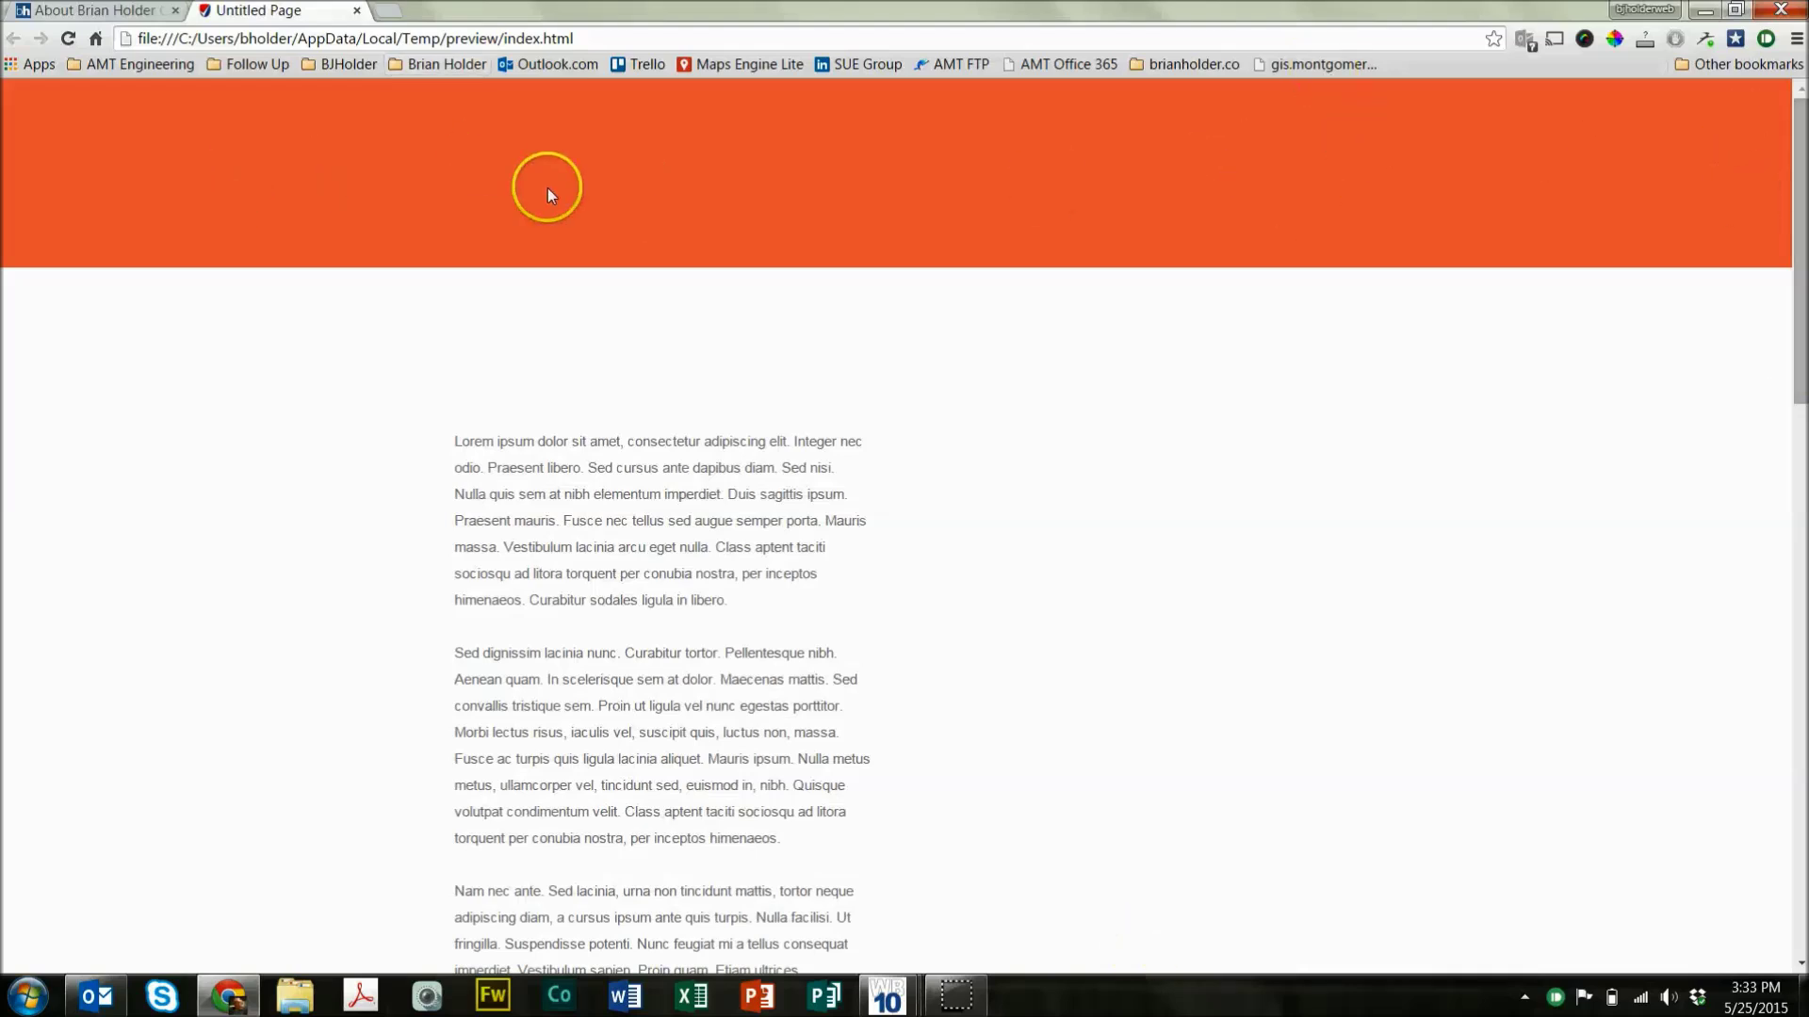
Scroll the Chrome preview down and back up to check the blue subheader appears past the orange header.
drag(469, 441, 572, 705)
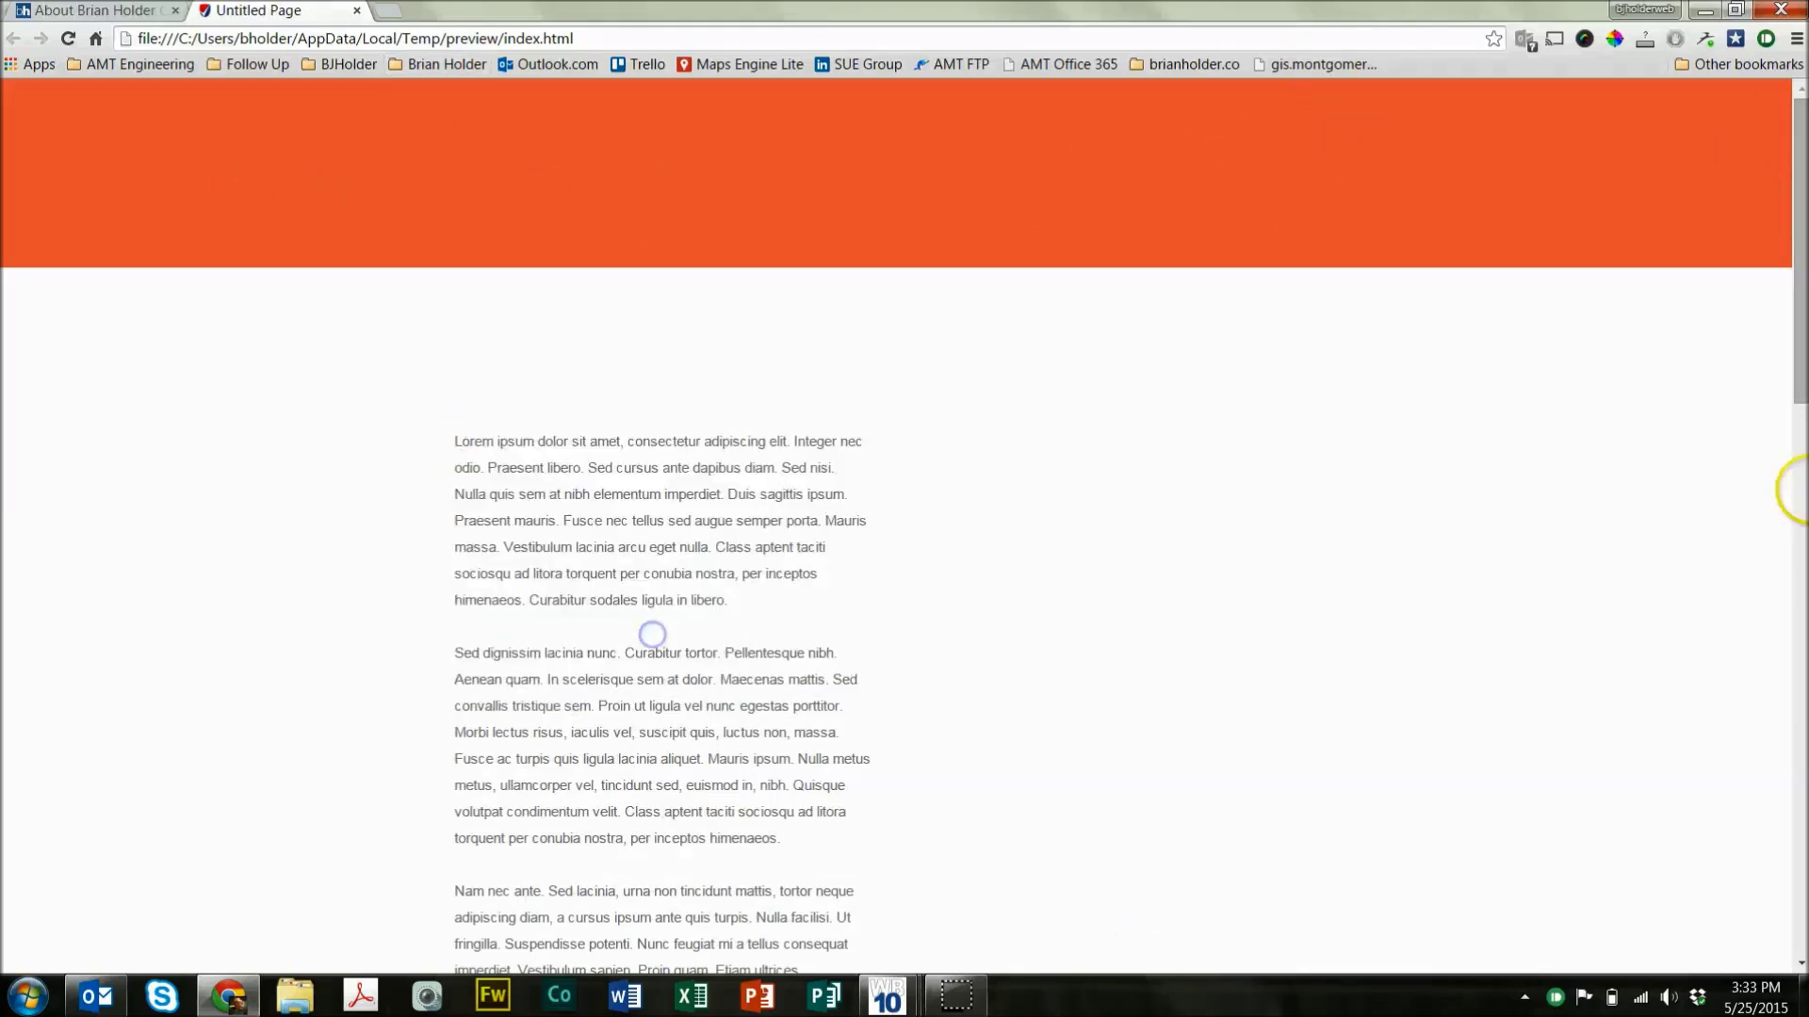
drag(1800, 161, 1804, 754)
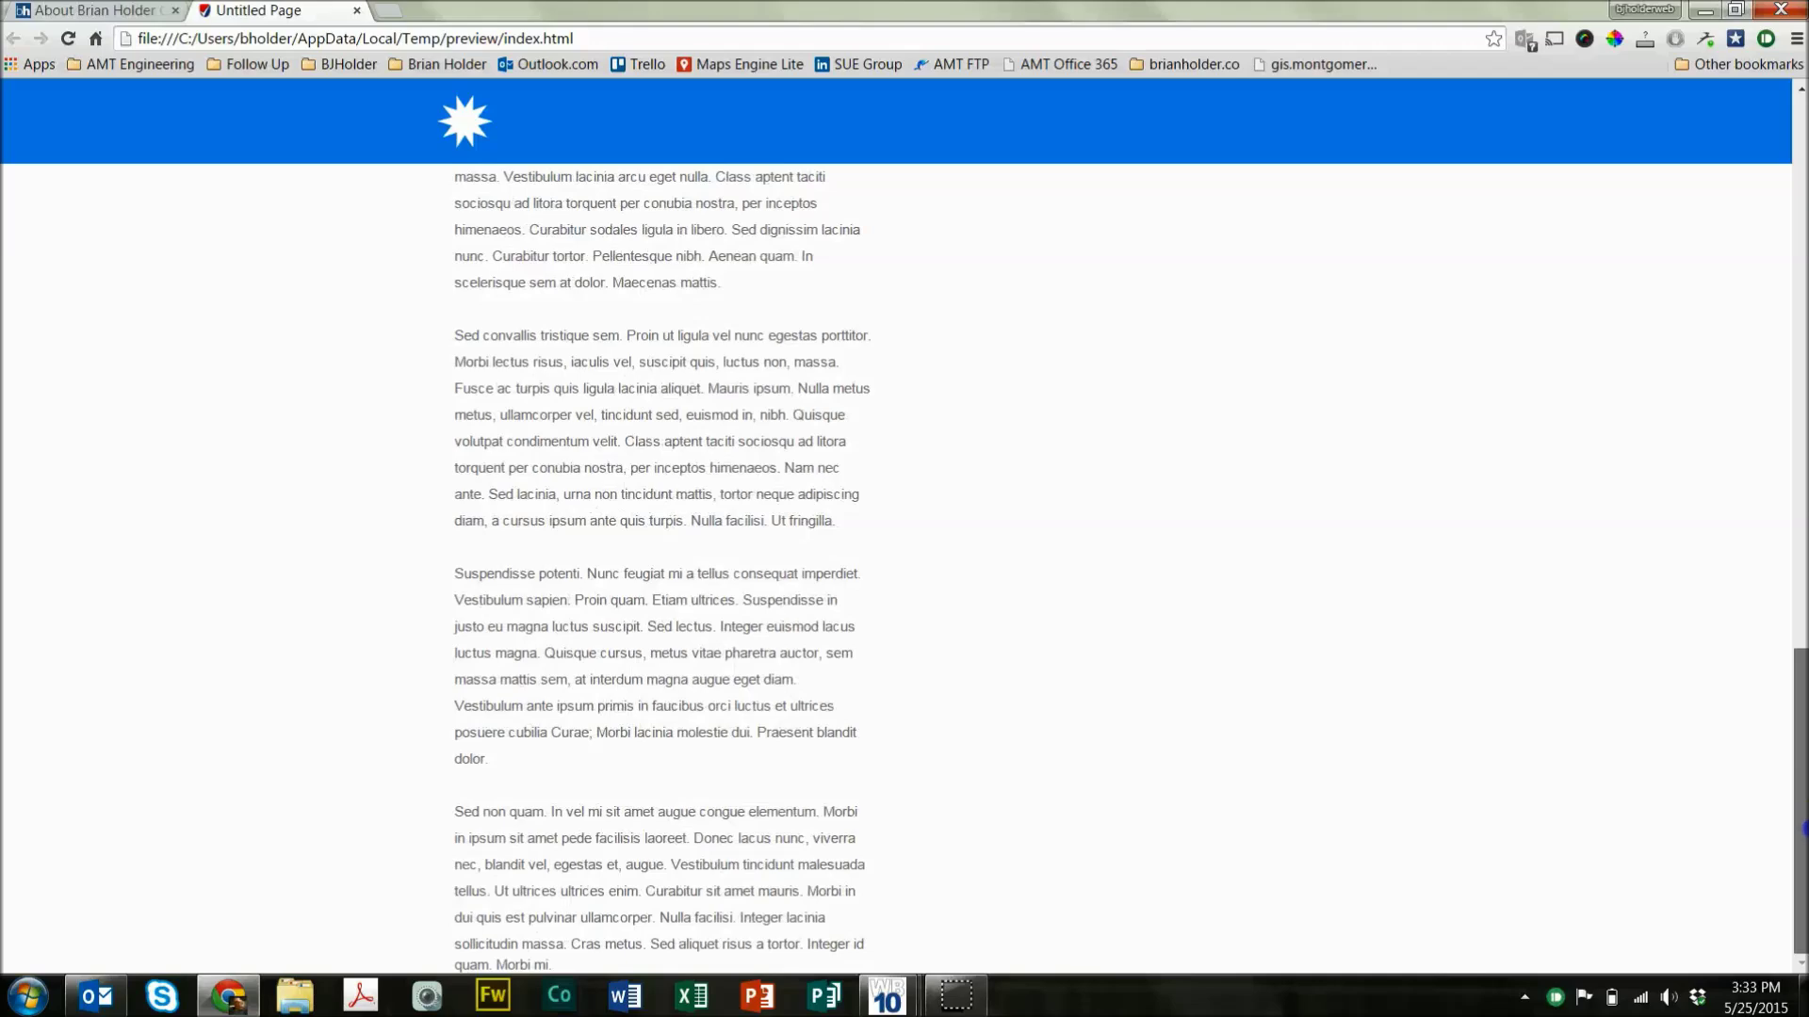
drag(1804, 829, 1802, 111)
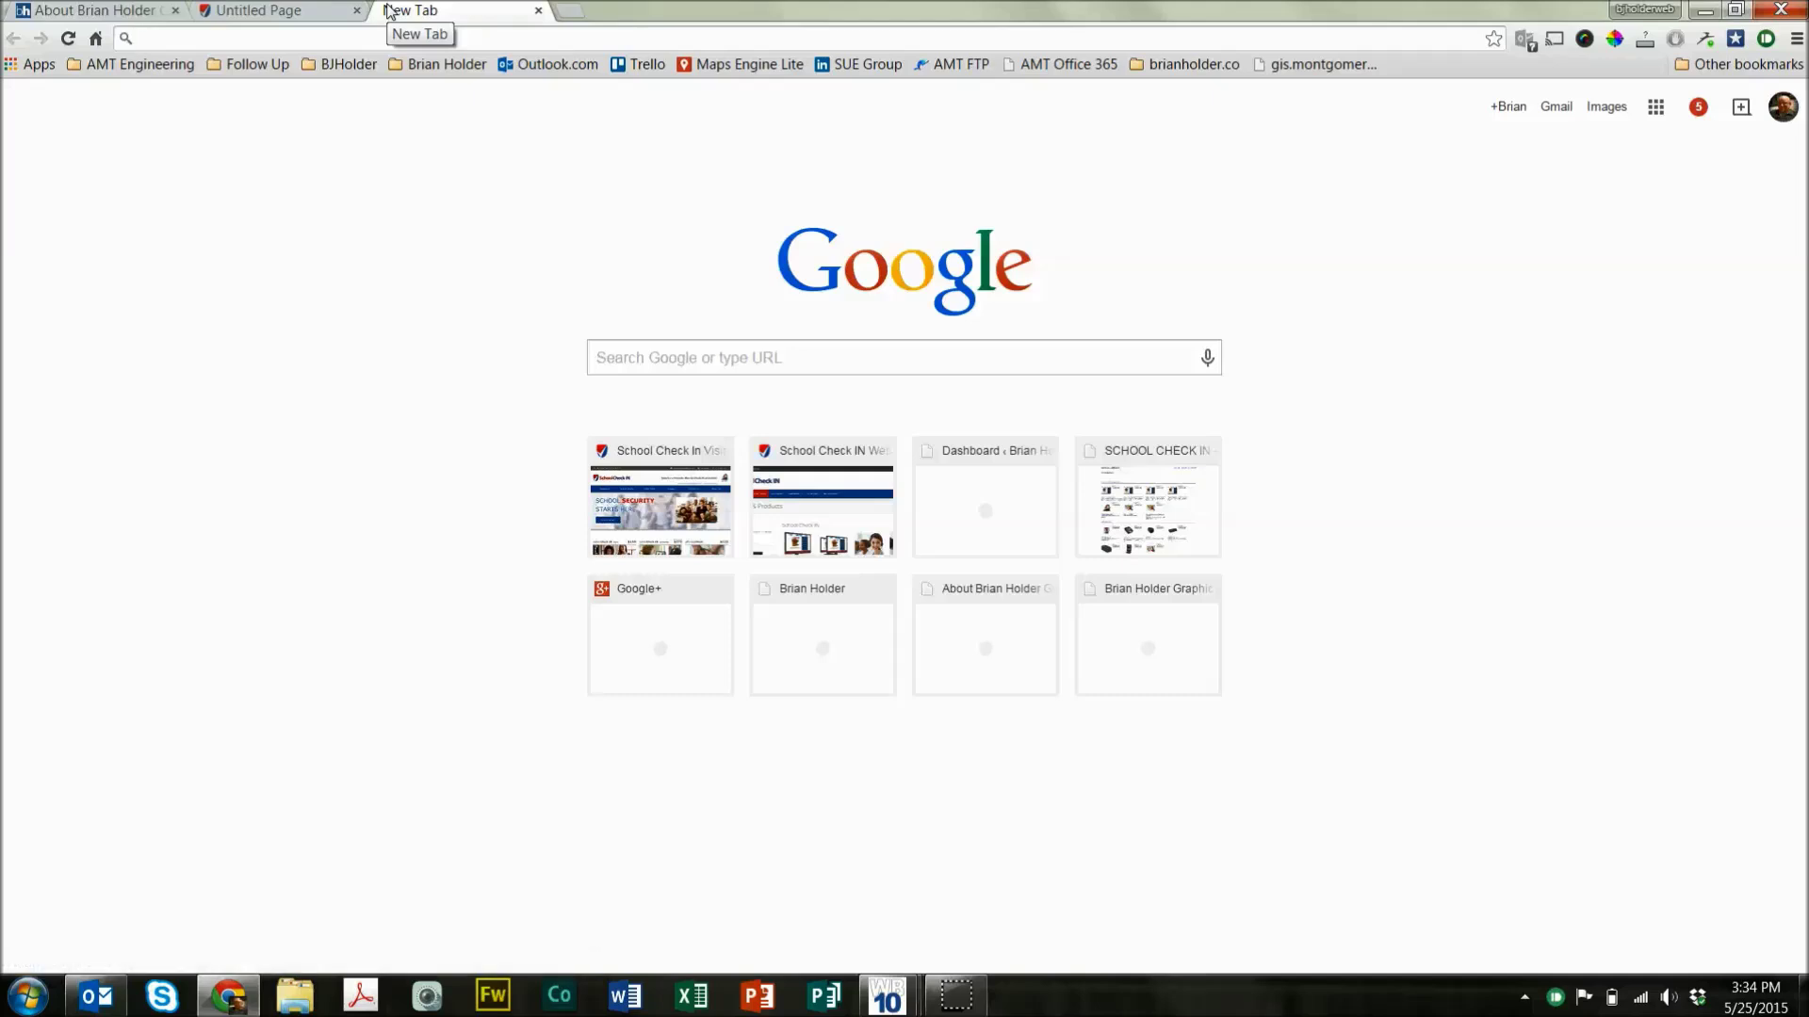
Load the web designer's Facebook business page address in the new tab and scroll its timeline.
text(facebook)
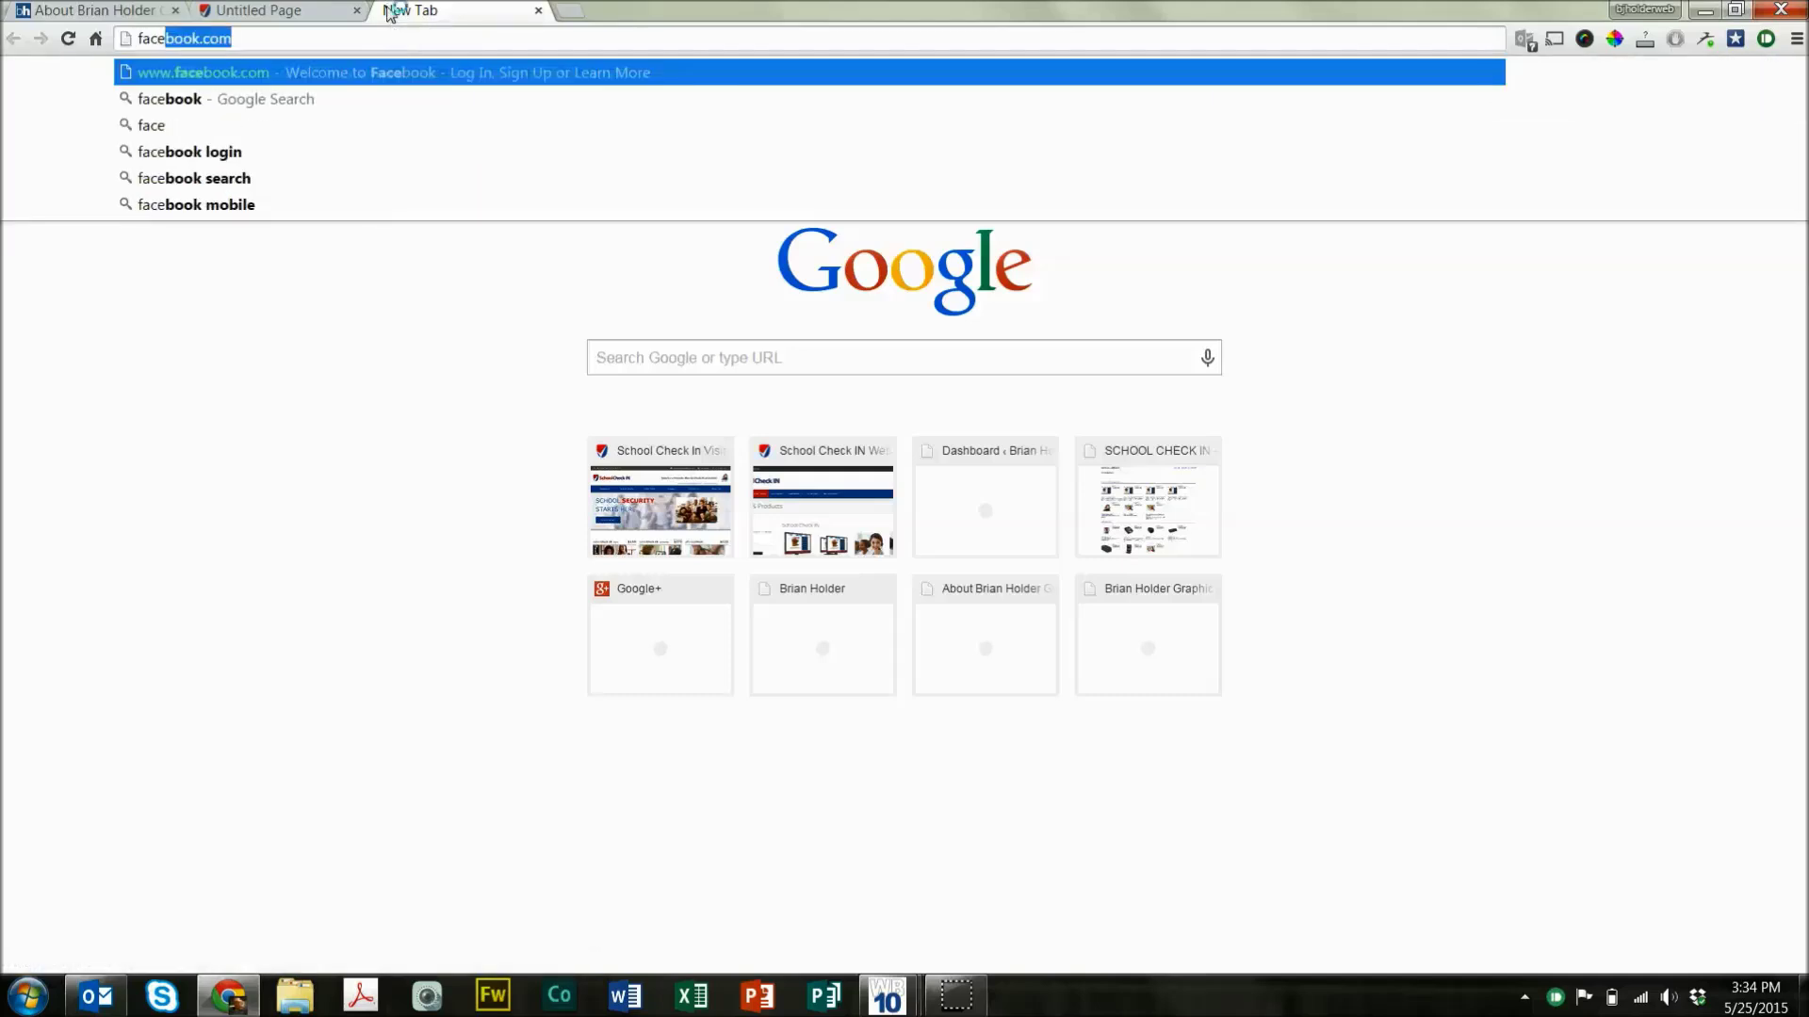
text(.com)
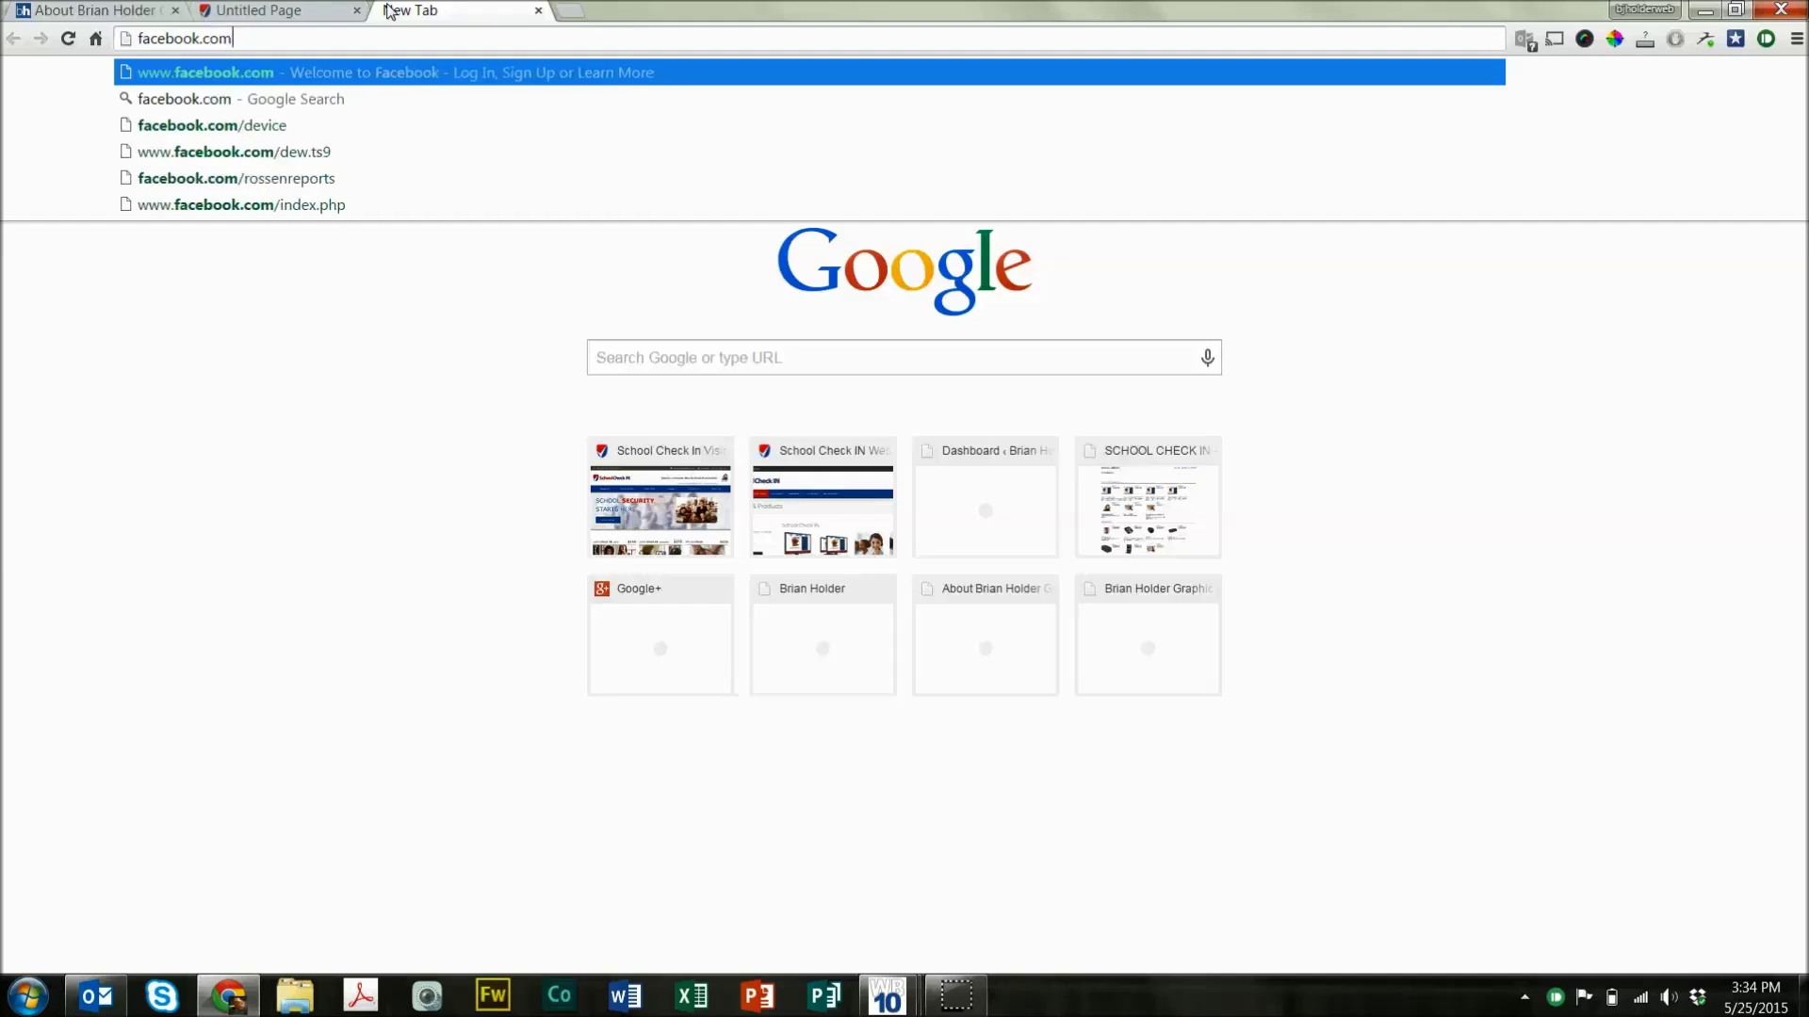
text(/)
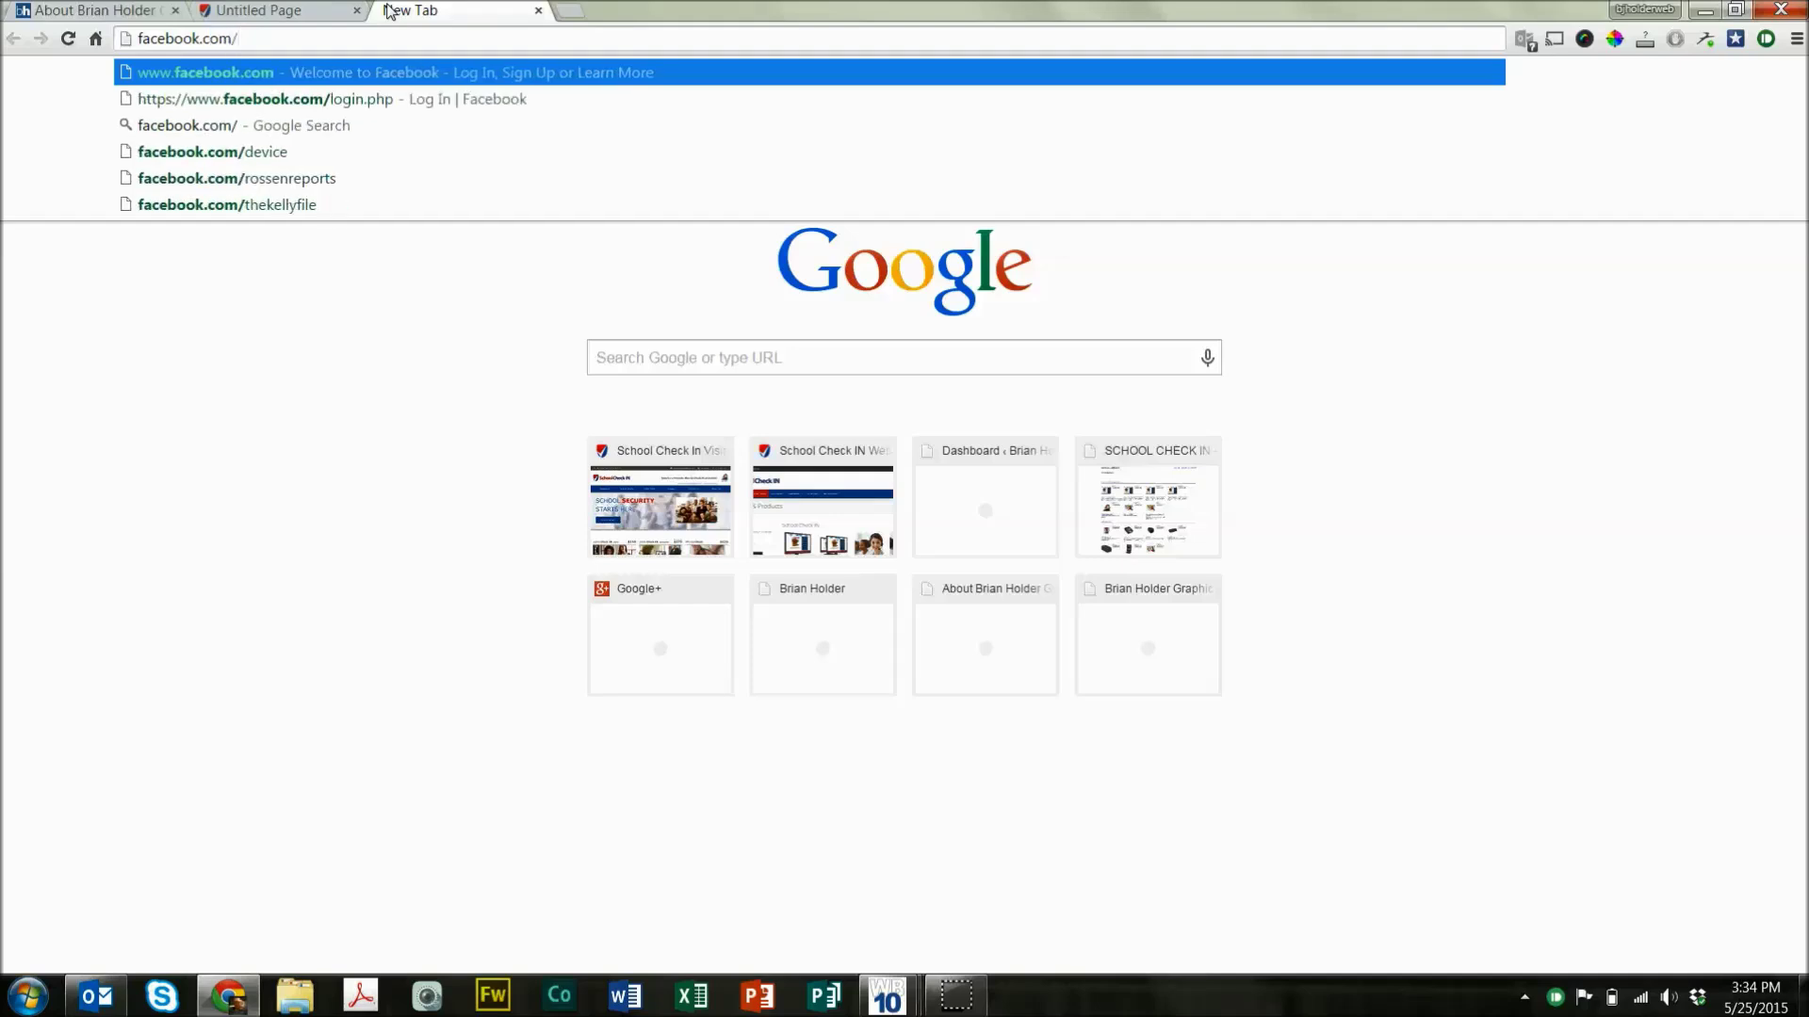
text(bj)
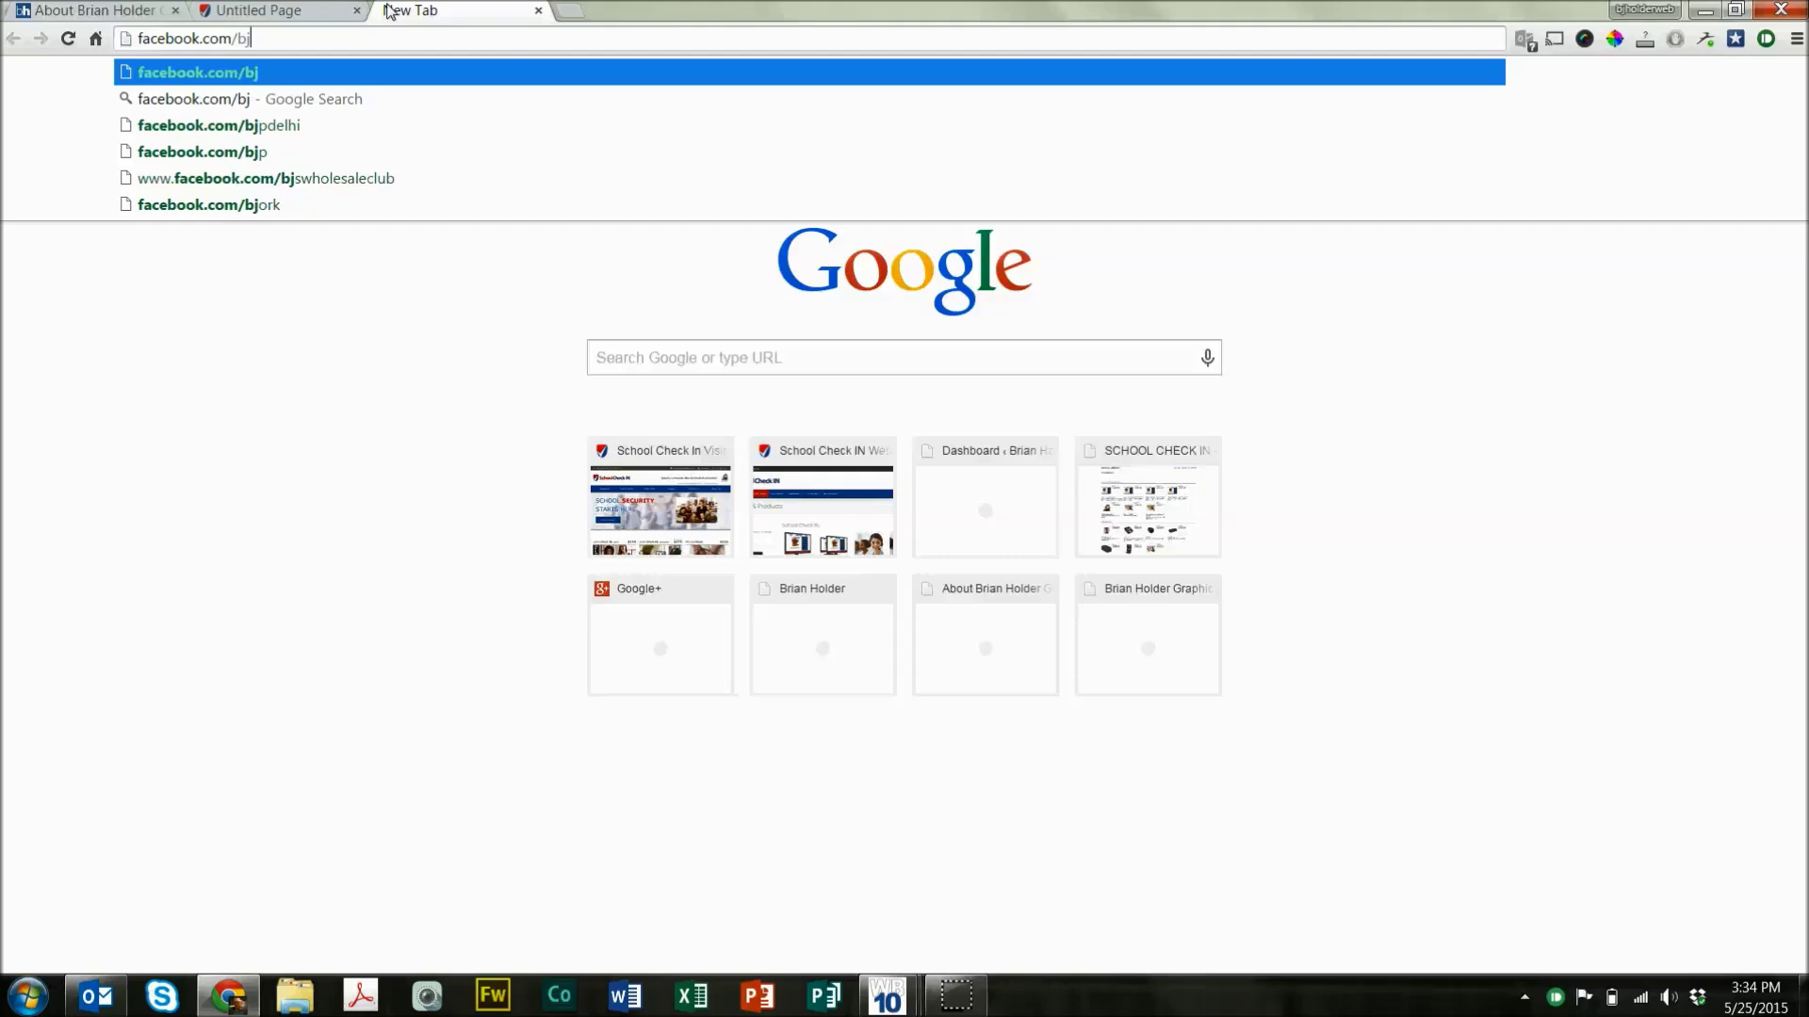
text(holderweb)
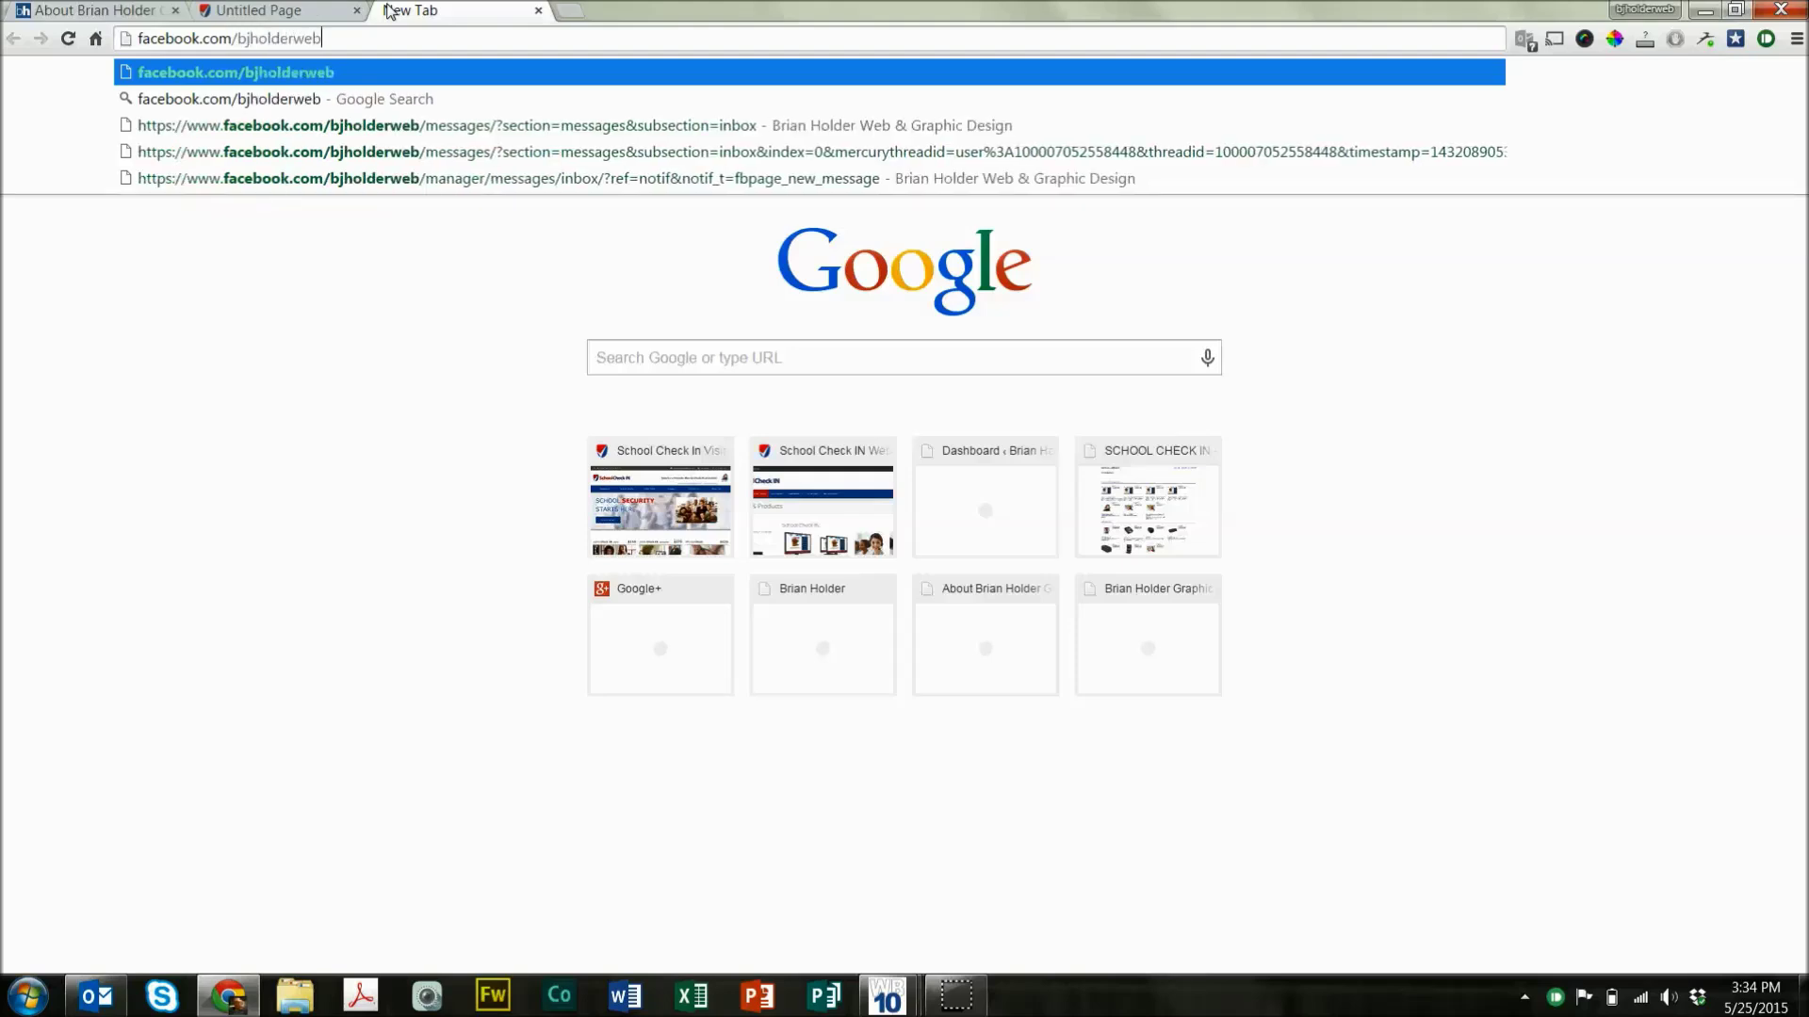
key(Return)
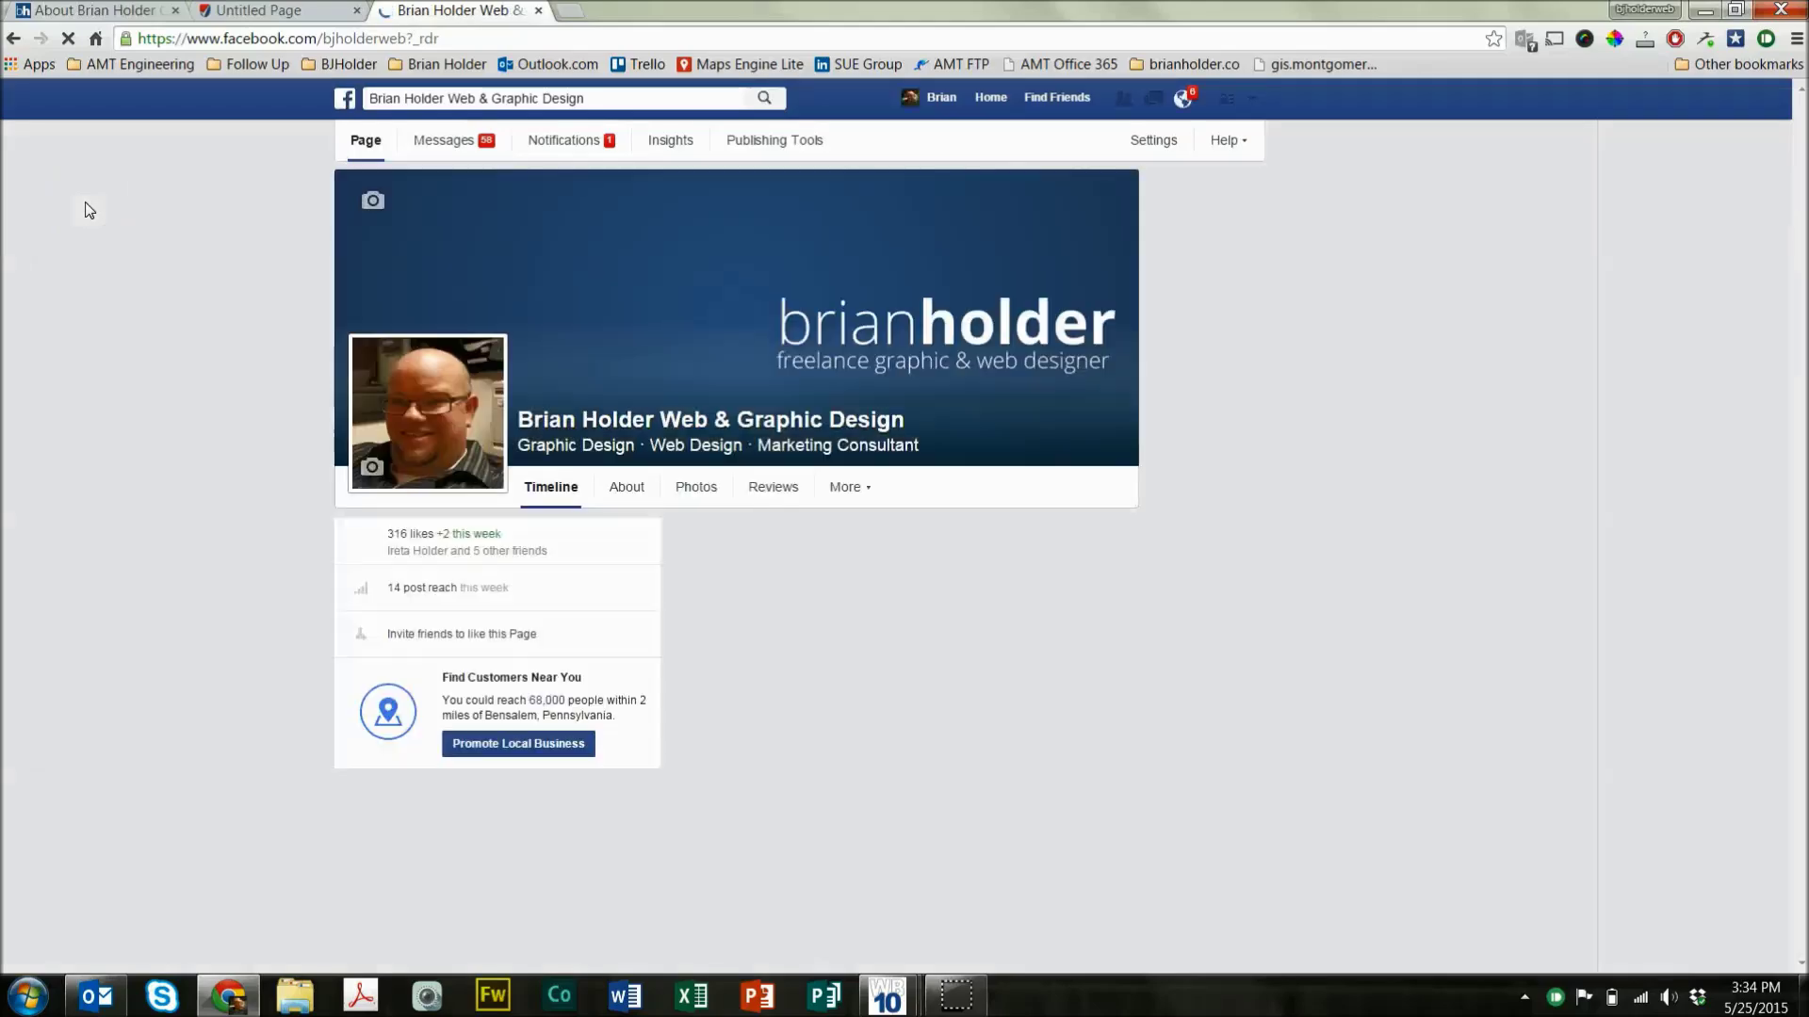
click(86, 209)
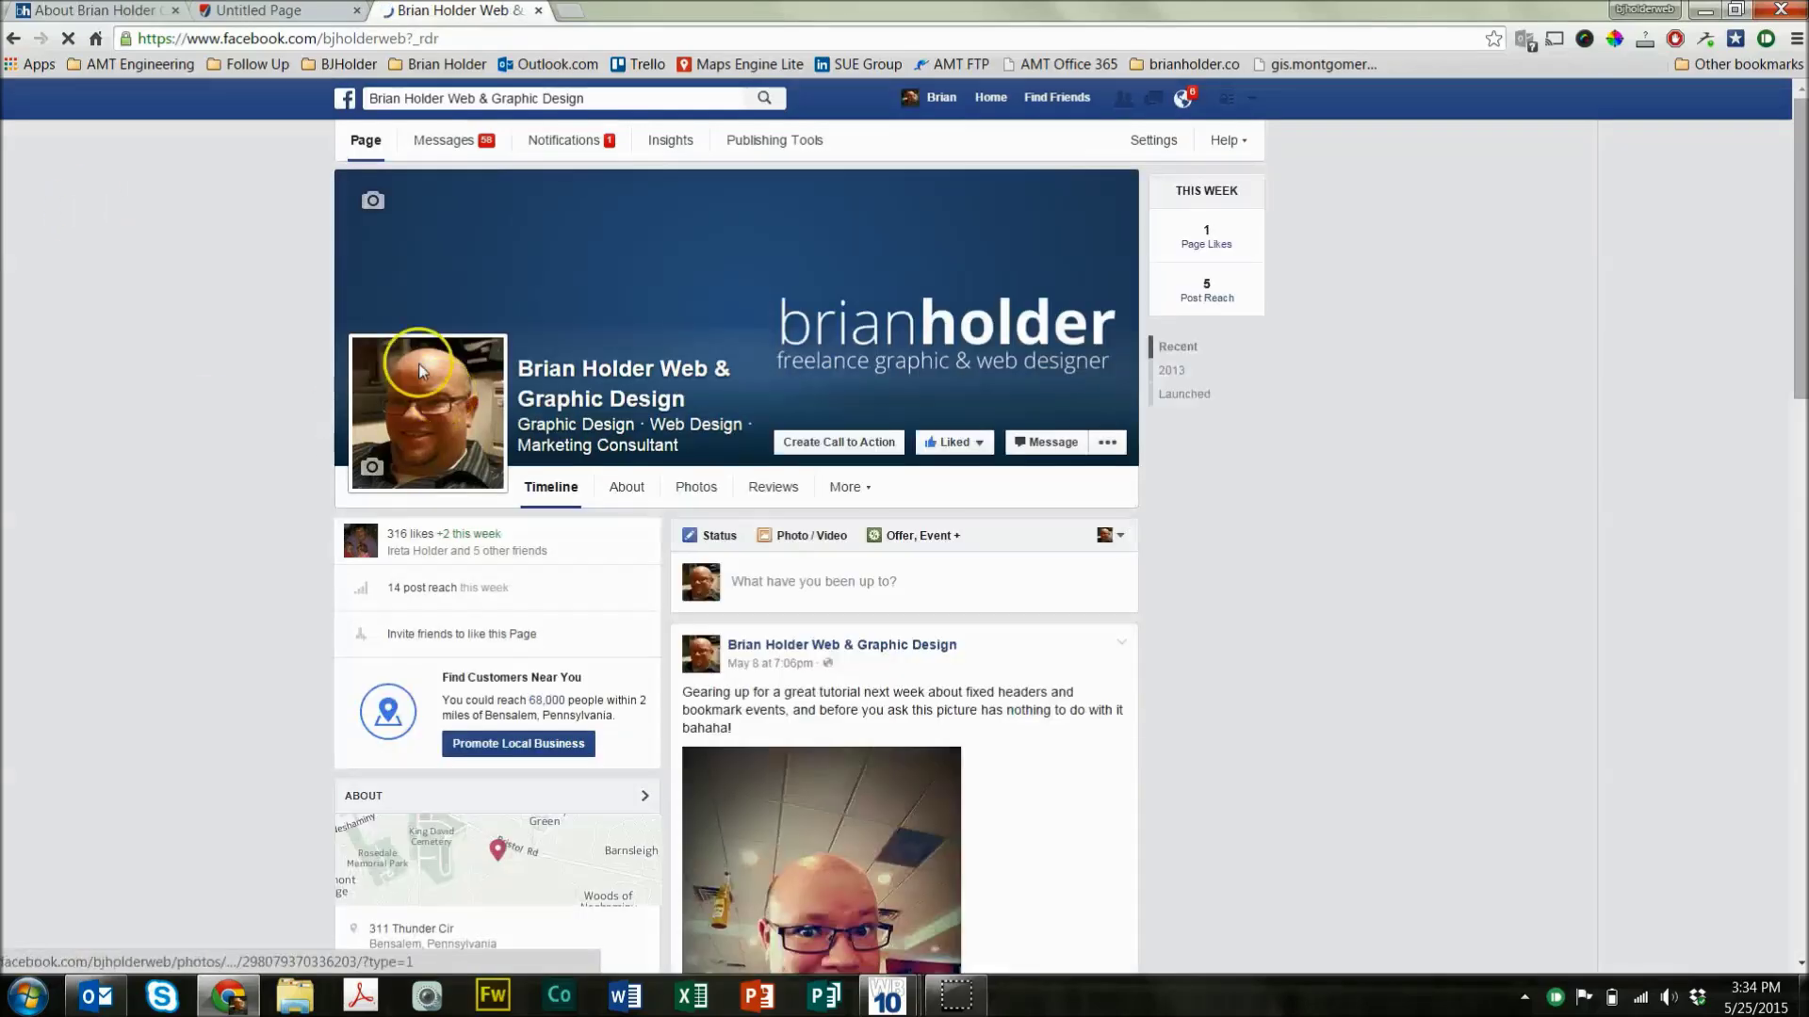
scroll(273, 512, down, 4)
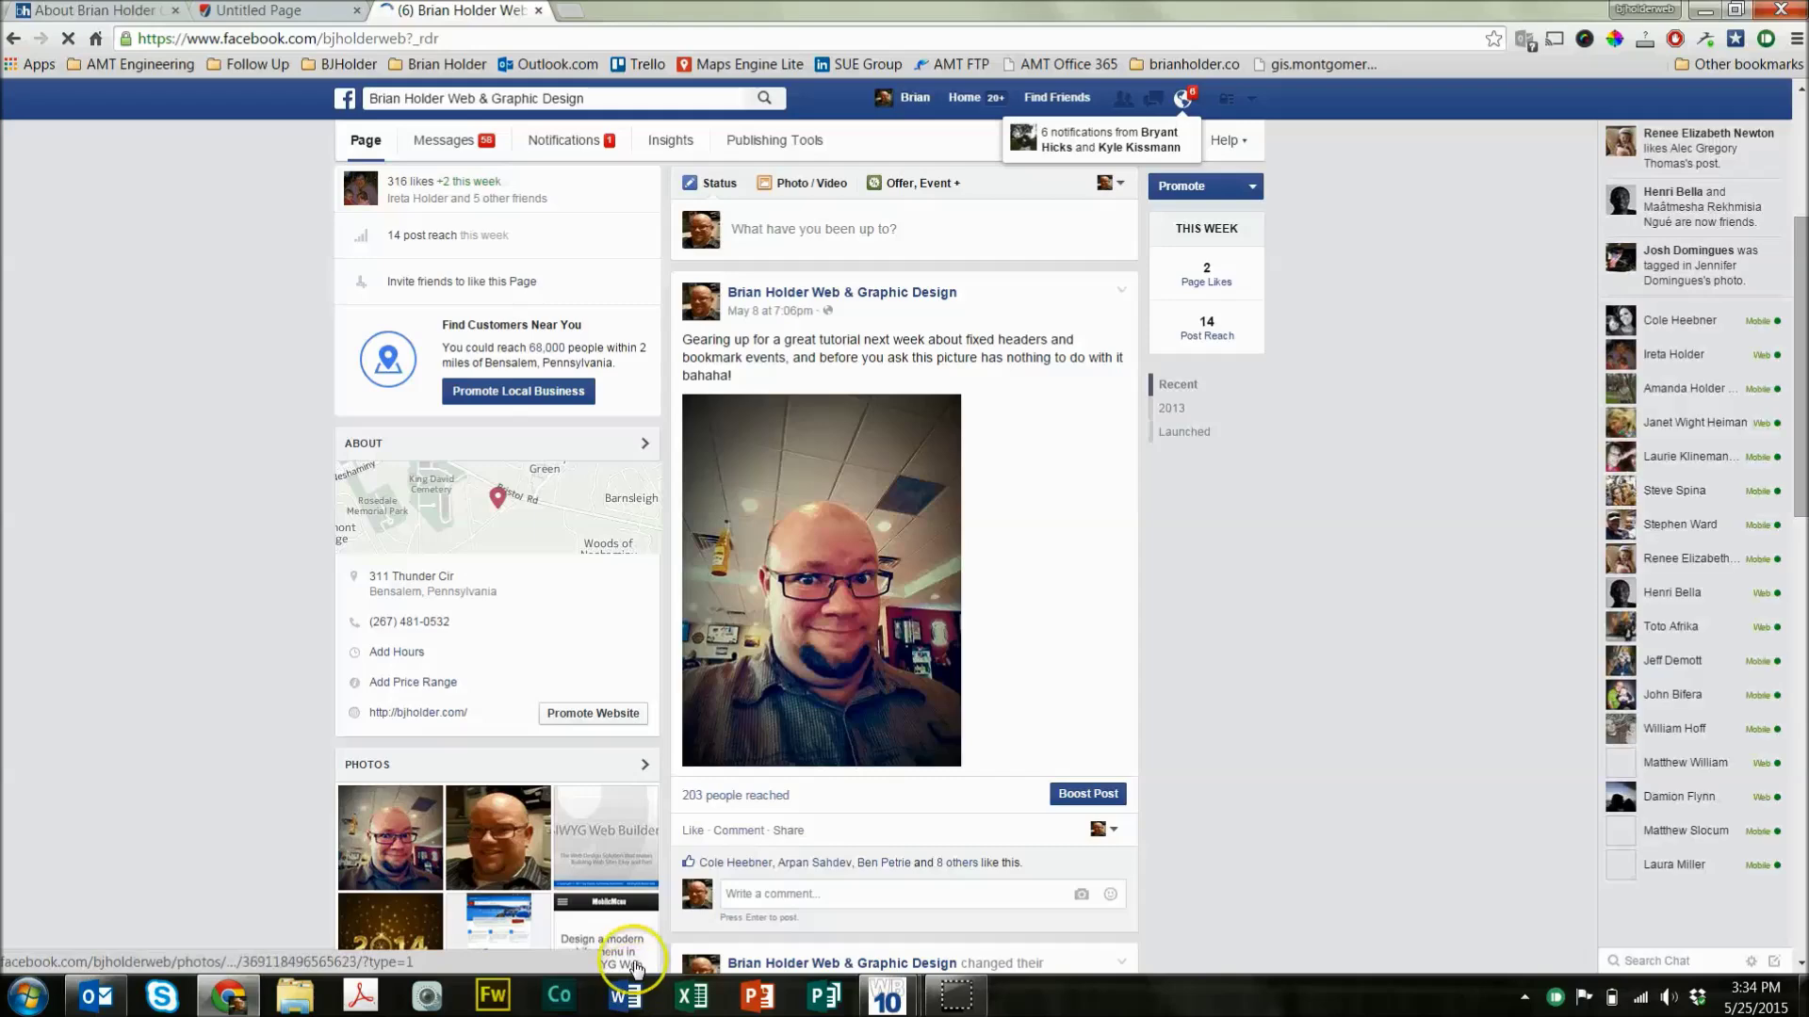